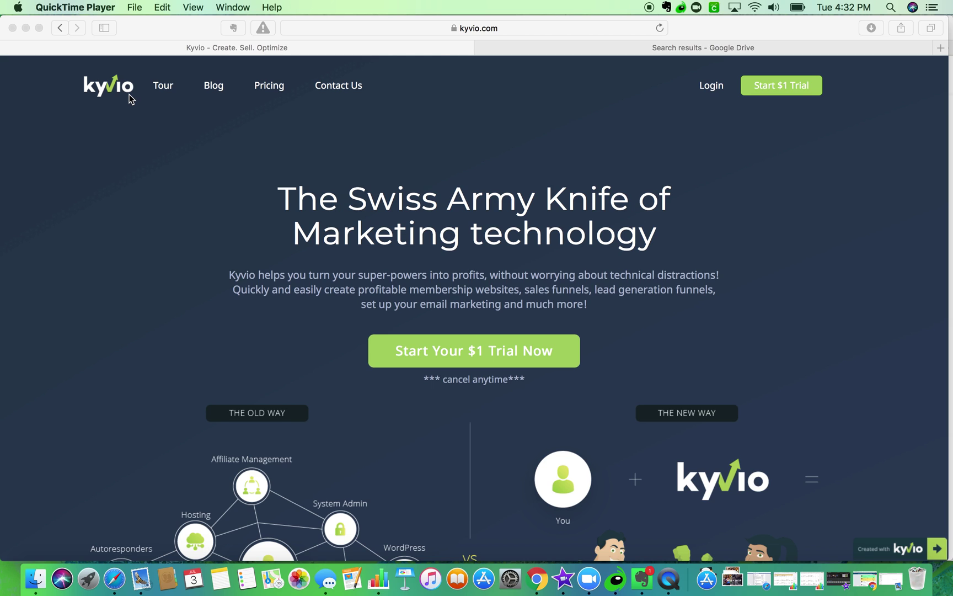
- Check the landing page checklist in Google Drive, then open Kyvio's login with saved credentials autofilled
left_click(556, 53)
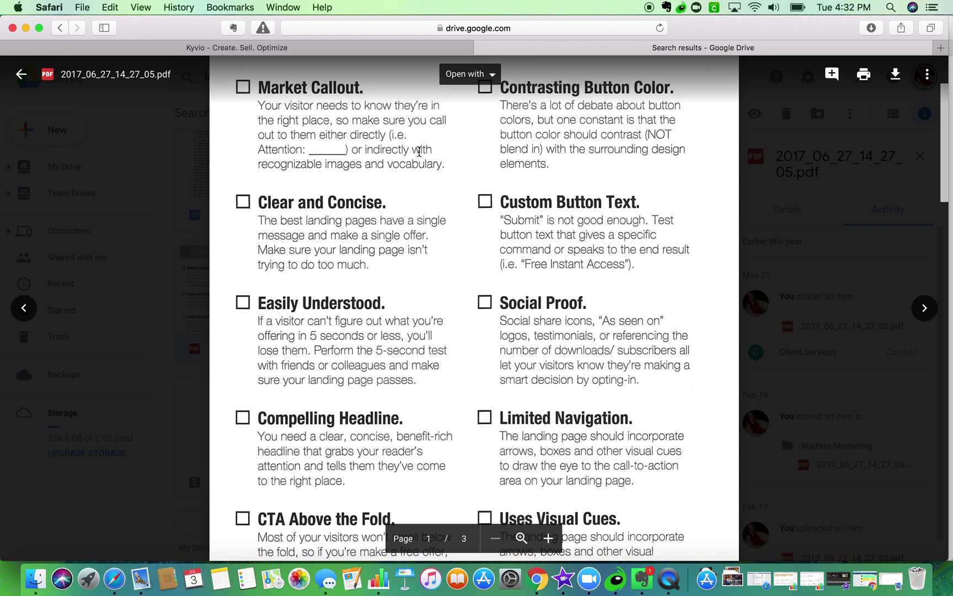
left_click(318, 53)
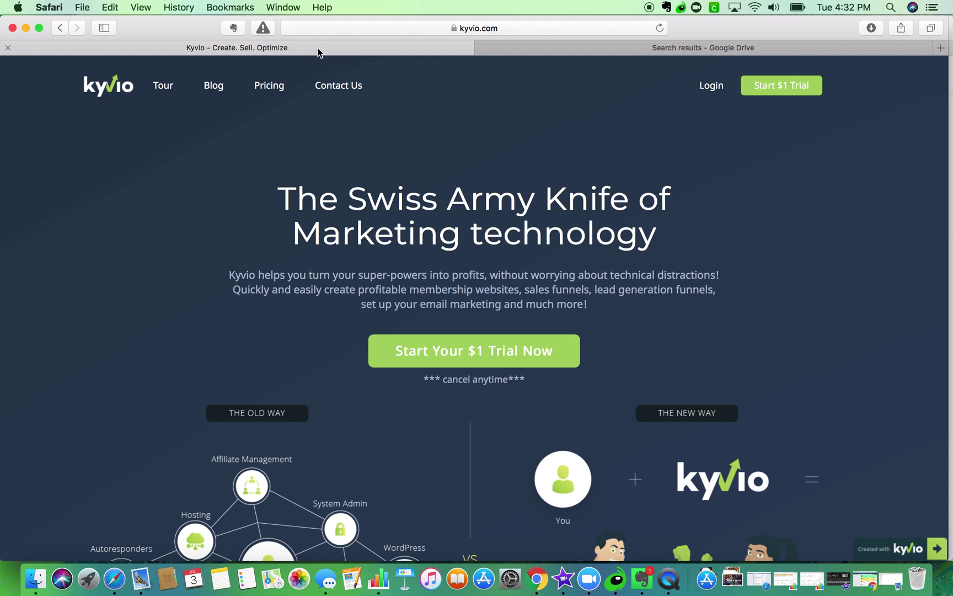
left_click(711, 86)
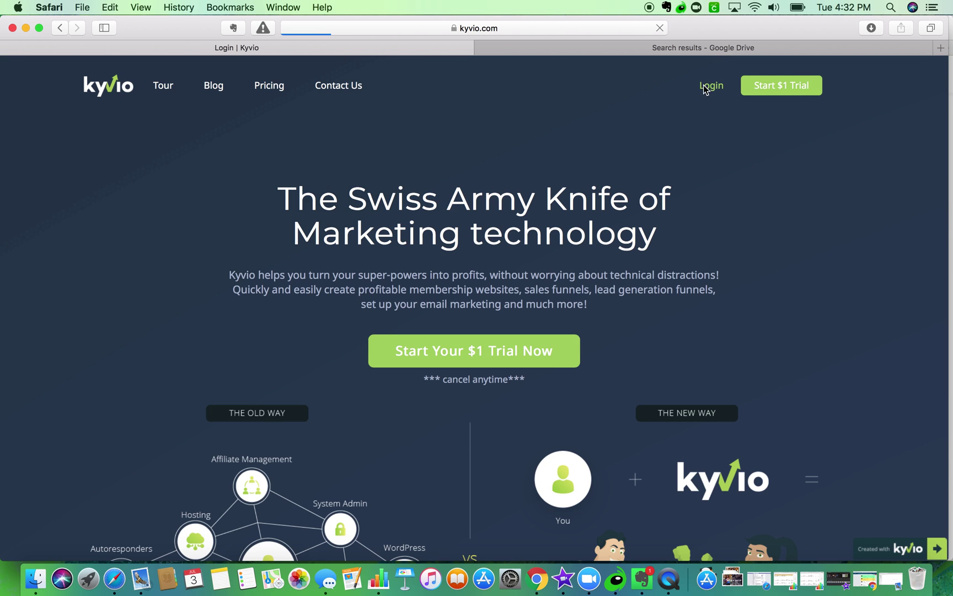
left_click(437, 238)
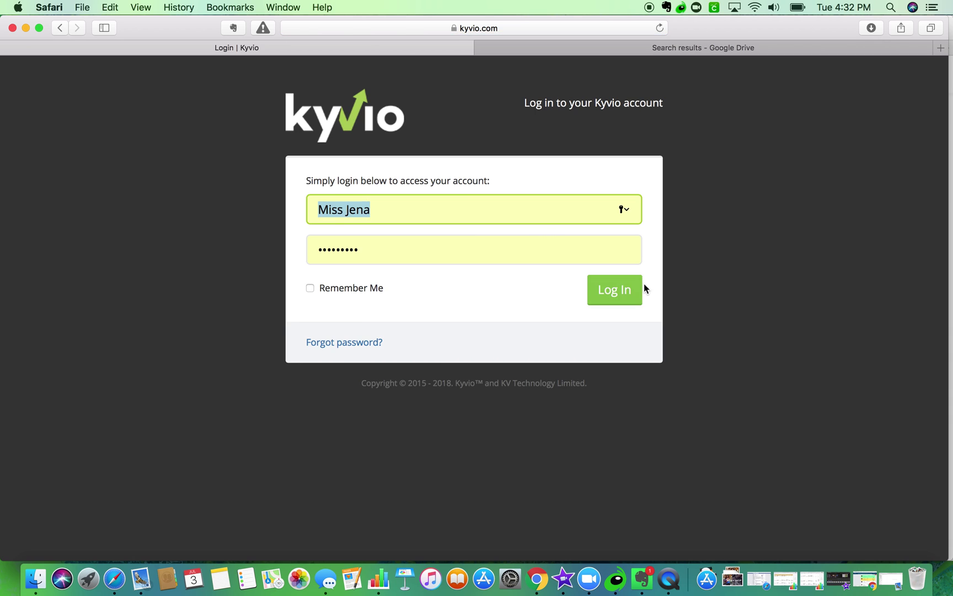
- Log in and switch the current site from Warfare Marketing to Kyvio Coach
left_click(629, 291)
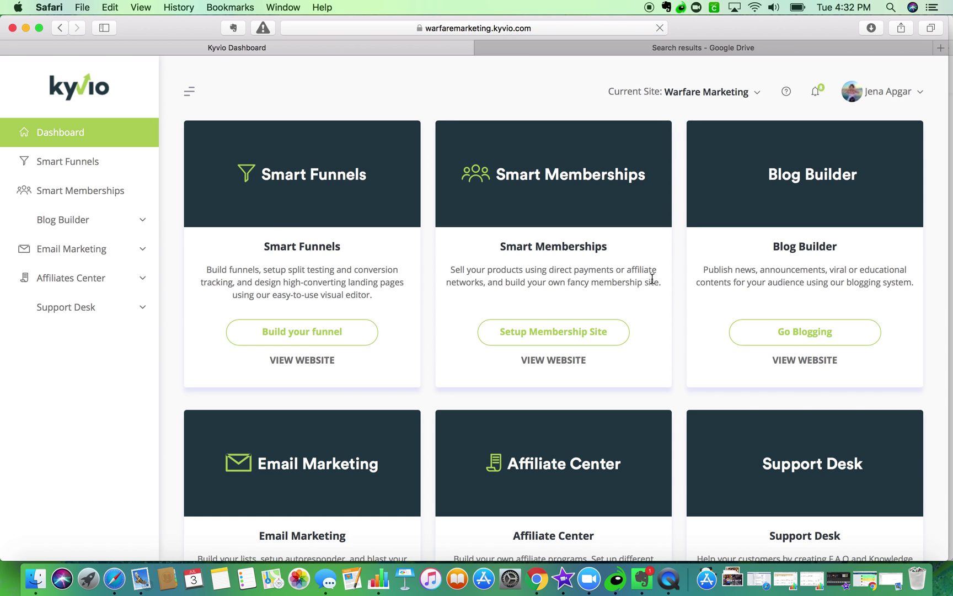
left_click(716, 93)
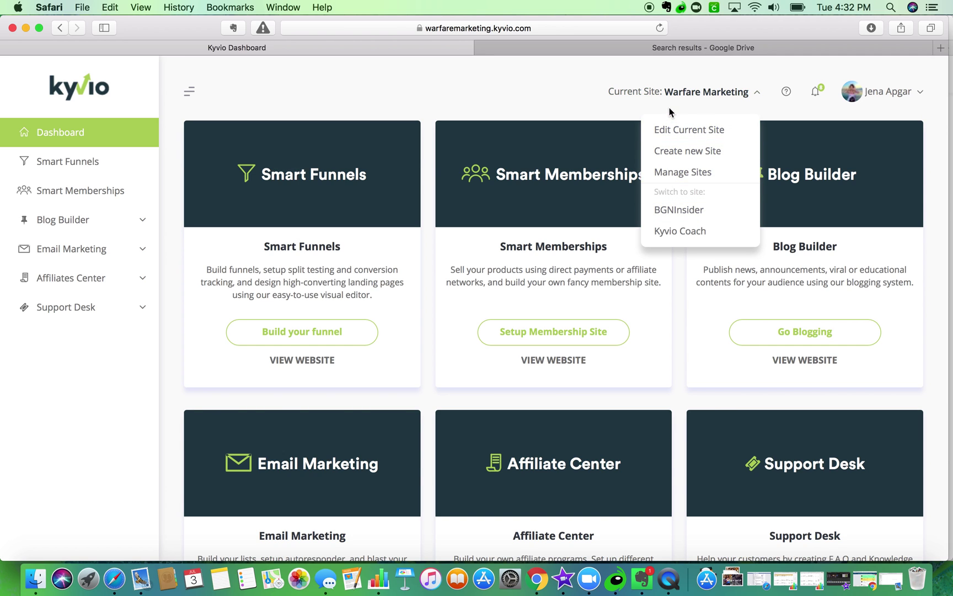
left_click(680, 231)
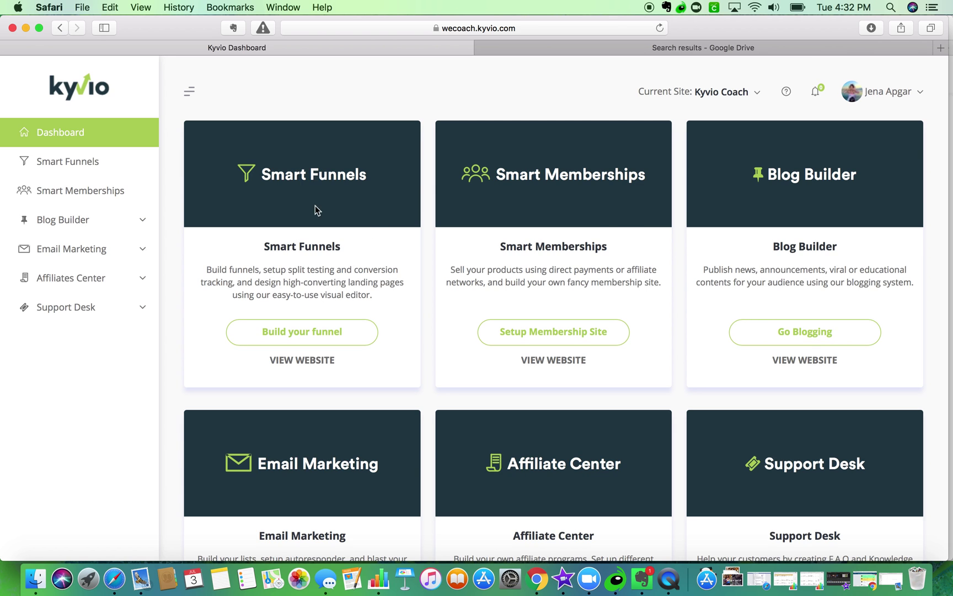
left_click(295, 331)
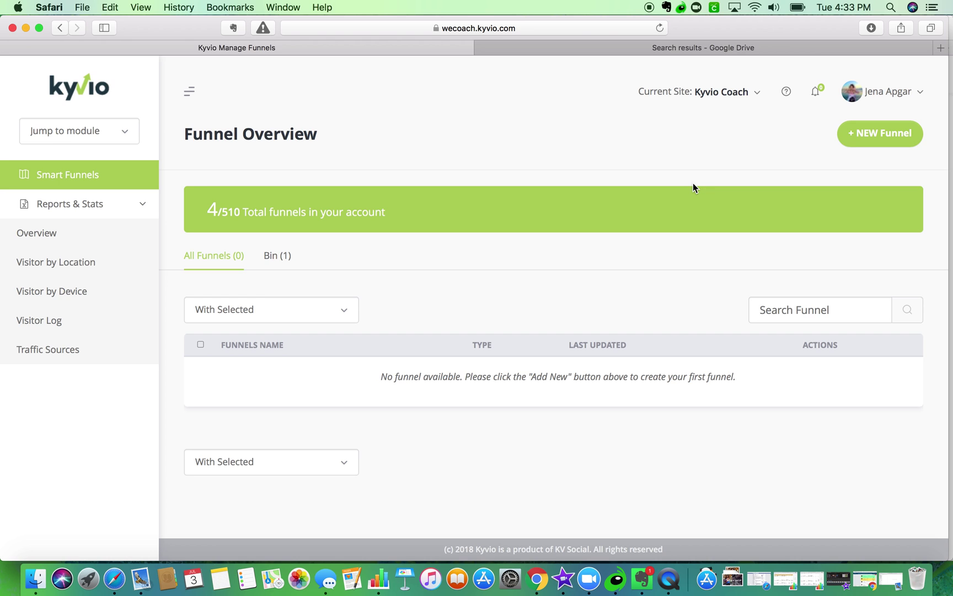
- Start a new LeadGen funnel and preview its Corporation #2 template
left_click(868, 133)
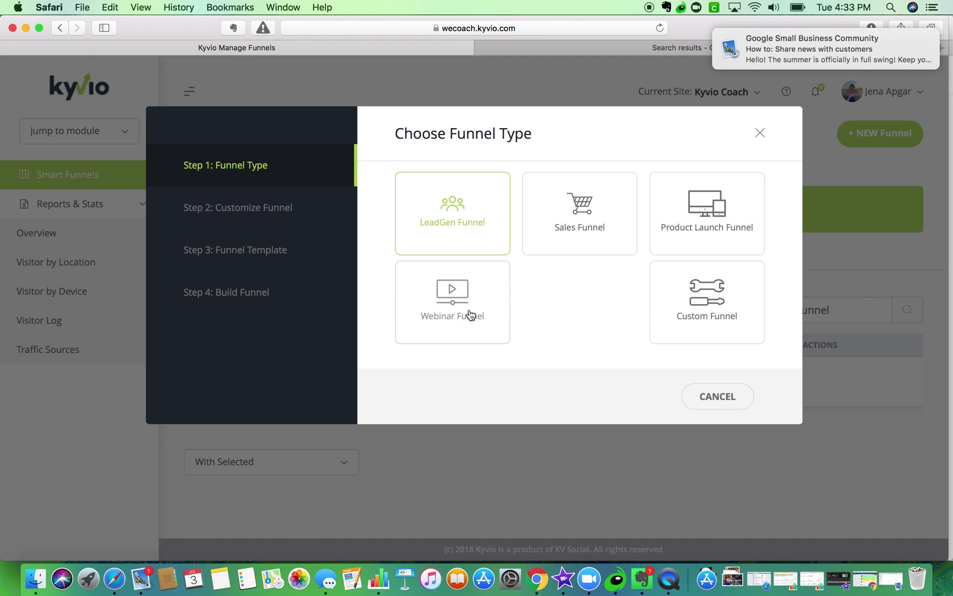
left_click(462, 208)
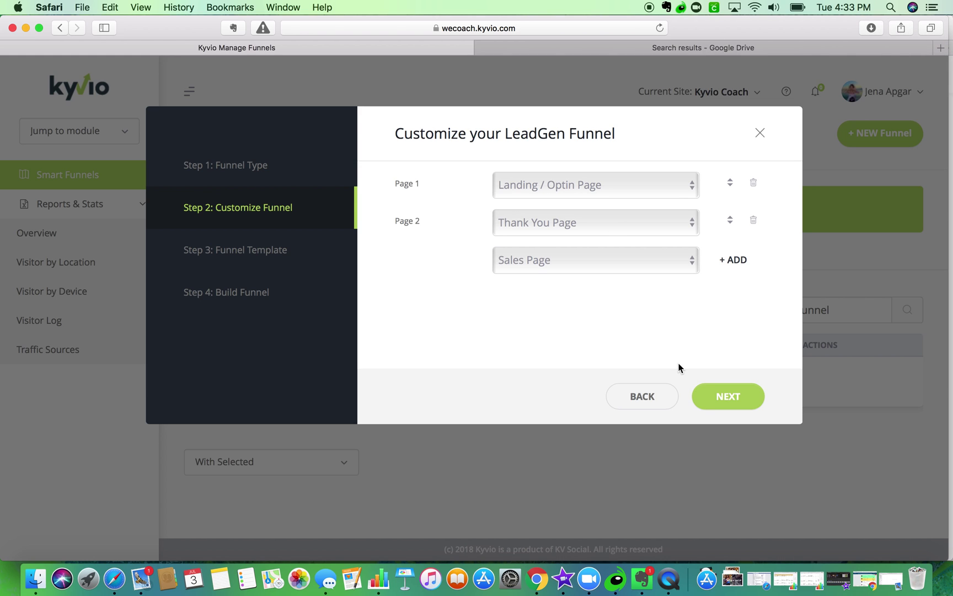
left_click(728, 396)
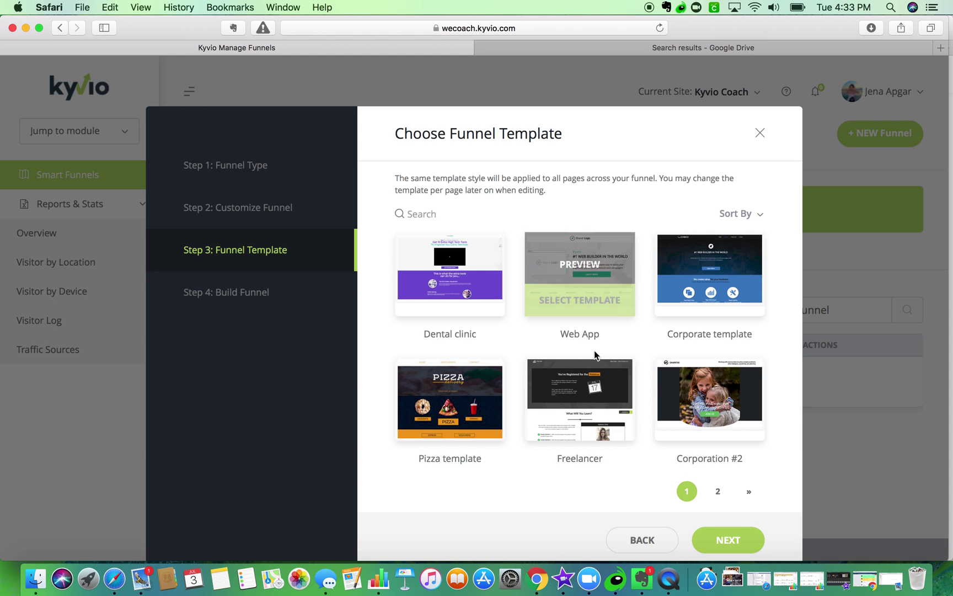
left_click(693, 393)
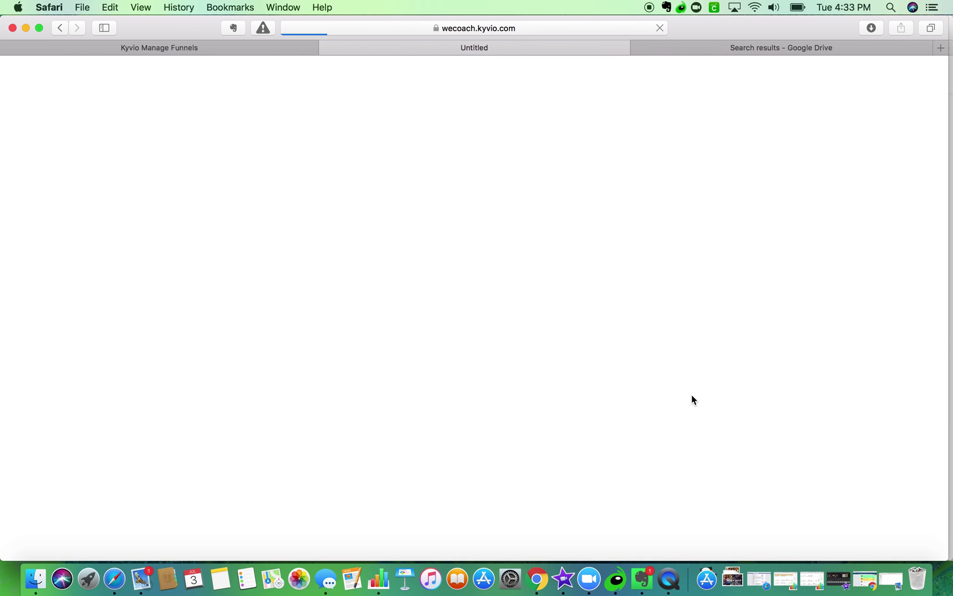
- Close the Corporation #2 preview and show the Dental clinic - Landing page preview
left_click(715, 82)
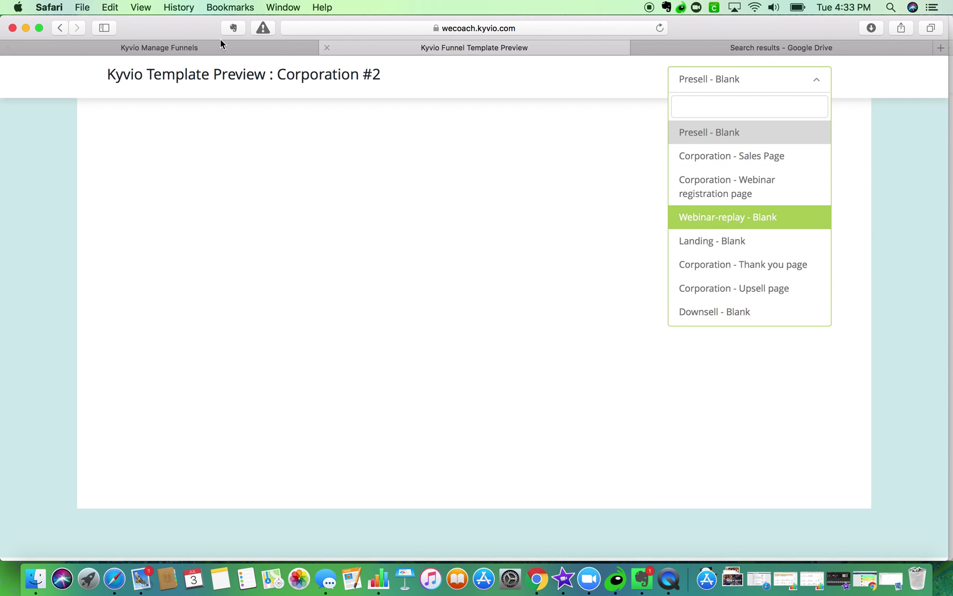
left_click(60, 28)
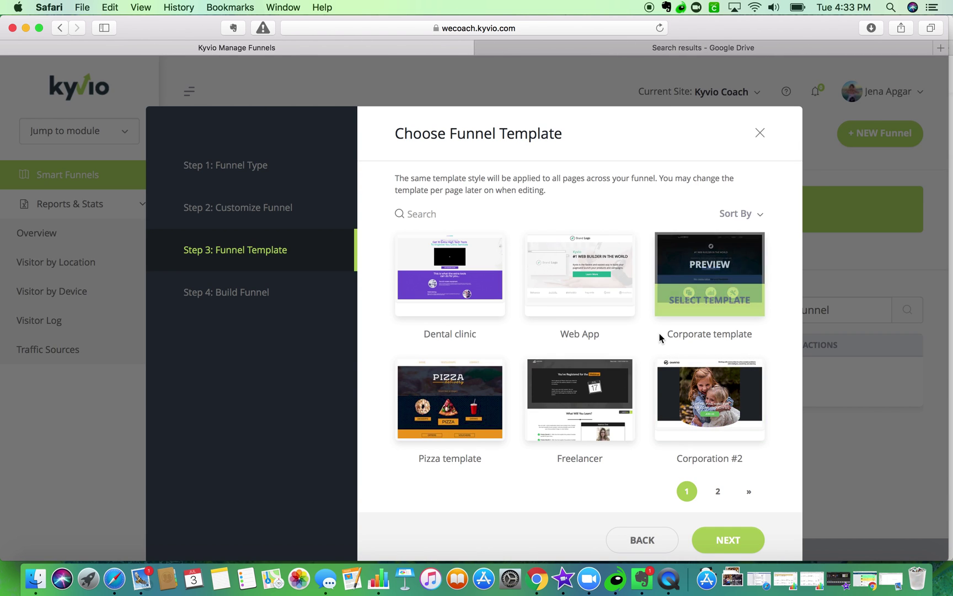
mouse_move(554, 272)
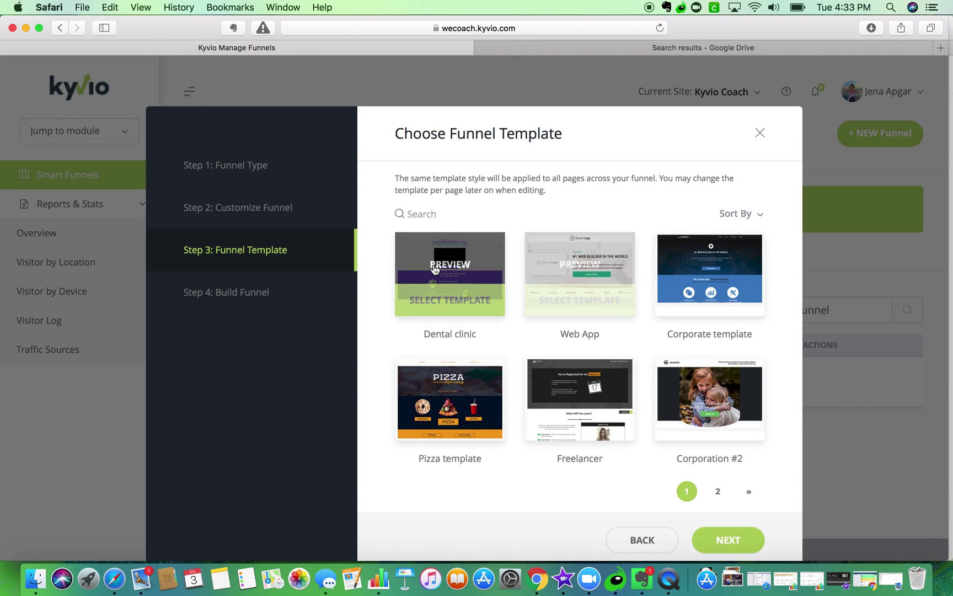
left_click(460, 264)
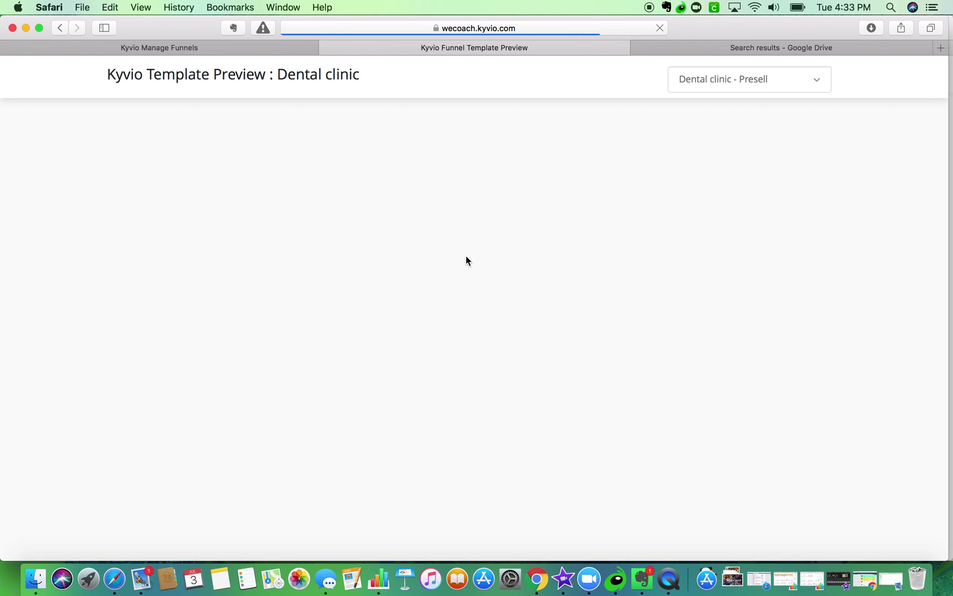
left_click(734, 79)
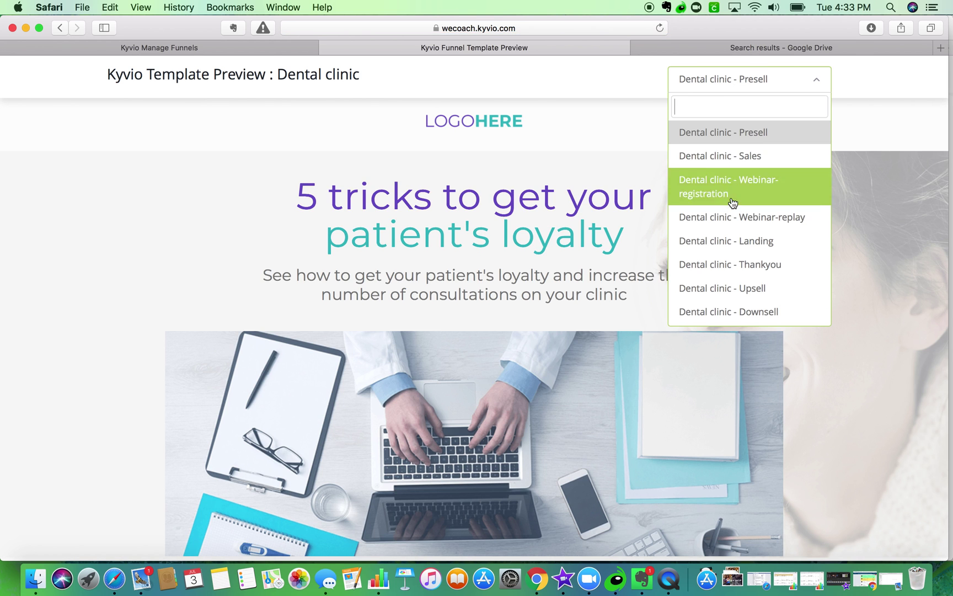
left_click(736, 241)
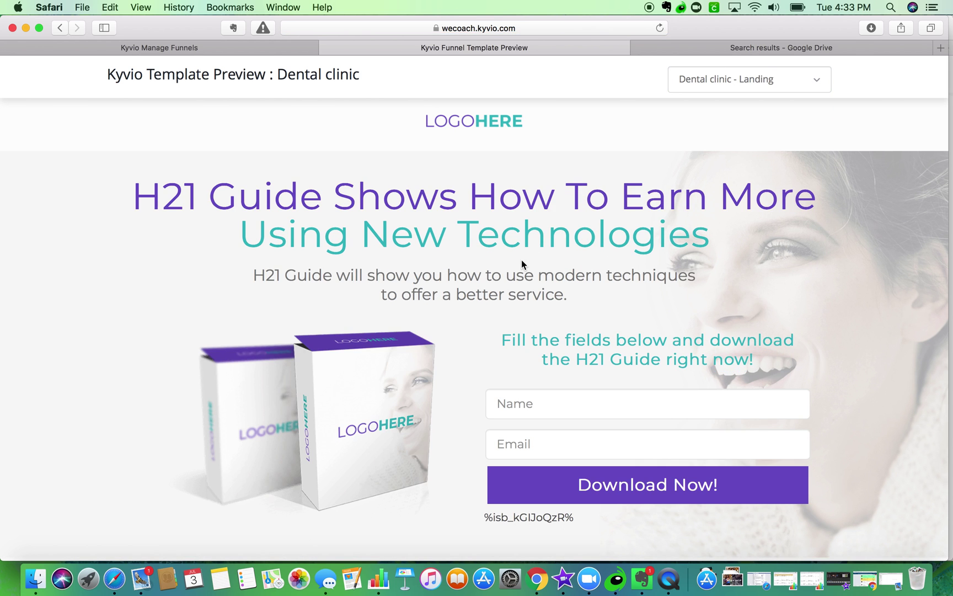
- Scroll through the Dental clinic landing page, then close the preview
scroll(521, 259, "down", 3)
scroll(521, 260, "down", 10)
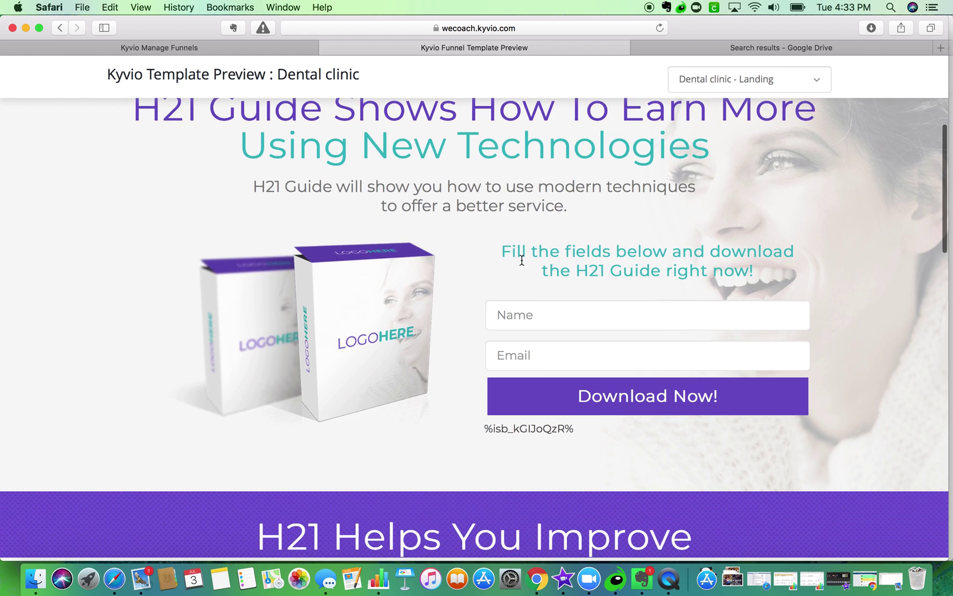
scroll(522, 260, "down", 5)
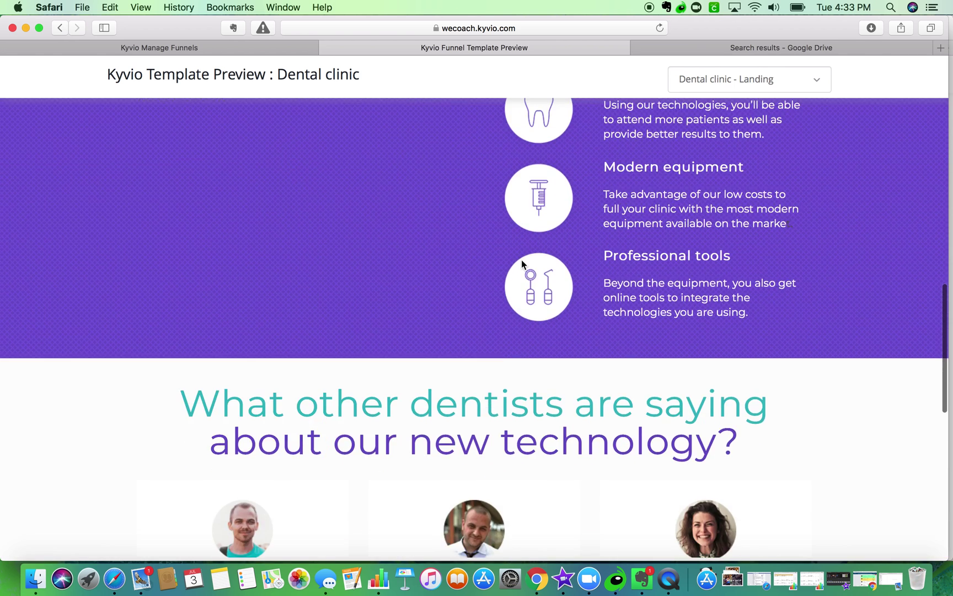
scroll(522, 261, "up", 3)
scroll(522, 260, "down", 1)
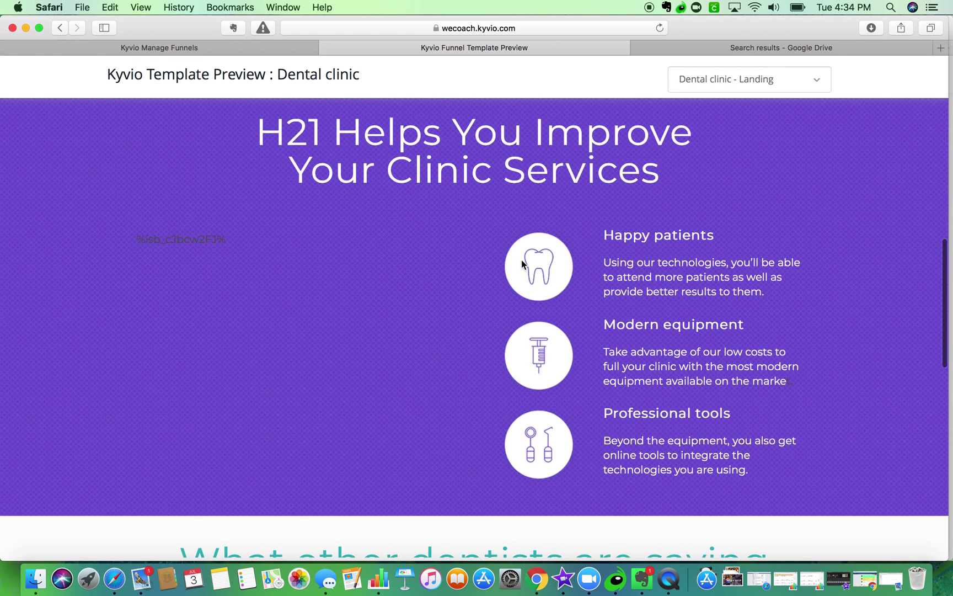
scroll(521, 263, "down", 10)
scroll(522, 263, "up", 3)
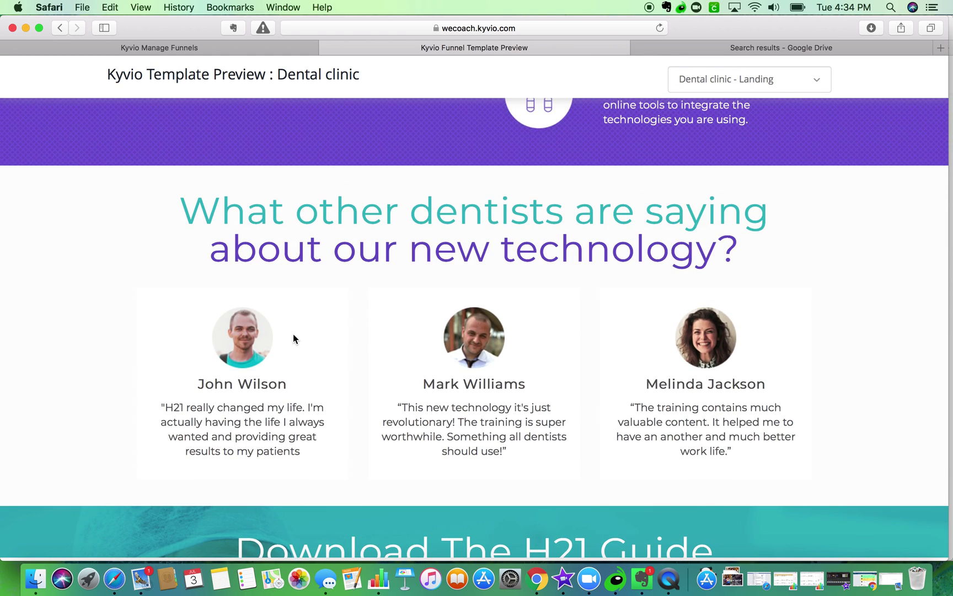
scroll(293, 333, "down", 6)
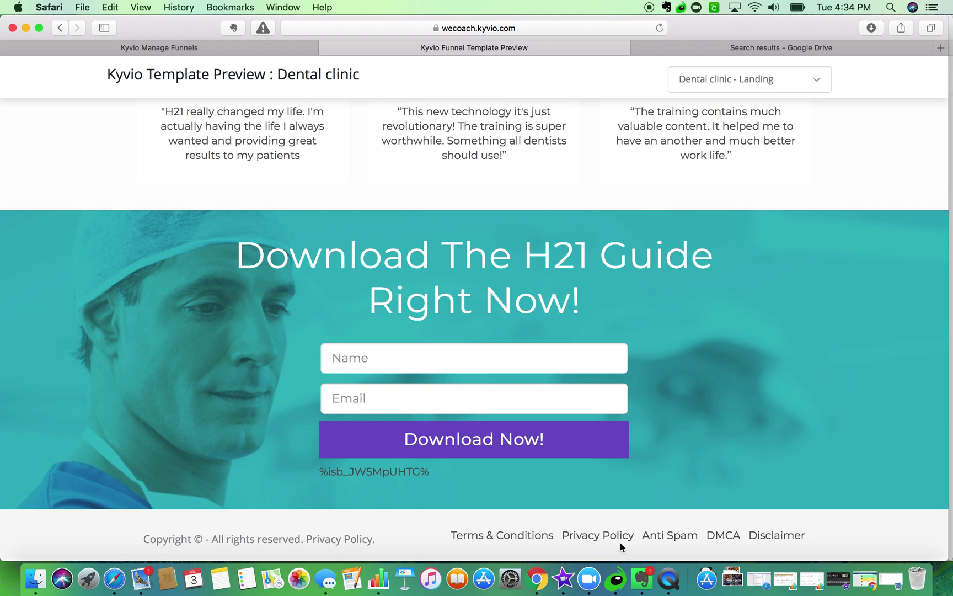
scroll(189, 533, "up", 2)
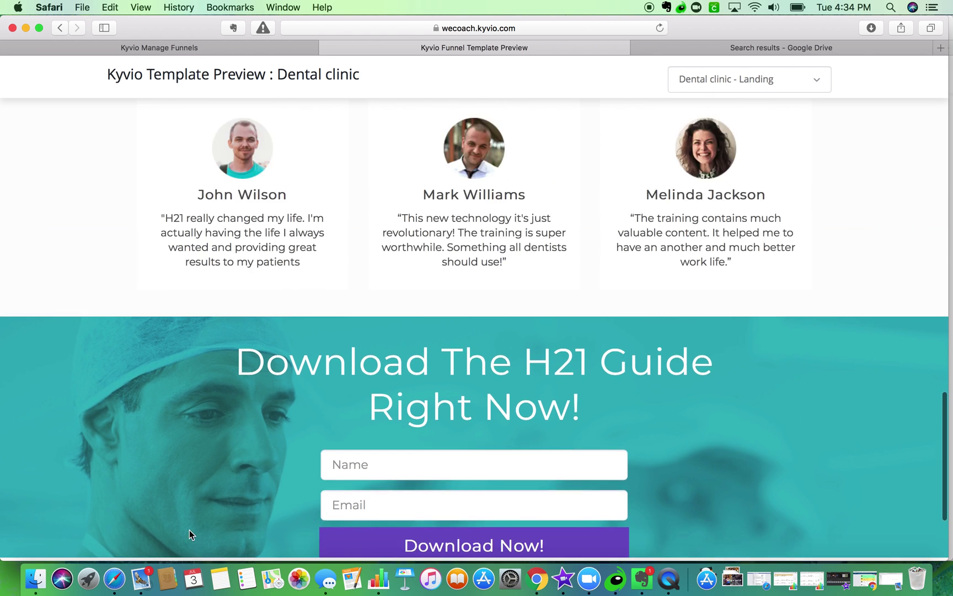
scroll(189, 530, "up", 10)
scroll(613, 126, "up", 4)
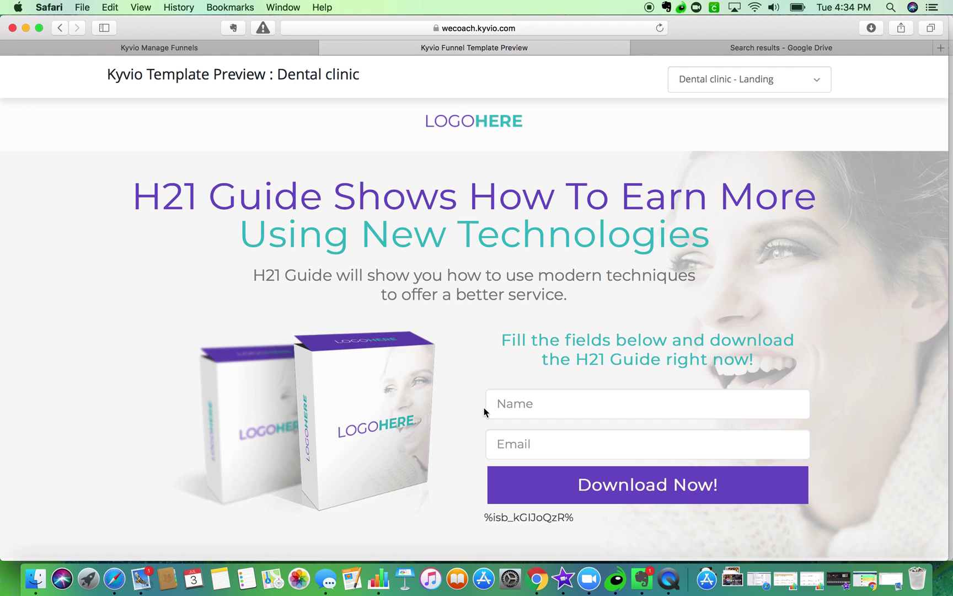
left_click(60, 29)
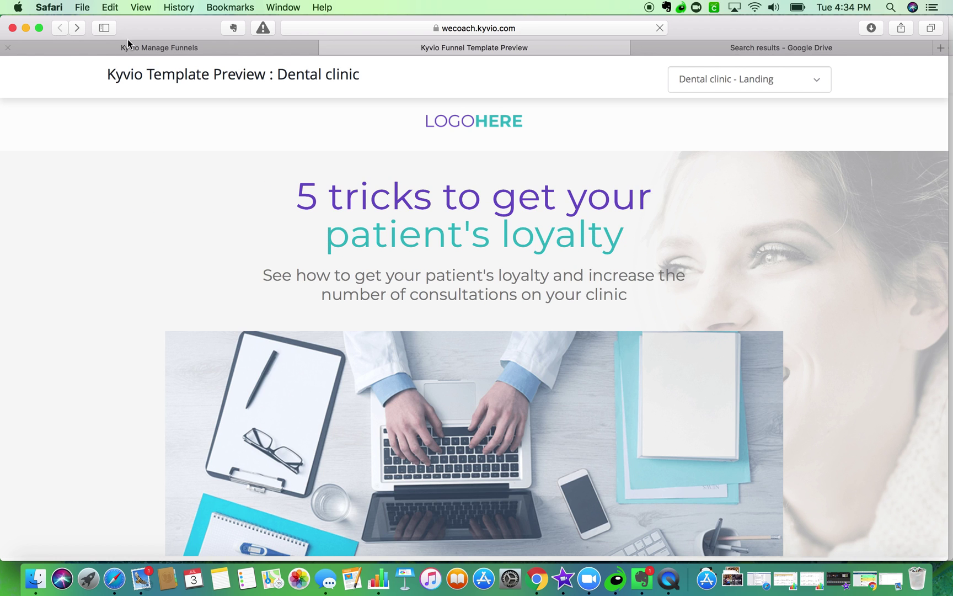
left_click(326, 48)
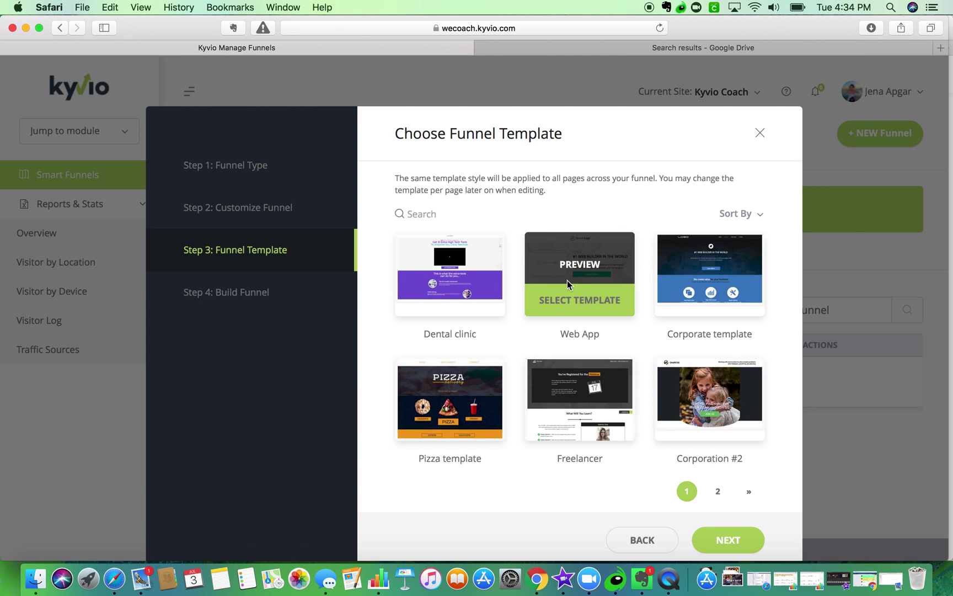
- Preview the Web App template and reload the blank preview address twice
left_click(571, 264)
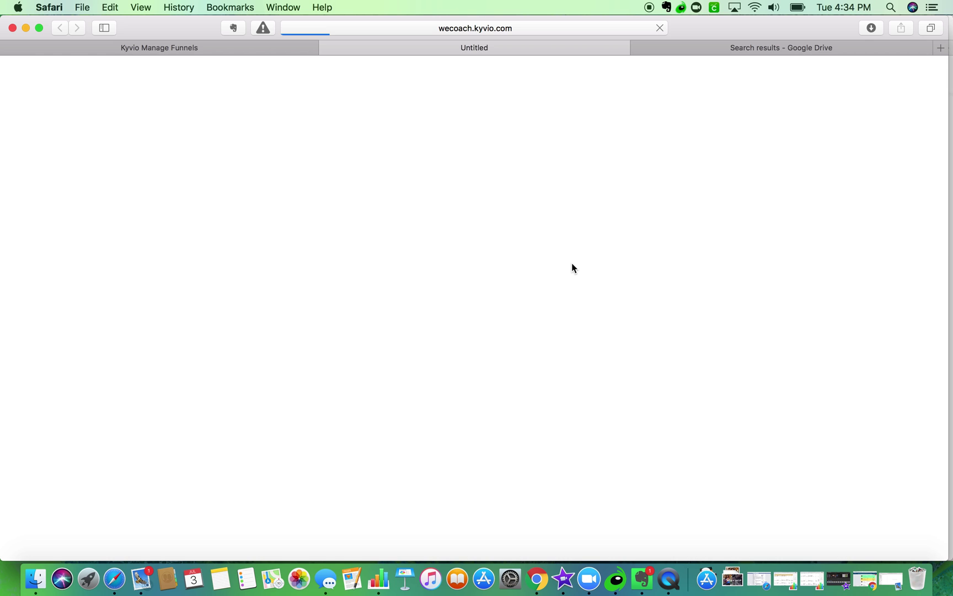
left_click(388, 27)
left_click(388, 27)
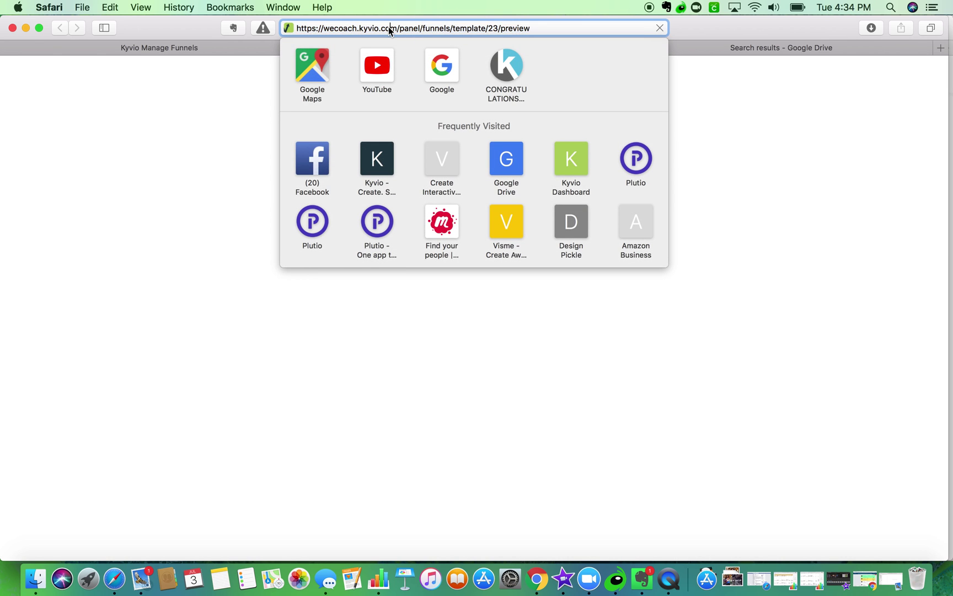
key("Return")
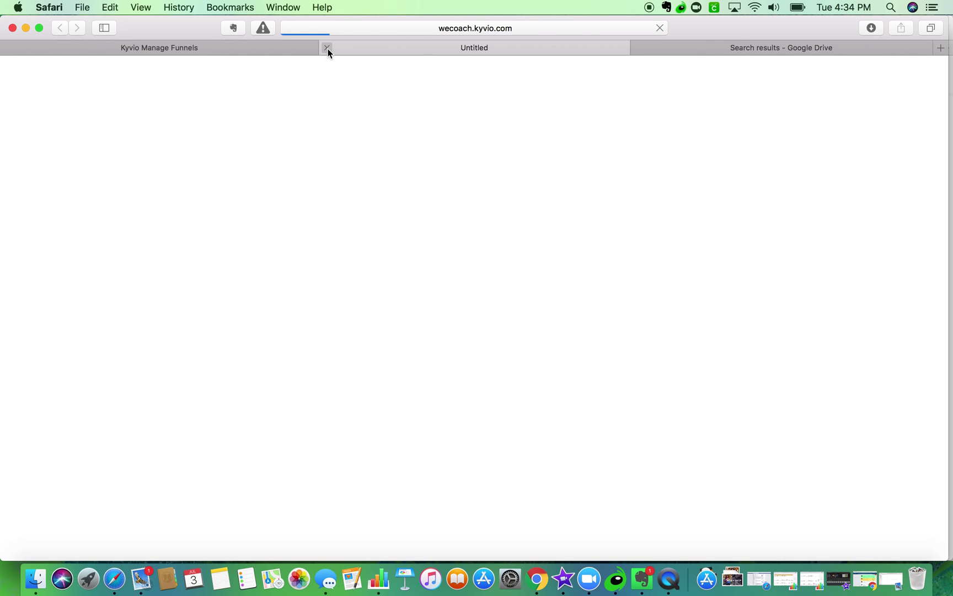
left_click(550, 29)
left_click(549, 29)
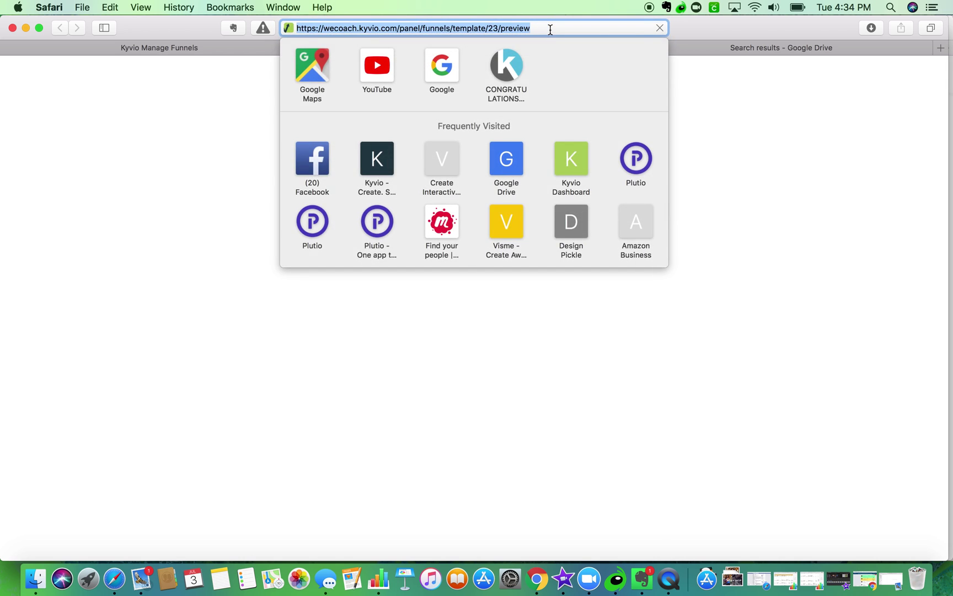
key("Return")
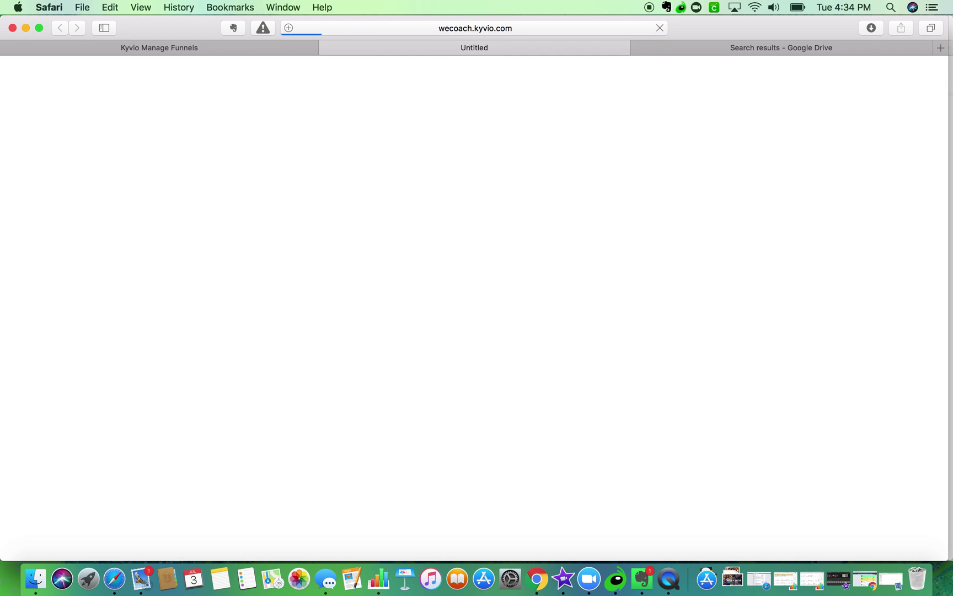
- Close the blank tab, retry the Corporate template preview, then bring the Drive window forward
left_click(326, 48)
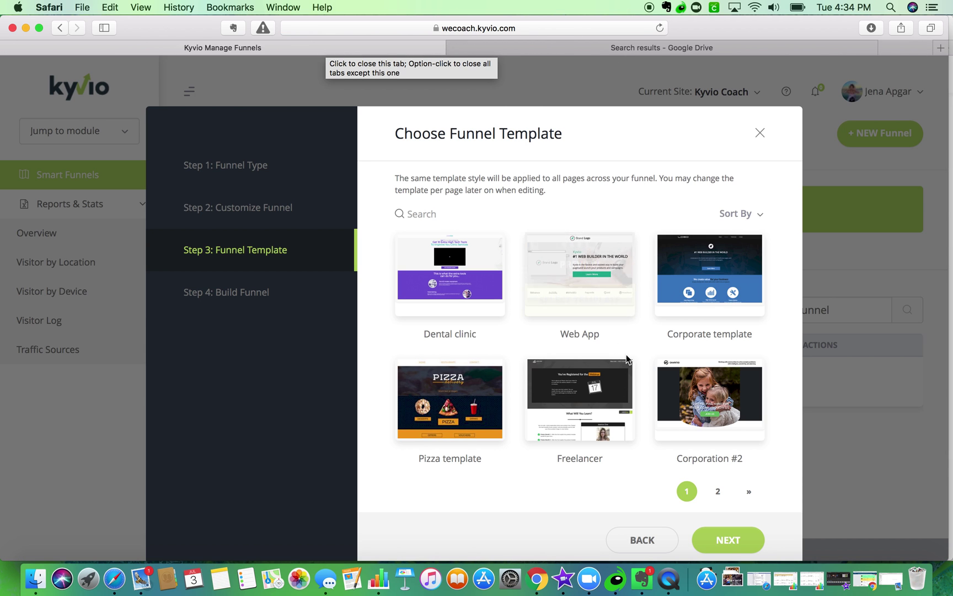
left_click(708, 264)
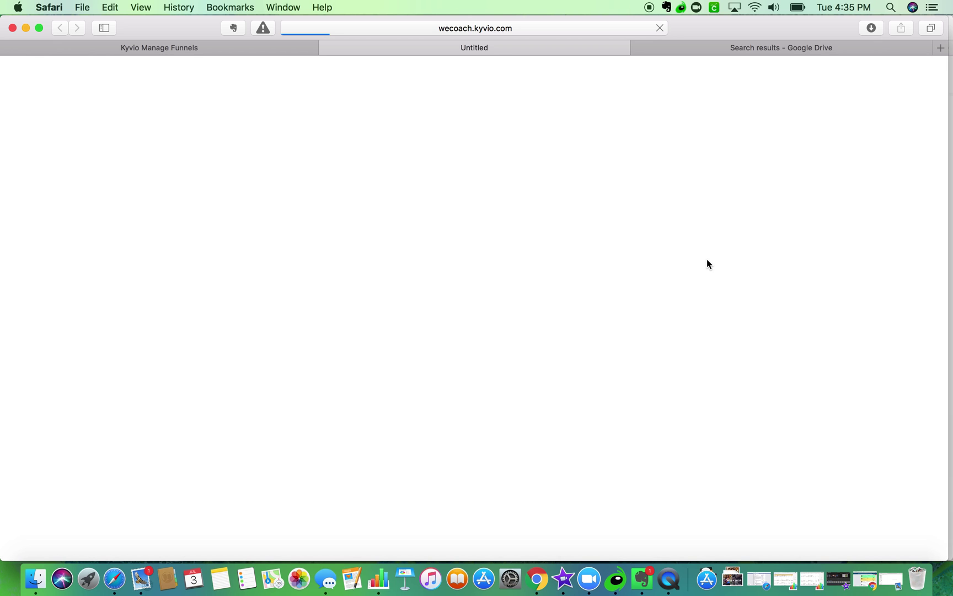
left_click(516, 29)
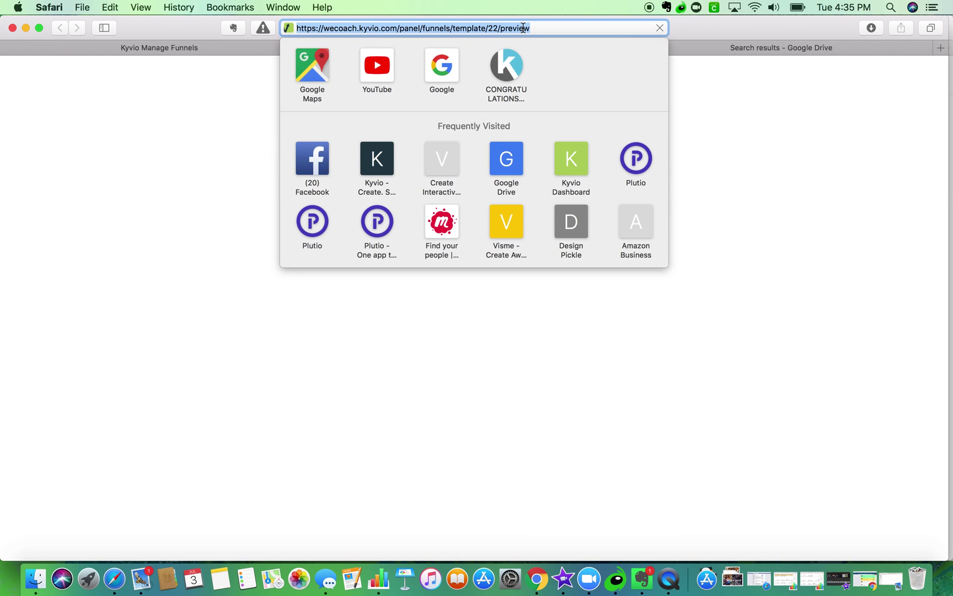
key("Return")
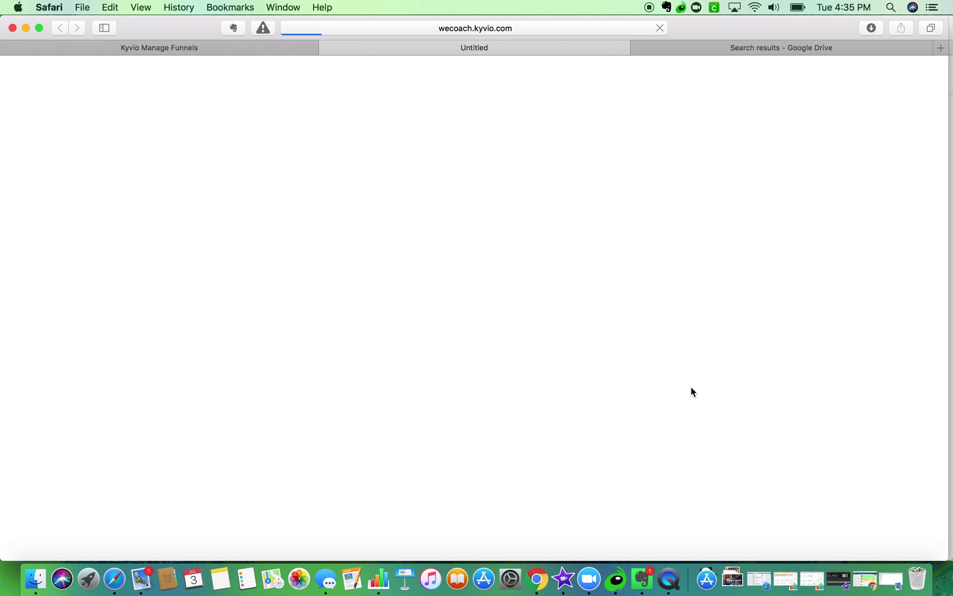
left_click_drag(755, 31, 755, 202)
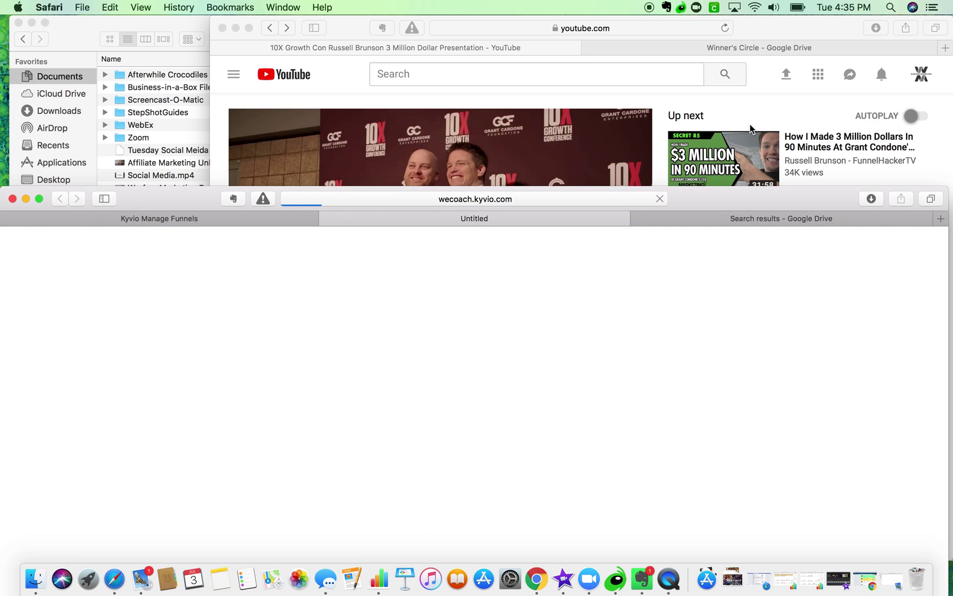
left_click(743, 50)
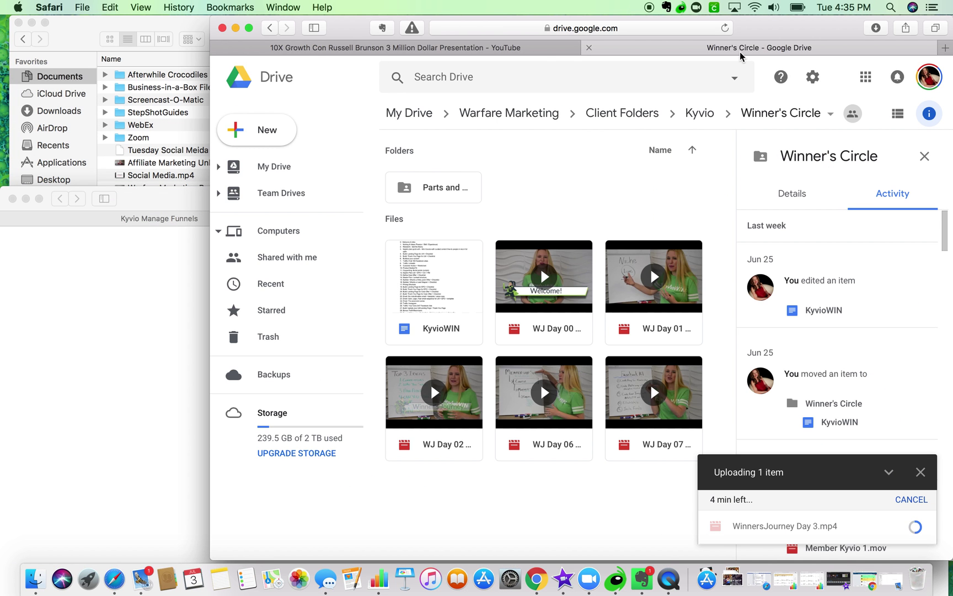
- Maximize Kyvio, retry a Freelancer template preview, and close the failed preview tab
left_click(102, 271)
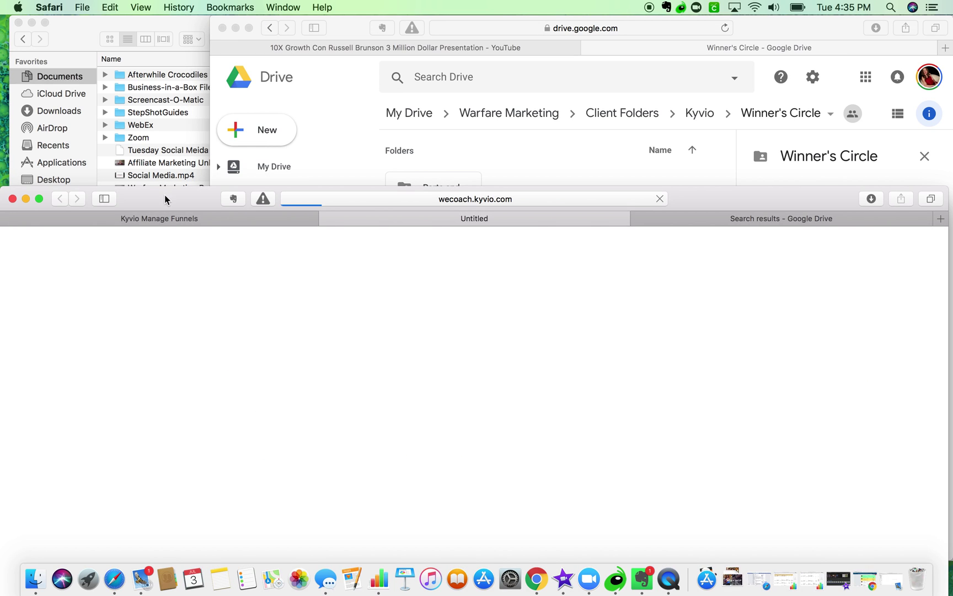
double_click(165, 200)
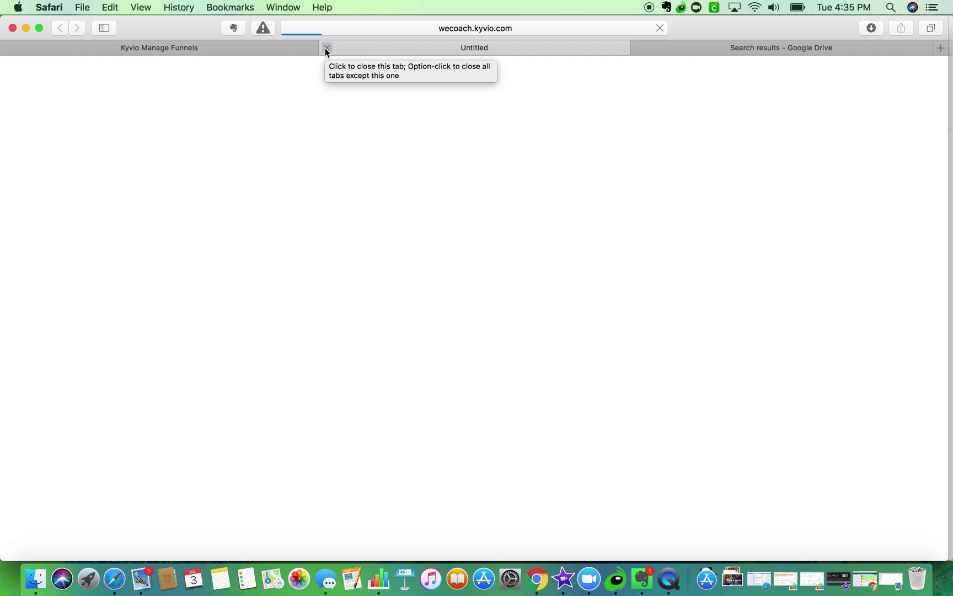
left_click(326, 48)
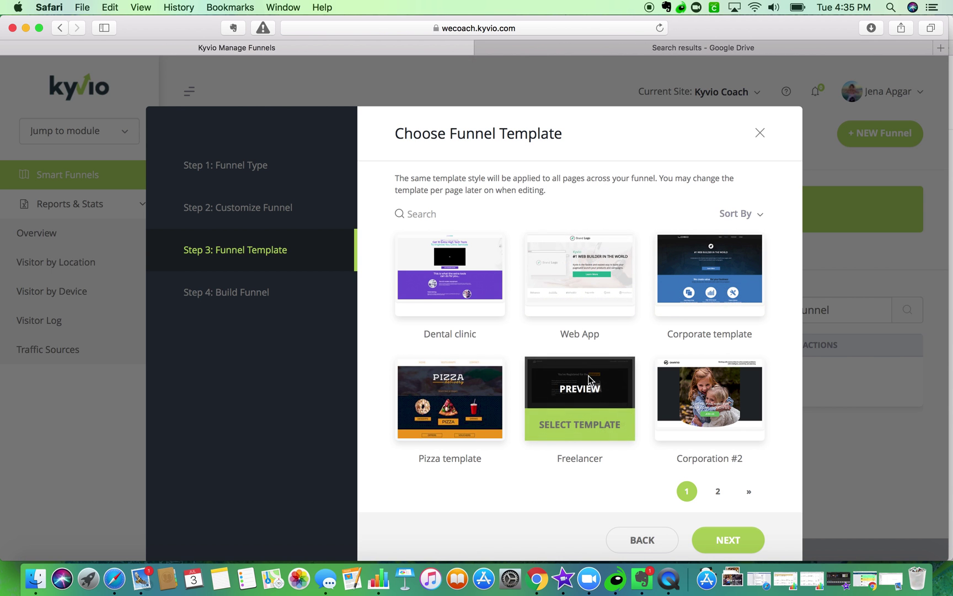
left_click(589, 389)
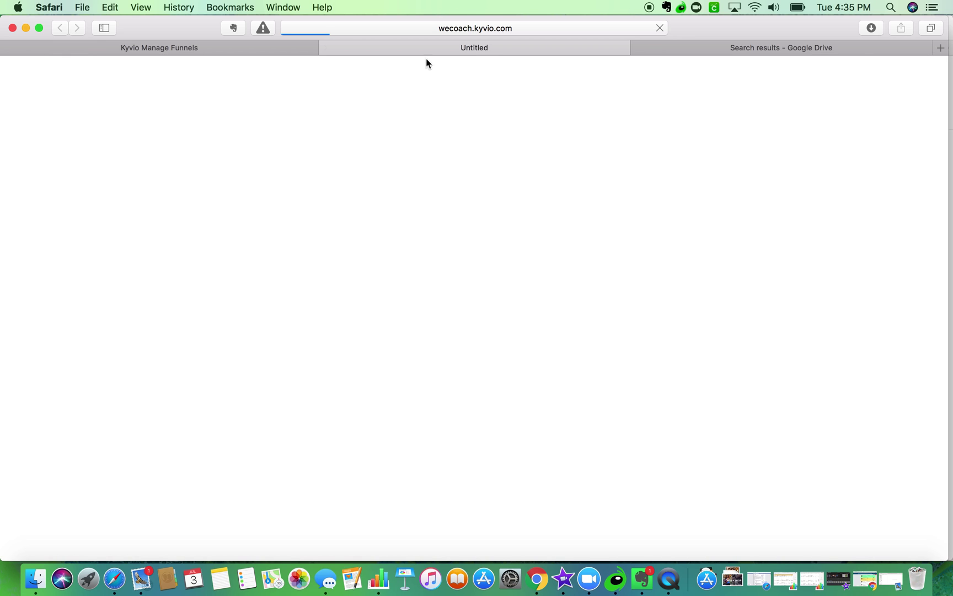
left_click(754, 7)
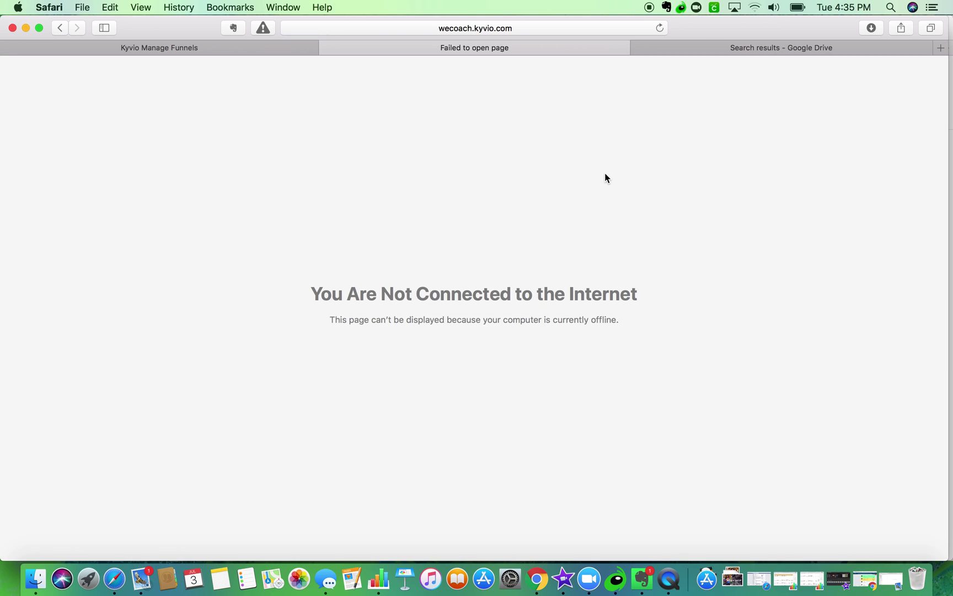
left_click(660, 28)
left_click(700, 46)
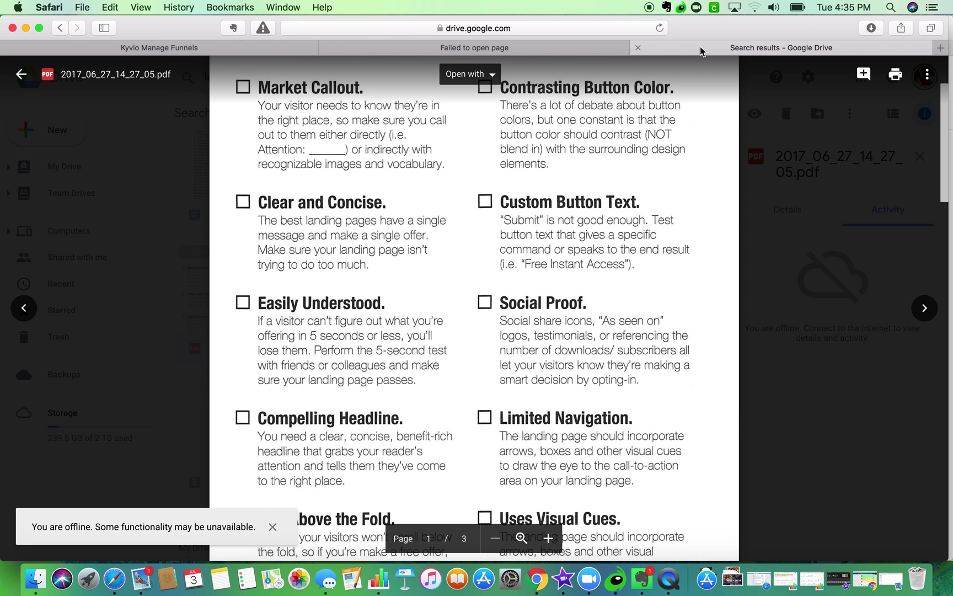
left_click(414, 46)
left_click(327, 48)
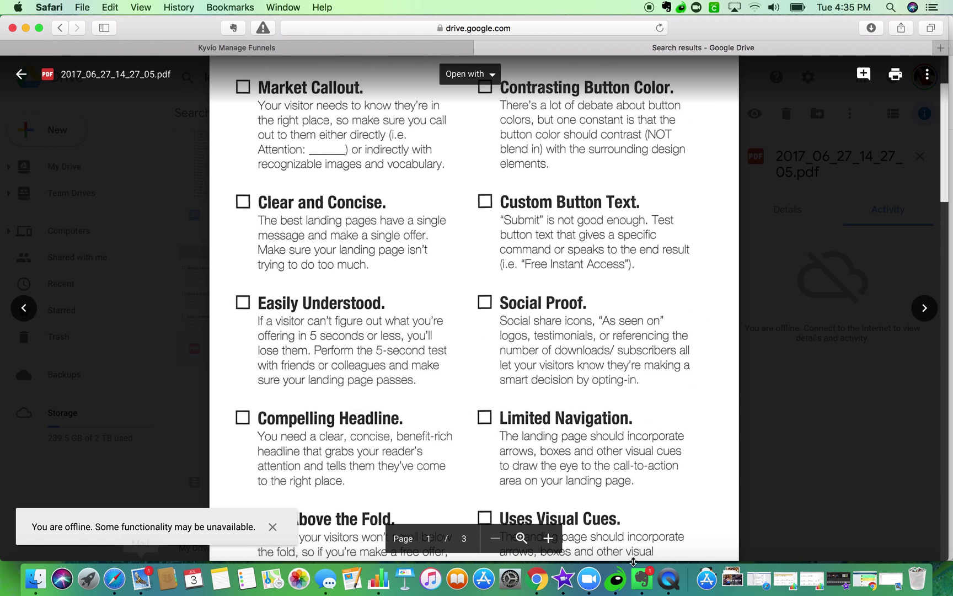
- Dismiss the failed-upload notice, close the Winner's Circle tab and YouTube window, and return to Kyvio
left_click_drag(730, 29, 730, 163)
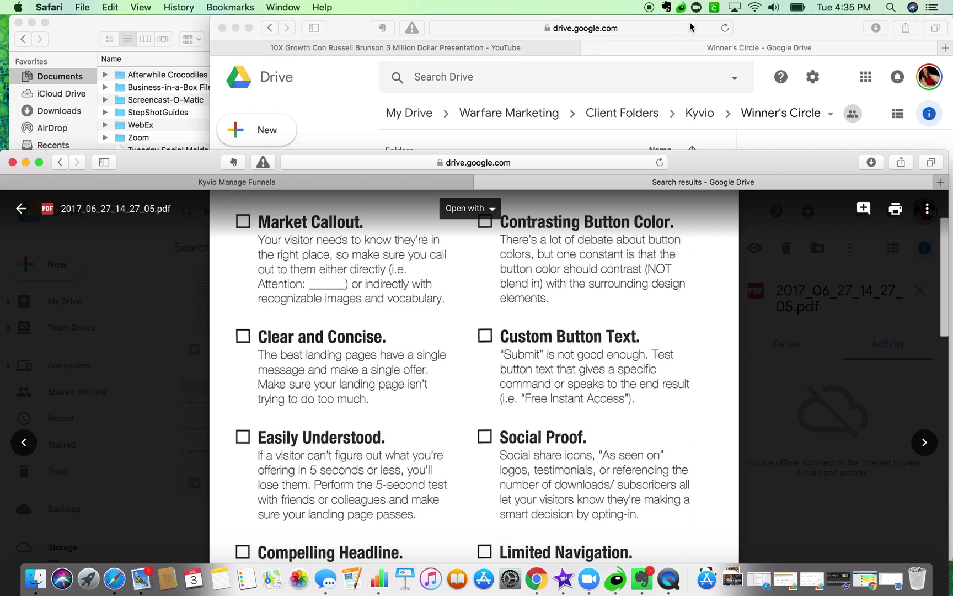
left_click(682, 29)
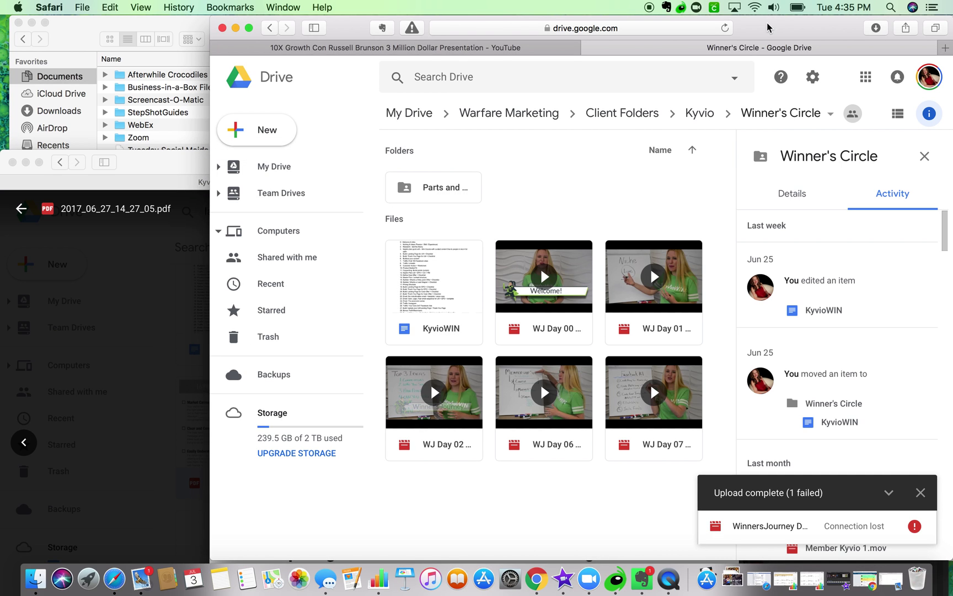
left_click(920, 492)
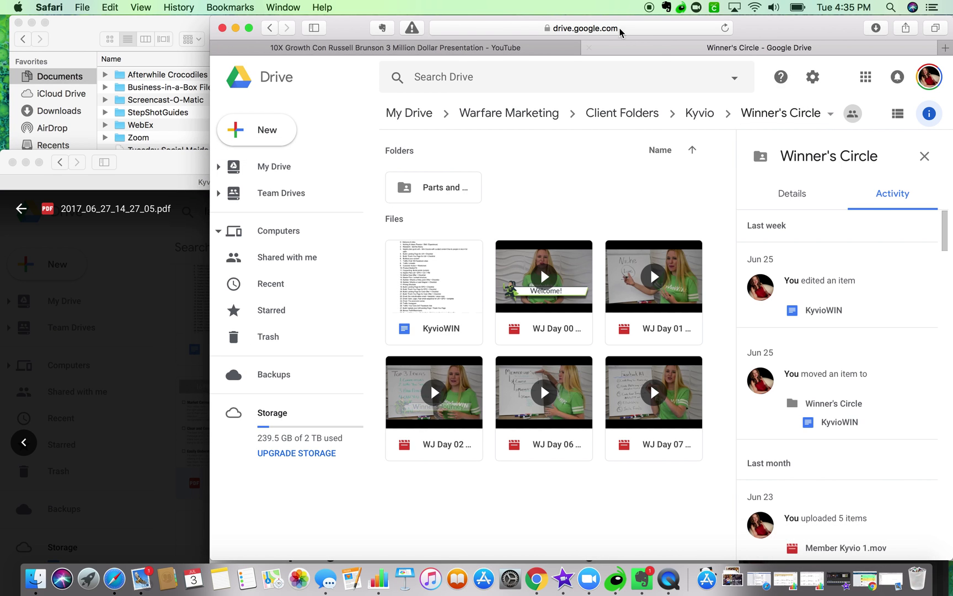
left_click(590, 48)
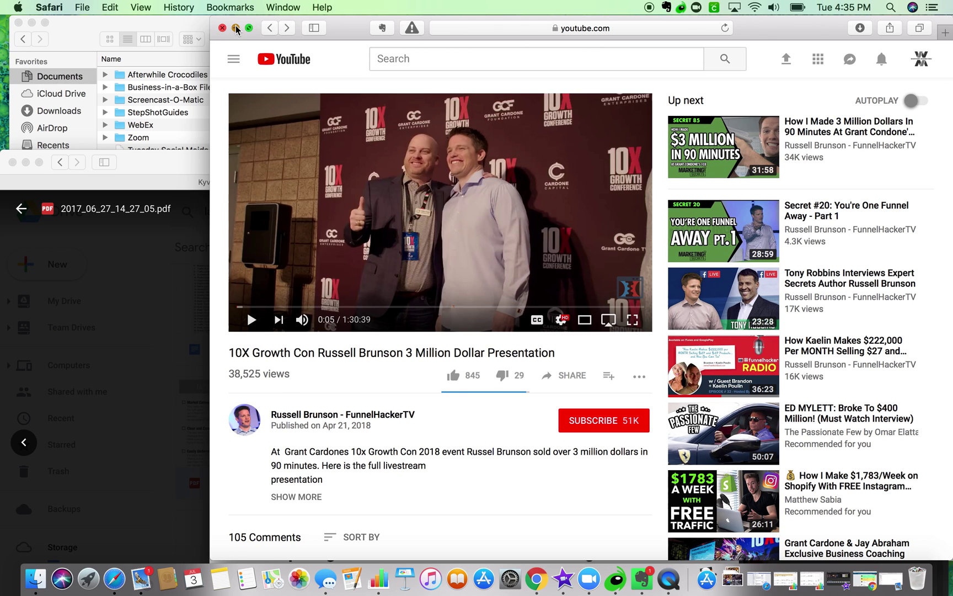
left_click(222, 28)
left_click_drag(168, 80, 169, 12)
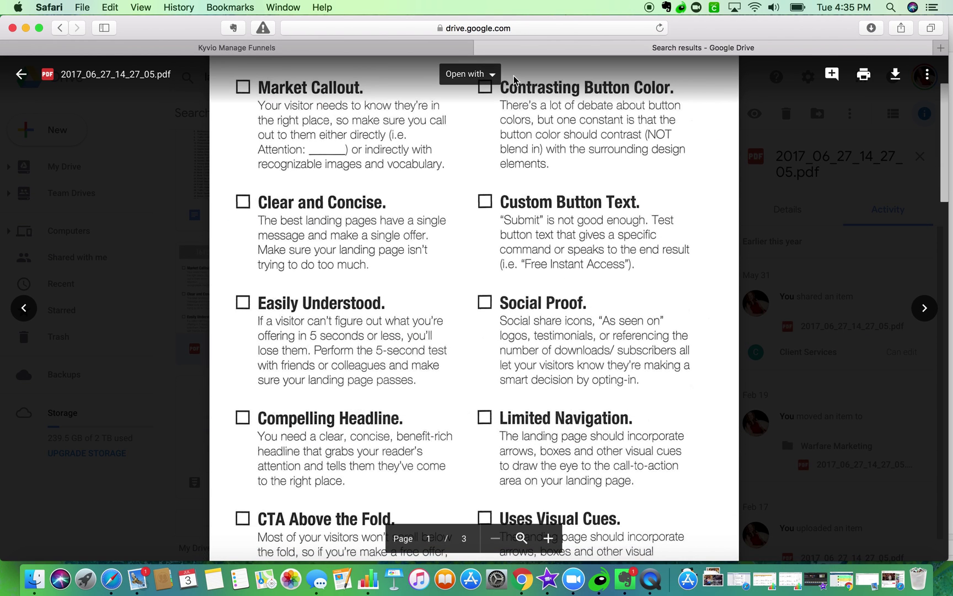
left_click(429, 49)
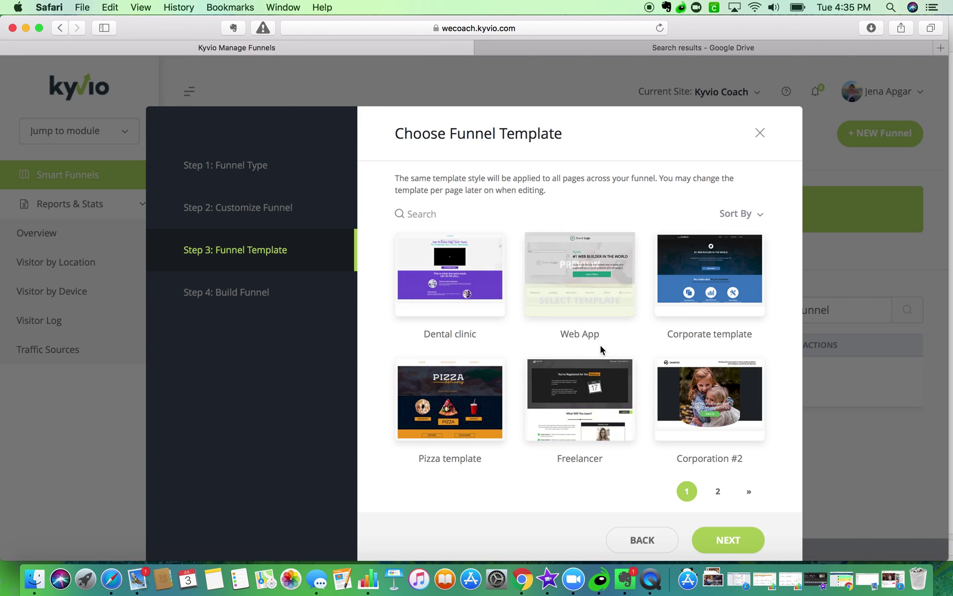
- Abandon a blank Corporation #2 preview and open the Web App - Landing page preview
left_click(706, 388)
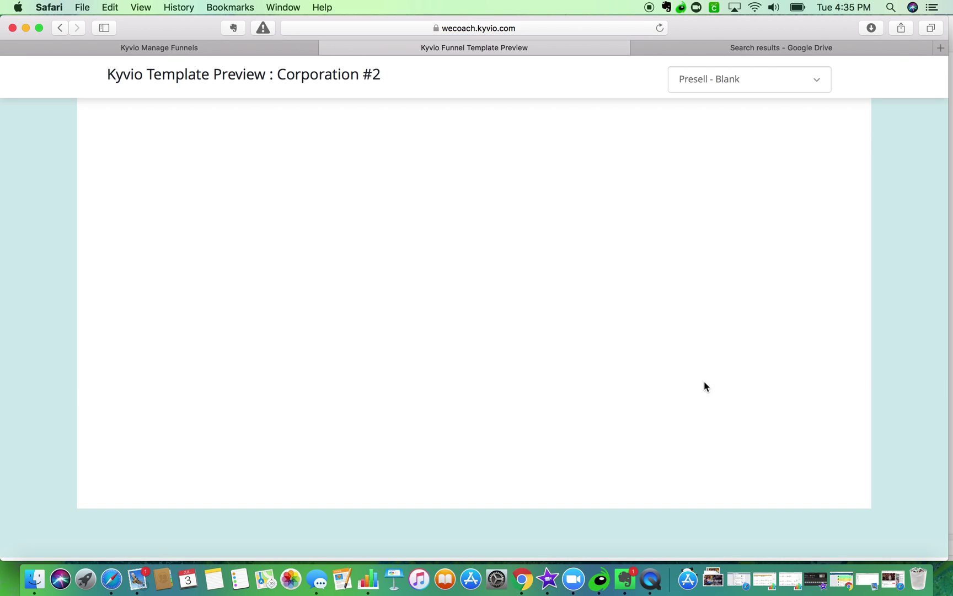
left_click(708, 79)
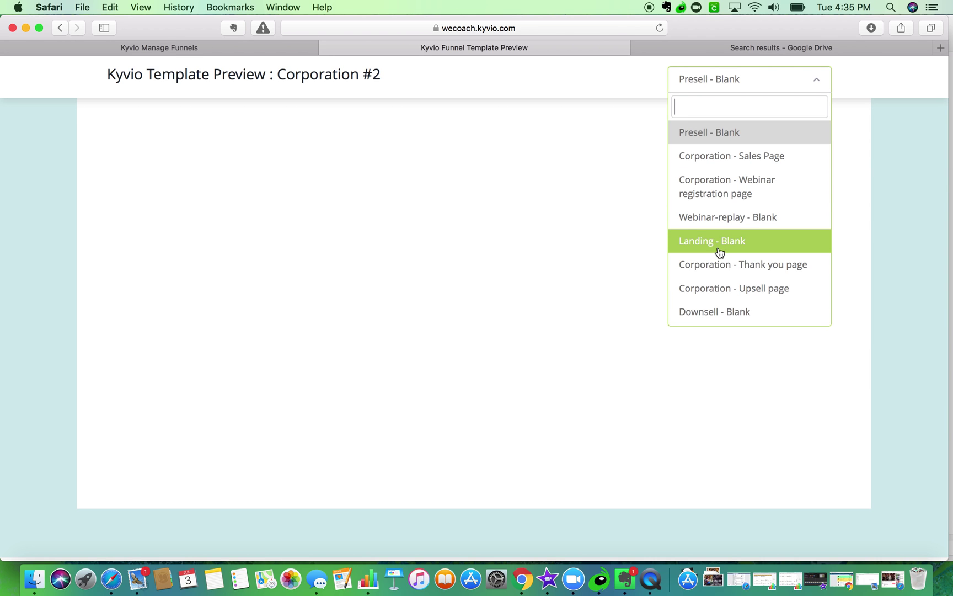
left_click(330, 48)
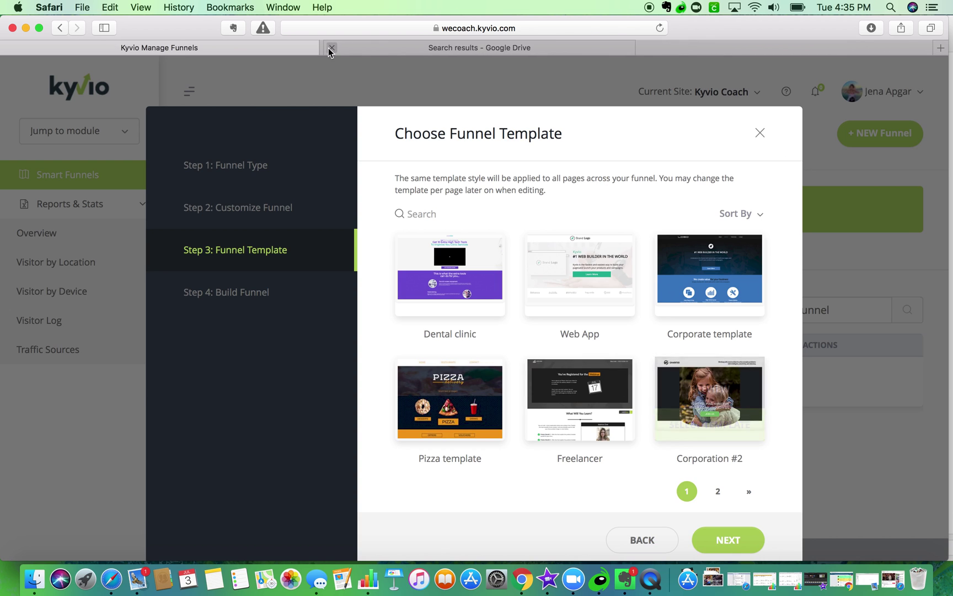
left_click(574, 252)
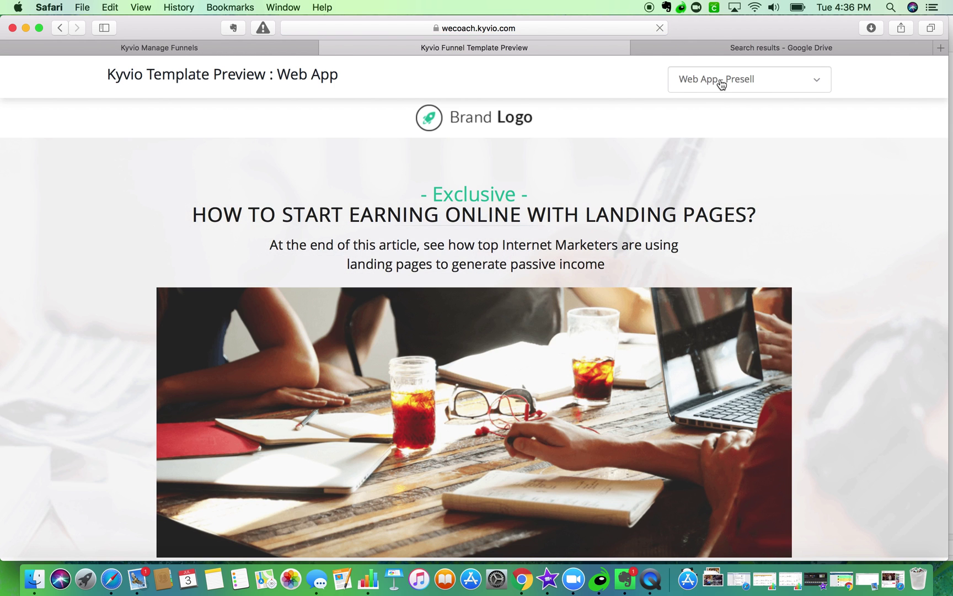
left_click(719, 81)
left_click(716, 226)
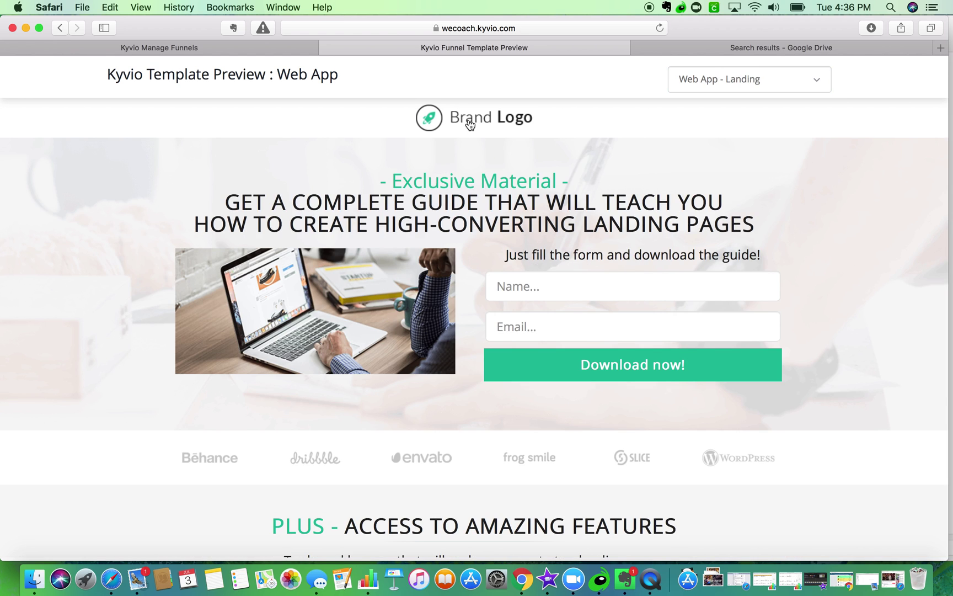
- Scroll the Web App landing page, view the Web App - Thankyou page, then close the preview
scroll(536, 268, "down", 5)
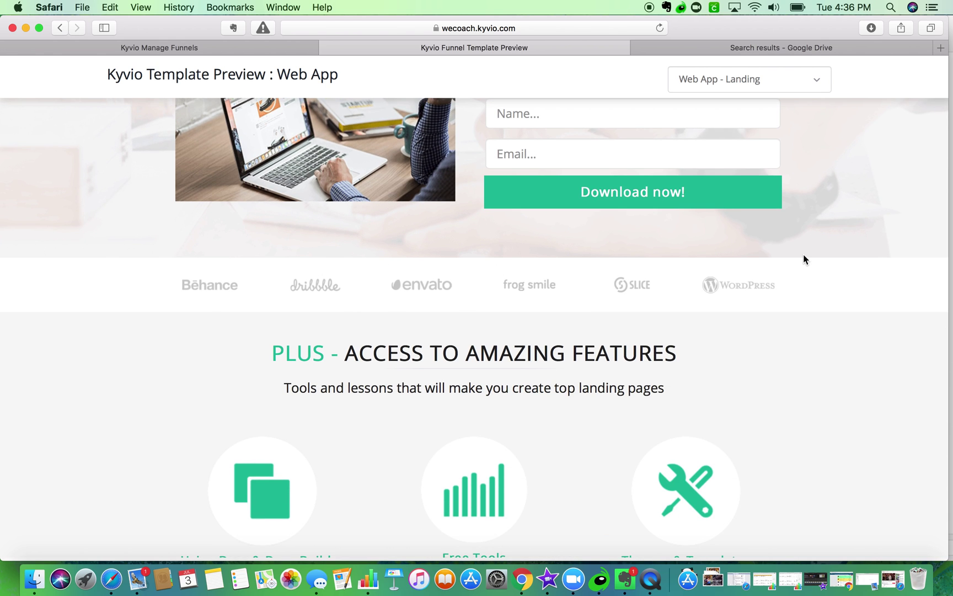
scroll(689, 359, "down", 3)
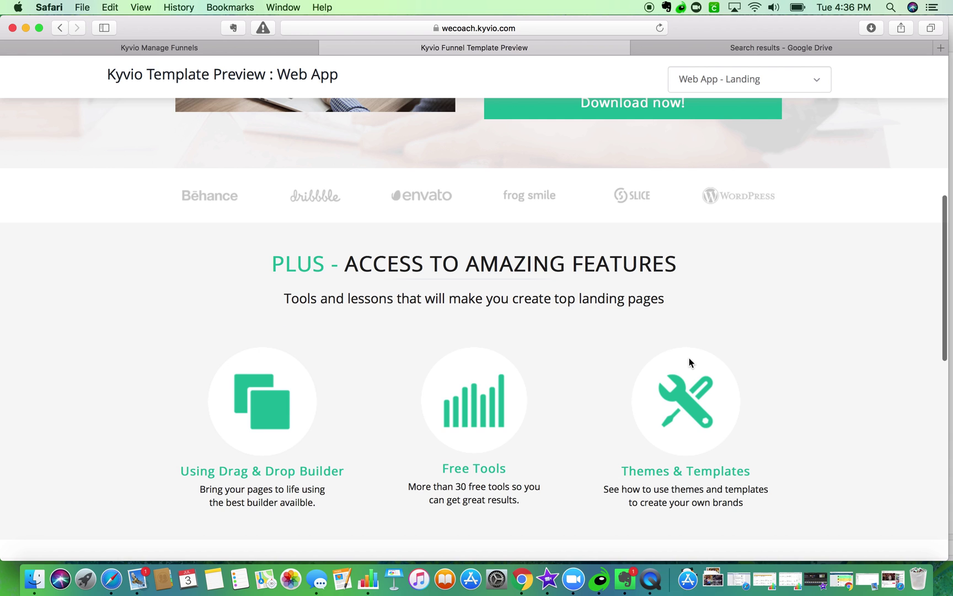
scroll(552, 279, "down", 4)
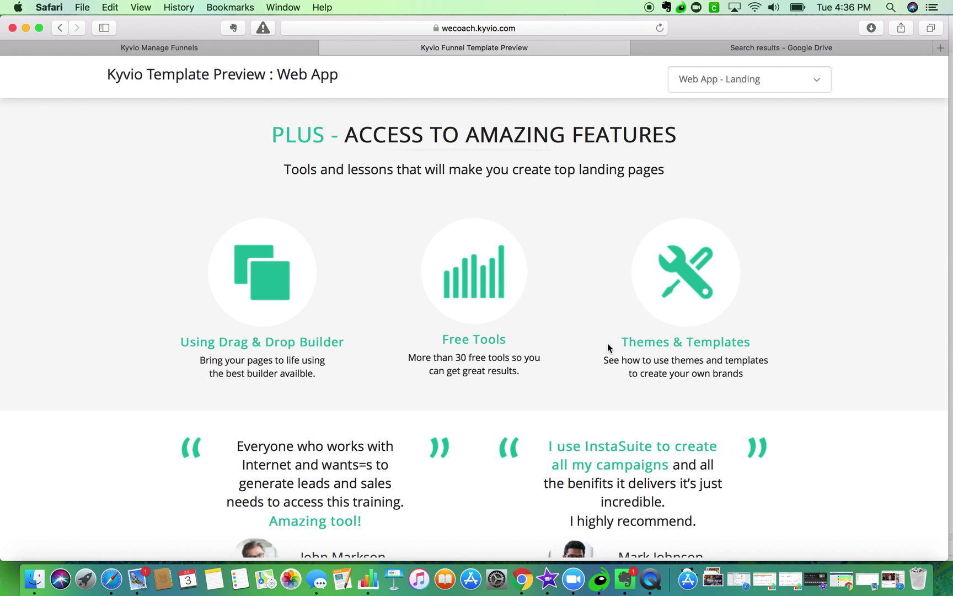
scroll(608, 347, "down", 10)
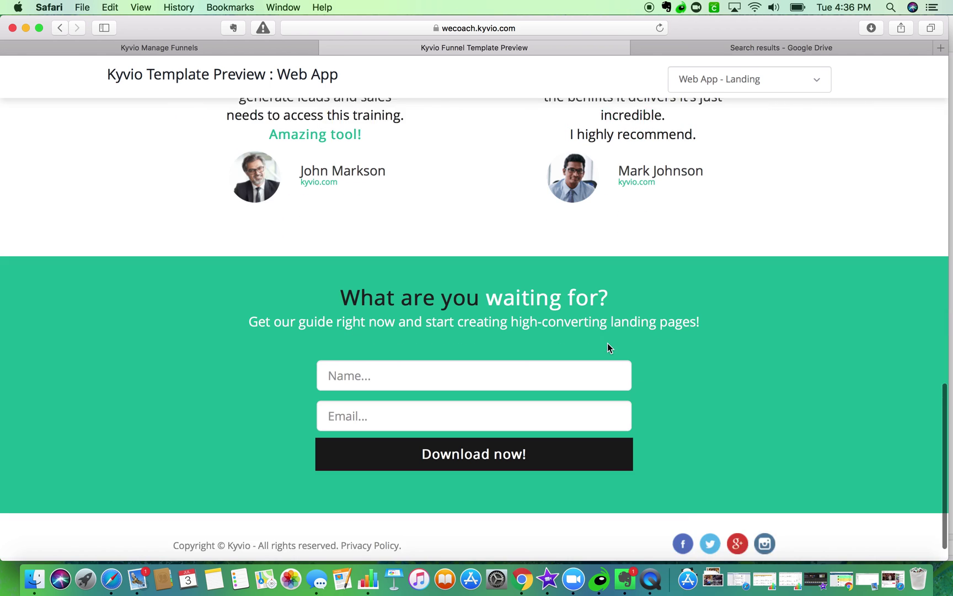
scroll(608, 343, "up", 20)
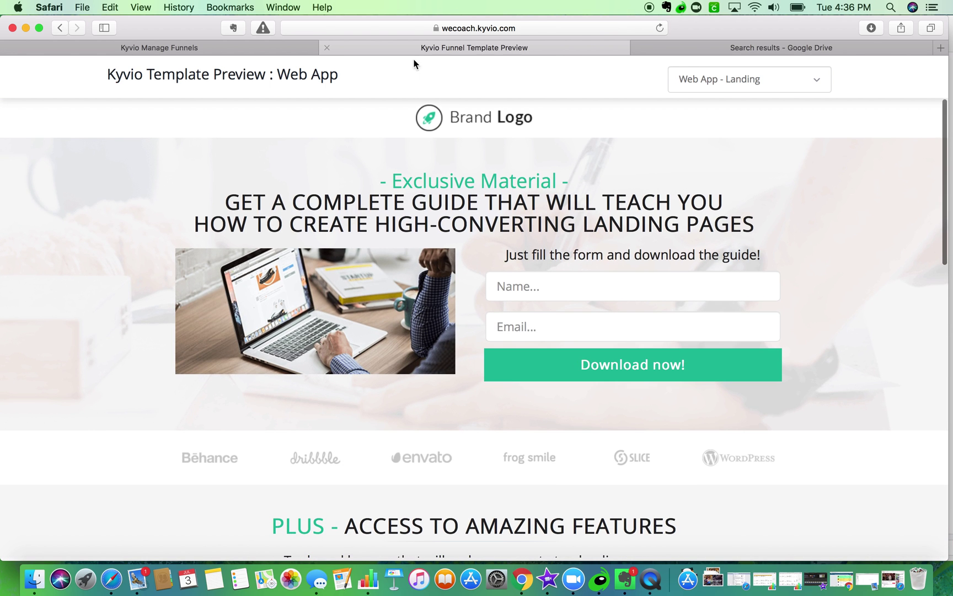
left_click(709, 82)
left_click(713, 251)
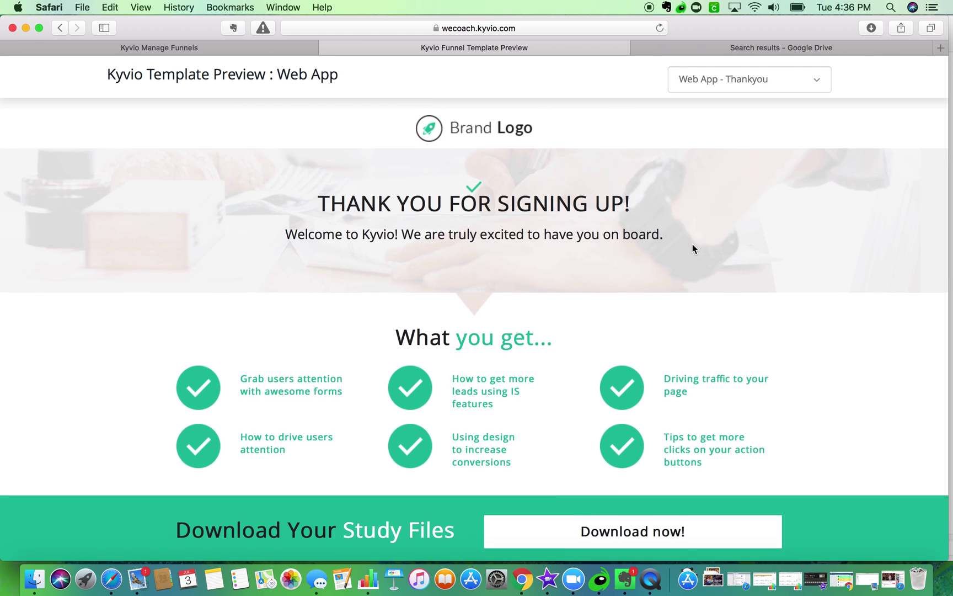
scroll(692, 243, "down", 5)
scroll(693, 245, "up", 2)
scroll(694, 249, "up", 5)
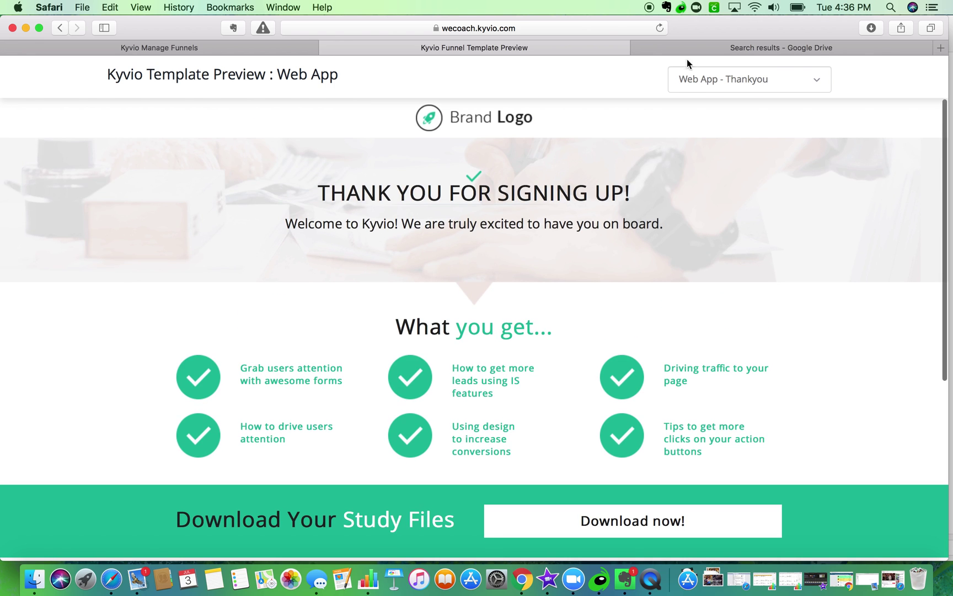
left_click(326, 48)
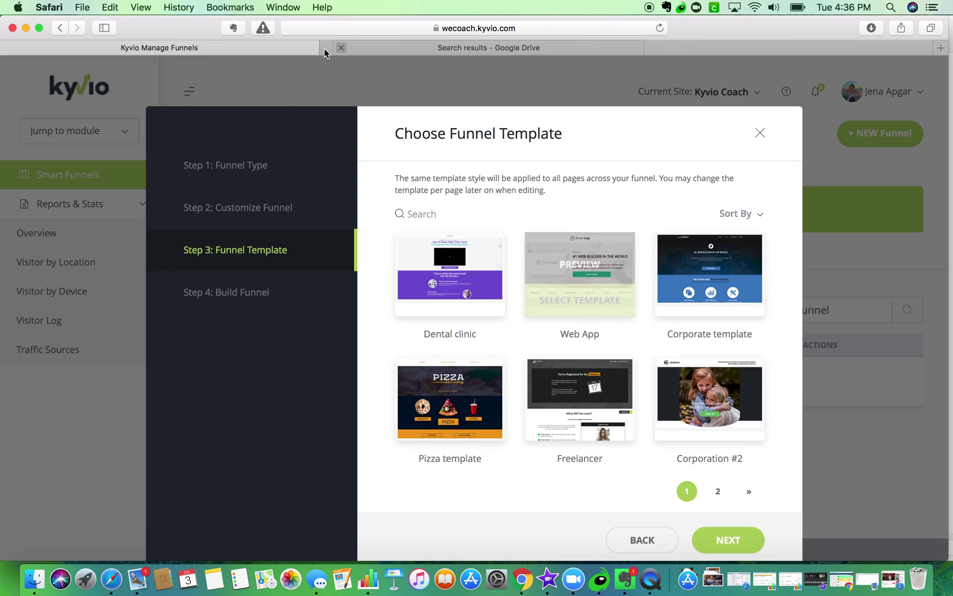
- Choose the Web App template, name the funnel 'First $1000', and open its page list
left_click(590, 302)
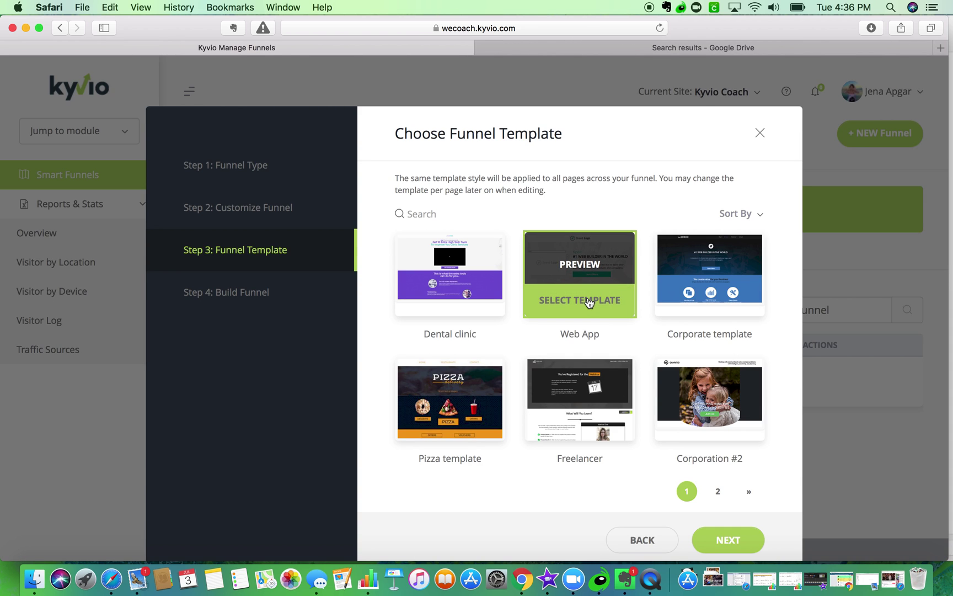
left_click(729, 540)
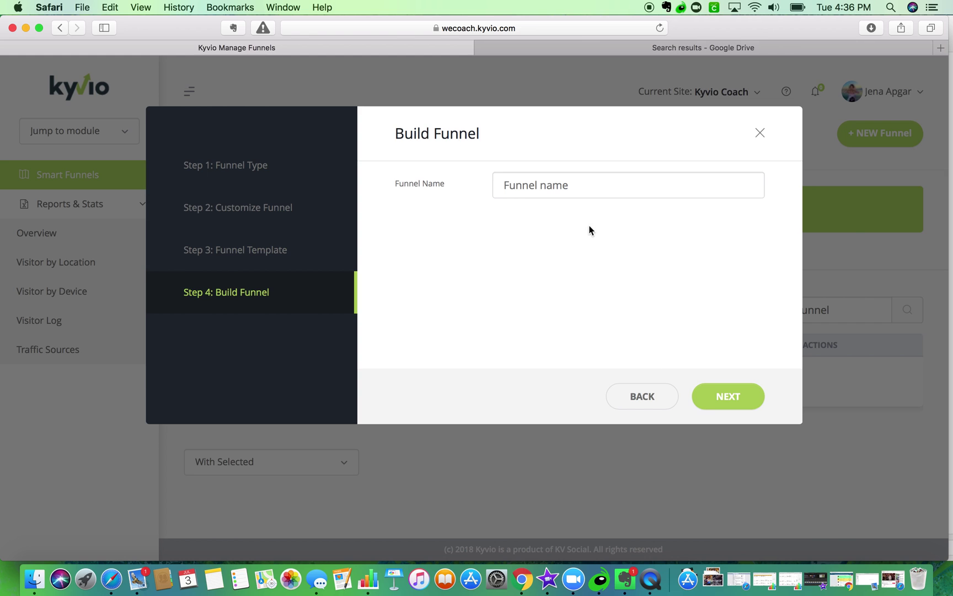
type("First $1000")
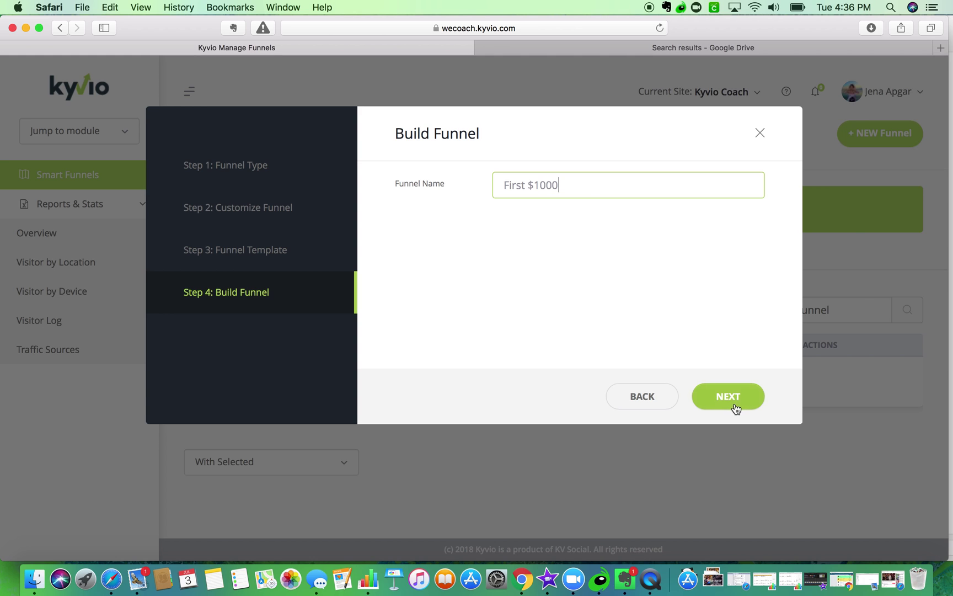
left_click(734, 404)
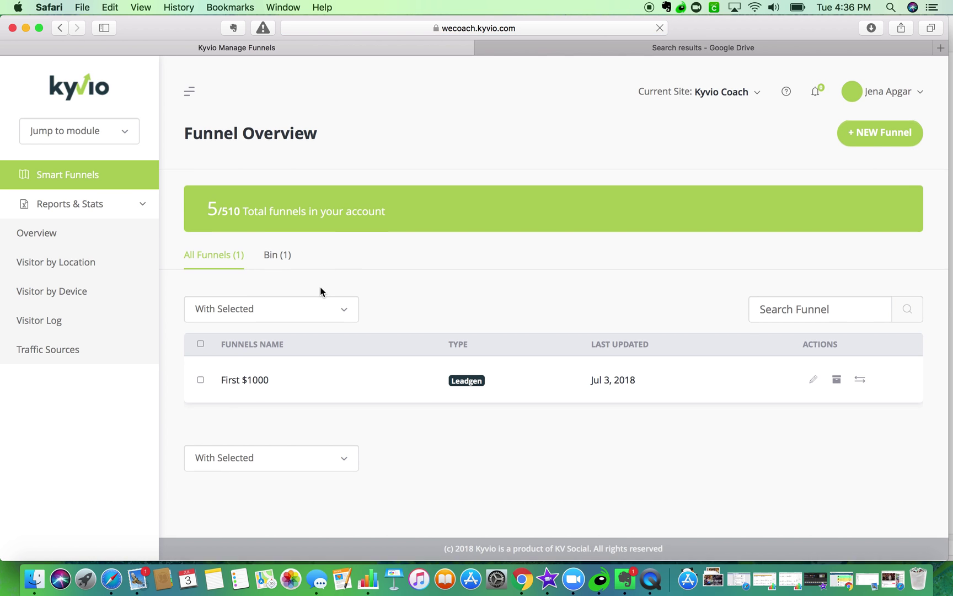
left_click(253, 382)
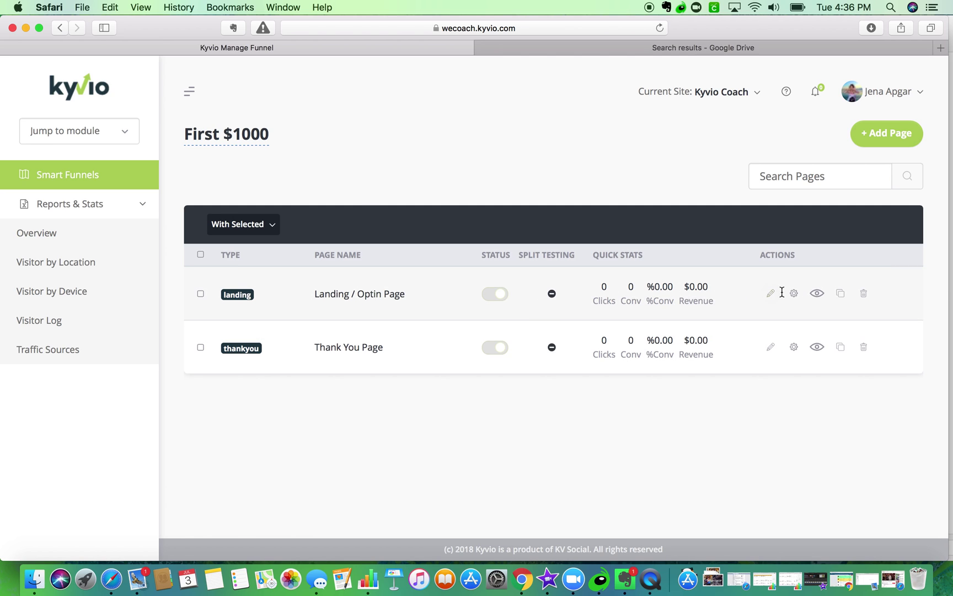
- Open the Landing / Optin Page in the editor and browse the Brand Logo's media library without changes
left_click(771, 294)
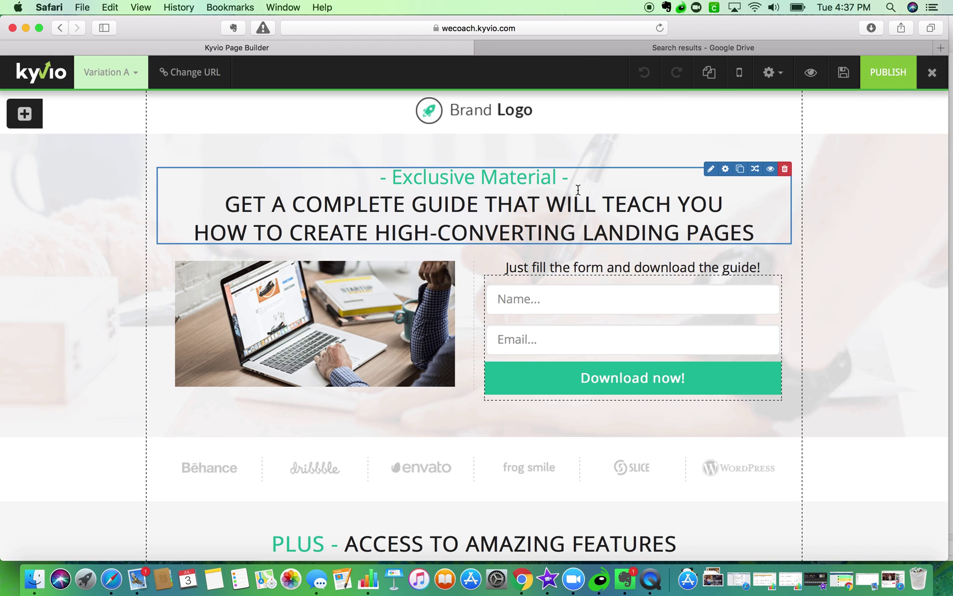
left_click(466, 99)
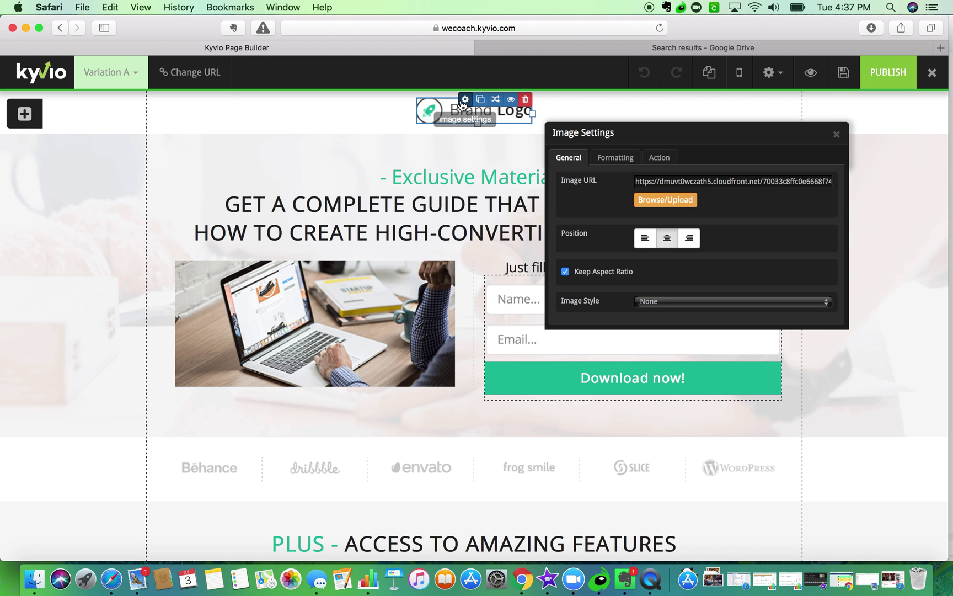
left_click(662, 199)
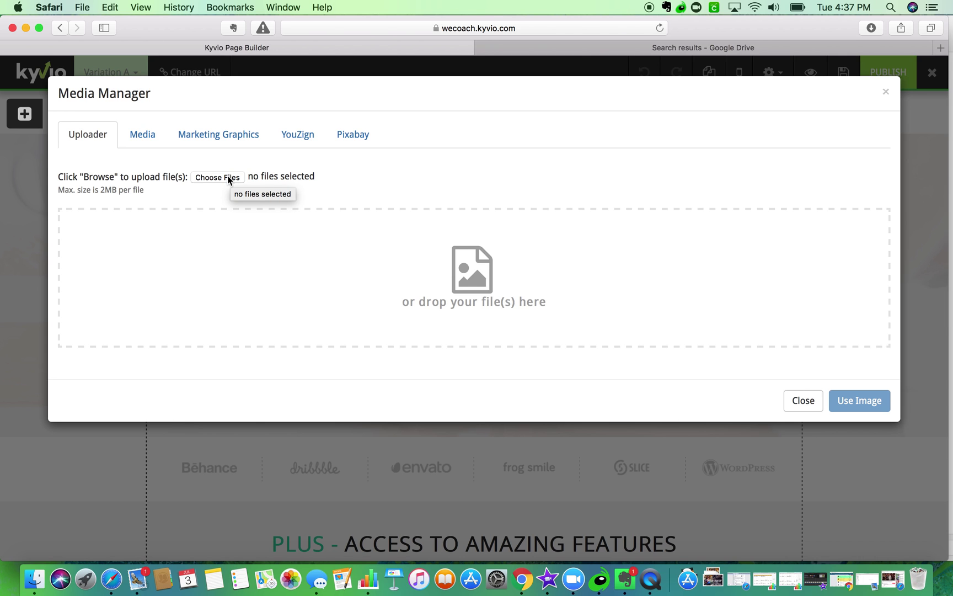
left_click(803, 400)
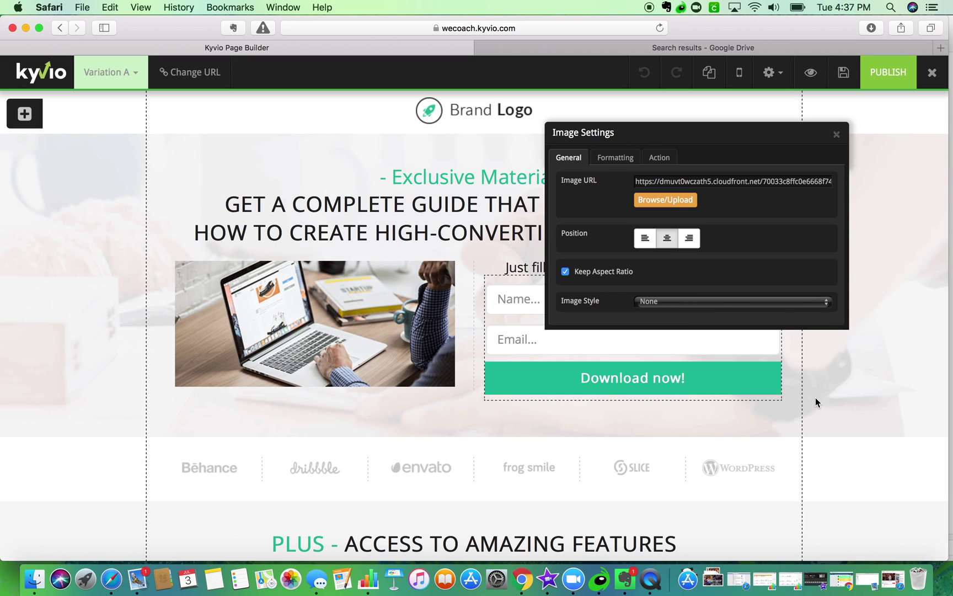
left_click(835, 134)
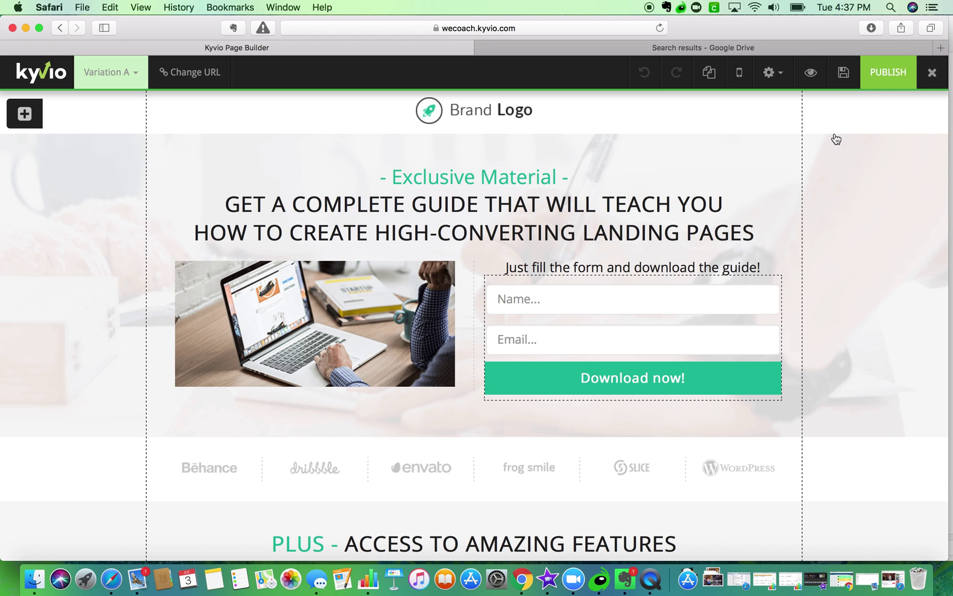
- Drag a Large Heading text element to the top of the page
left_click(24, 114)
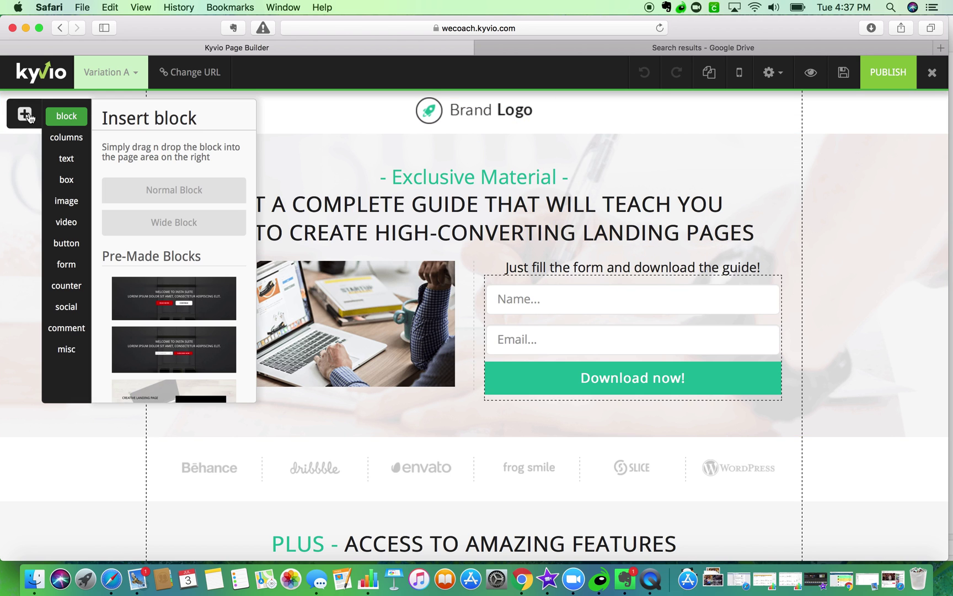
left_click(57, 159)
left_click_drag(121, 233, 426, 111)
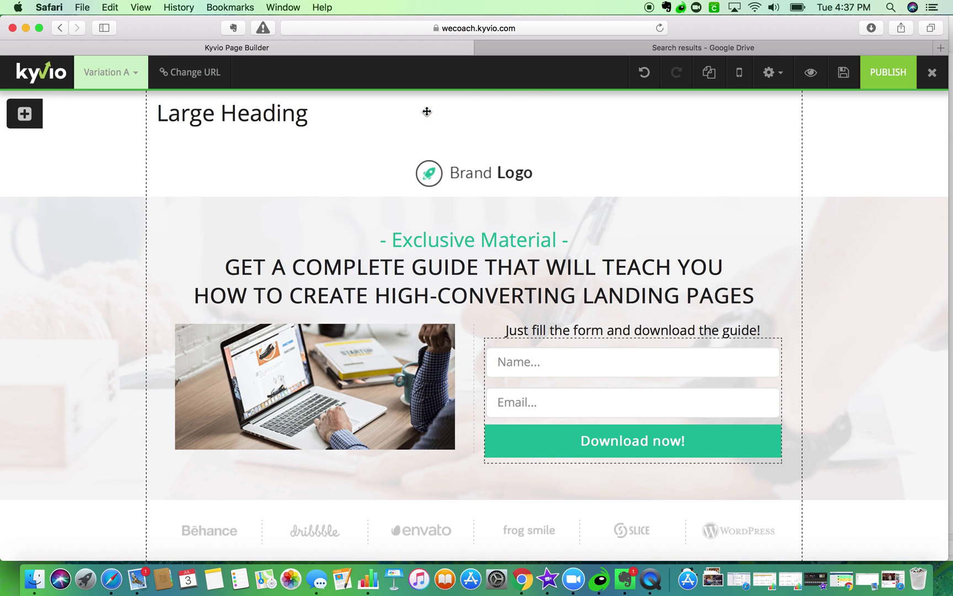
- Delete the Brand Logo and set the new heading's font to Lato
left_click(525, 163)
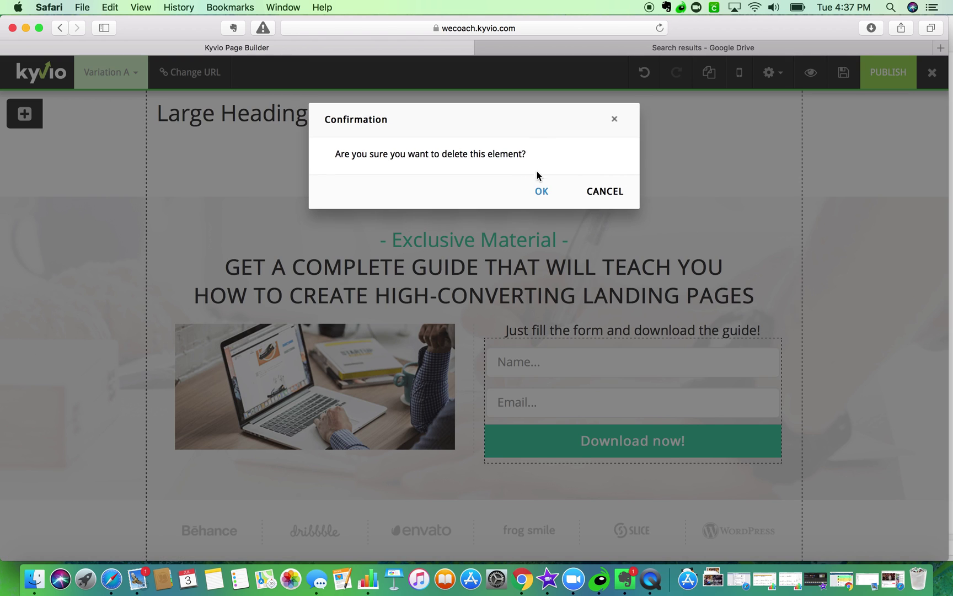
left_click(542, 193)
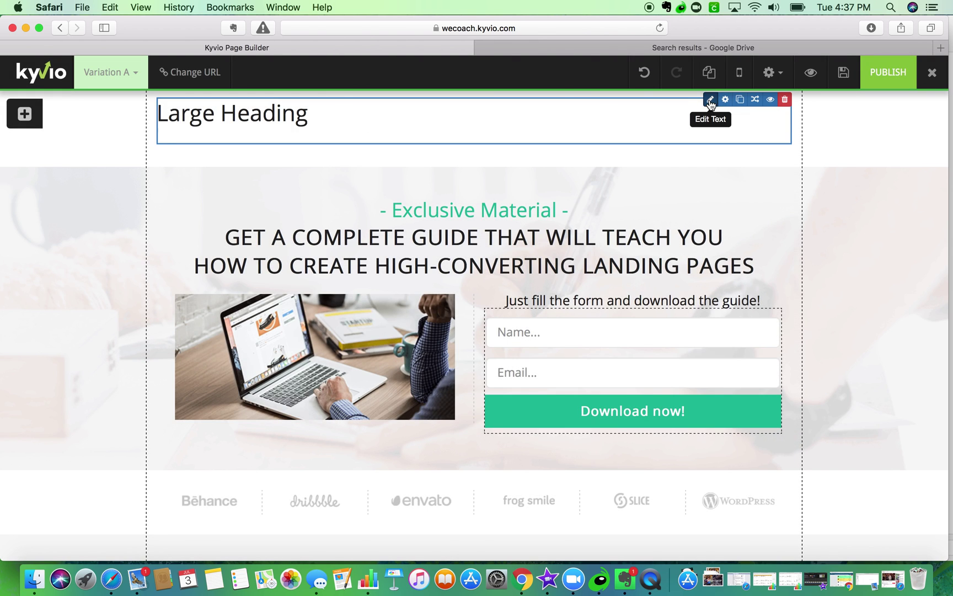
left_click(711, 100)
left_click(719, 110)
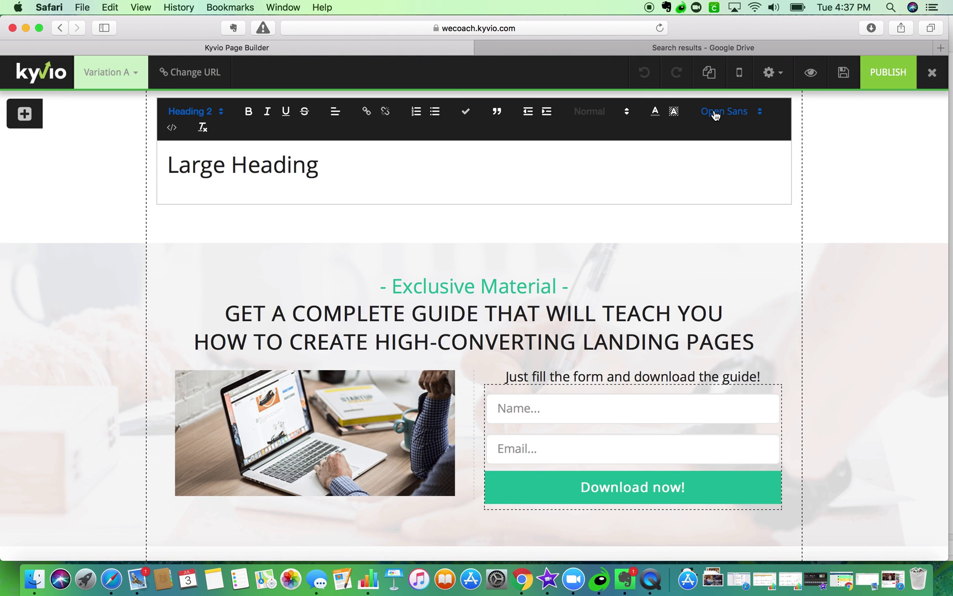
scroll(738, 187, "down", 2)
scroll(738, 186, "down", 10)
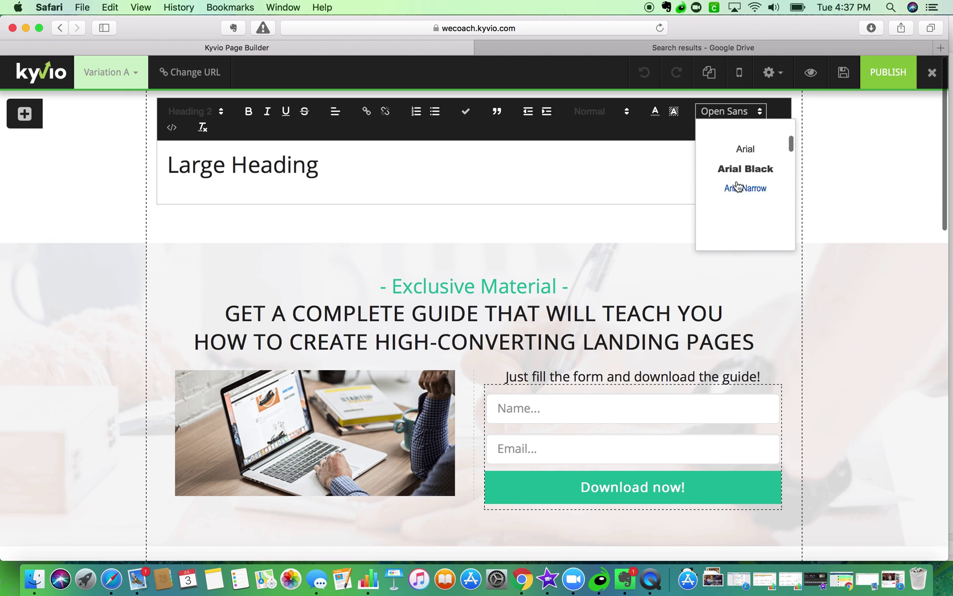
scroll(738, 185, "up", 6)
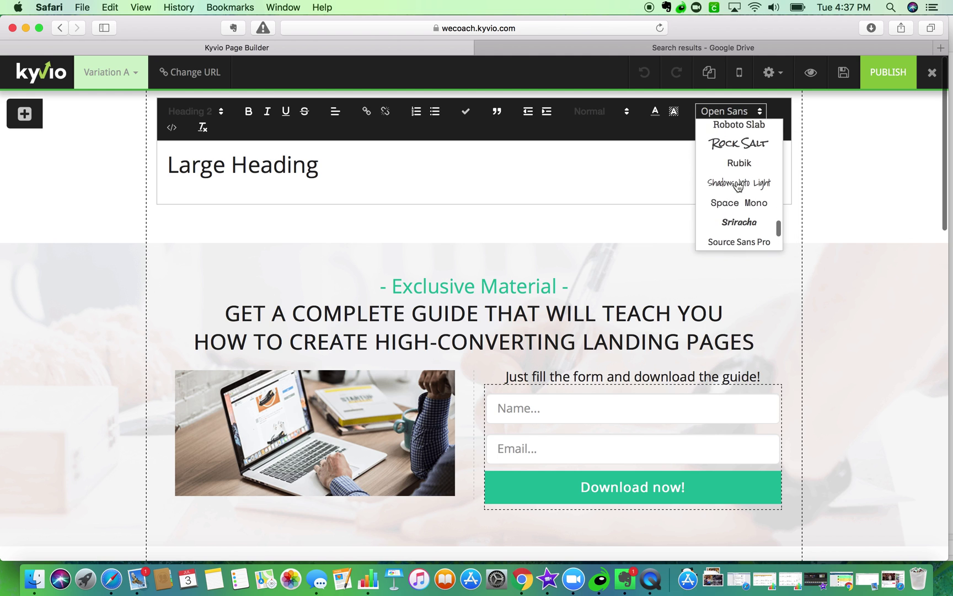
scroll(741, 179, "up", 5)
scroll(742, 179, "up", 3)
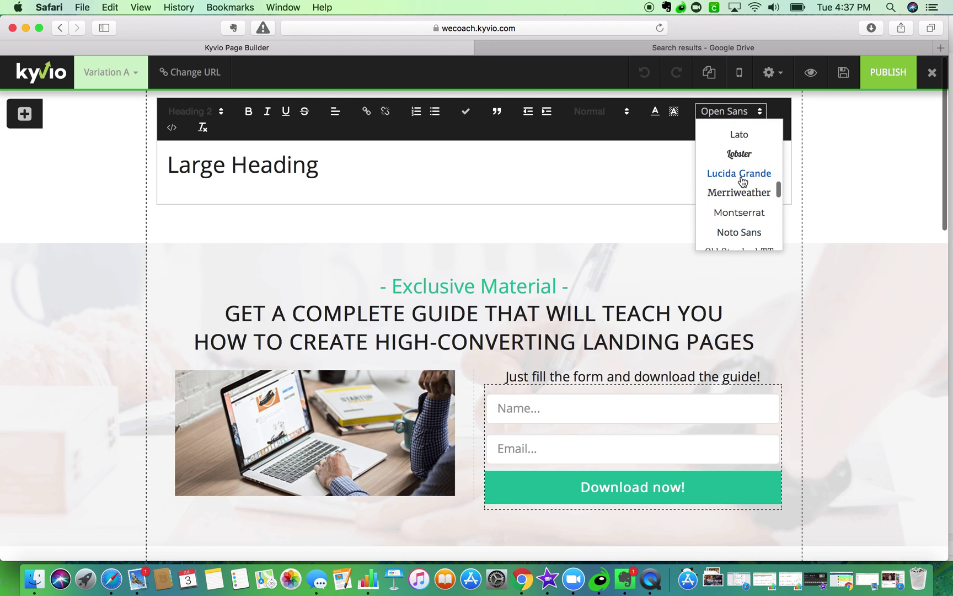
left_click(739, 161)
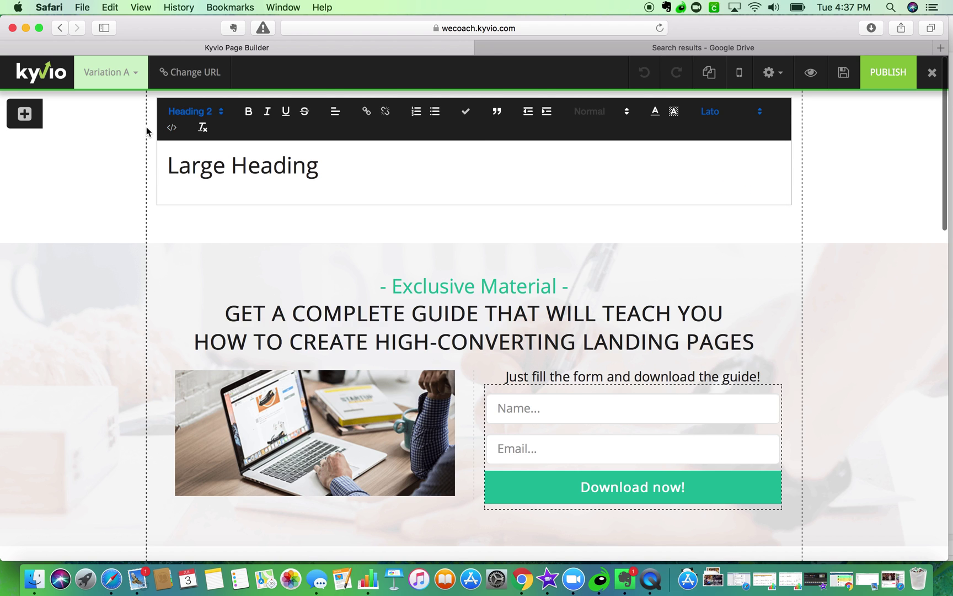
- Retype the heading as 'WeCoach.Kyvio.com' and centre-align it
triple_click(217, 165)
type("We")
key("BackSpace")
type("e.Coach")
key("BackSpace")
key("BackSpace")
key("BackSpace")
key("BackSpace")
key("BackSpace")
key("BackSpace")
type("Co")
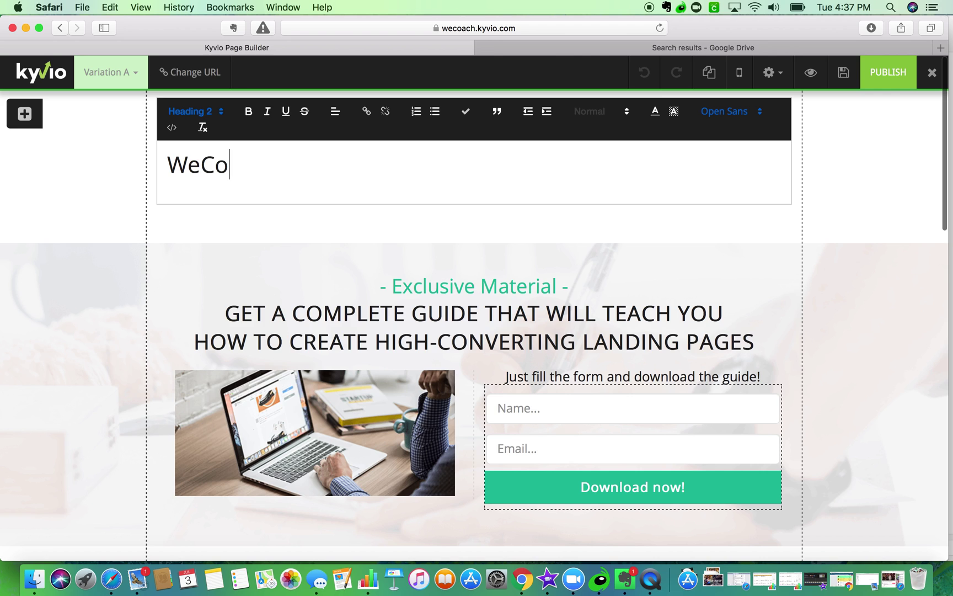
type("ach.Kyvio.com")
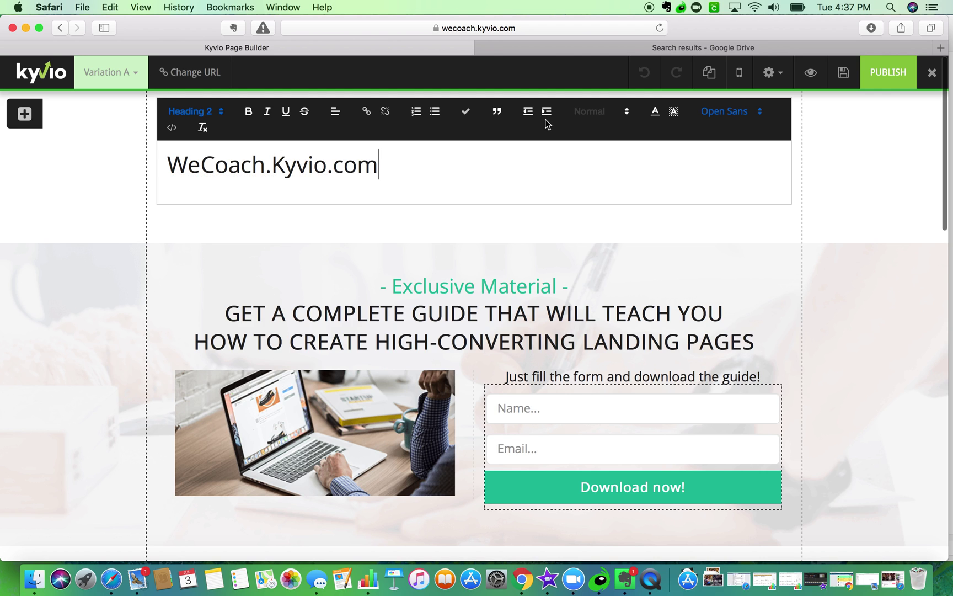
left_click(335, 111)
left_click(338, 144)
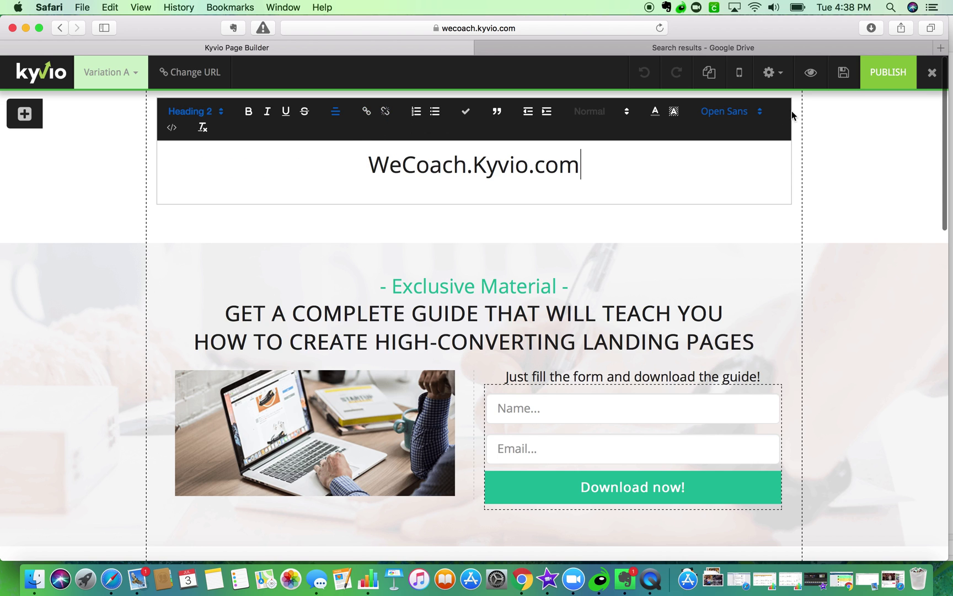
left_click(818, 145)
- Set the WeCoach.Kyvio.com heading's line height and white space to 1 and bottom margin to 0
mouse_move(694, 97)
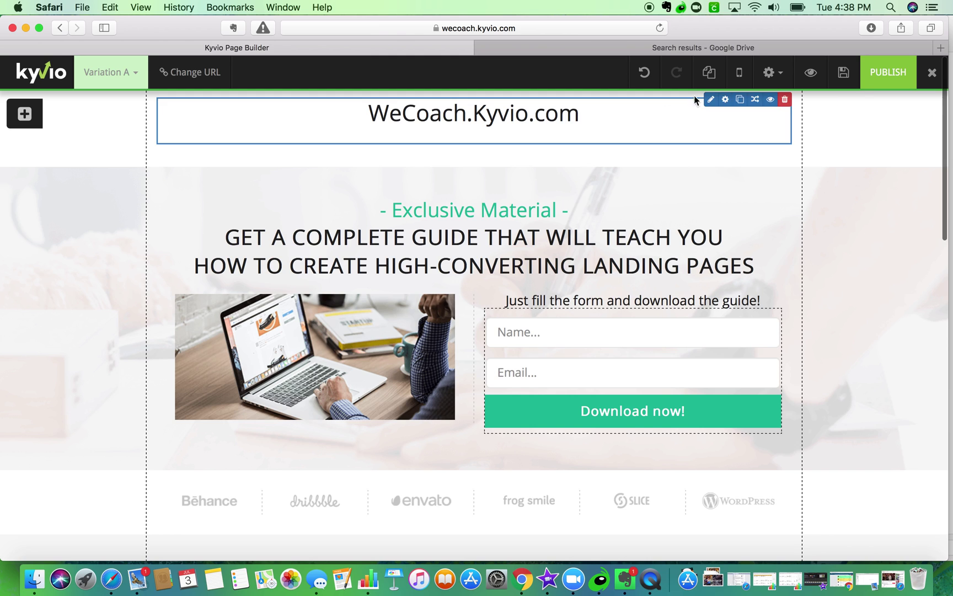
left_click(725, 101)
left_click_drag(699, 184, 635, 182)
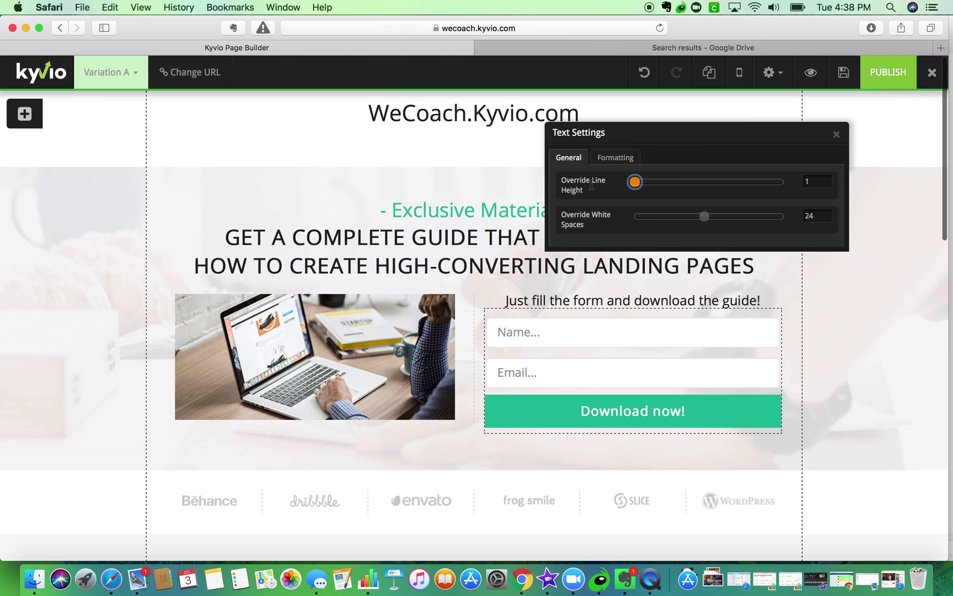
left_click_drag(705, 217, 633, 215)
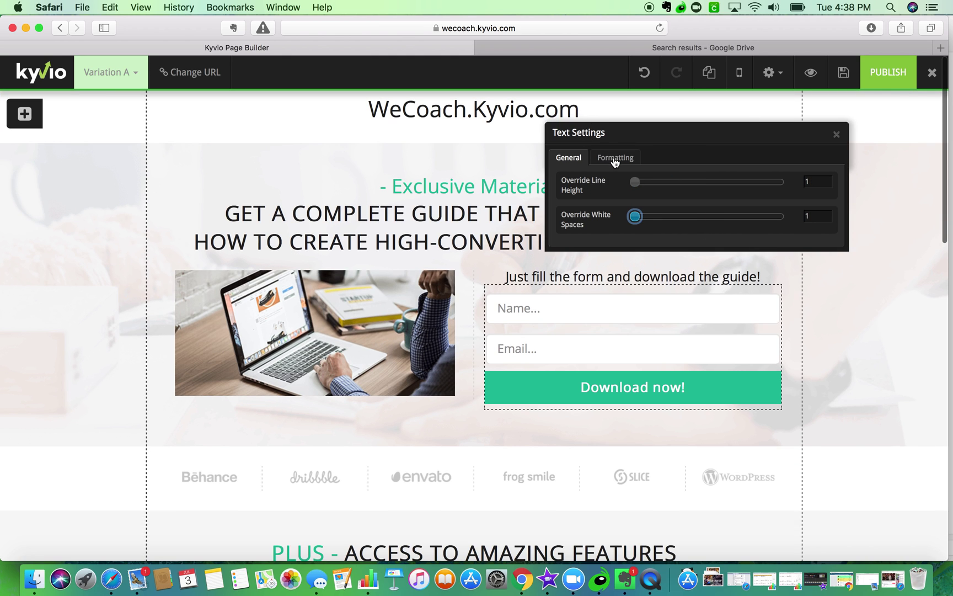
left_click(613, 160)
left_click_drag(646, 307, 634, 309)
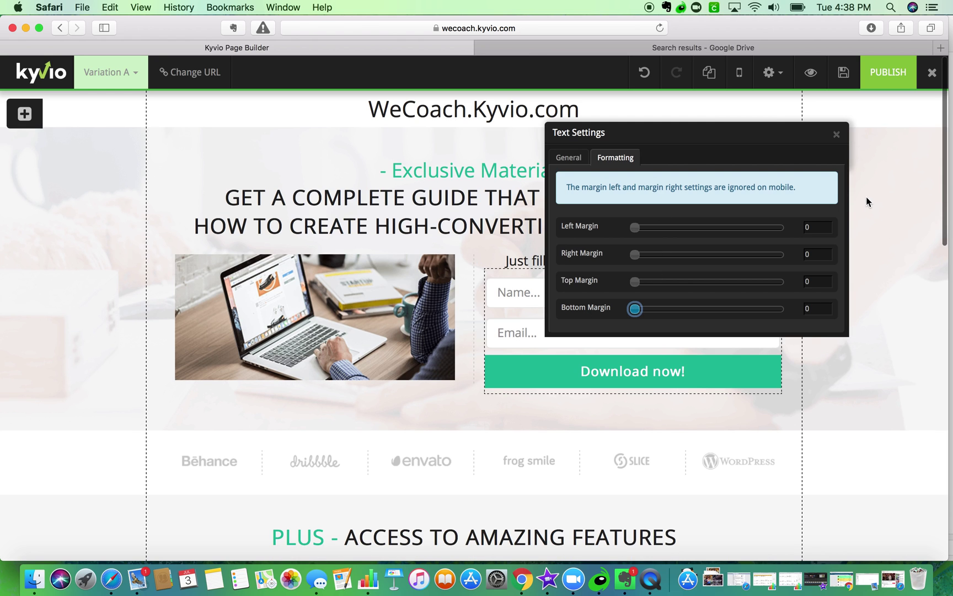
left_click(836, 134)
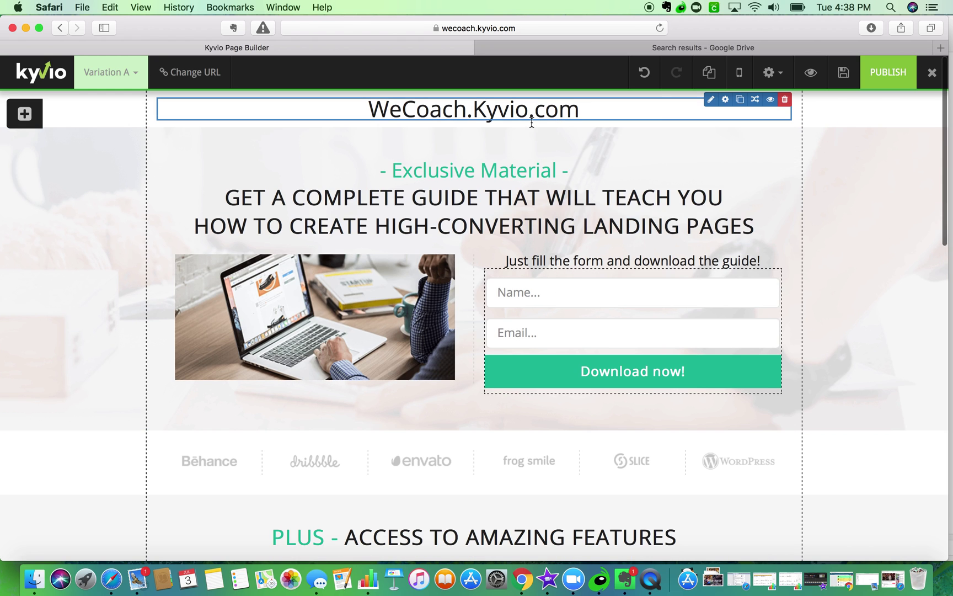
- Make the heading bold, colour it #212121, and change it to Heading 4
left_click(712, 101)
triple_click(550, 176)
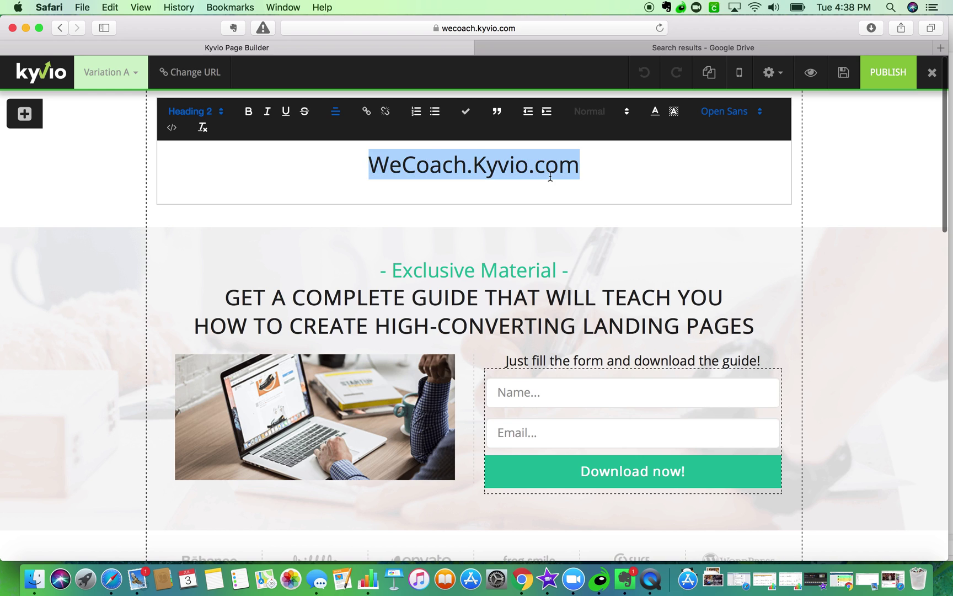
left_click(248, 113)
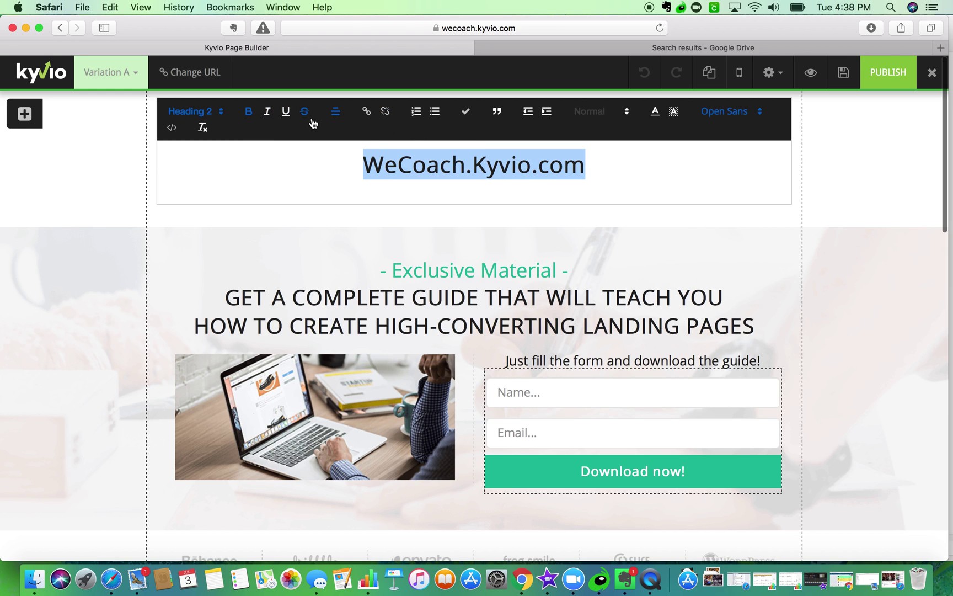
left_click(656, 112)
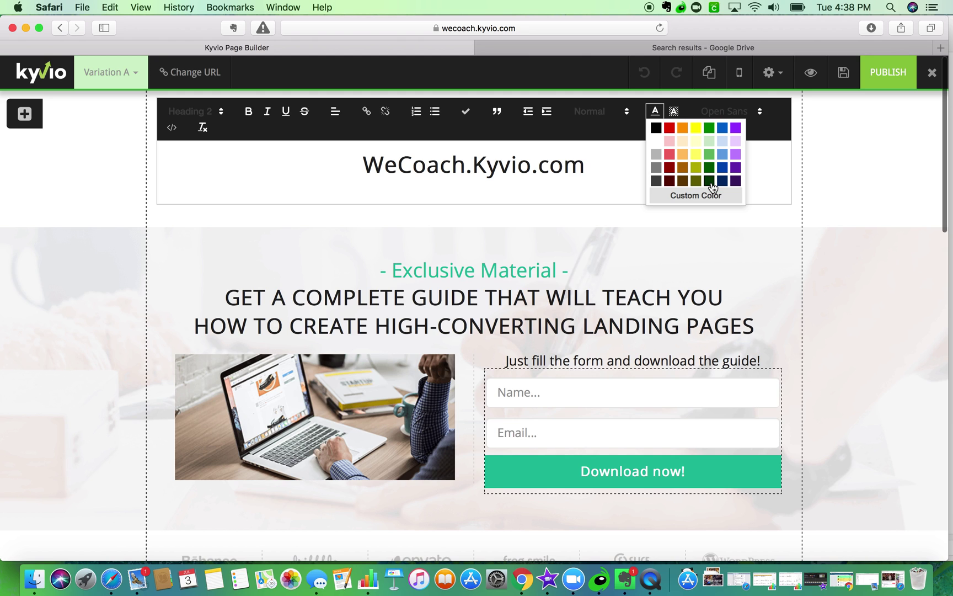
left_click(700, 198)
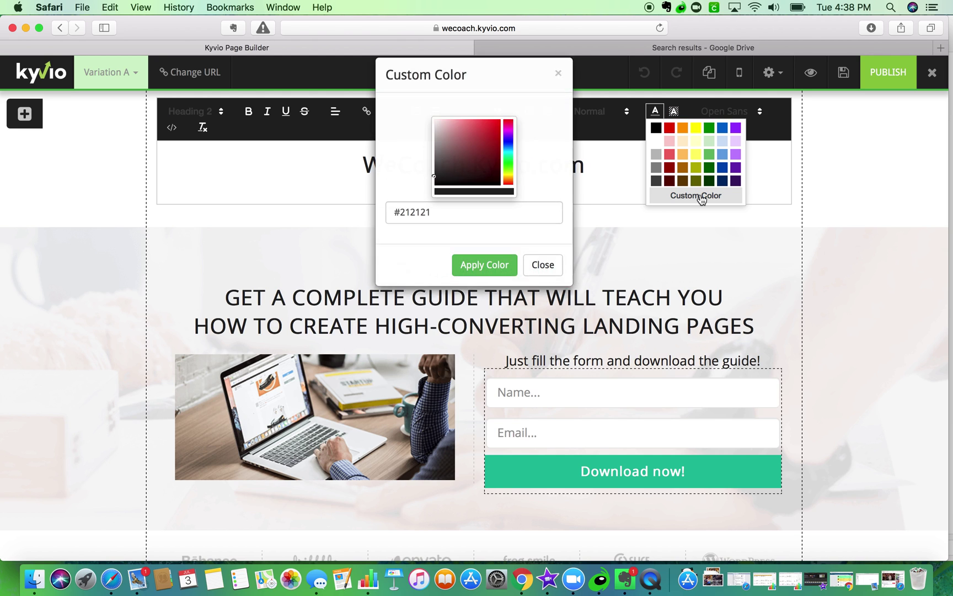
left_click(494, 283)
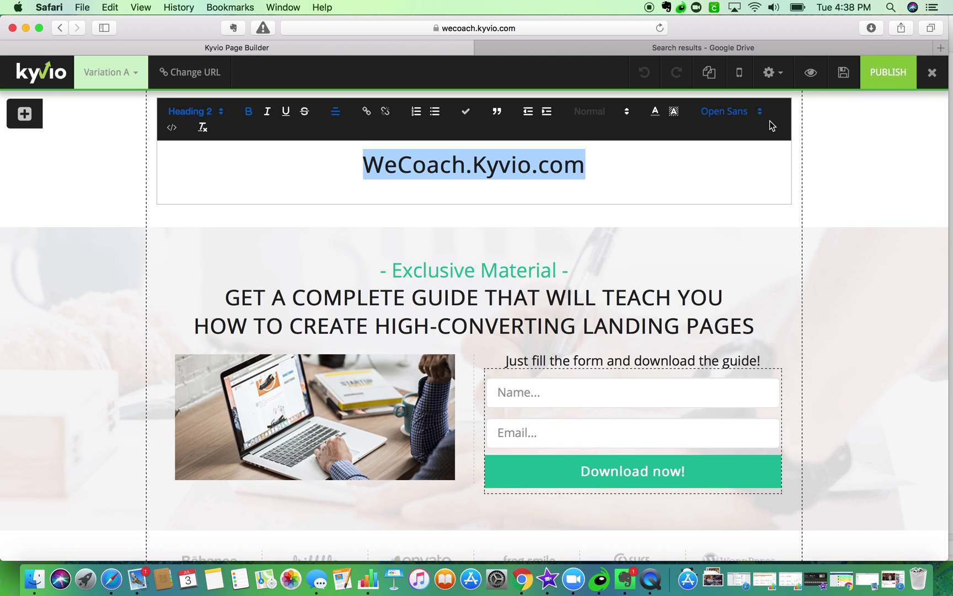
left_click(198, 111)
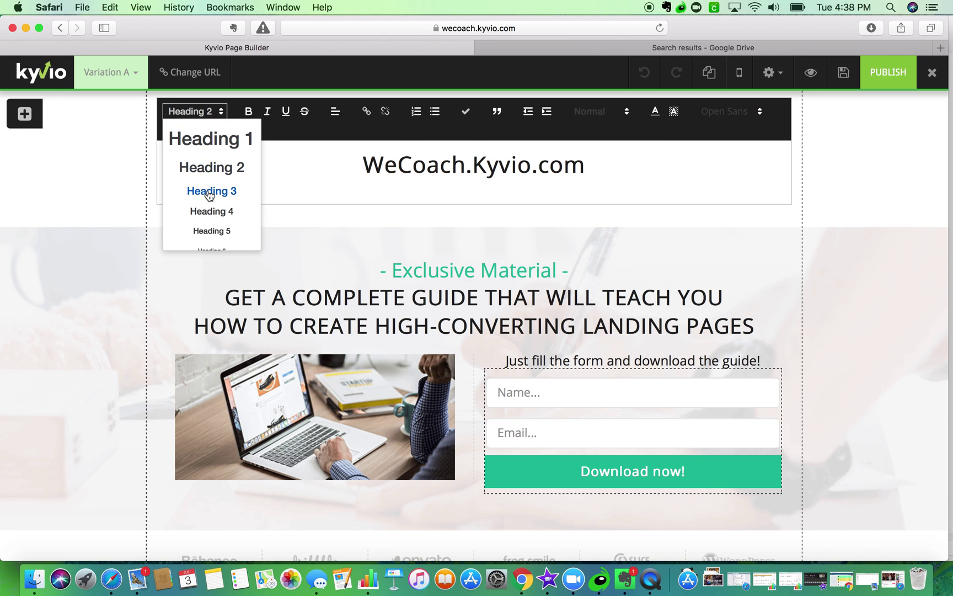
left_click(207, 192)
left_click(196, 111)
left_click(202, 212)
left_click(108, 194)
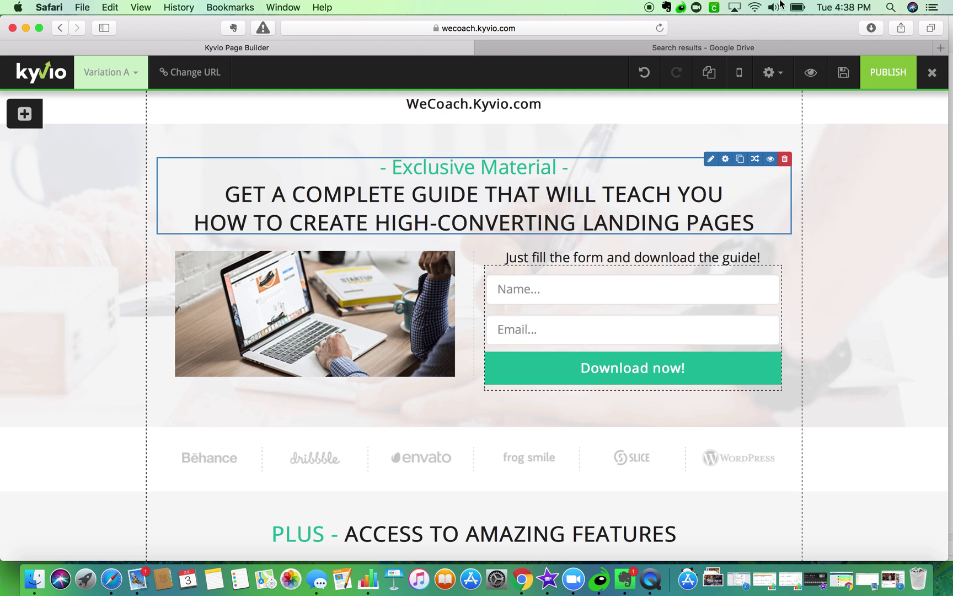
left_click(735, 50)
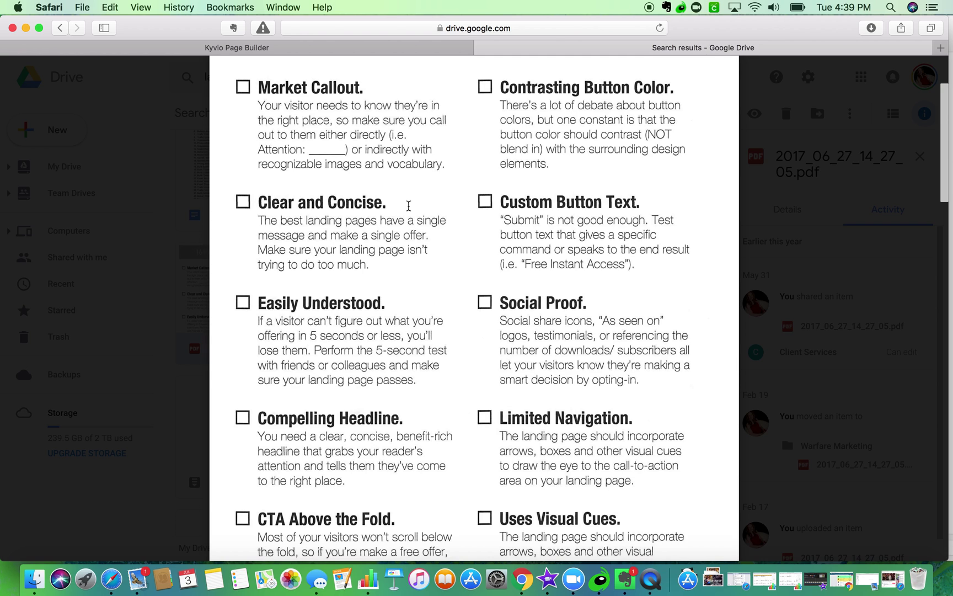
left_click(332, 49)
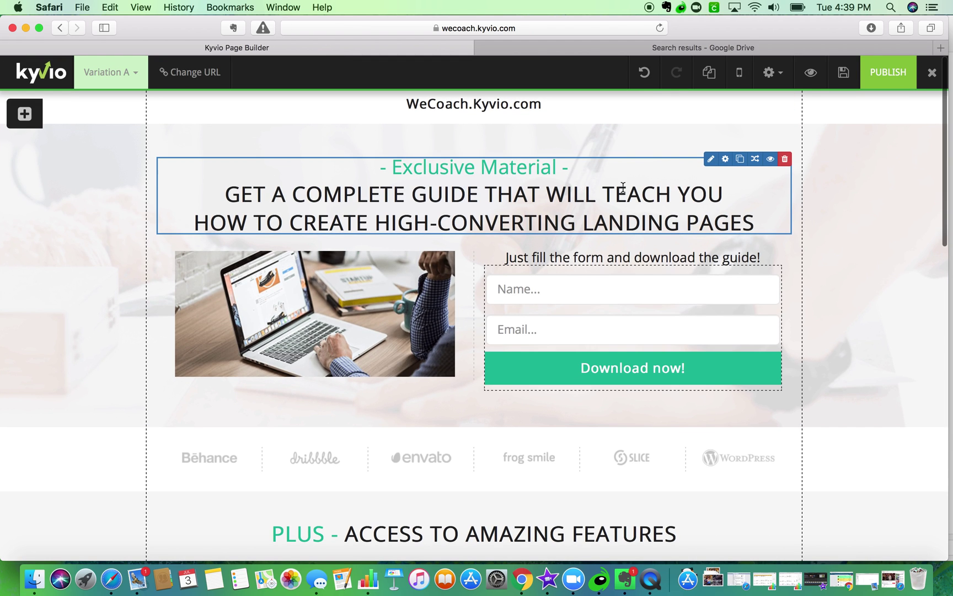
- Replace 'Exclusive Material' with 'Attention Kyvio Users' in the green line above the headline
left_click(709, 162)
left_click(433, 220)
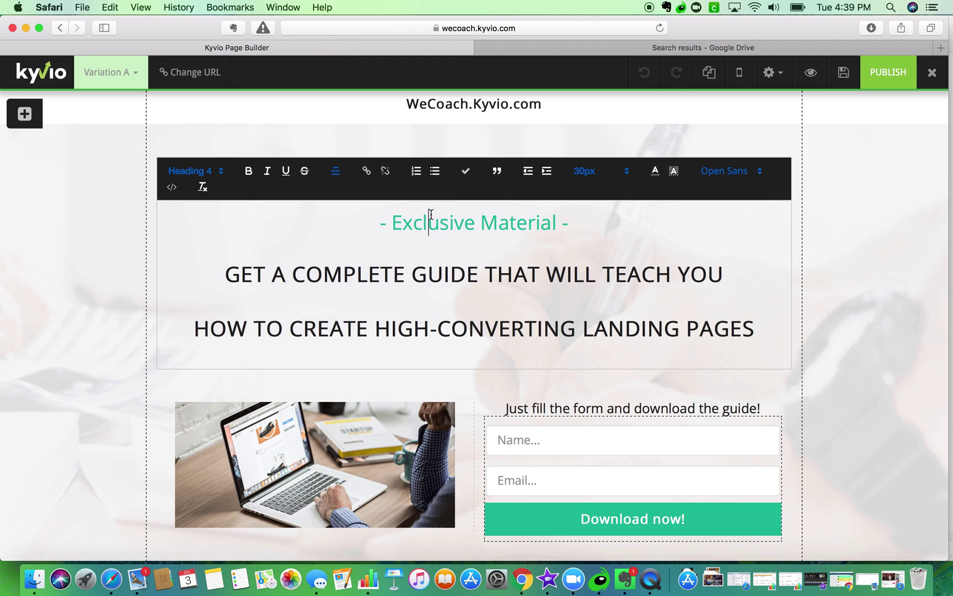
left_click_drag(393, 221, 555, 218)
type("Attenit")
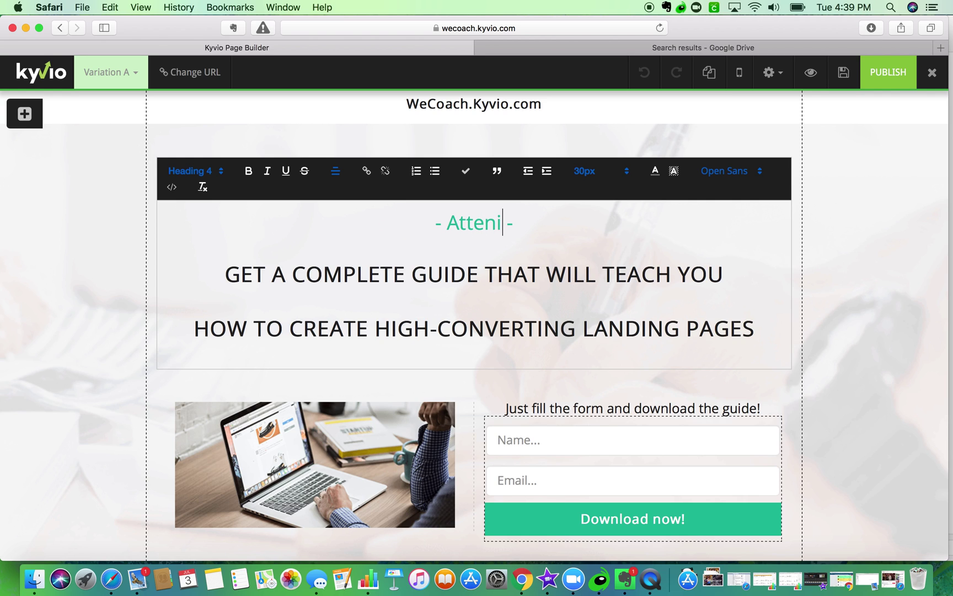
key("BackSpace")
key("BackSpace")
type("tion KYVIO")
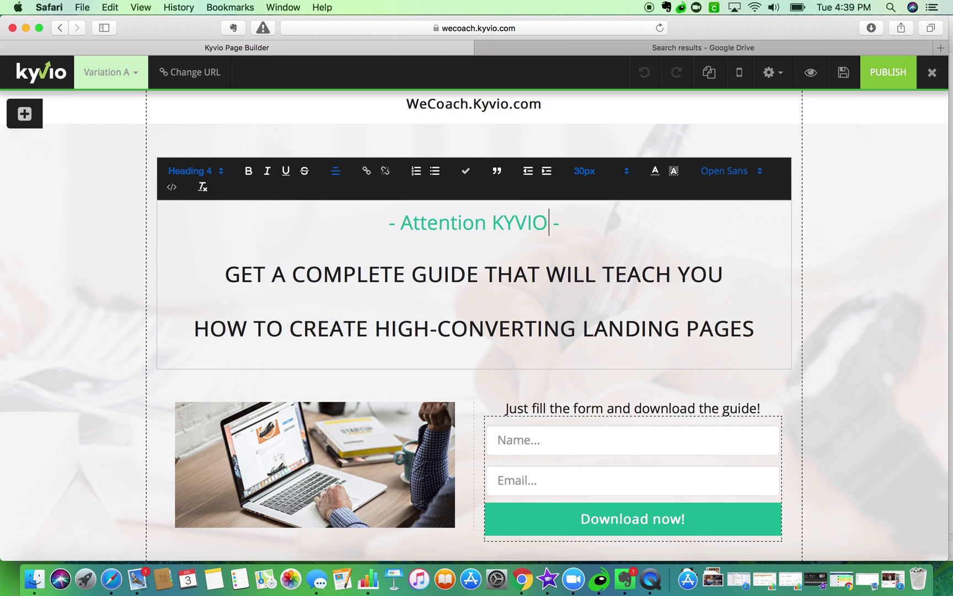
key("BackSpace")
key("BackSpace")
key("BackSpace")
key("BackSpace")
type("yvio")
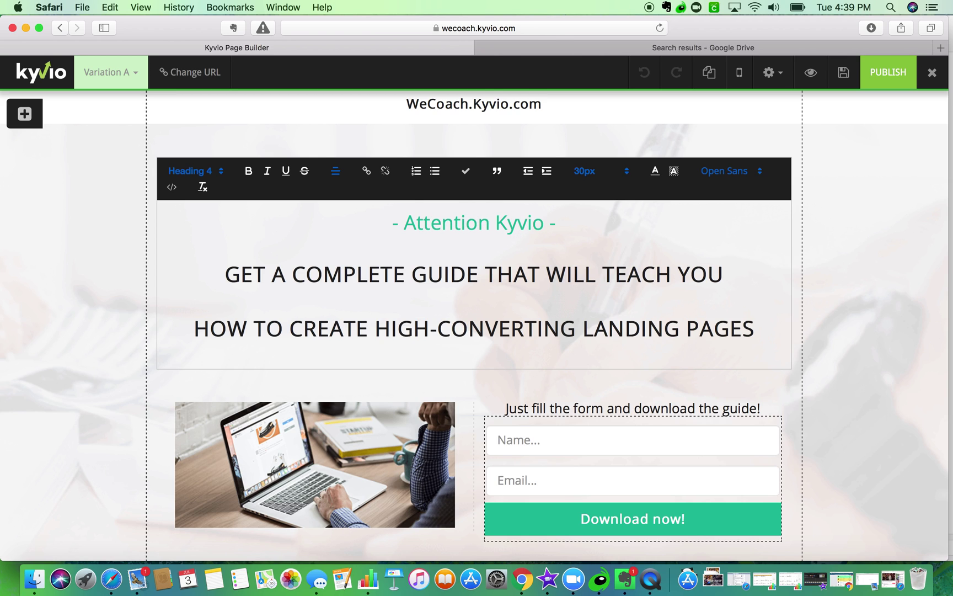
type(" Users")
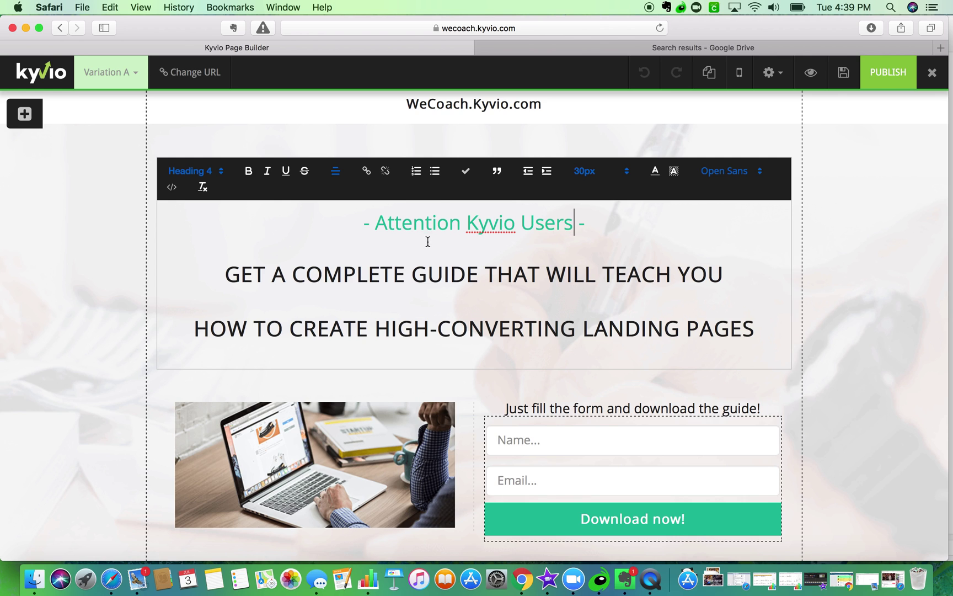
left_click(883, 294)
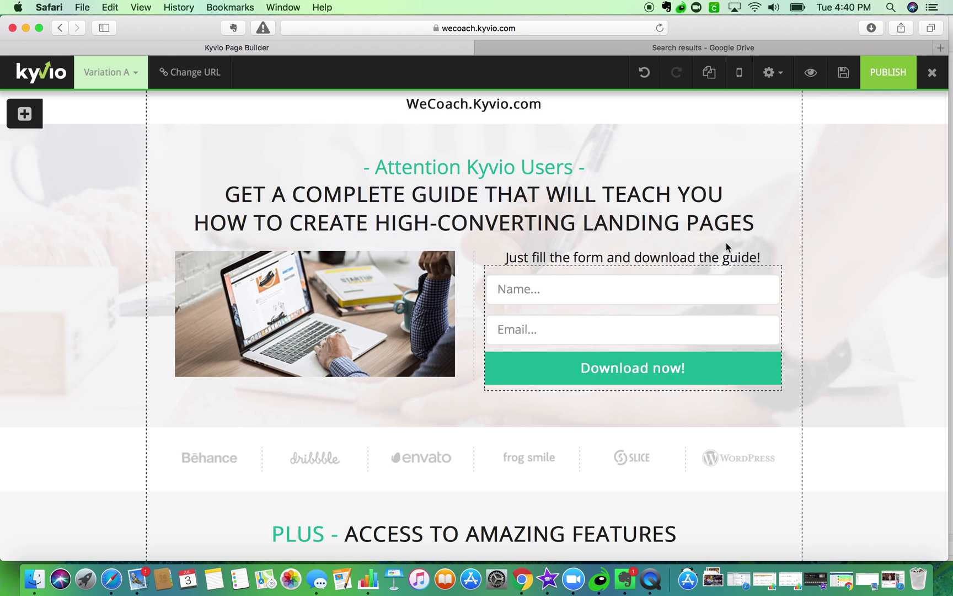
left_click(693, 48)
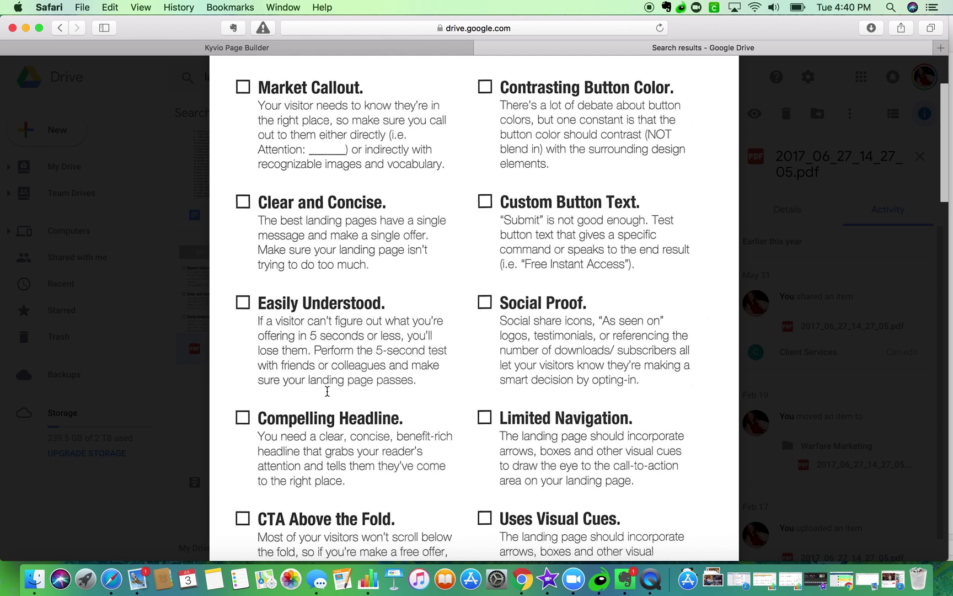
- Scroll through the landing page checklist PDF, then close the preview
scroll(327, 391, "down", 3)
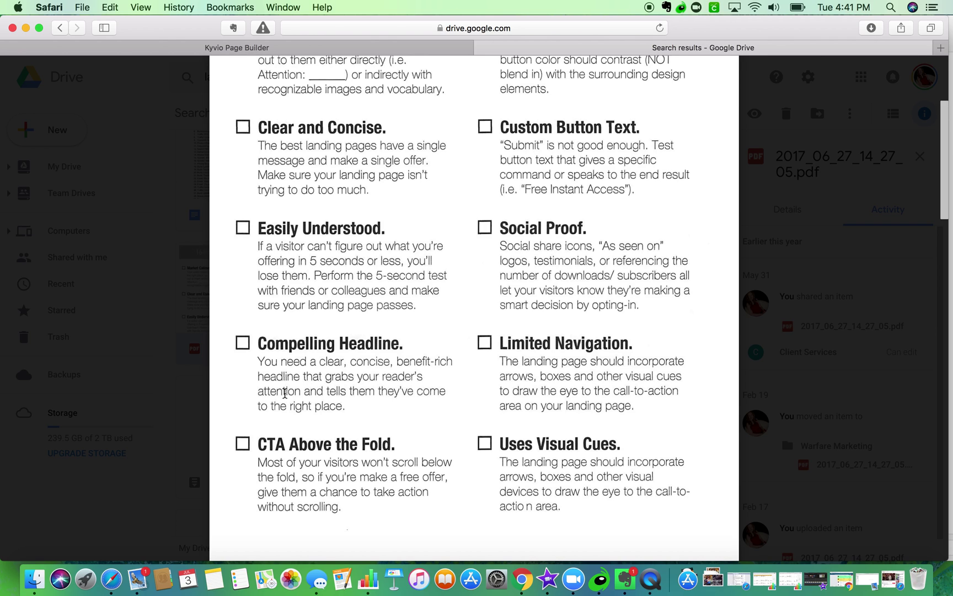
left_click(201, 335)
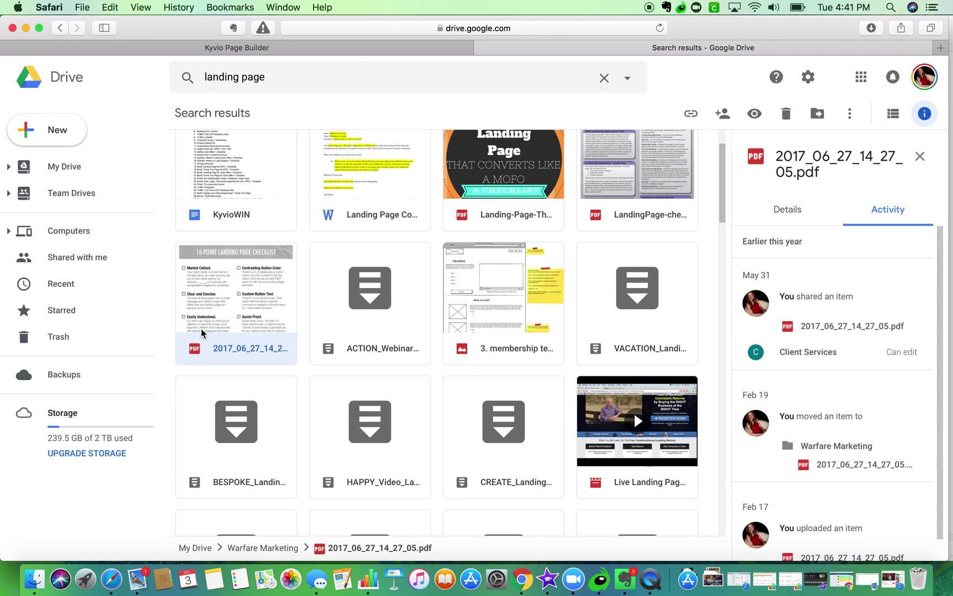
- Go back to the 'landing page checklist' search results in Google Drive
left_click(65, 27)
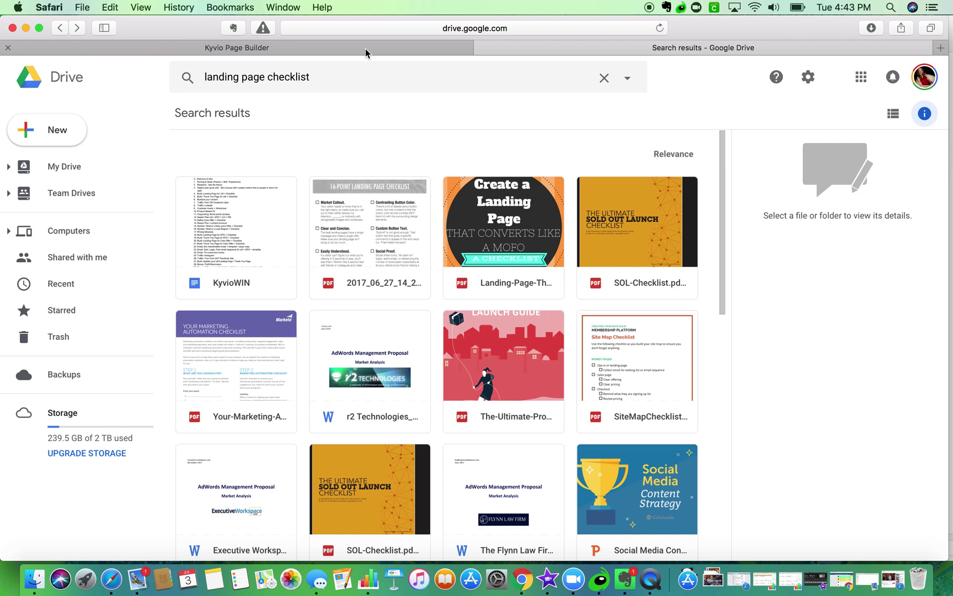
- Open the 2017_06_27_14_27_05.pdf checklist, scroll through it, and return to the Kyvio builder
left_click(373, 231)
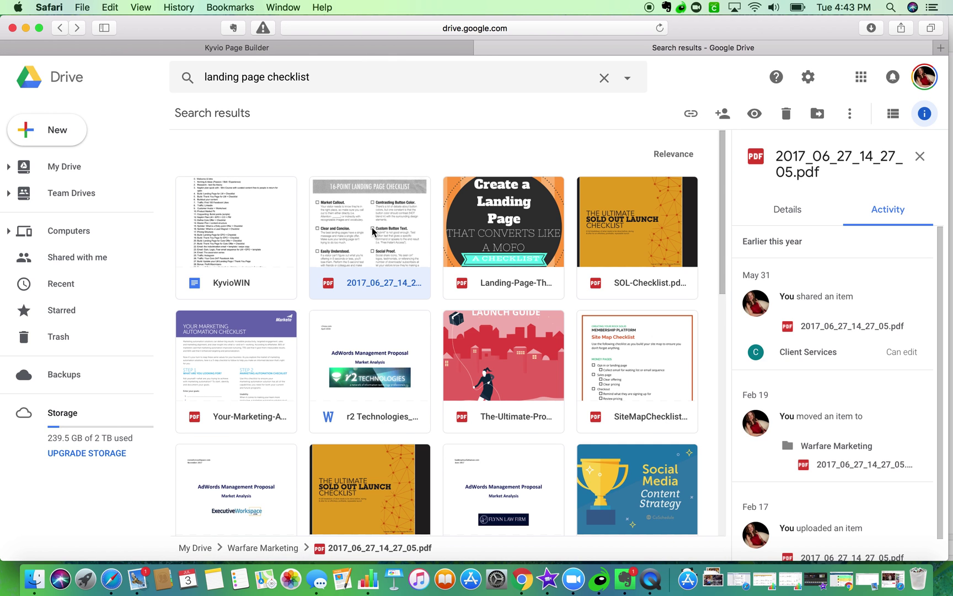
double_click(372, 231)
scroll(373, 228, "down", 3)
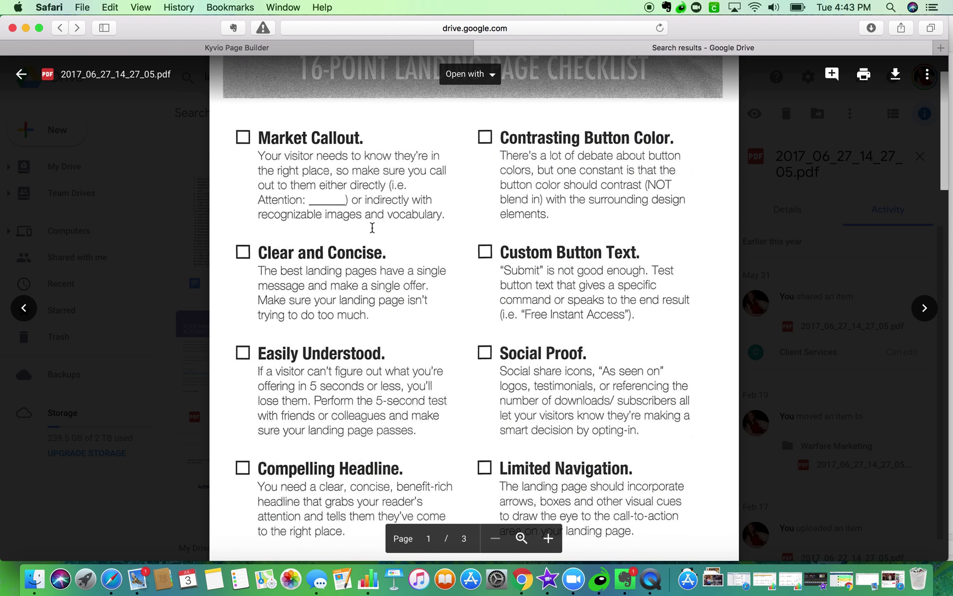
scroll(372, 228, "down", 3)
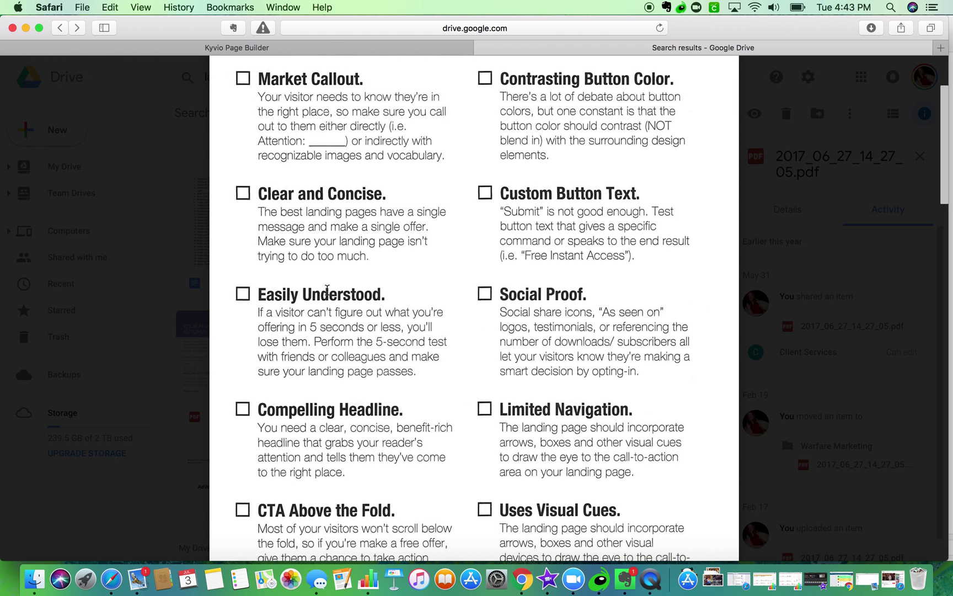
left_click(233, 49)
mouse_move(368, 171)
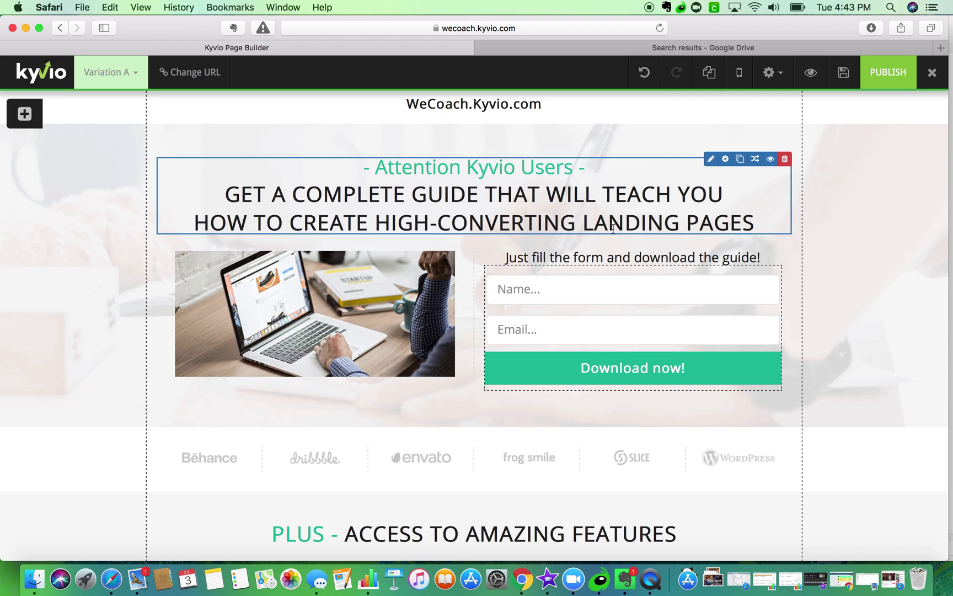
- Retype the headline as 'Completely Setup Your Kyvio Membership Site in 2 Hours With Your First Funnel Ready to Go'
left_click(710, 159)
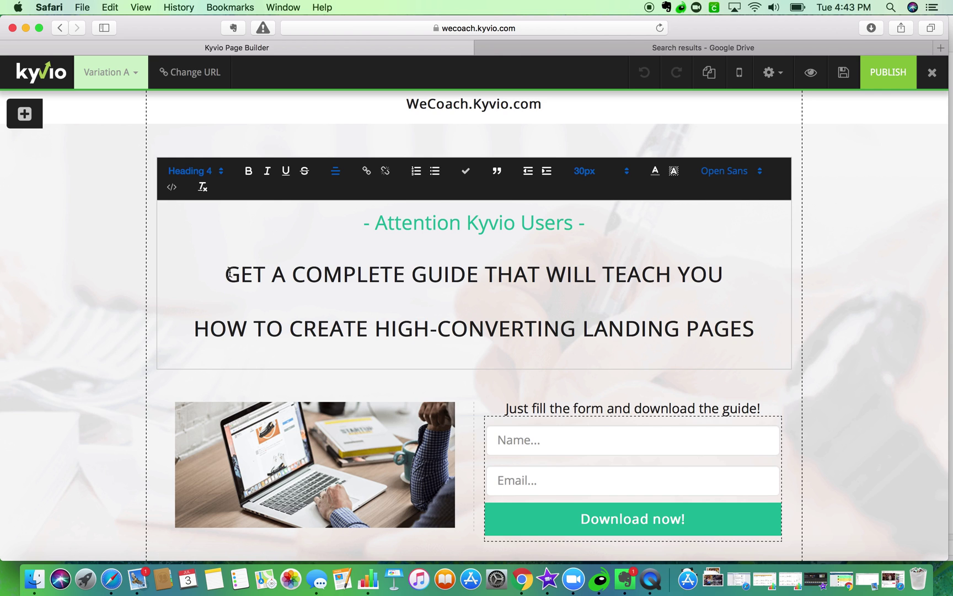
left_click_drag(227, 274, 768, 317)
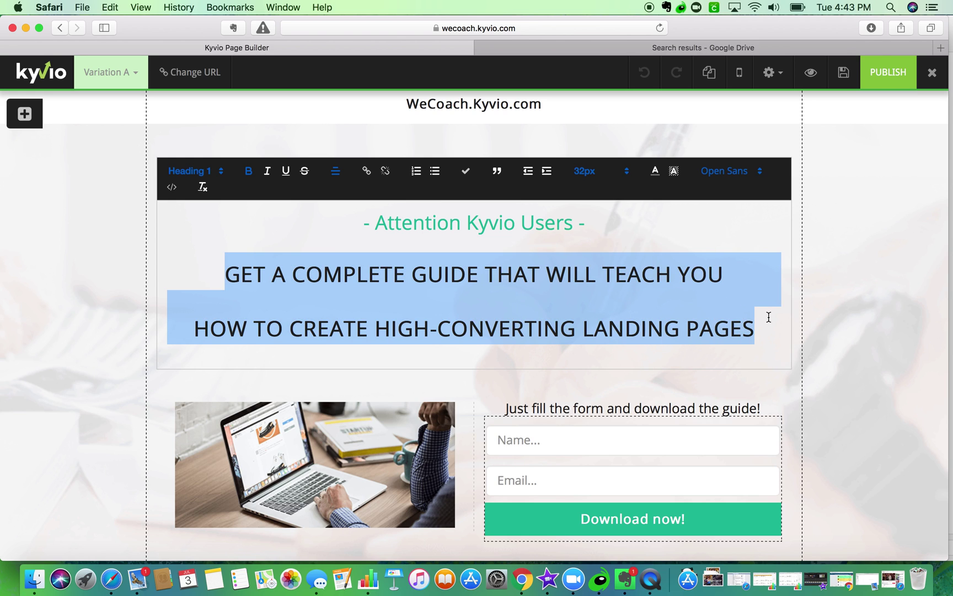
type("G")
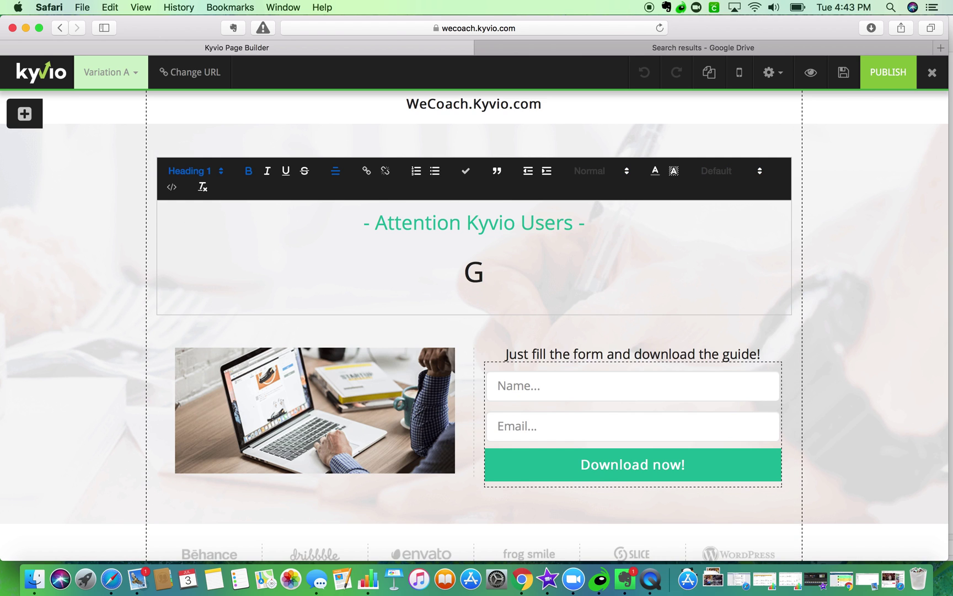
type("et a complet")
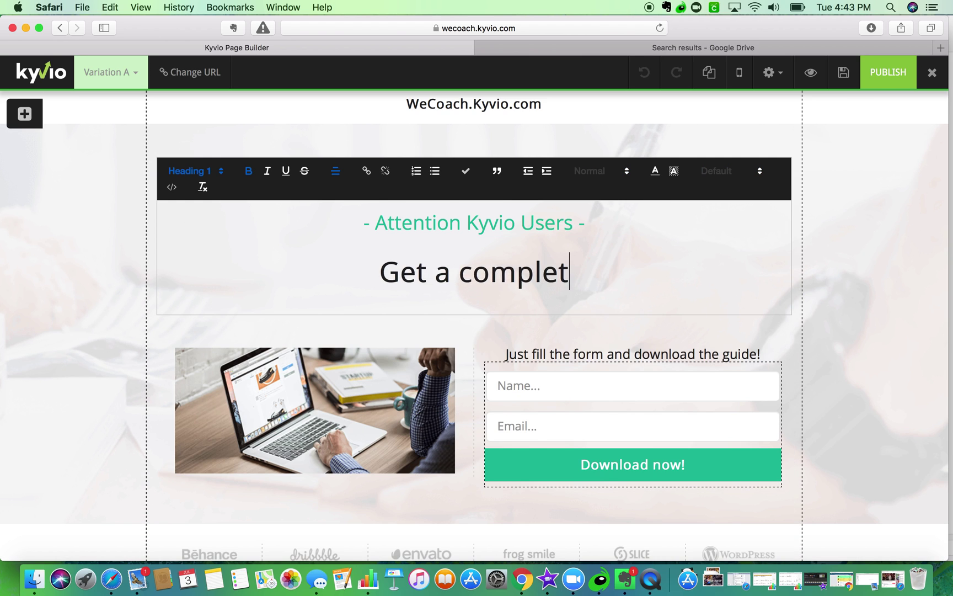
type("e DIY")
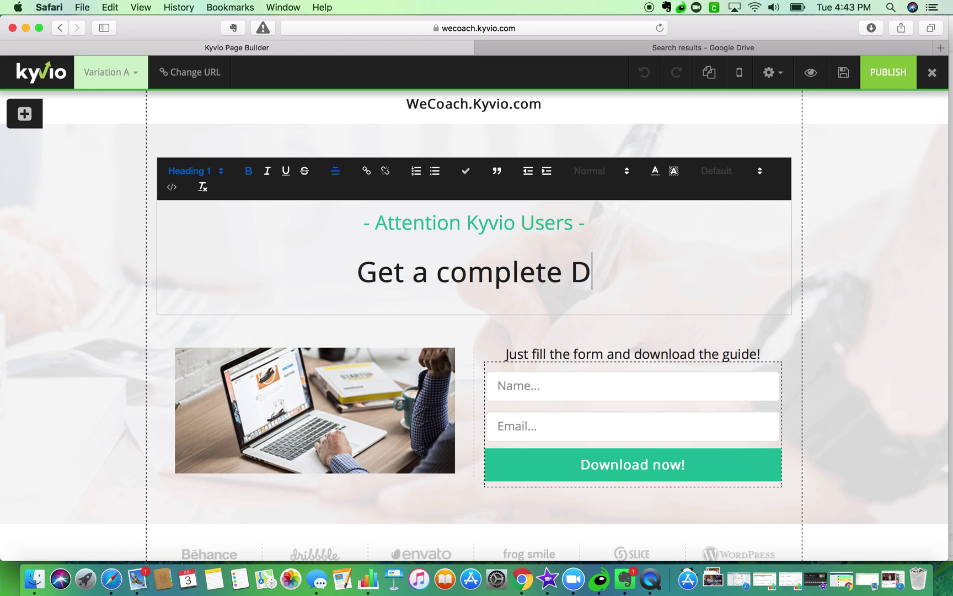
key("BackSpace")
key("BackSpace")
key("BackSpace")
key("BackSpace")
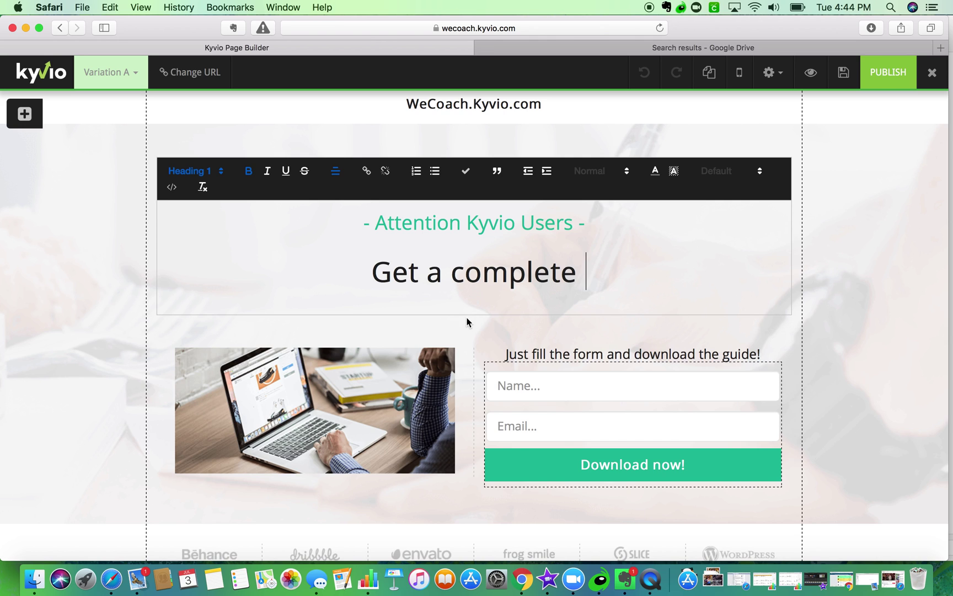
left_click_drag(376, 273, 586, 276)
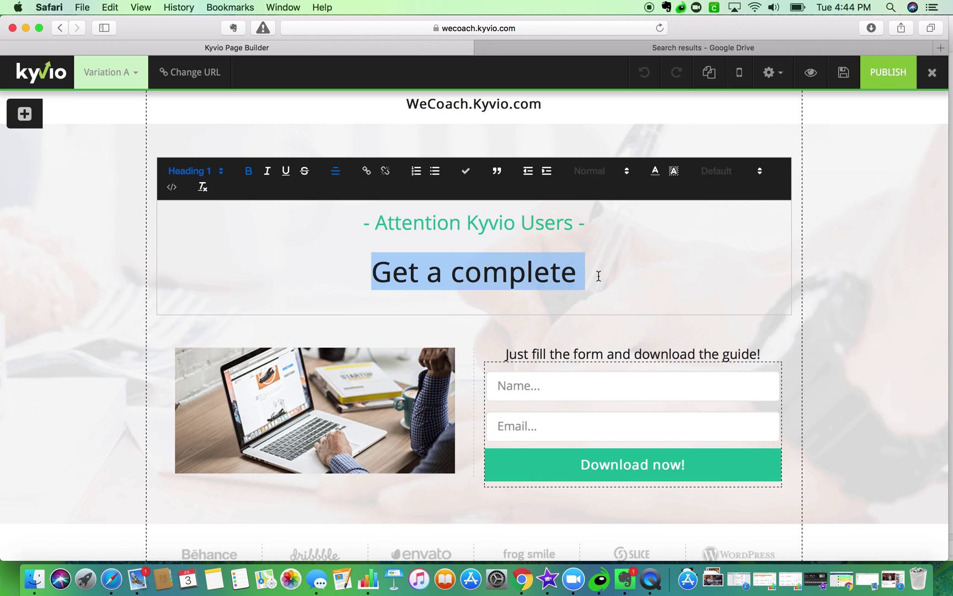
type("Completely Set")
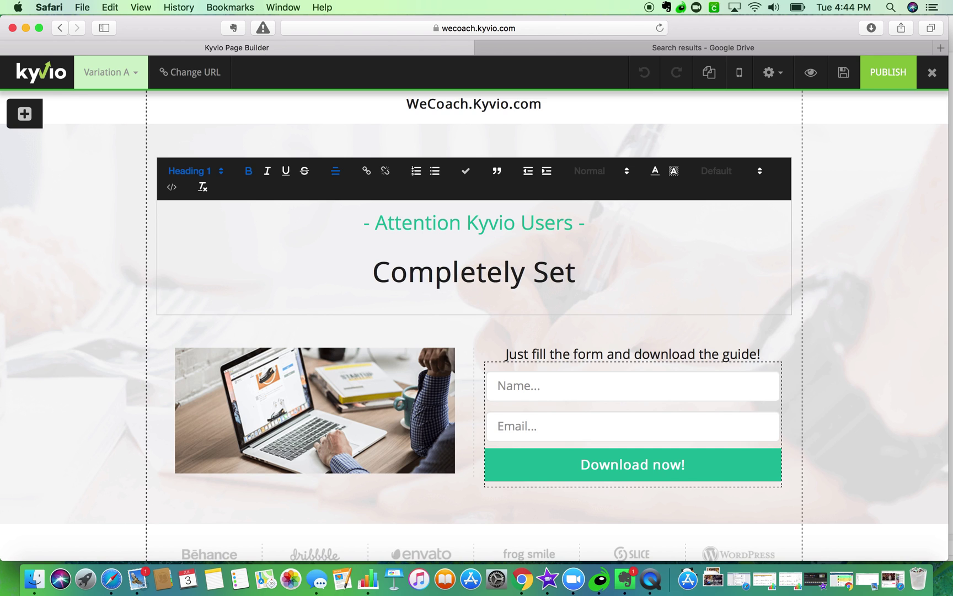
type("up YOur")
key("BackSpace")
key("BackSpace")
key("BackSpace")
type("our Kyvio Membership Site")
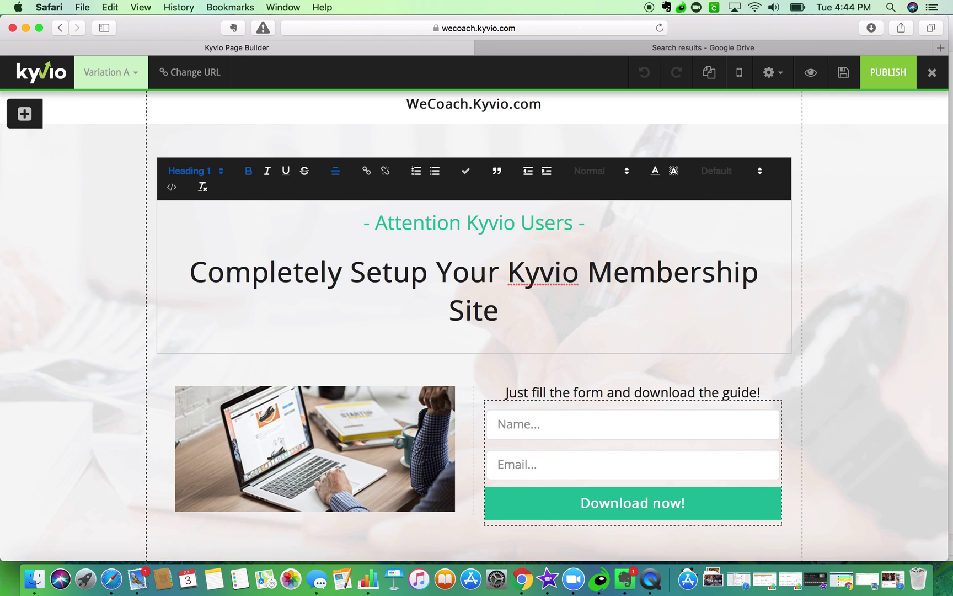
type(" in ")
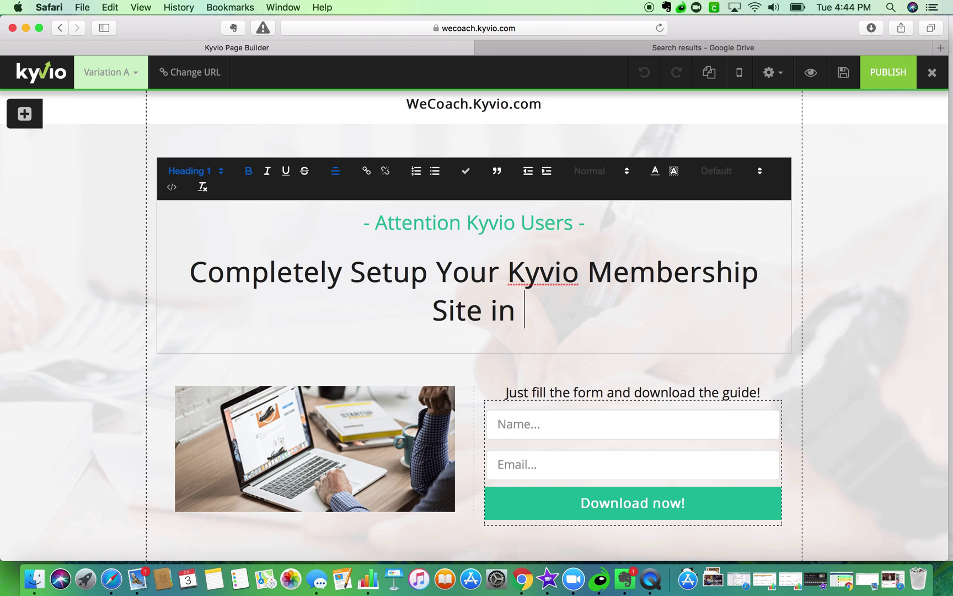
type("2")
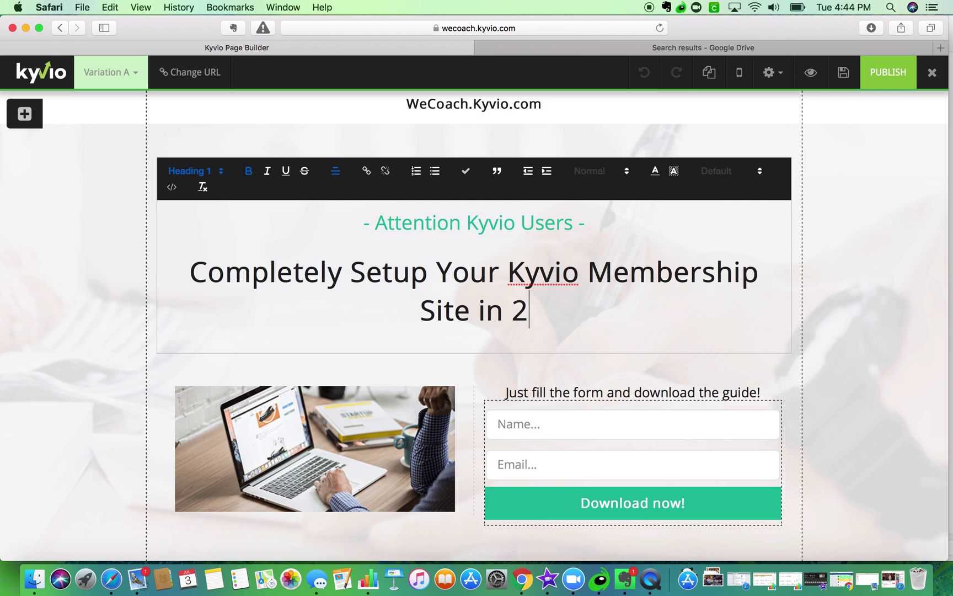
type(" Hours")
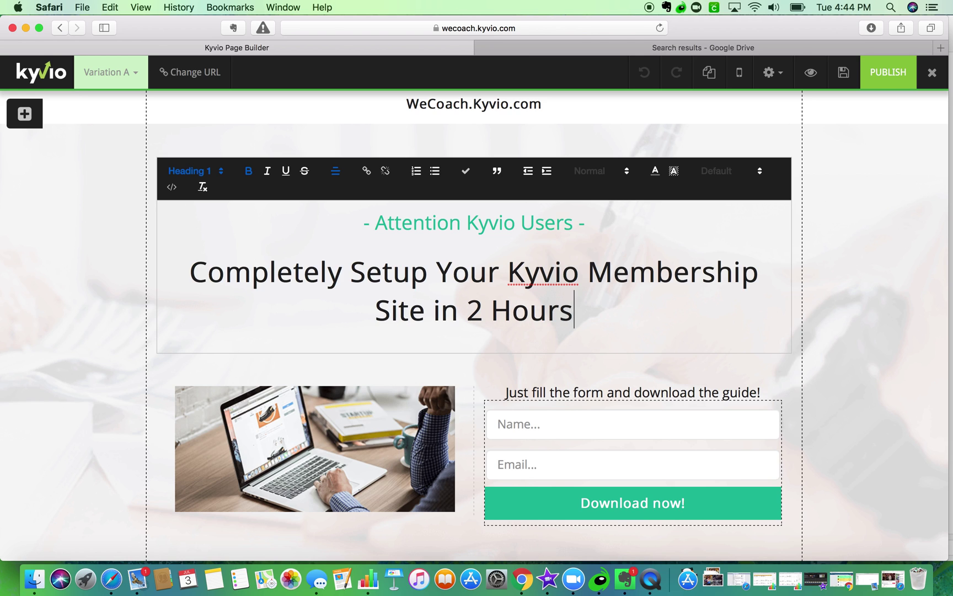
type(" With Your First Funnel R")
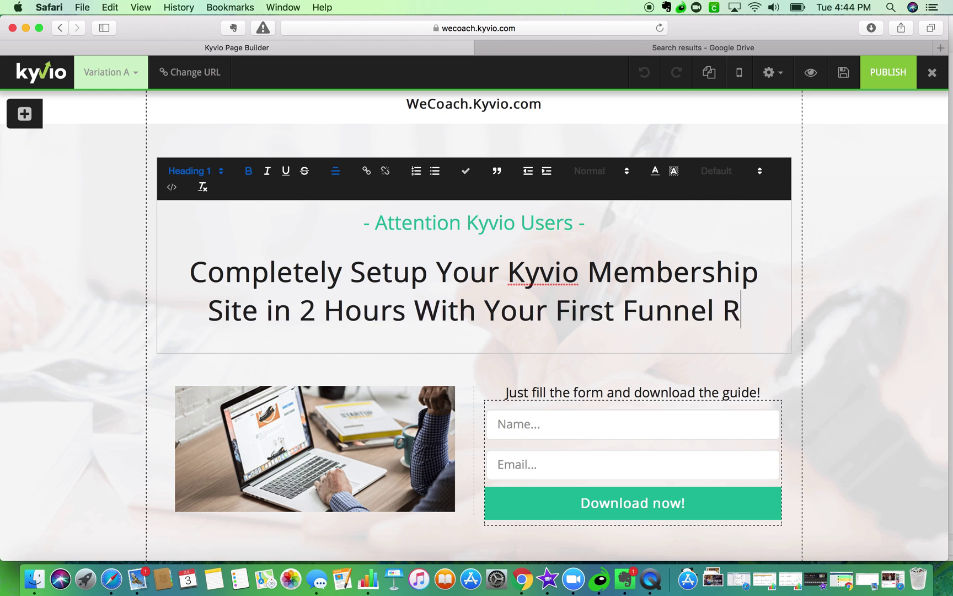
type("eady to Go")
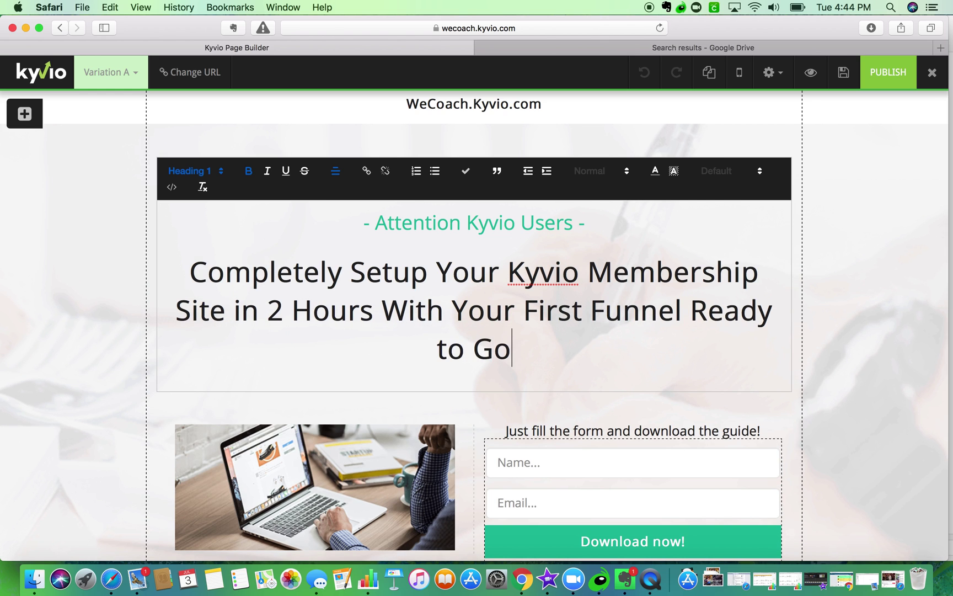
- Set the new membership headline's font size to 36px, after trying 26, 30 and 32px
left_click_drag(511, 349, 179, 274)
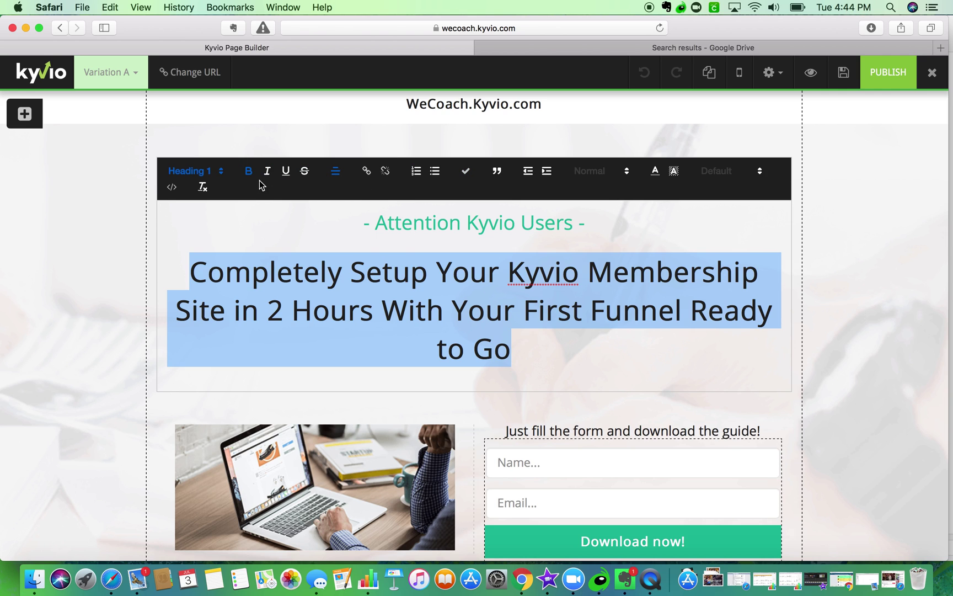
left_click(613, 171)
scroll(616, 251, "down", 3)
left_click(604, 279)
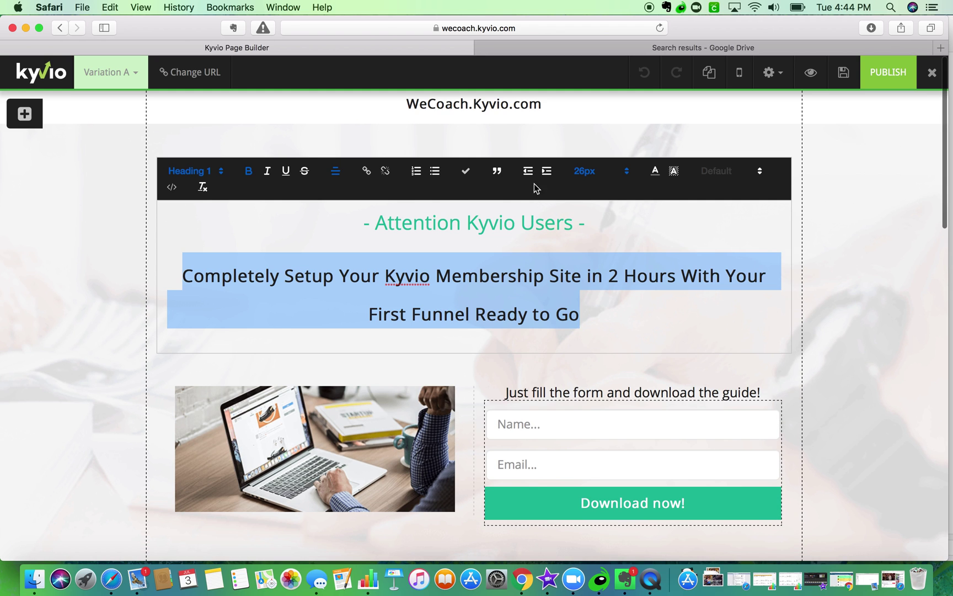
left_click(585, 171)
left_click(602, 298)
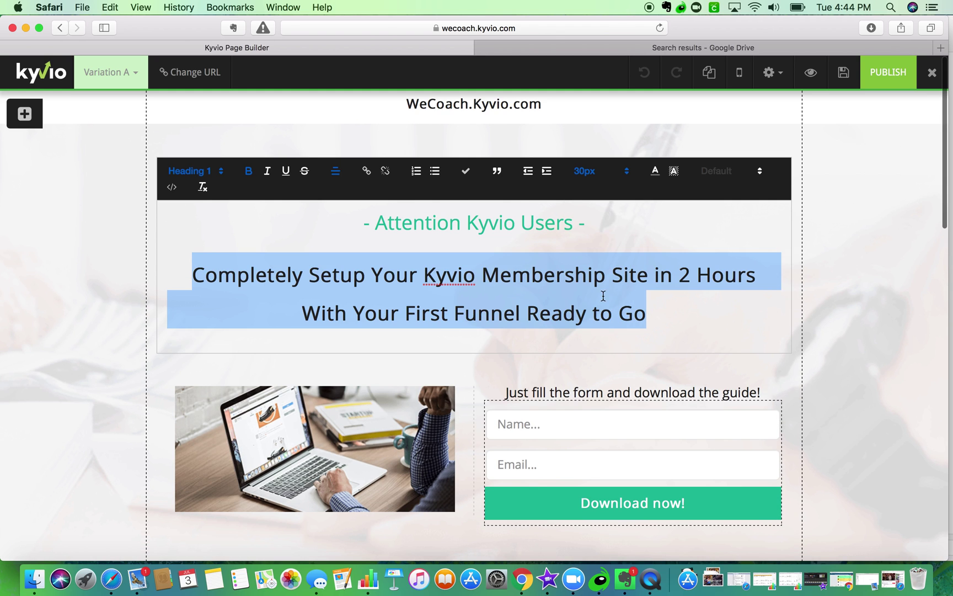
left_click(606, 174)
scroll(601, 243, "down", 2)
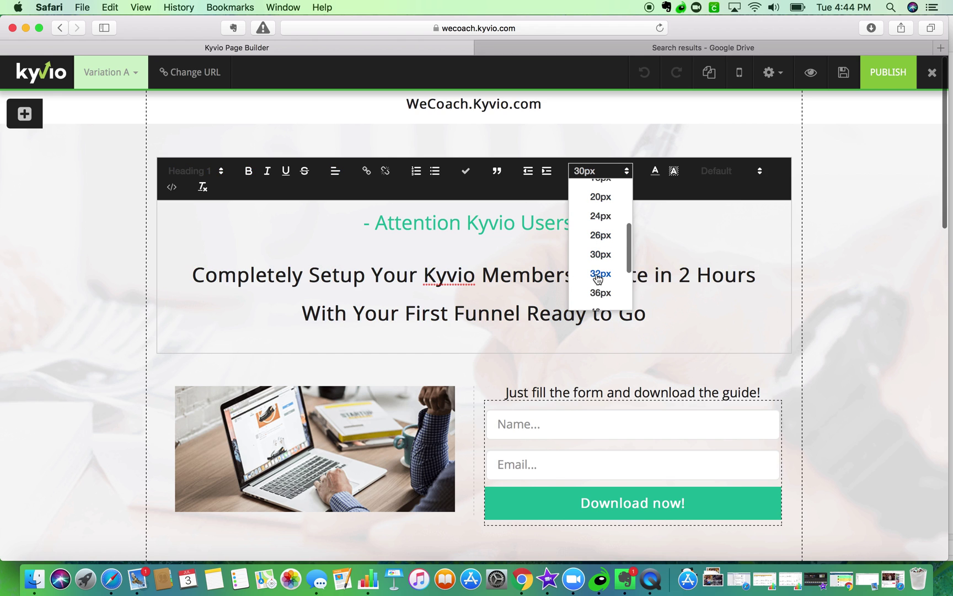
left_click(598, 274)
left_click(583, 175)
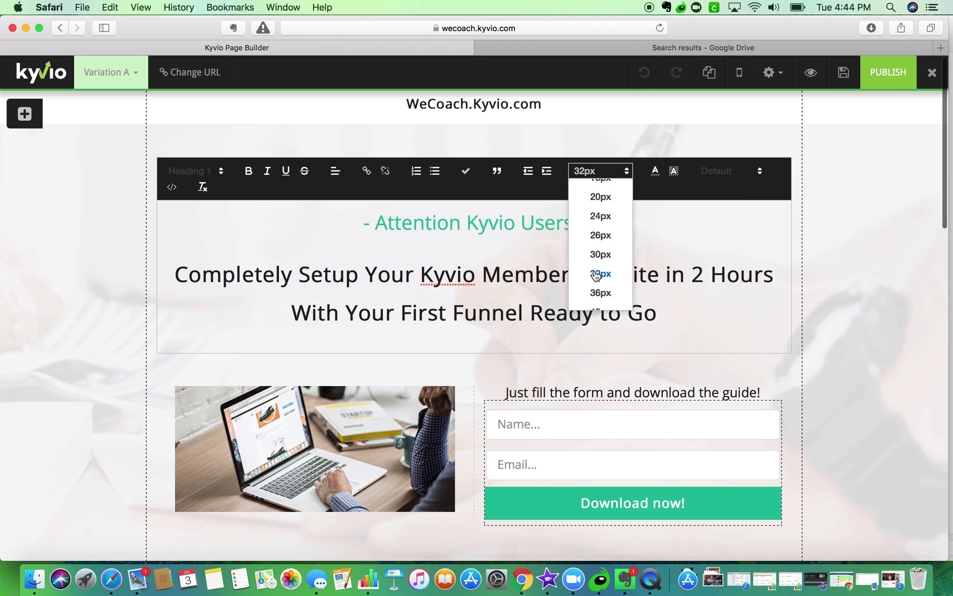
left_click(599, 293)
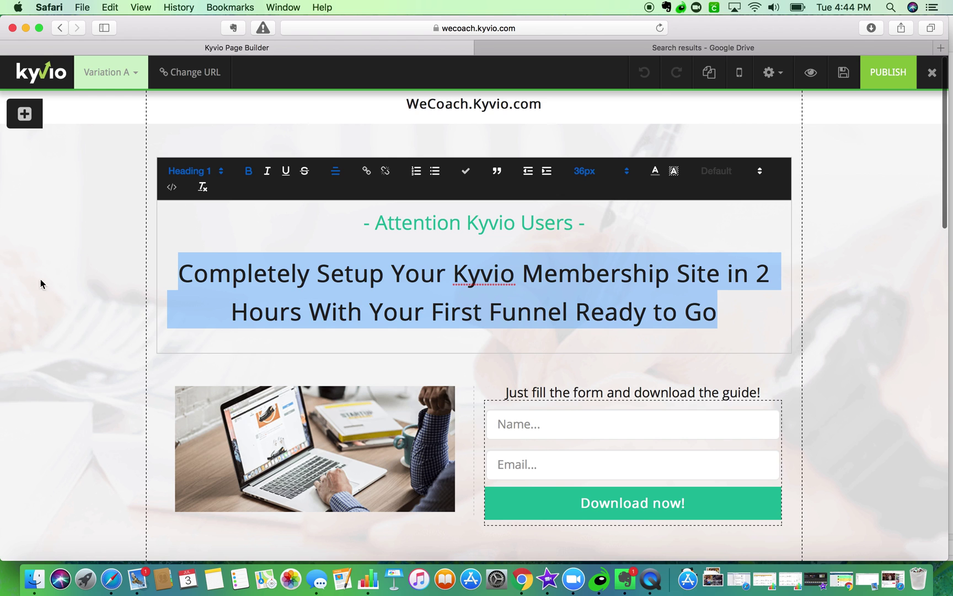
left_click(86, 286)
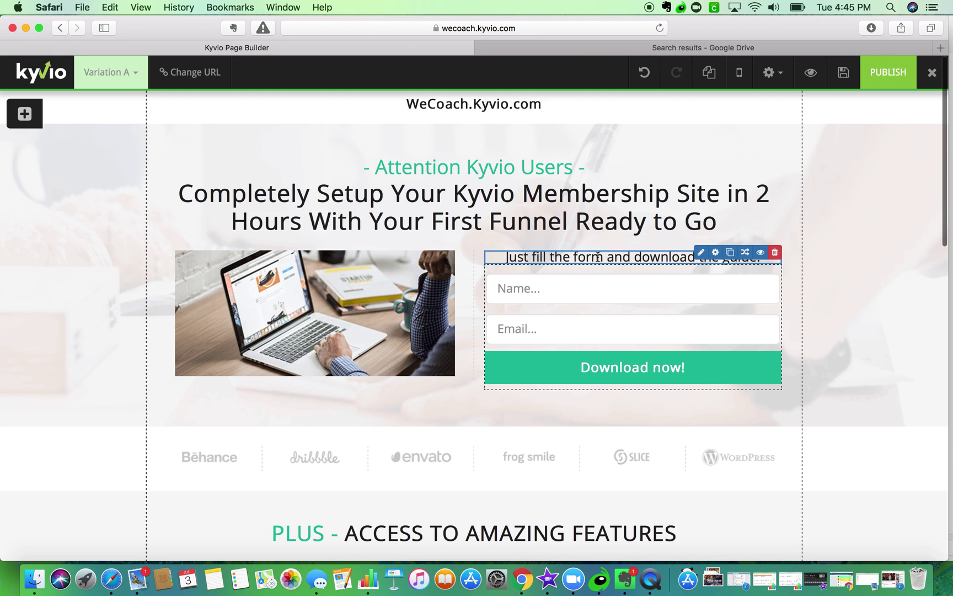
- Replace 'download the guide' with 'get the videos' in the line above the form
left_click(702, 253)
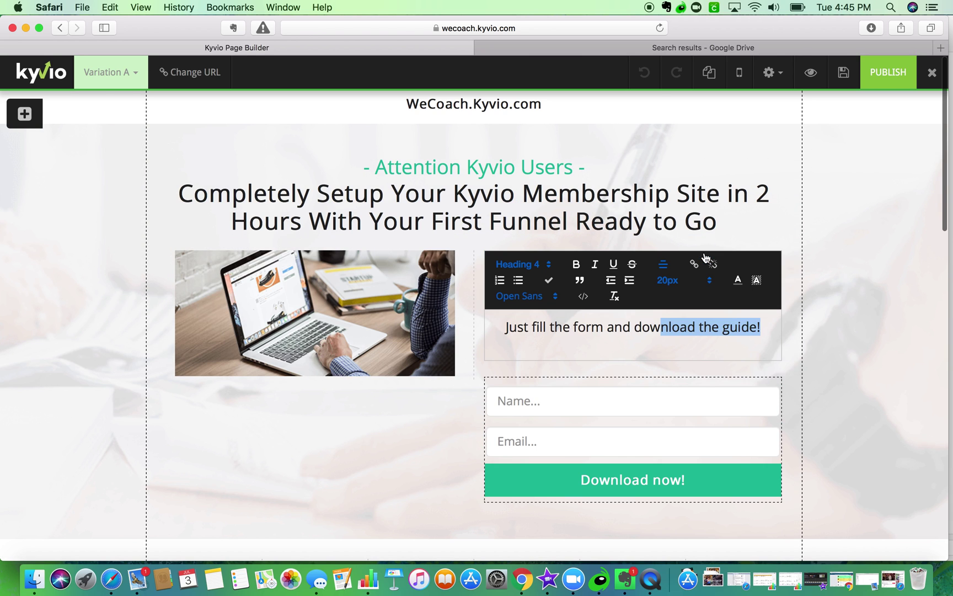
left_click_drag(635, 327, 756, 322)
type("get the vid")
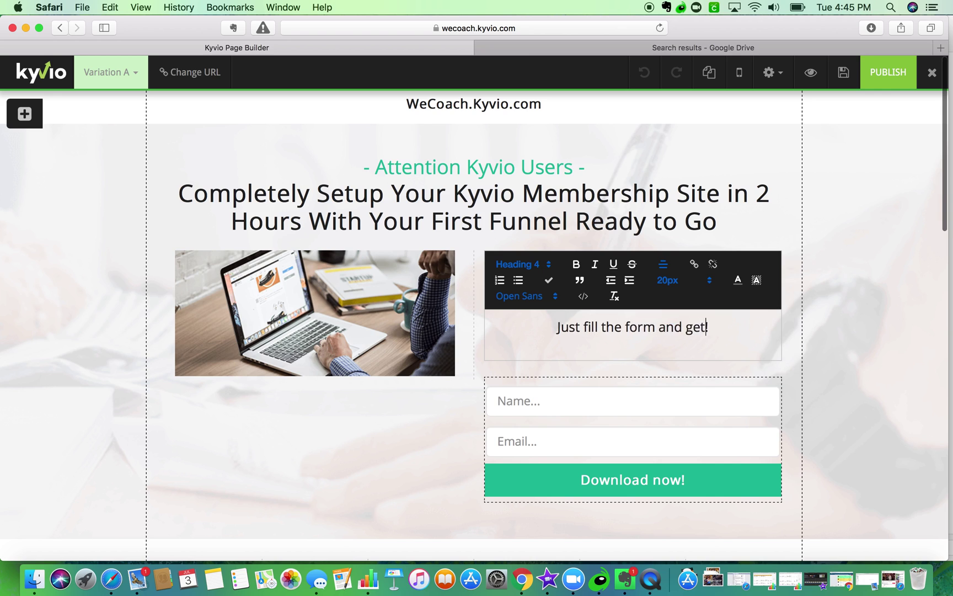
type("eos")
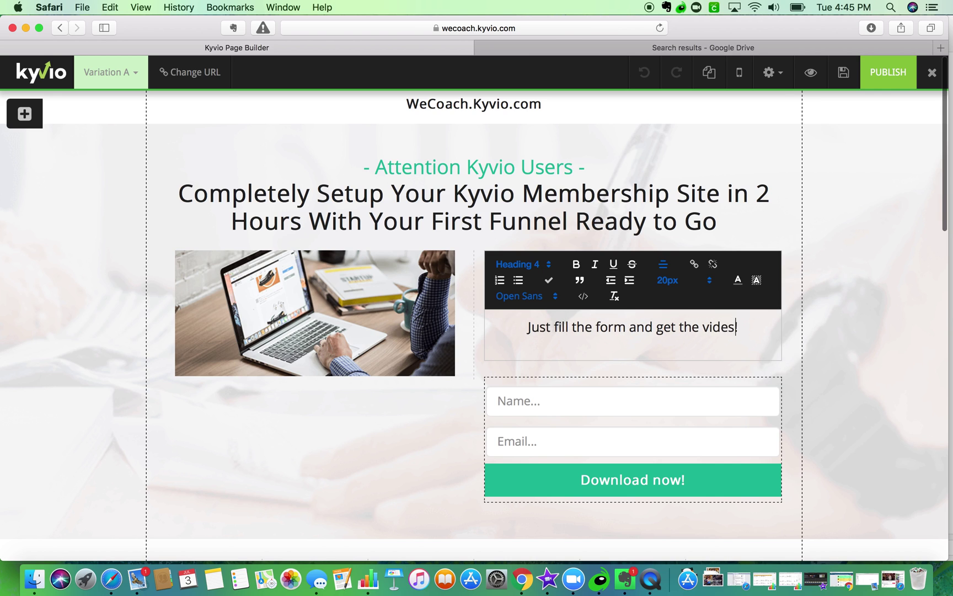
key("BackSpace")
key("BackSpace")
key("BackSpace")
type("eos")
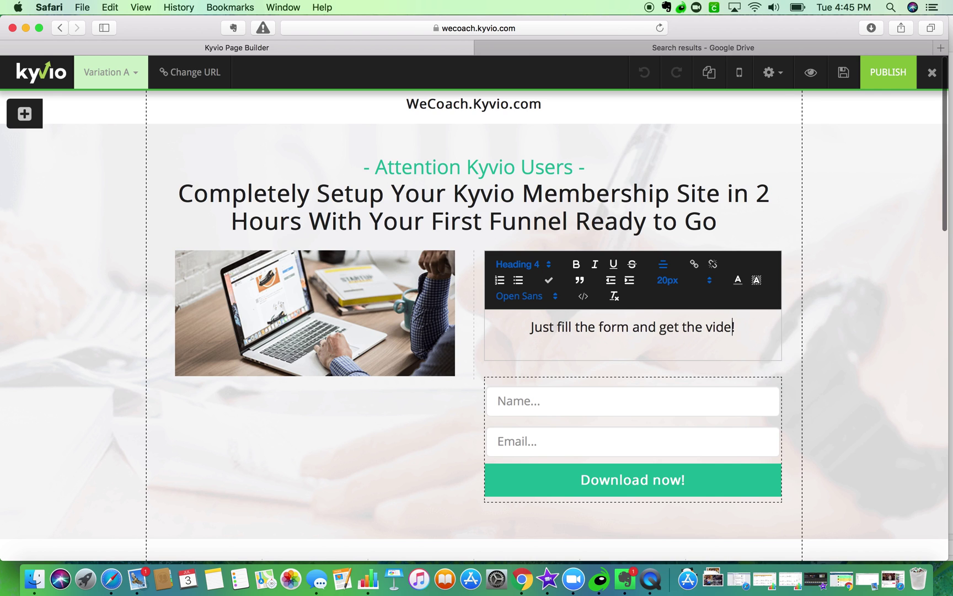
left_click(942, 302)
scroll(845, 235, "down", 2)
scroll(845, 234, "up", 10)
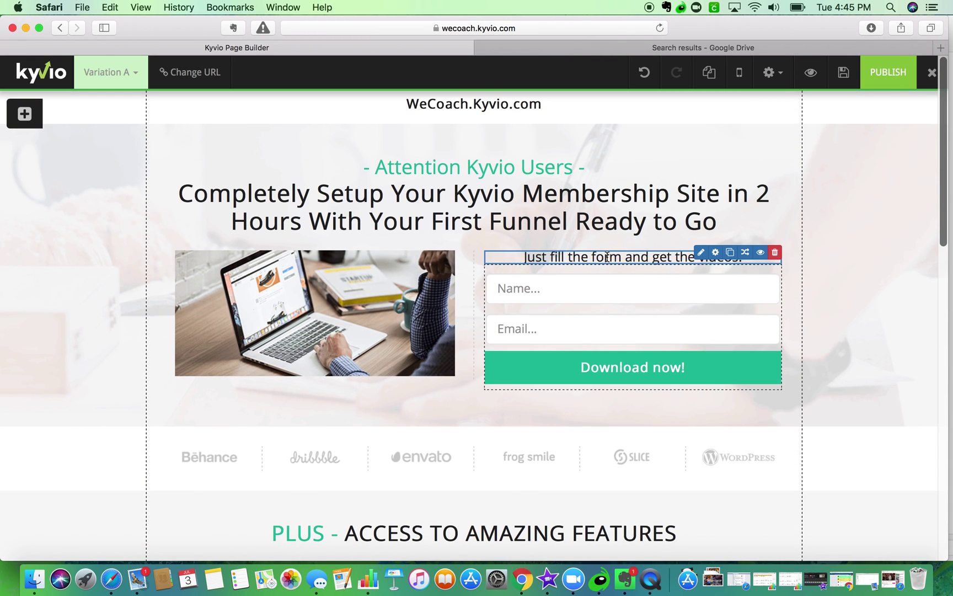
mouse_move(656, 267)
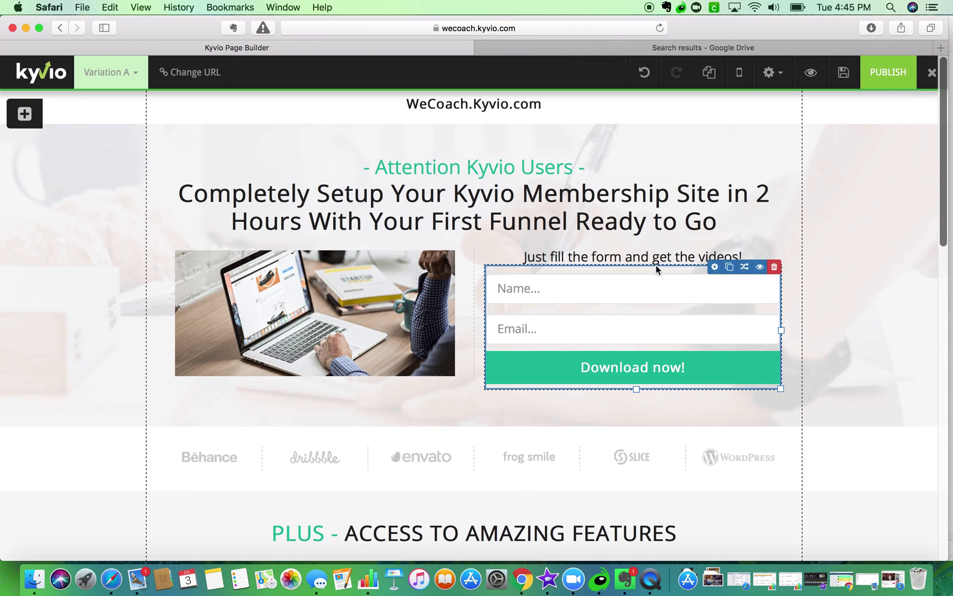
- Enable Register as Member with 30 Day Membership Launch (Monthly) product access in the form settings
left_click(714, 267)
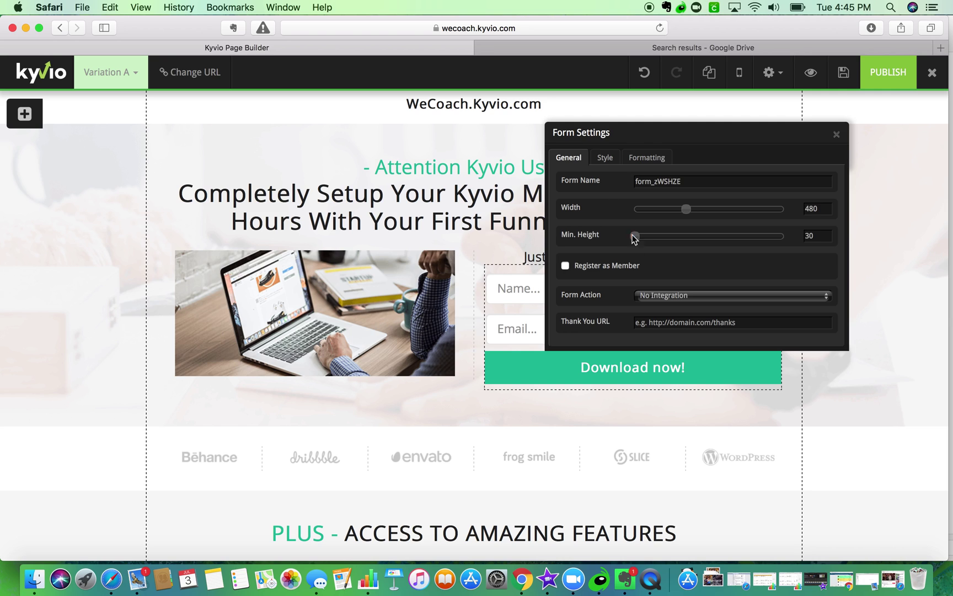
left_click(602, 269)
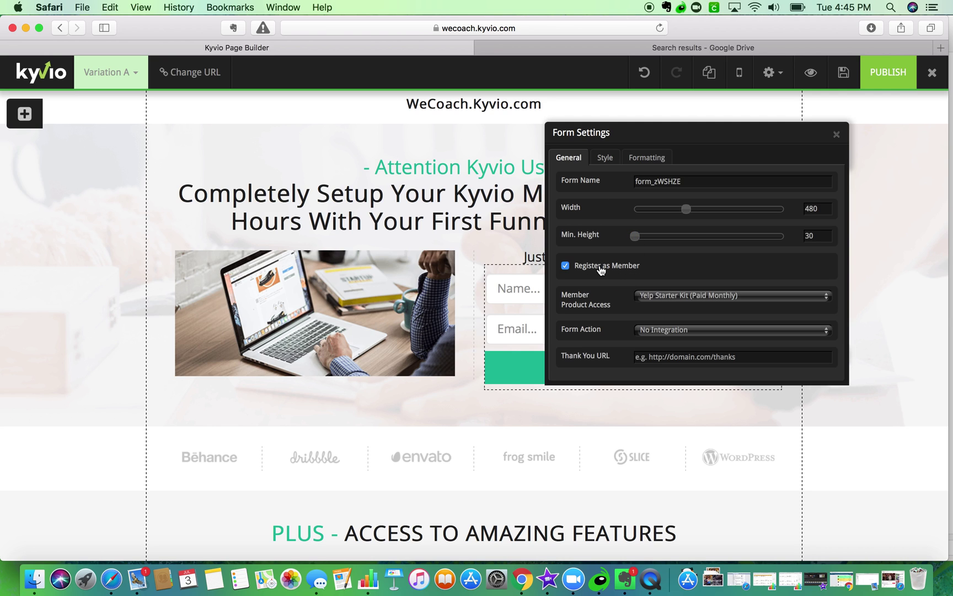
left_click(655, 295)
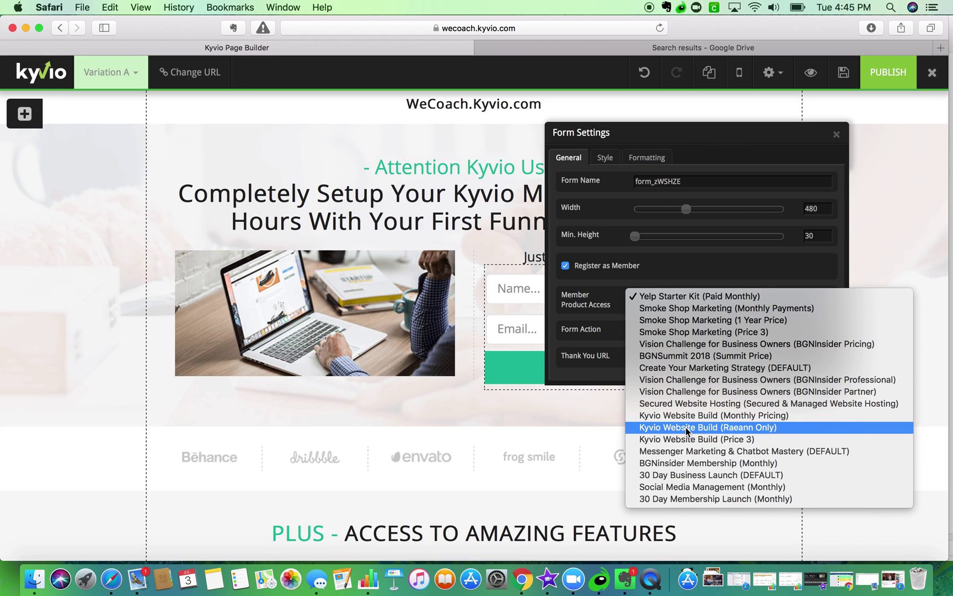
left_click(670, 501)
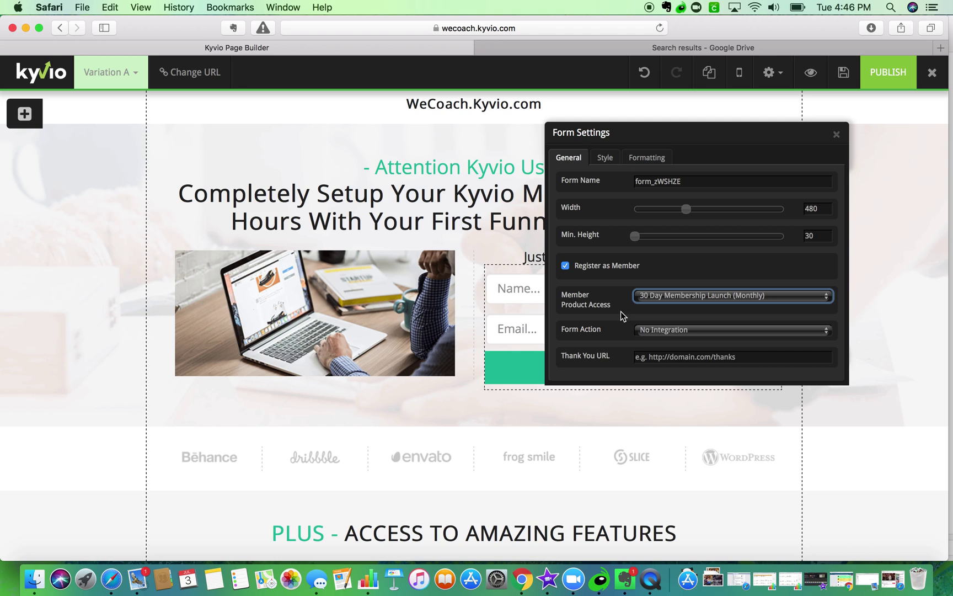
left_click(646, 331)
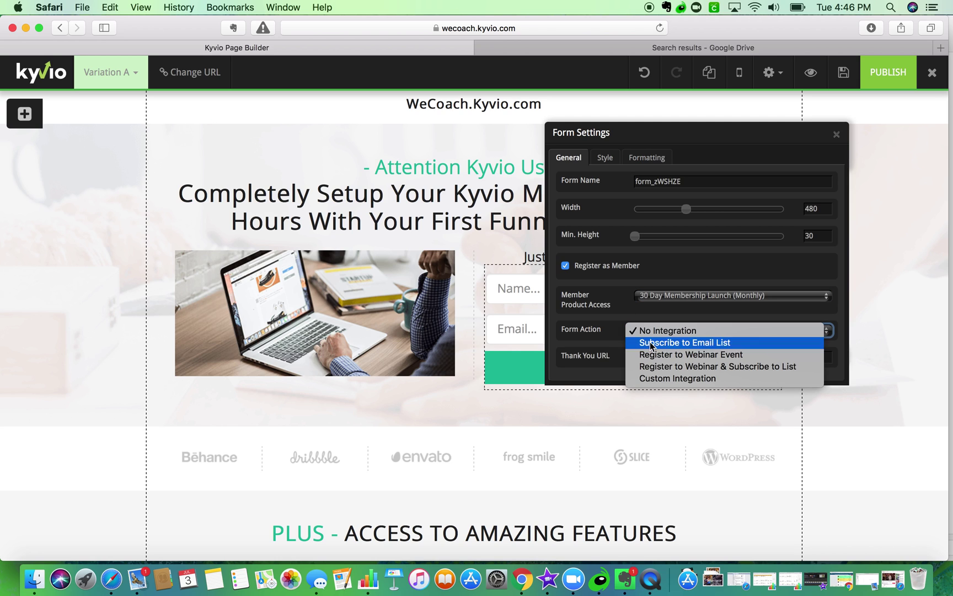
- Make the form subscribe sign-ups to ActiveCampaign's Warfare Marketing Contact Us list
left_click(651, 343)
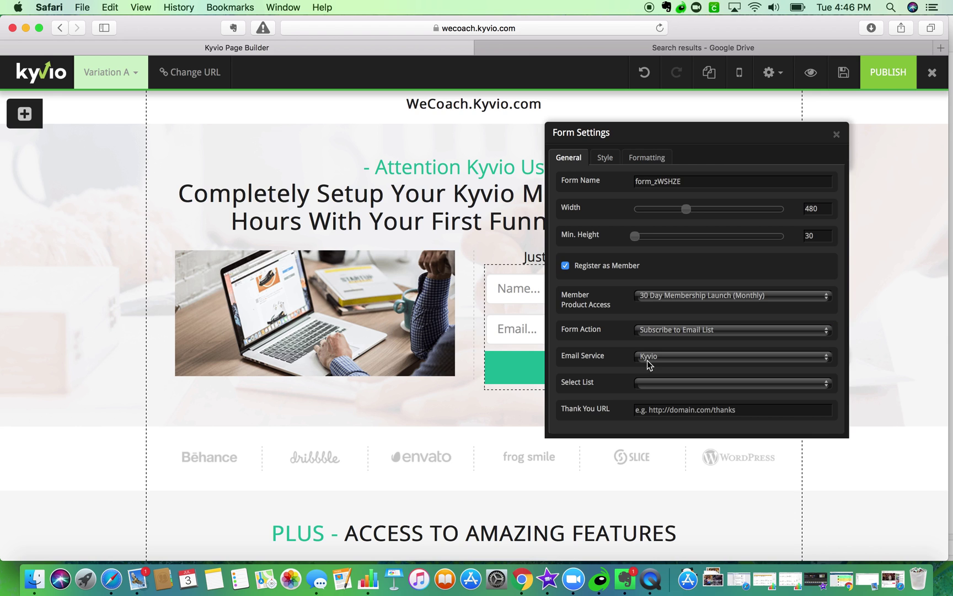
left_click(647, 360)
left_click(650, 370)
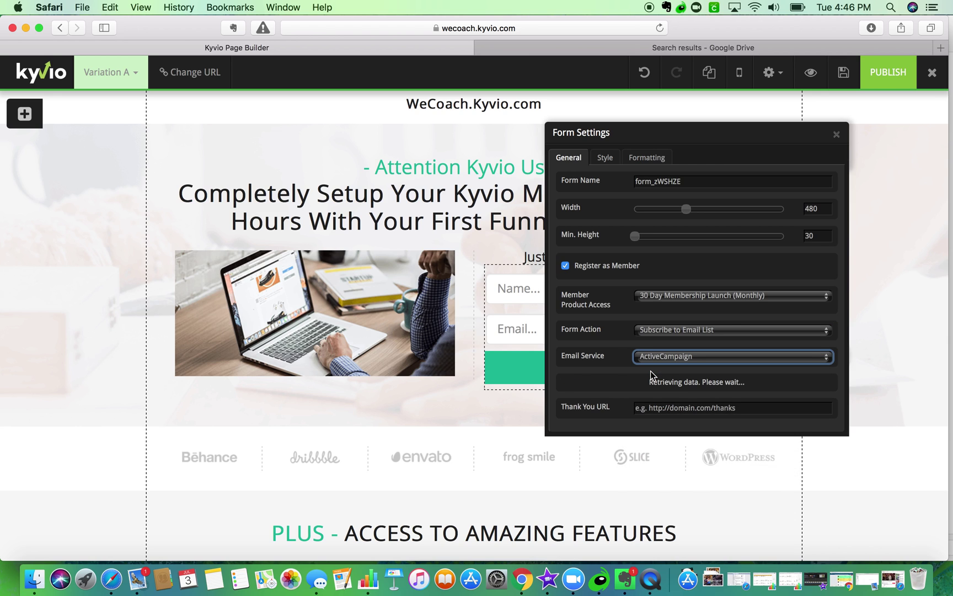
left_click(656, 383)
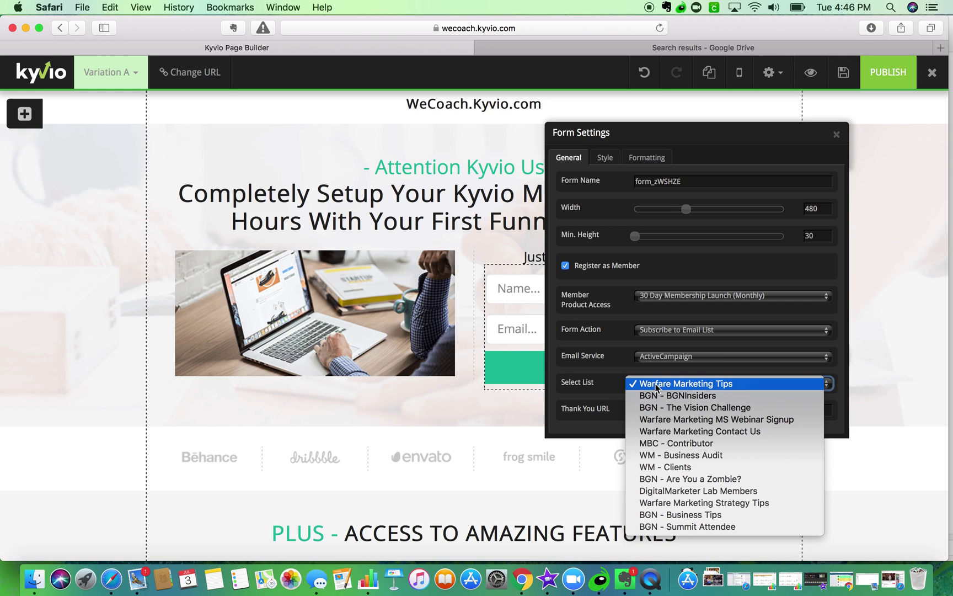
left_click(686, 429)
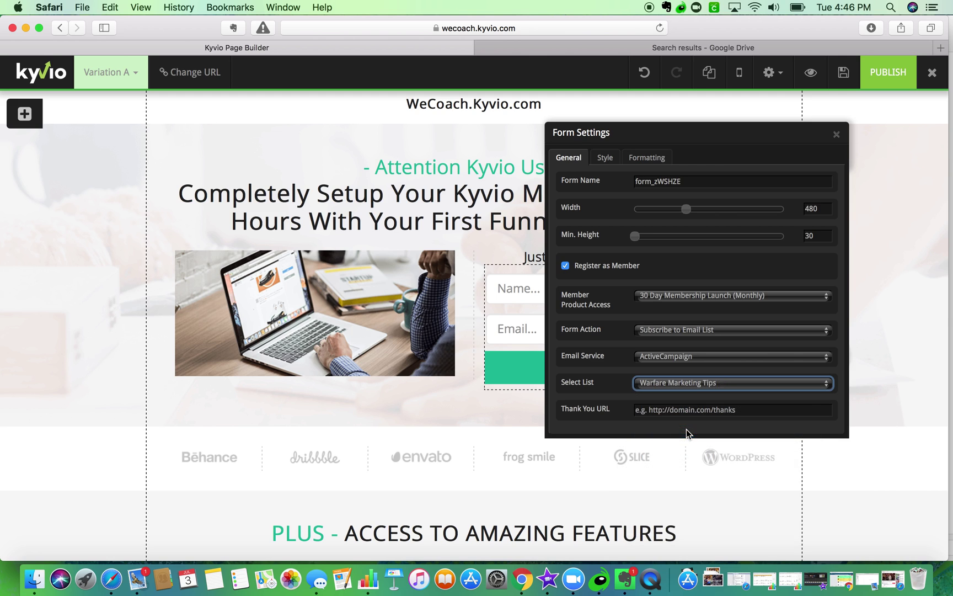
left_click(687, 408)
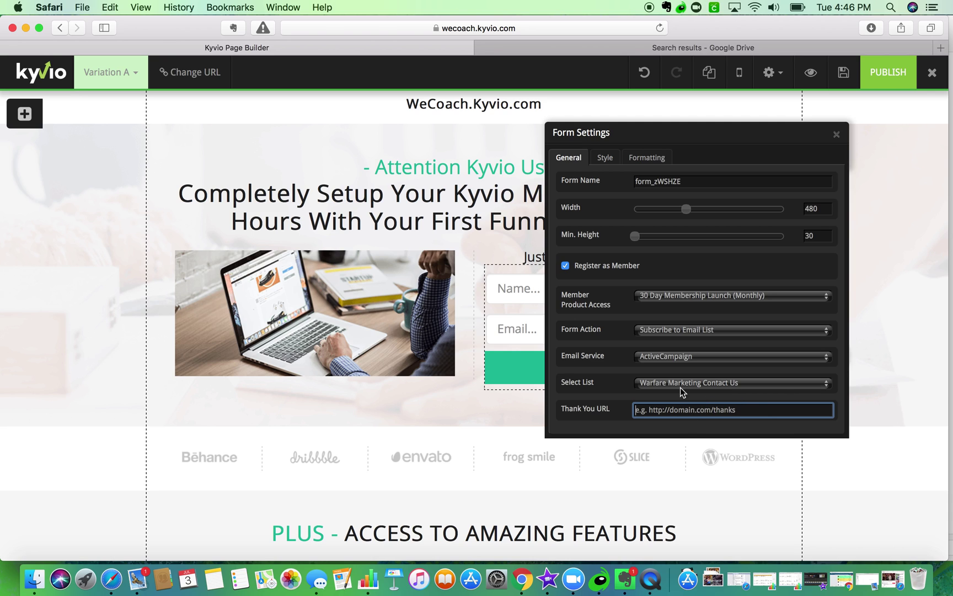
left_click(836, 134)
- Tick Required in the opt-in form Name field's settings so the field becomes mandatory
mouse_move(543, 298)
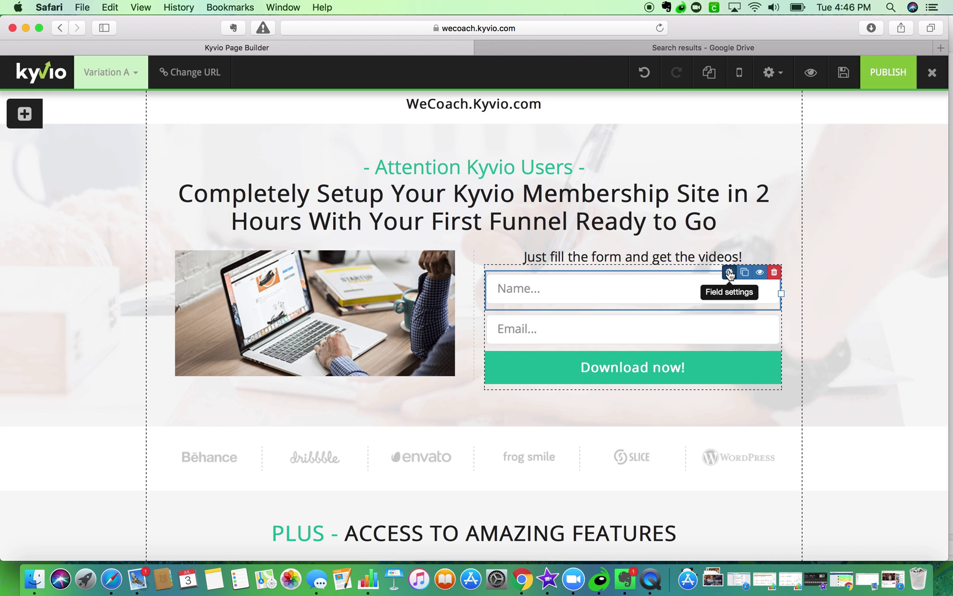
left_click(728, 272)
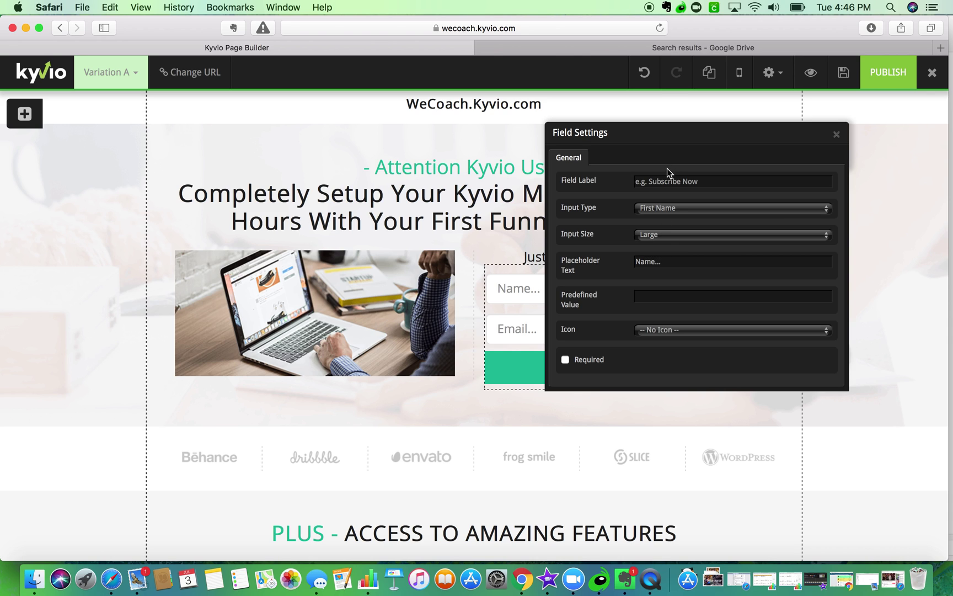
left_click(564, 359)
left_click(837, 136)
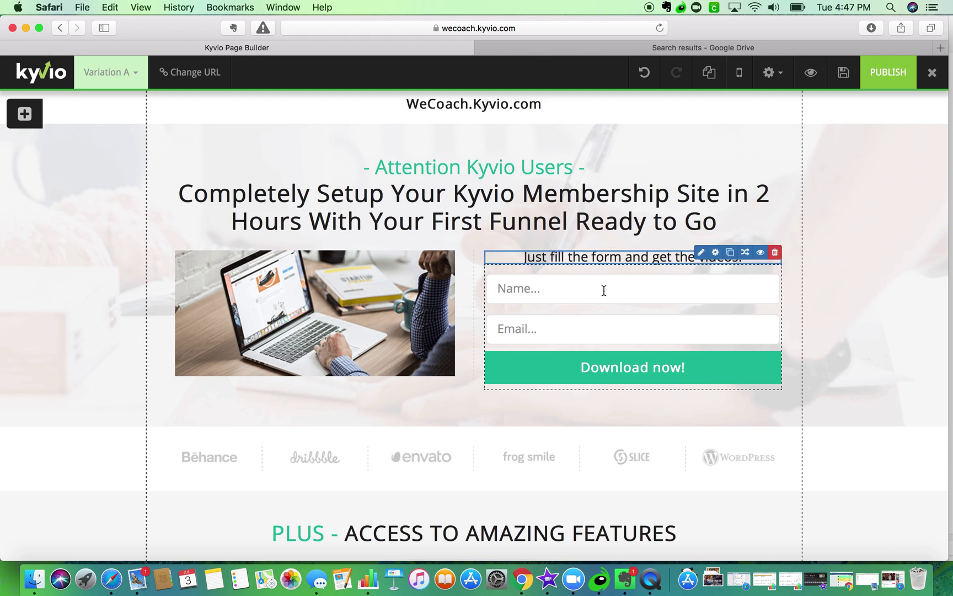
left_click(567, 328)
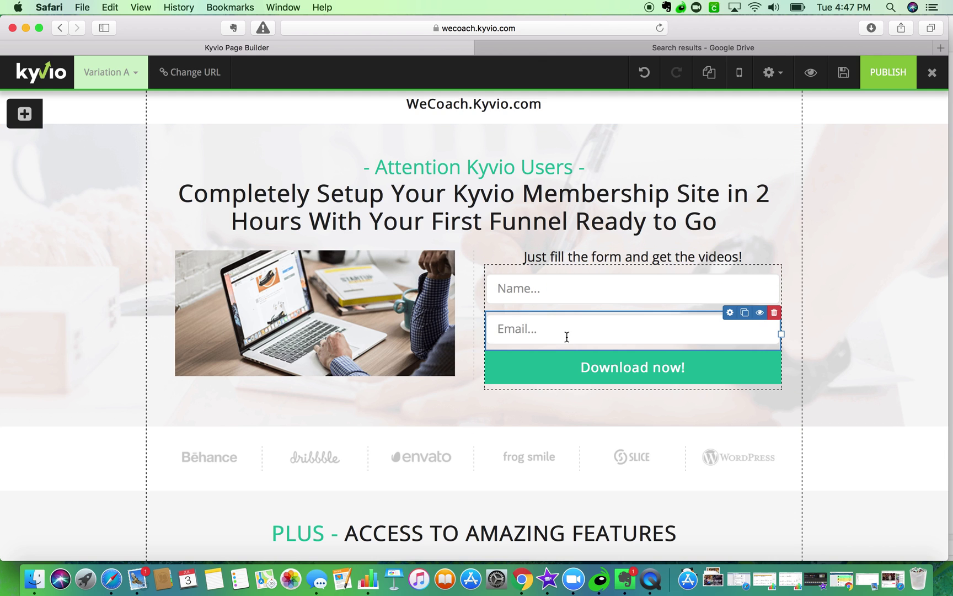
- Make the second form field an Email Address input with placeholder 'Enter Best Email here'
left_click(729, 313)
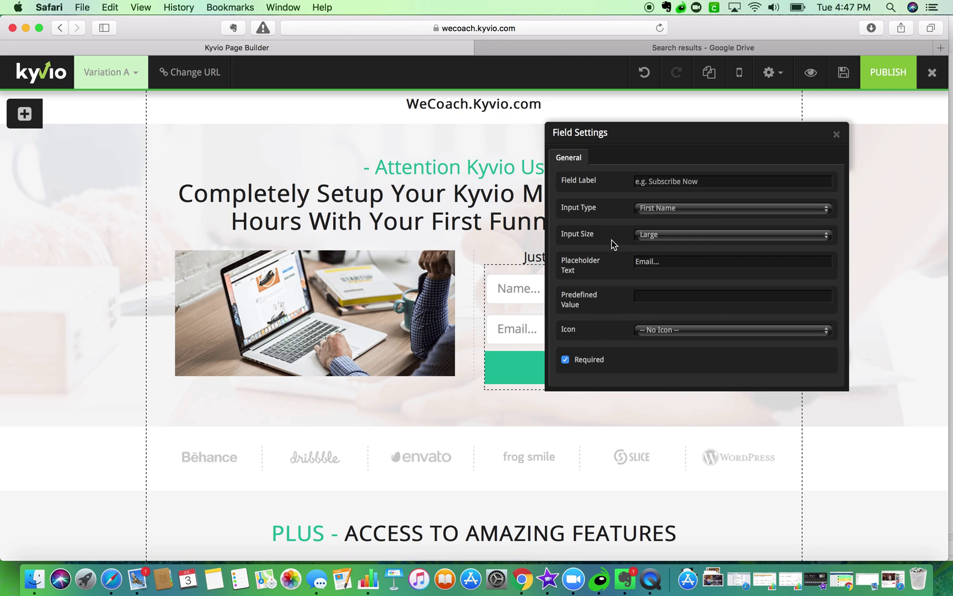
left_click(670, 208)
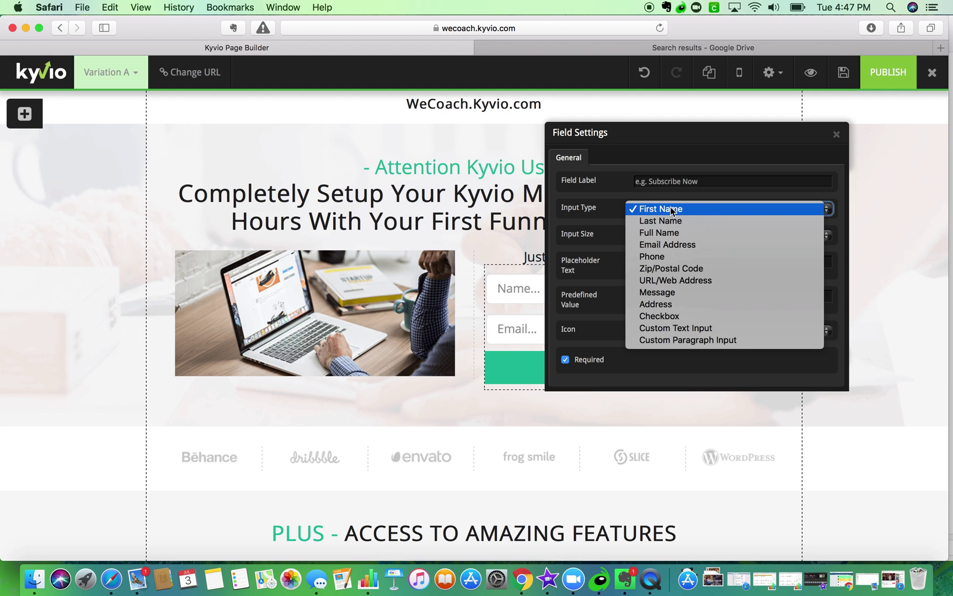
left_click(662, 243)
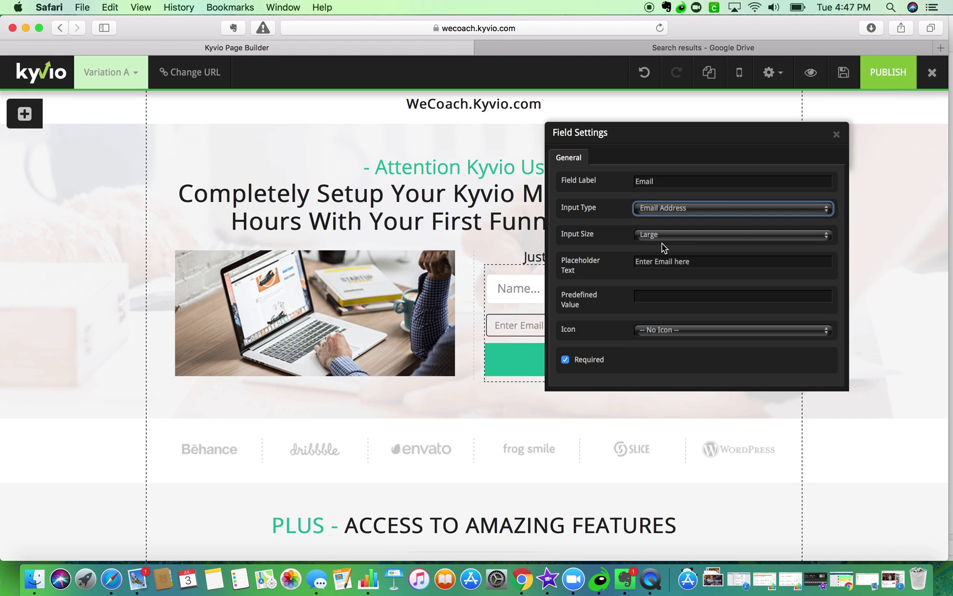
left_click(654, 259)
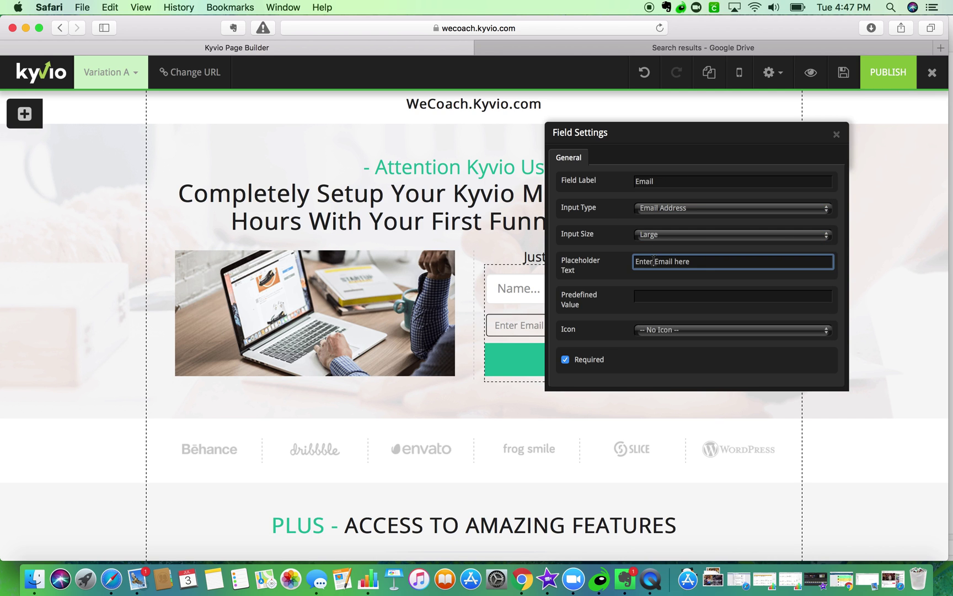
type("Best")
left_click(664, 296)
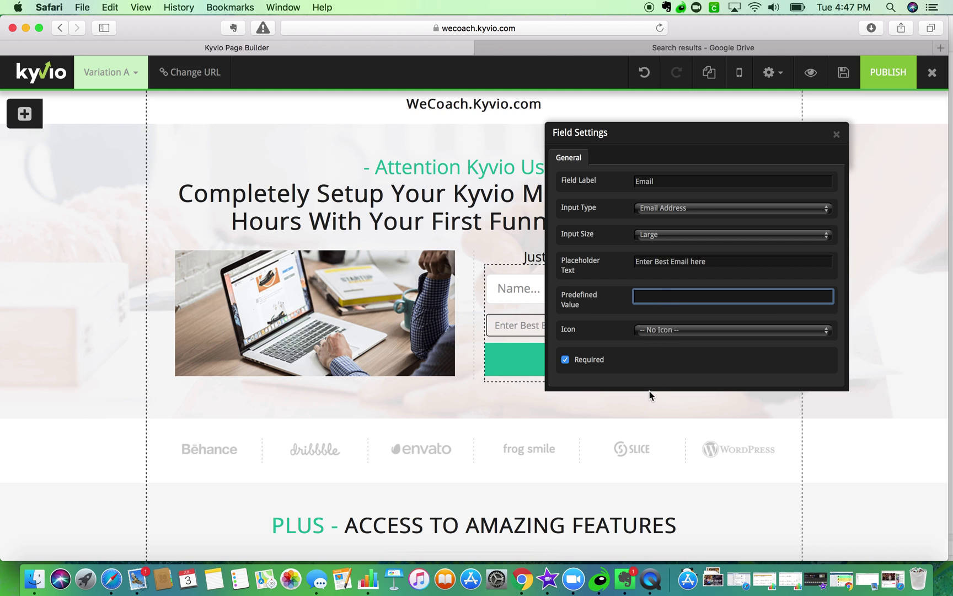
left_click(836, 134)
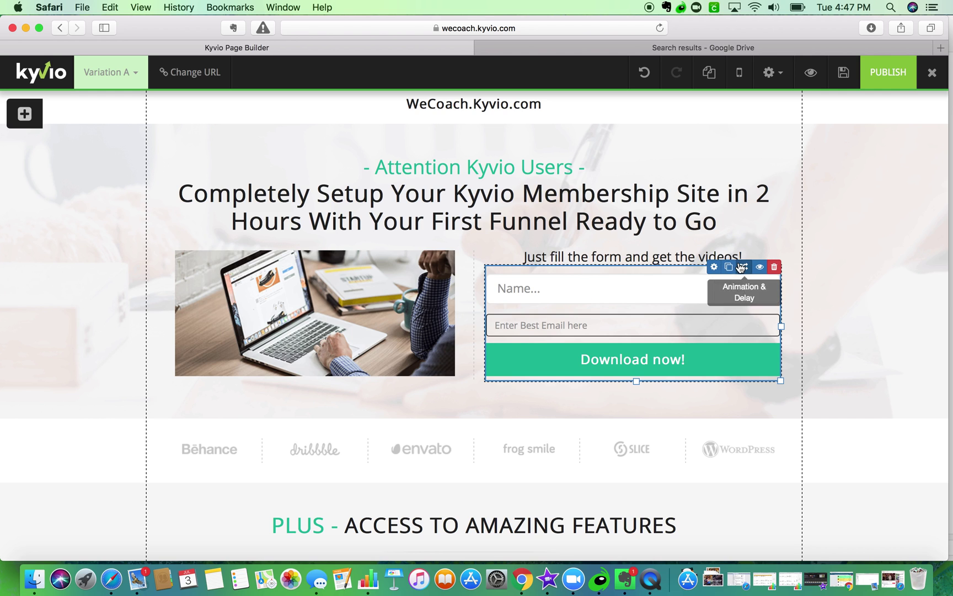
- Keep the Name field's input type set to First Name
left_click(729, 272)
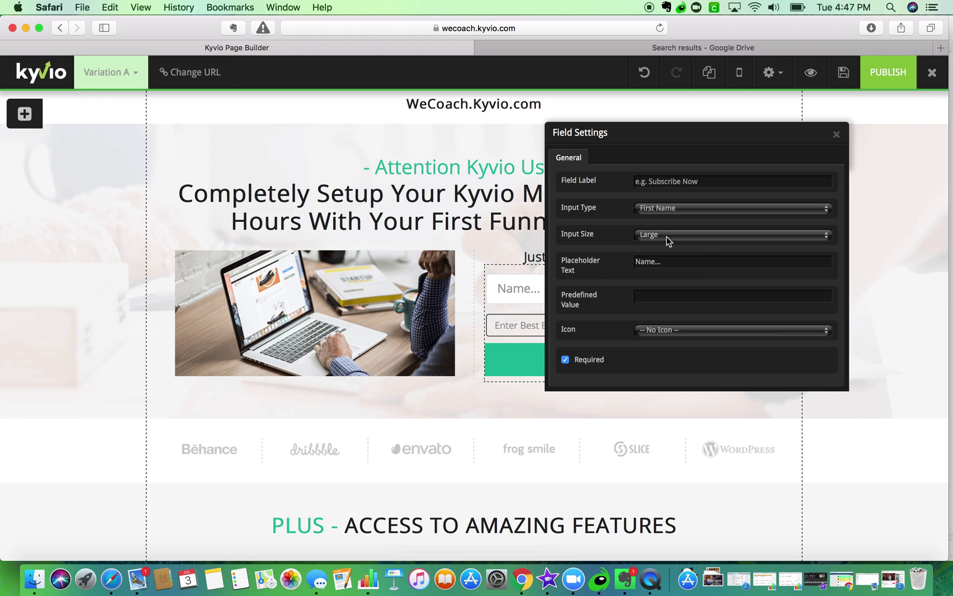
left_click(659, 208)
left_click(660, 208)
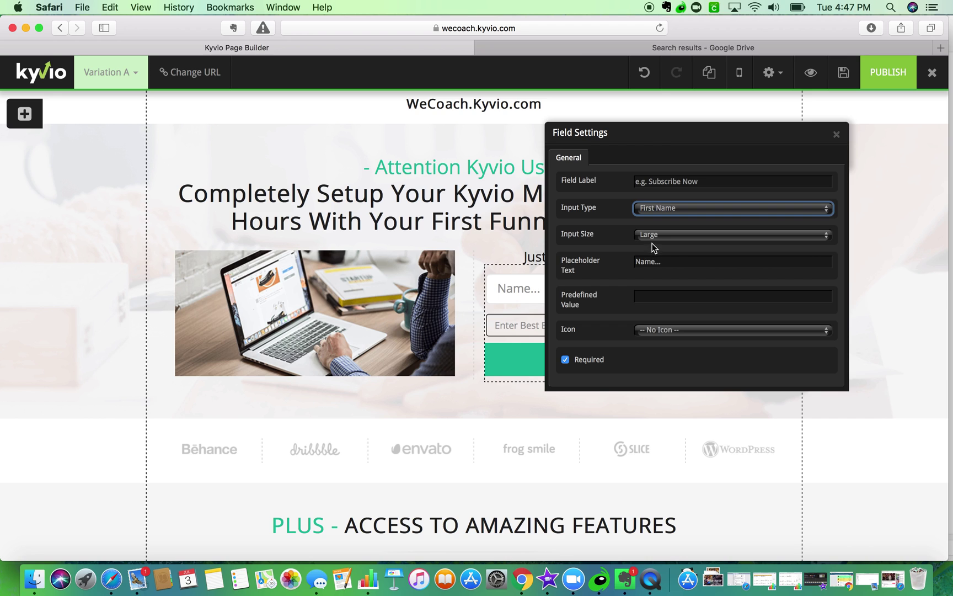
left_click(838, 134)
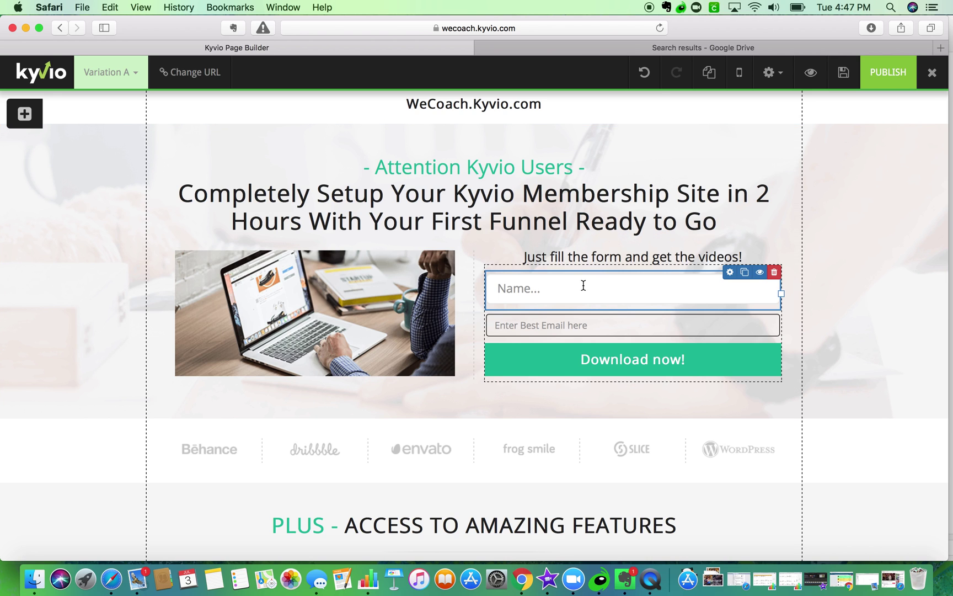
- Change the Name field's placeholder text from 'Name...' to 'First Name'
left_click(730, 272)
left_click(640, 257)
type("First Name...")
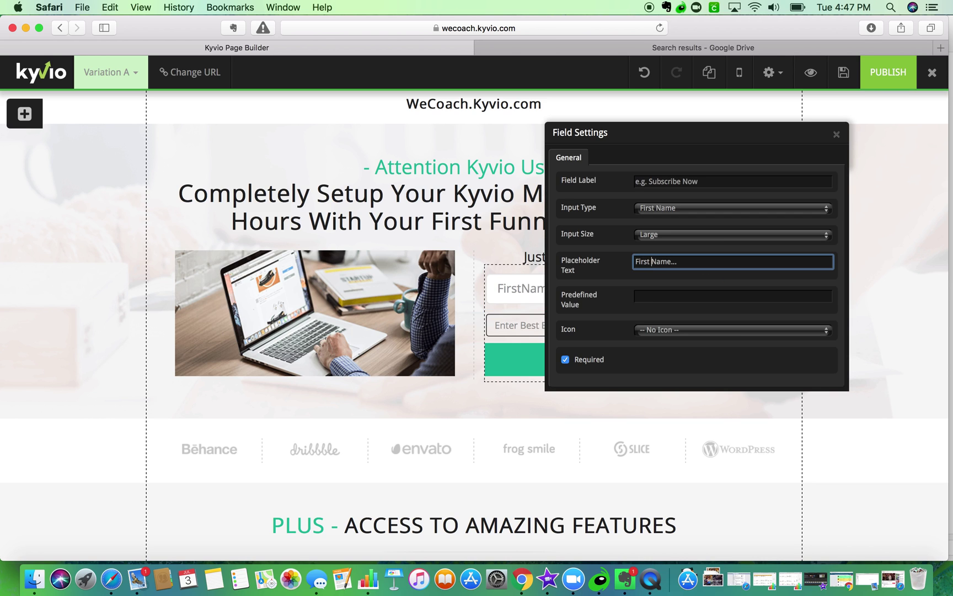
left_click(703, 261)
key("BackSpace")
key("BackSpace")
key("BackSpace")
left_click(837, 133)
scroll(809, 266, "down", 1)
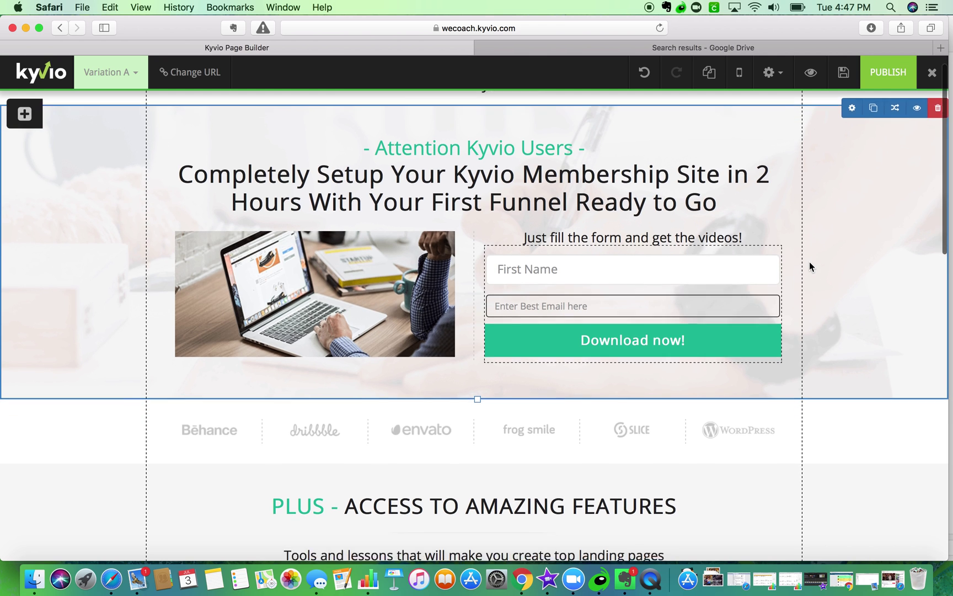
scroll(809, 266, "down", 1)
- Change the form button's label from 'Download now!' to 'Get Access Now!'
left_click(676, 302)
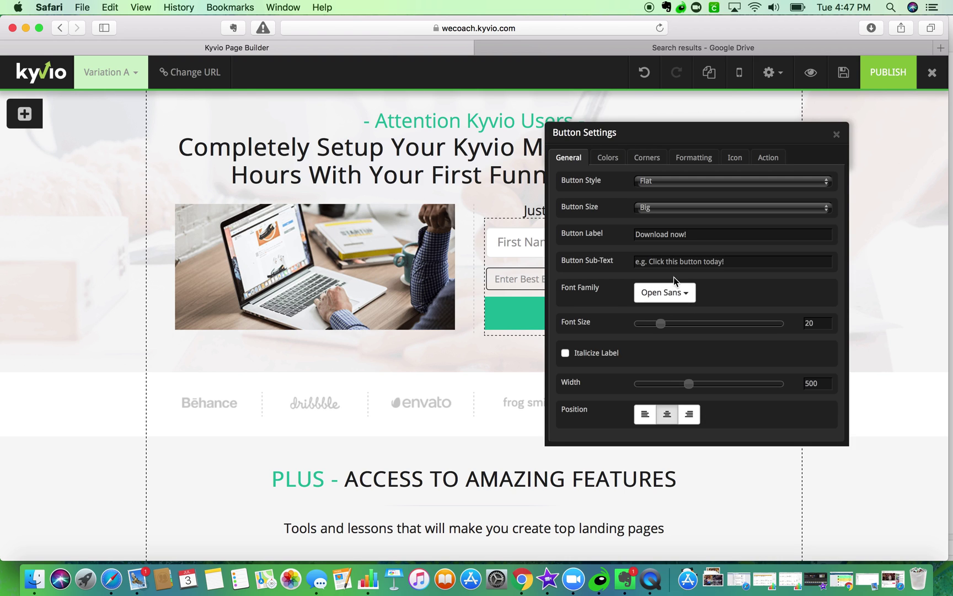
scroll(666, 265, "up", 2)
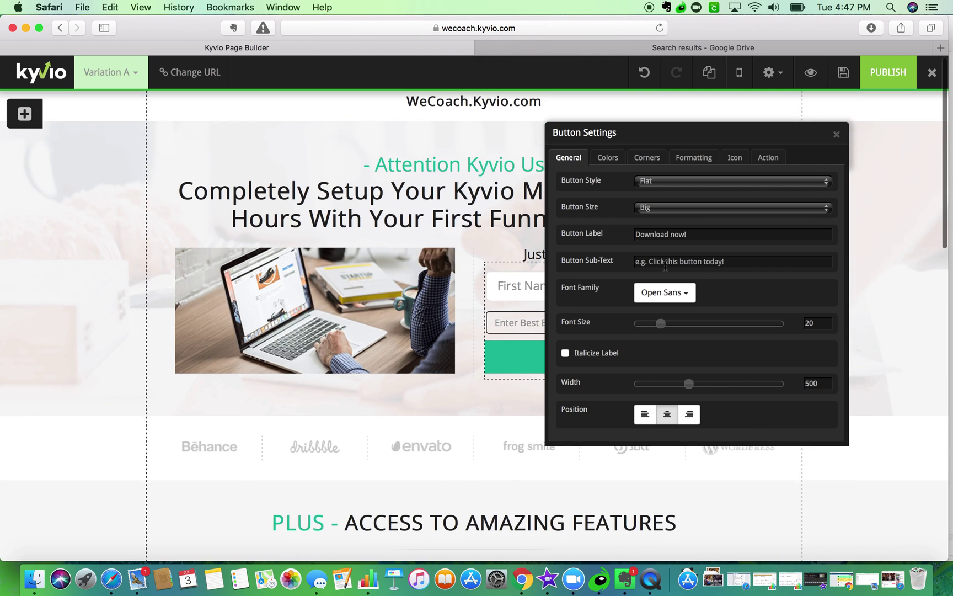
left_click(636, 234)
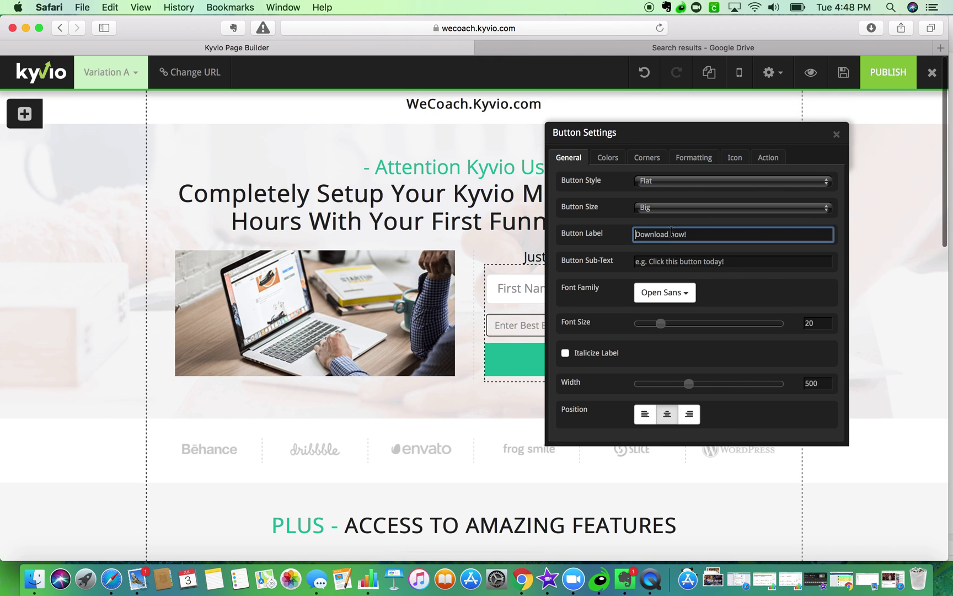
left_click_drag(673, 234, 568, 231)
type("Get Access N")
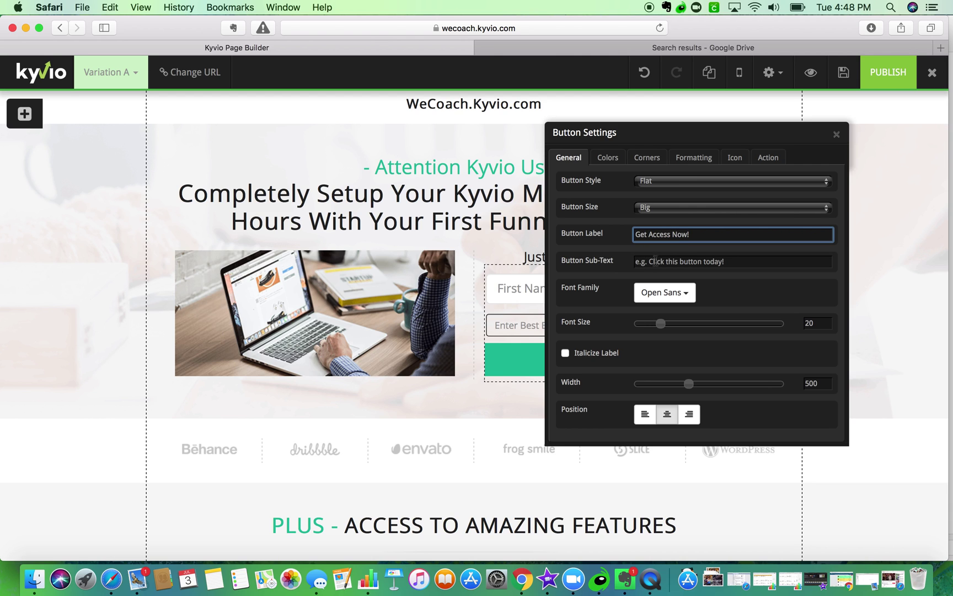
scroll(669, 274, "down", 2)
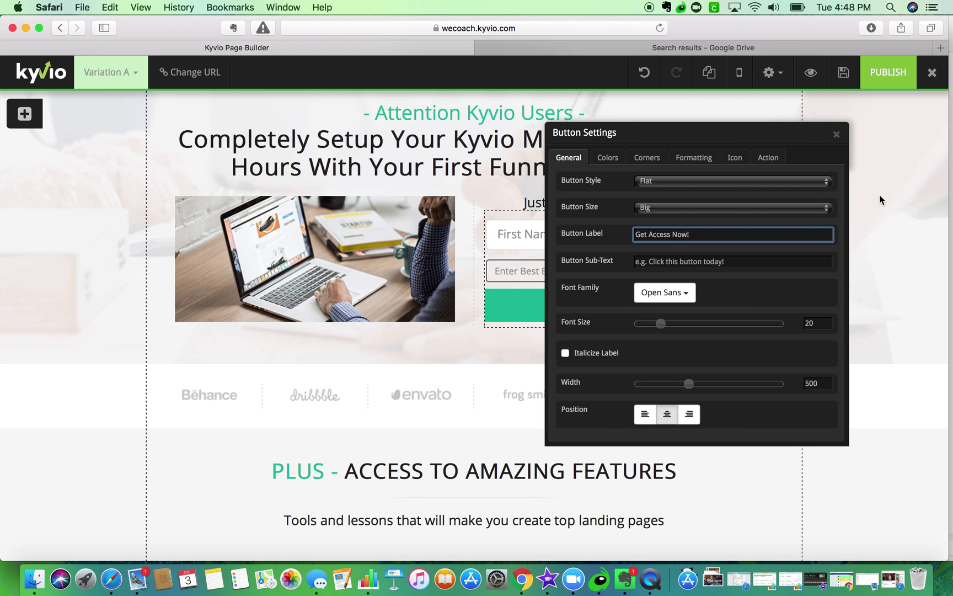
left_click(836, 134)
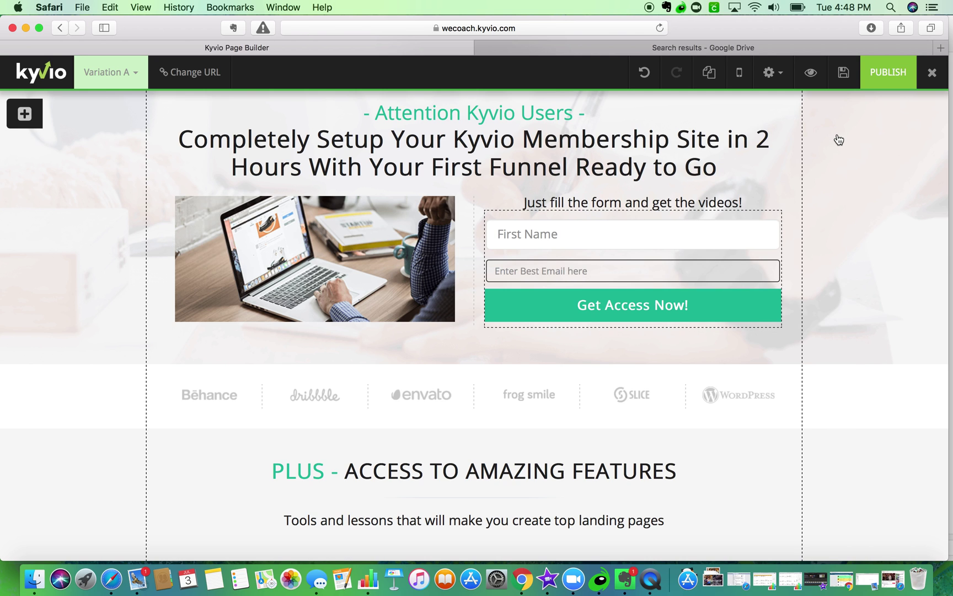
scroll(839, 139, "up", 2)
mouse_move(838, 139)
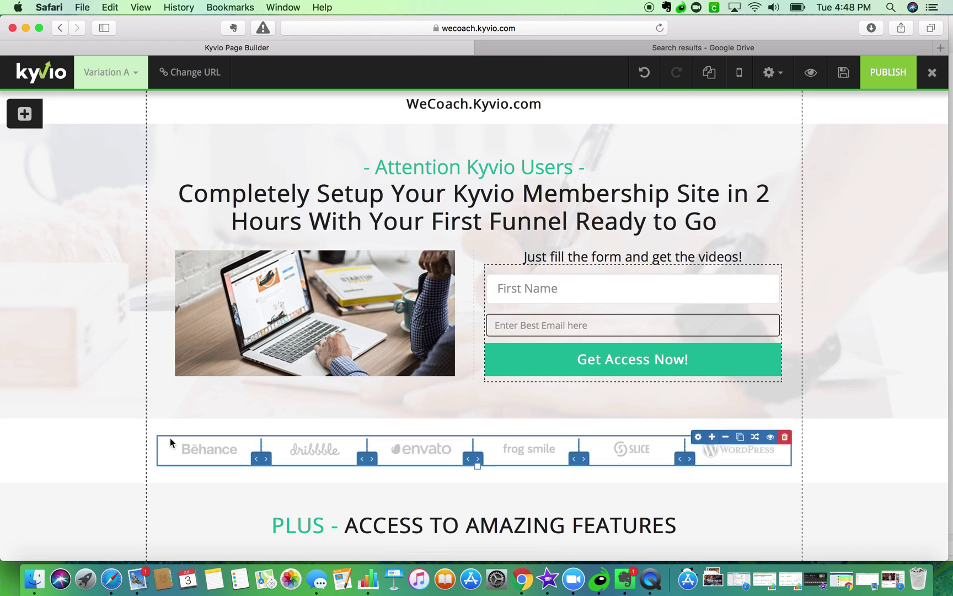
- Swap the Behance logo for the DIGIMARCON logo from the Media wm/clients folder
mouse_move(188, 444)
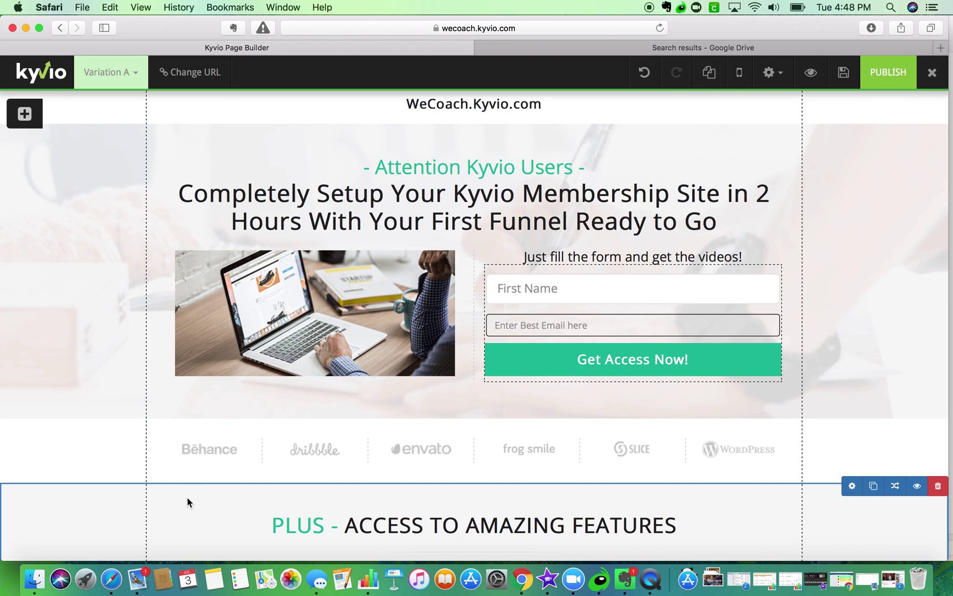
left_click(185, 440)
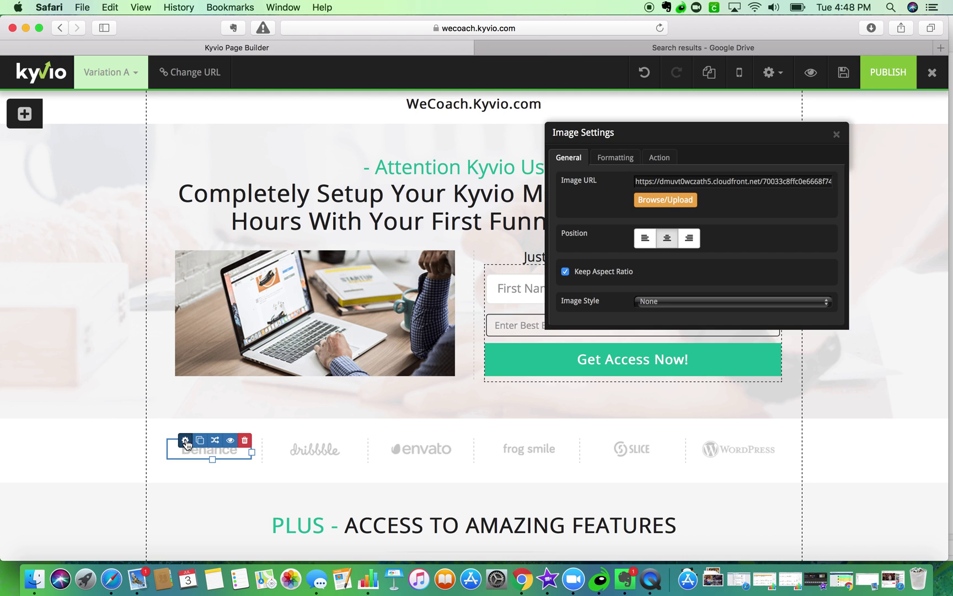
left_click(669, 201)
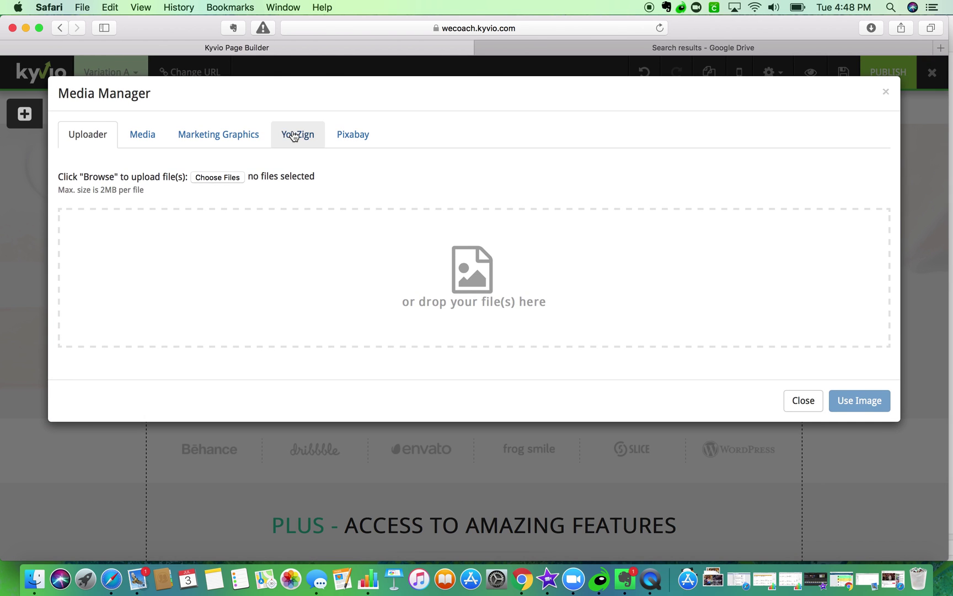
left_click(151, 141)
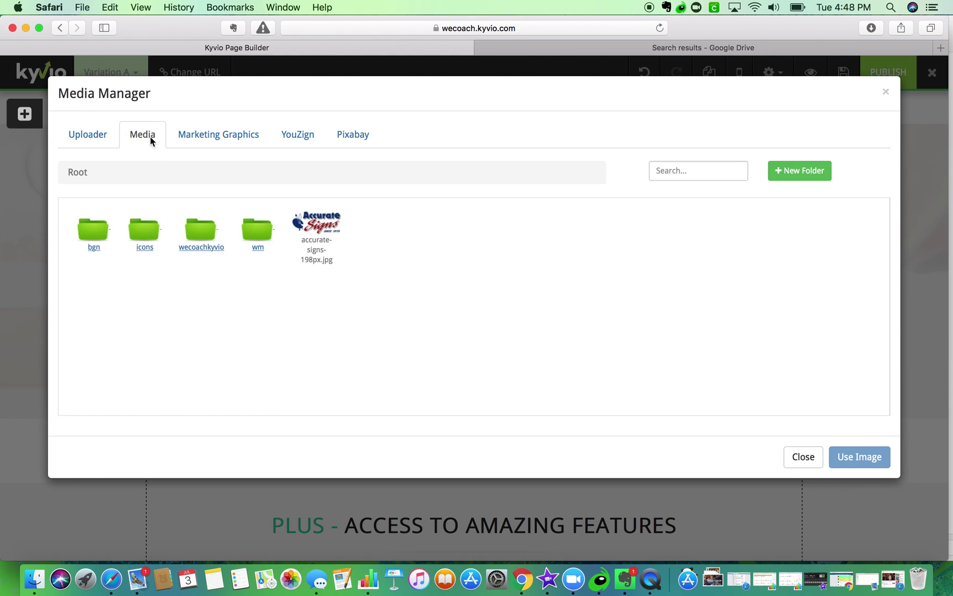
double_click(257, 245)
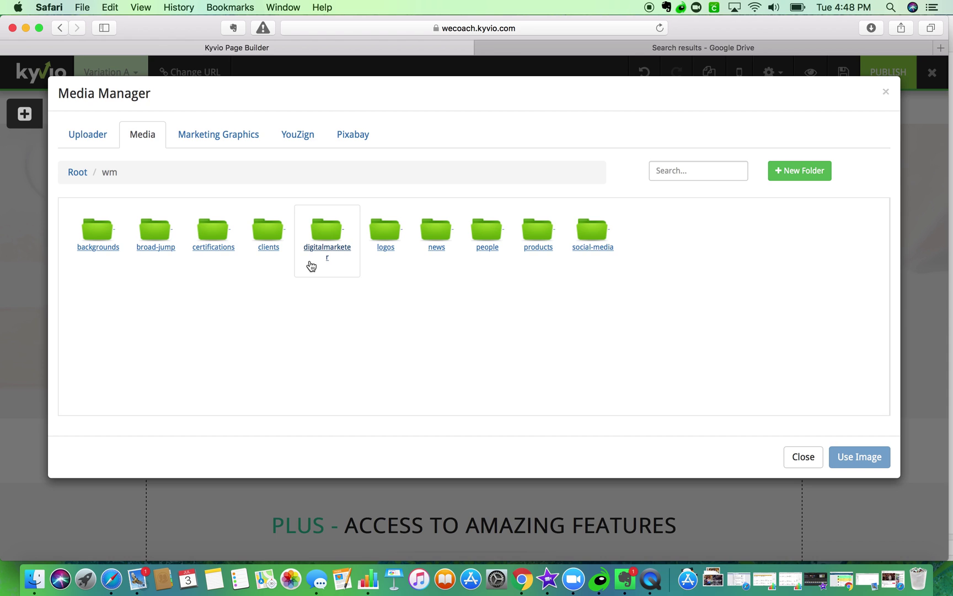
double_click(269, 237)
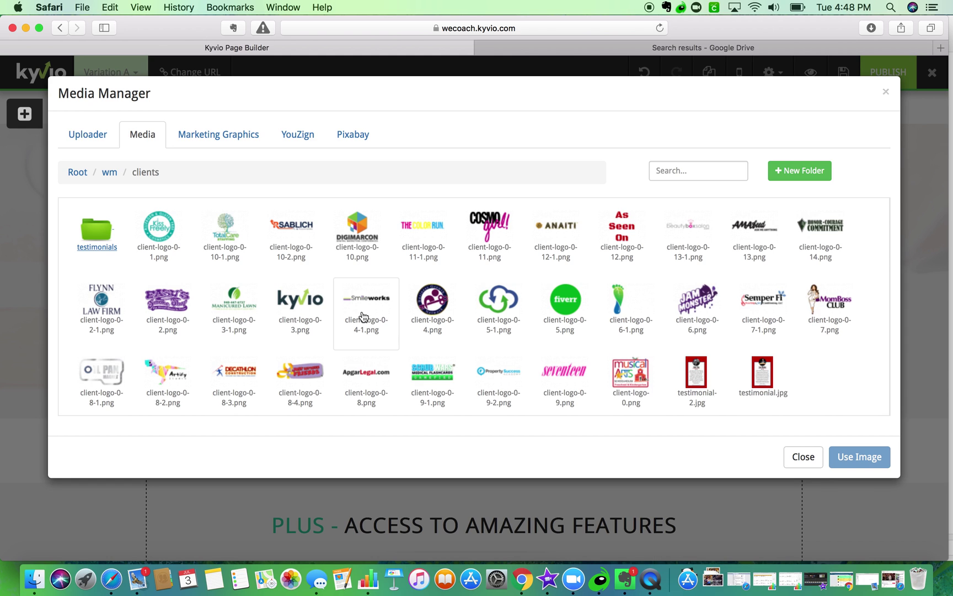
left_click(354, 250)
left_click(852, 457)
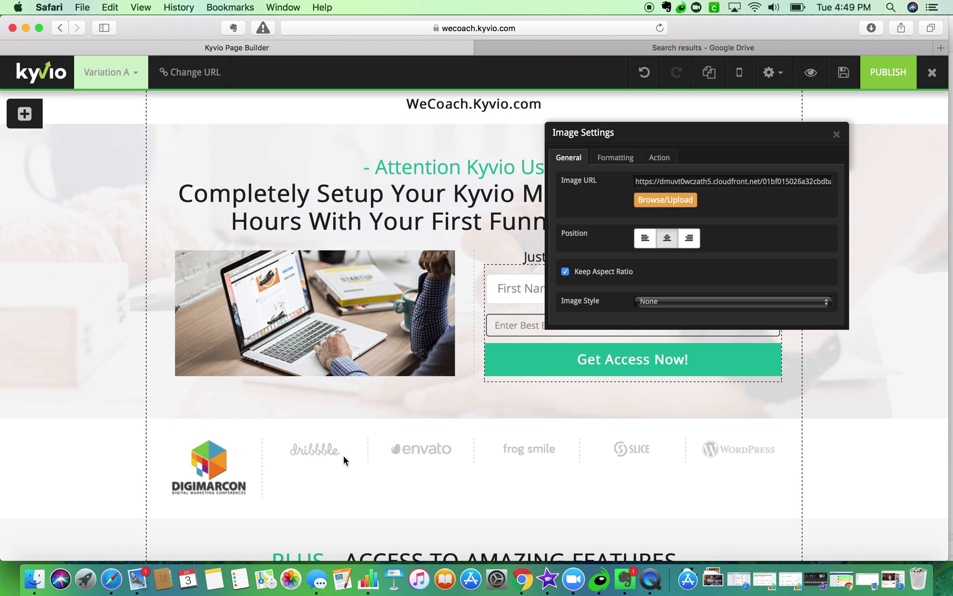
- Replace the dribbble logo with the seventeen logo
left_click(836, 134)
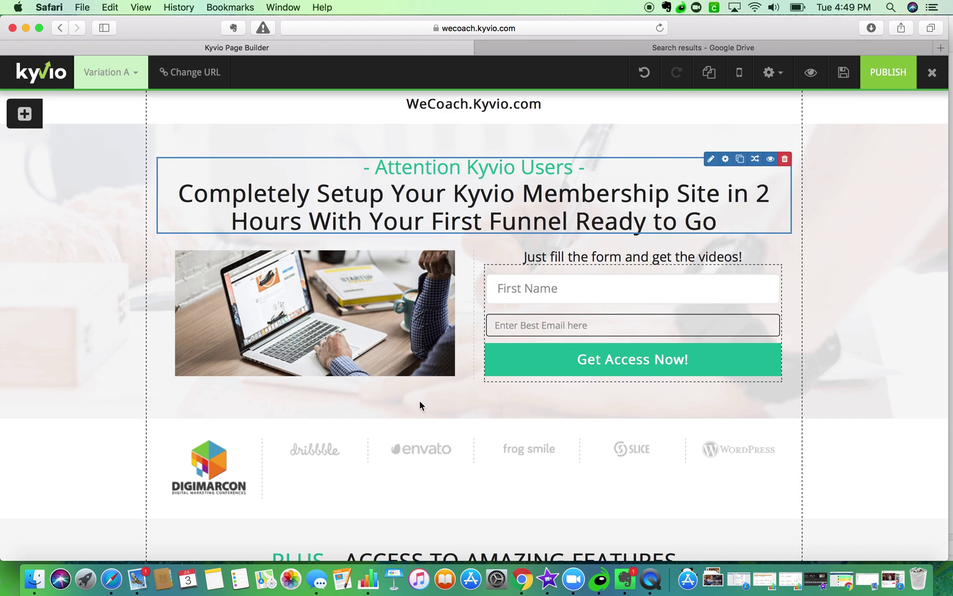
left_click(285, 455)
left_click(290, 440)
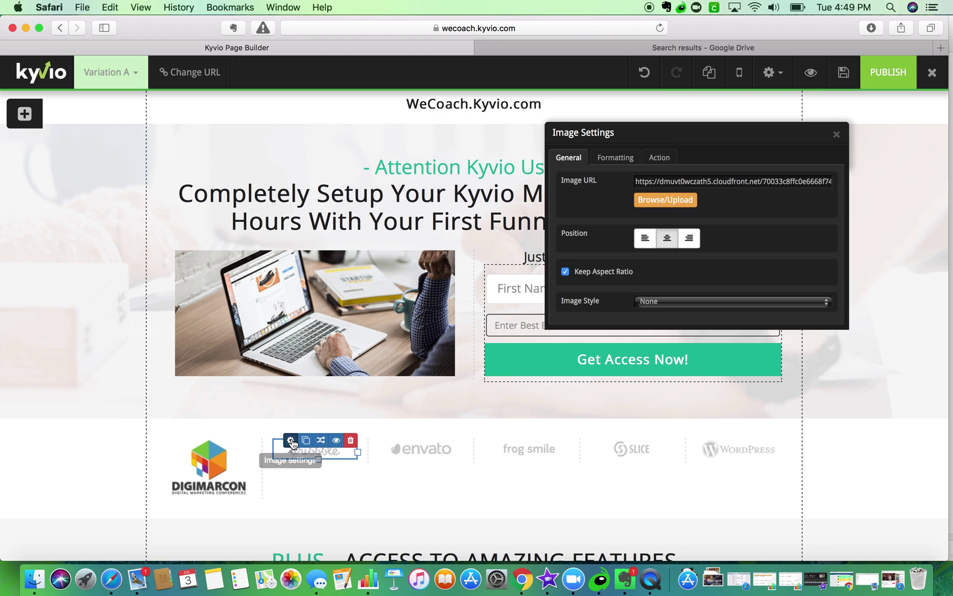
left_click(665, 200)
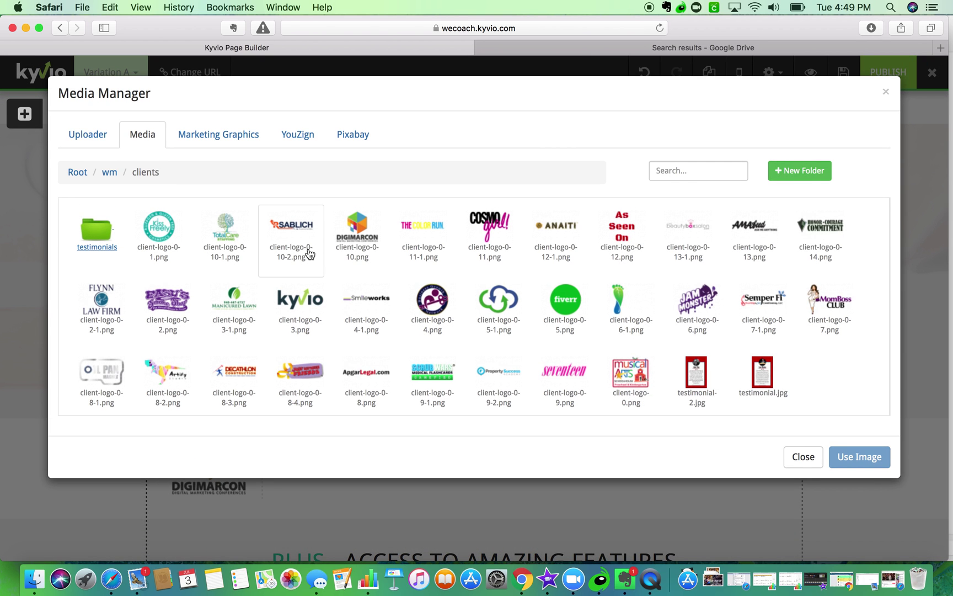
left_click(559, 378)
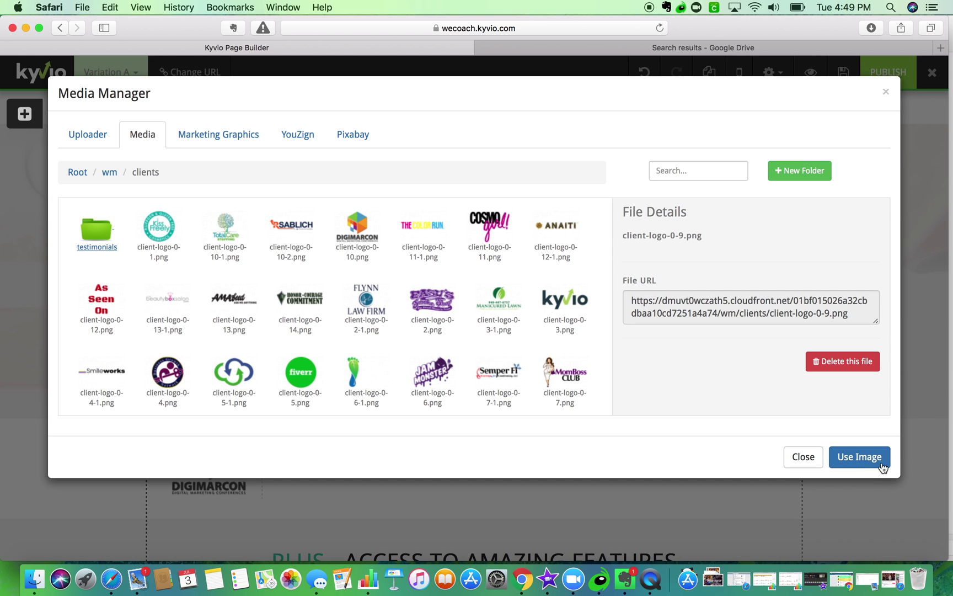
left_click(865, 458)
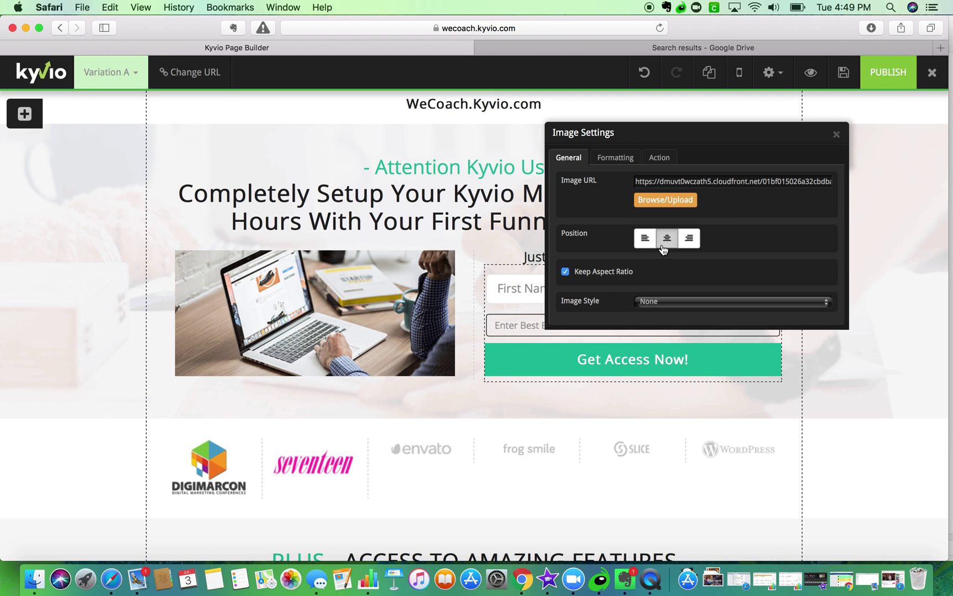
- Add the Cosmo Girl logo to the row and move it to the fifth slot
left_click(665, 200)
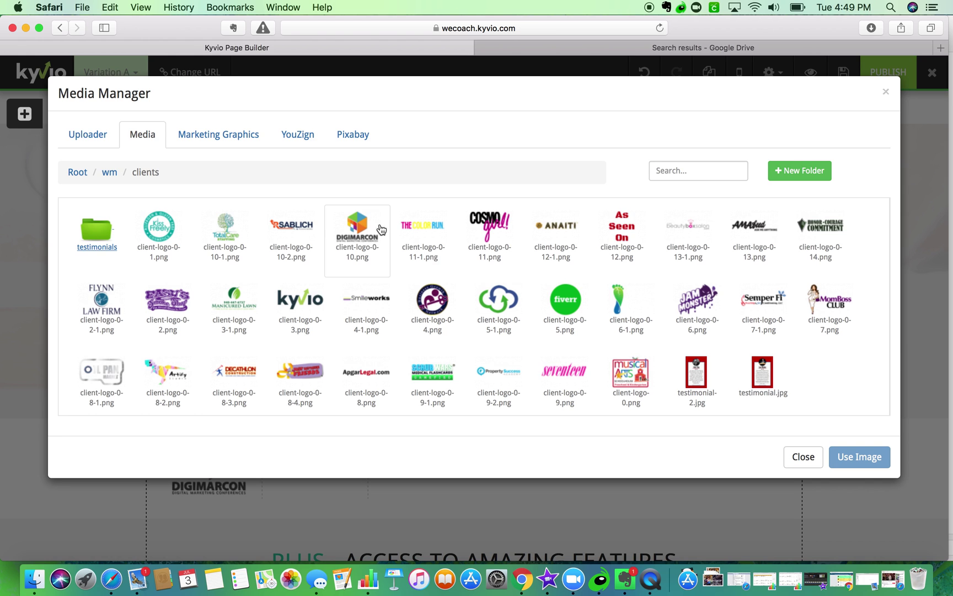
left_click(482, 232)
left_click(862, 457)
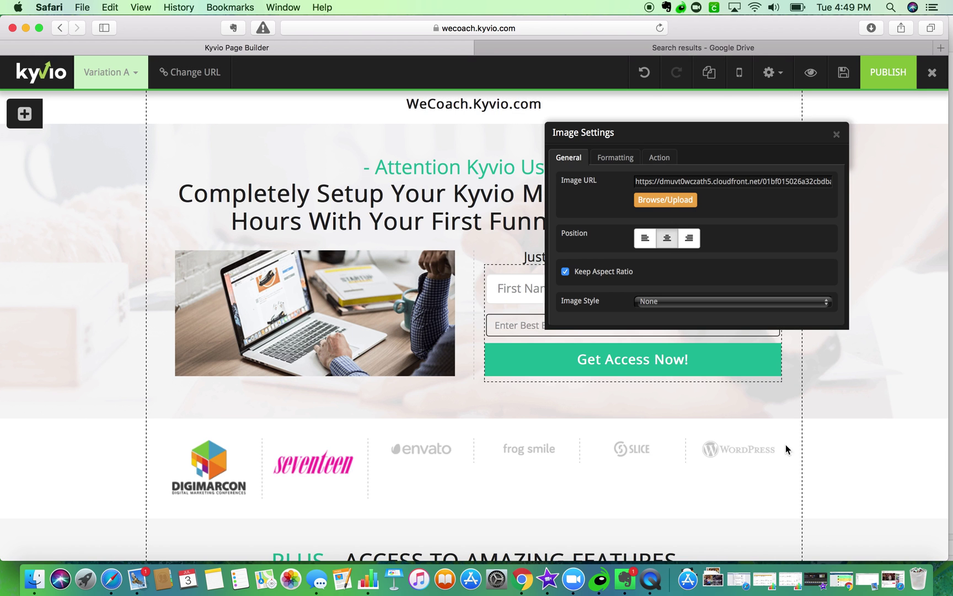
left_click(837, 136)
left_click_drag(326, 447, 619, 469)
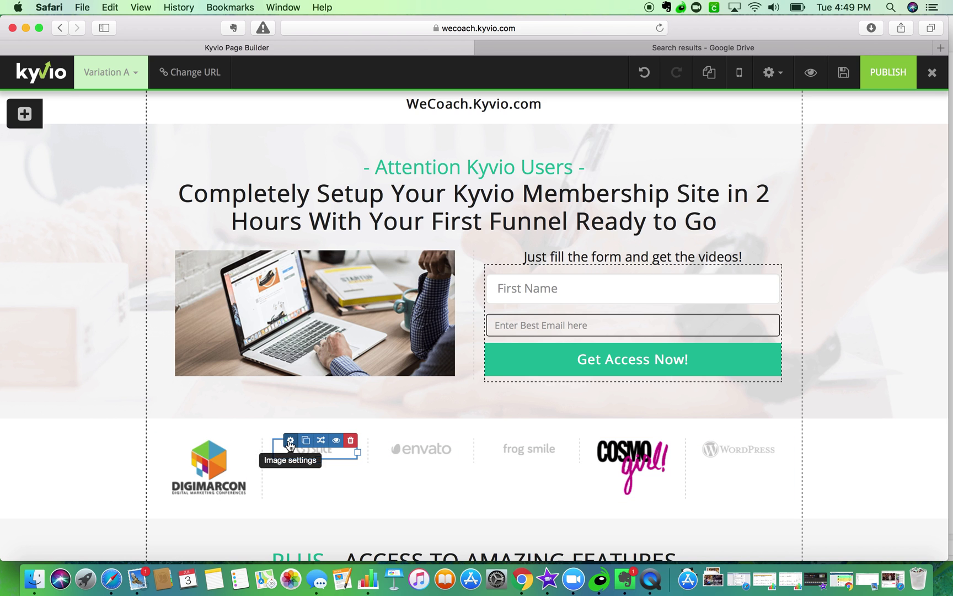
- Replace the SLICE logo with the seventeen logo
left_click(290, 441)
left_click(658, 206)
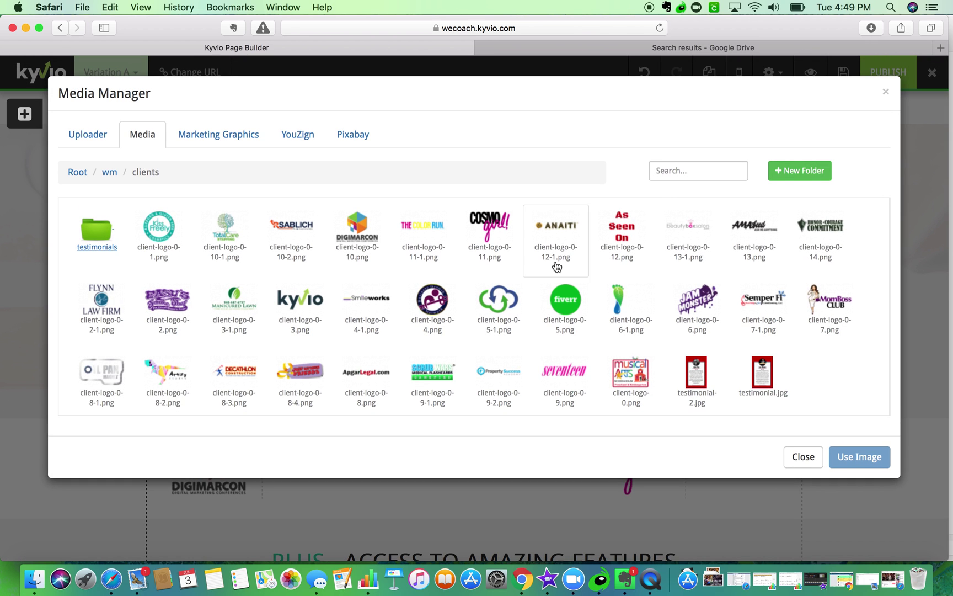
left_click(568, 368)
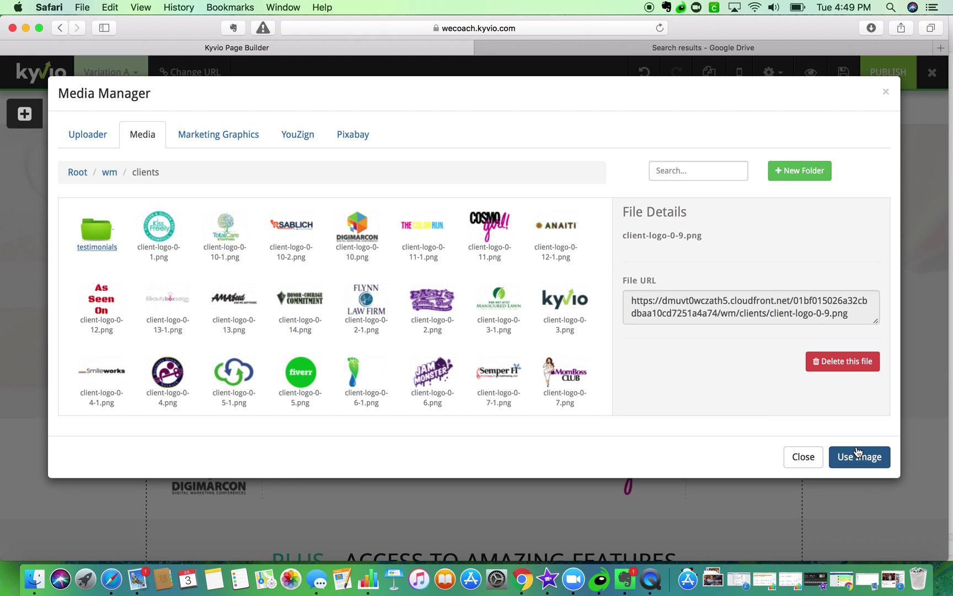
left_click(857, 451)
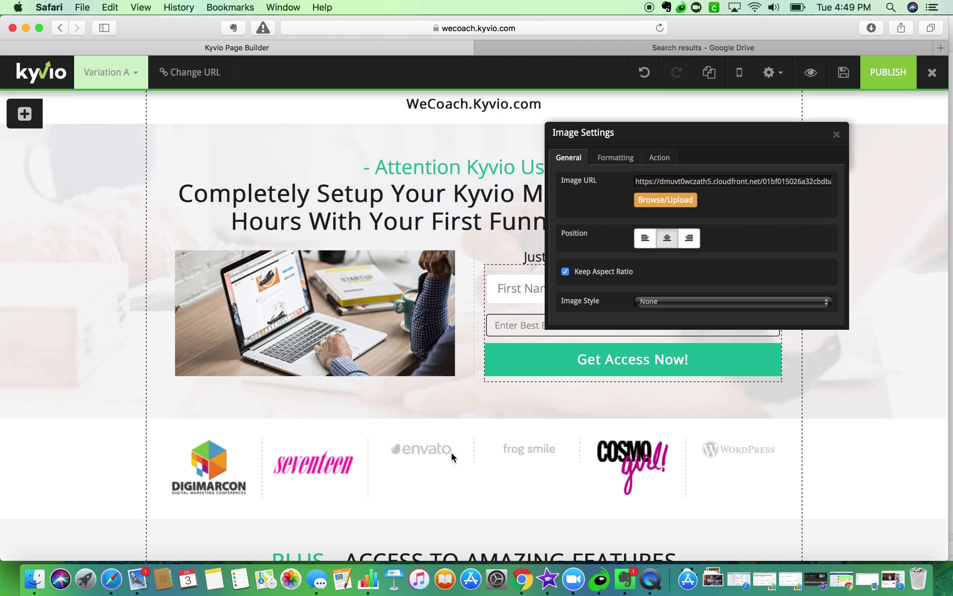
left_click(836, 134)
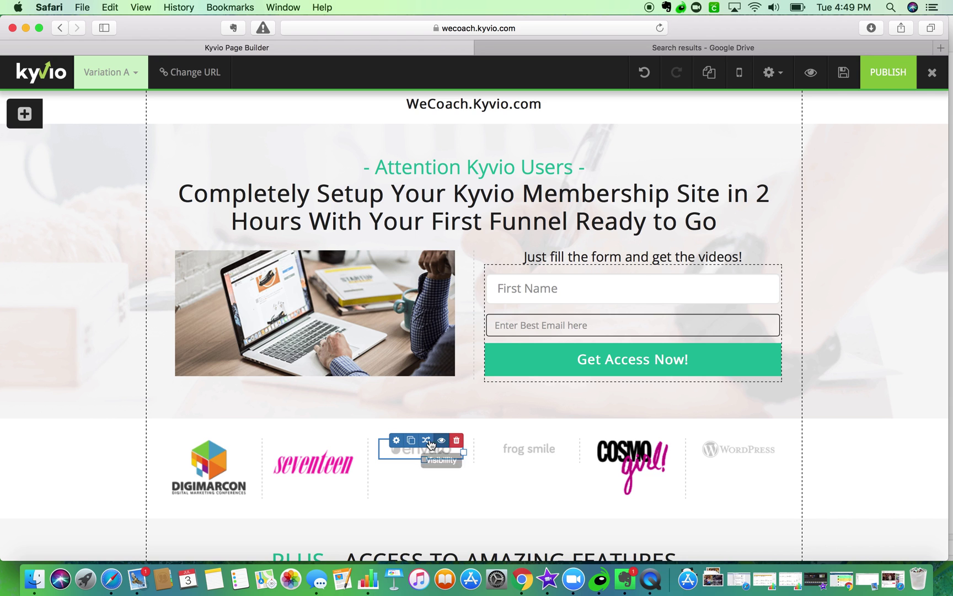
- Replace the envato logo with the kyvio logo
left_click(396, 440)
left_click(640, 201)
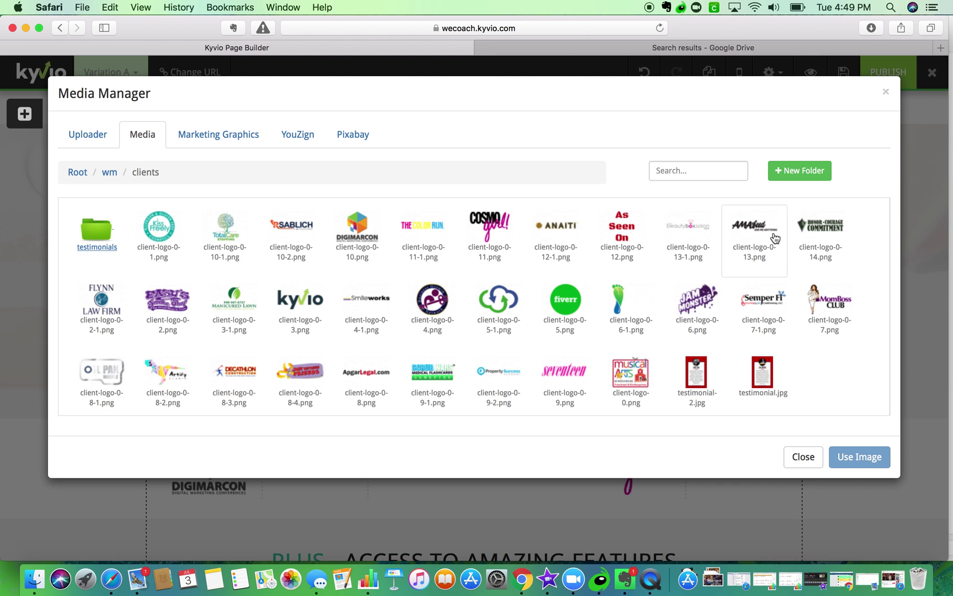
left_click(303, 307)
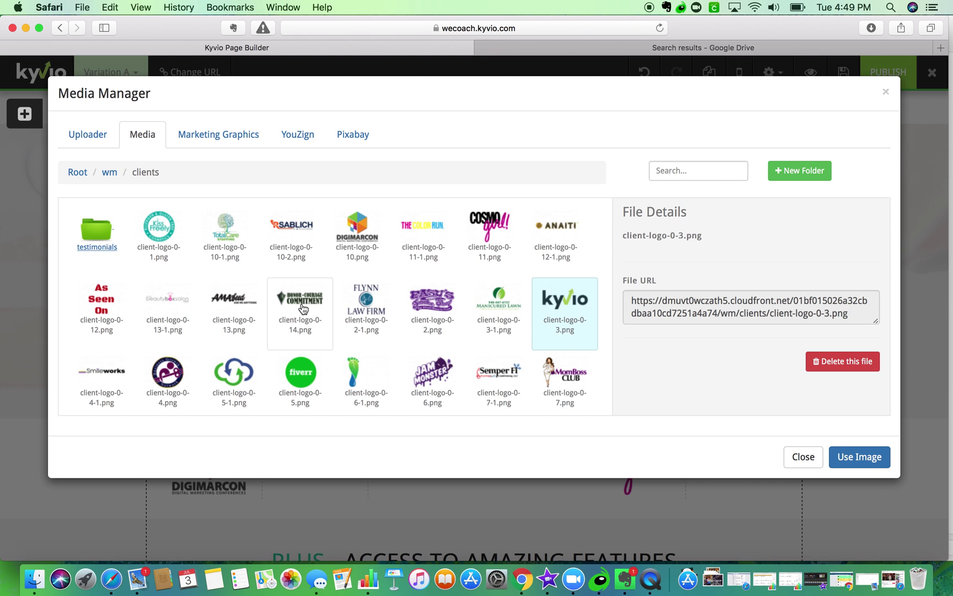
left_click(847, 453)
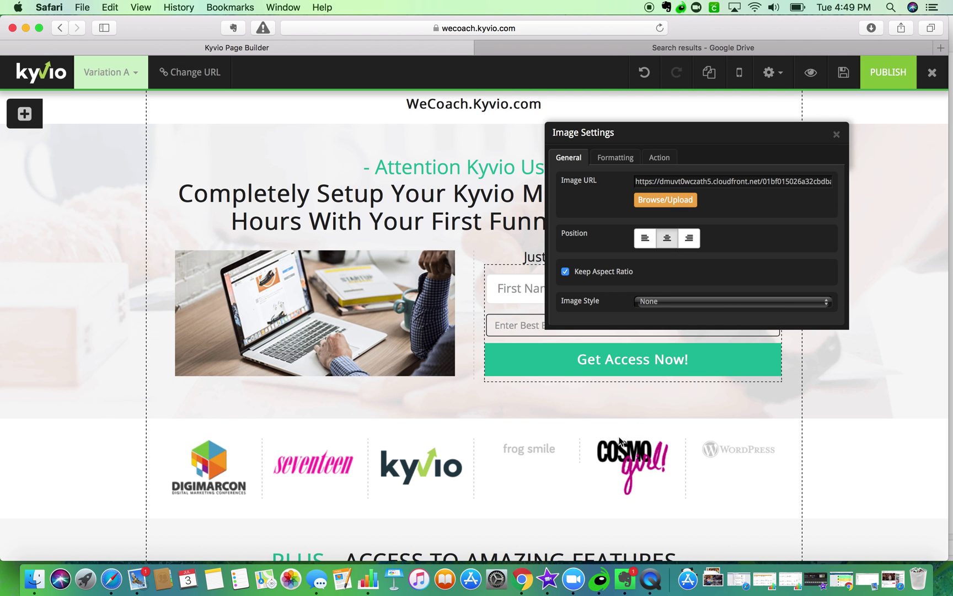
left_click(836, 134)
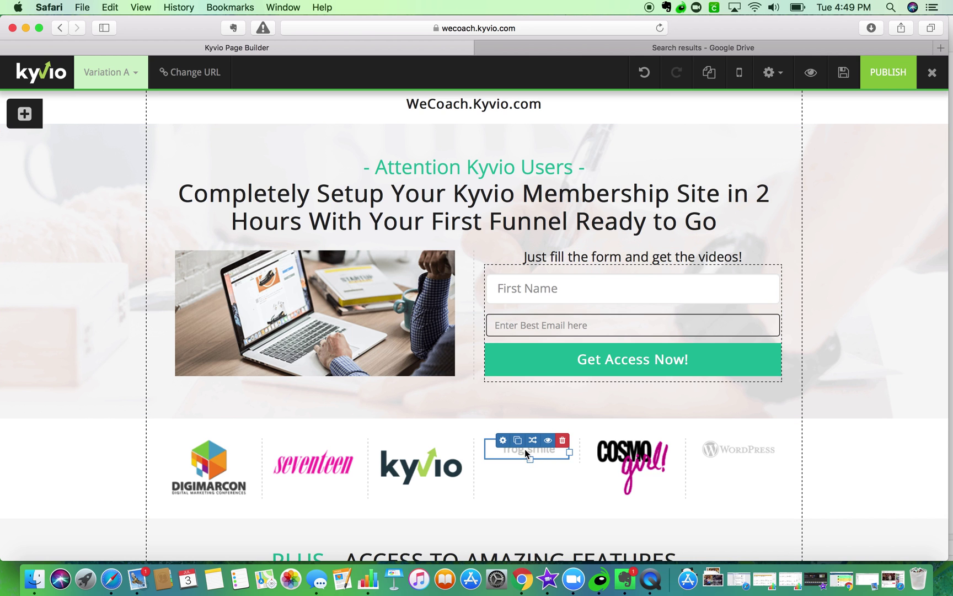
- Replace the frog smile logo with the AMA logo, client-logo-0-13.png
left_click(503, 439)
left_click(651, 200)
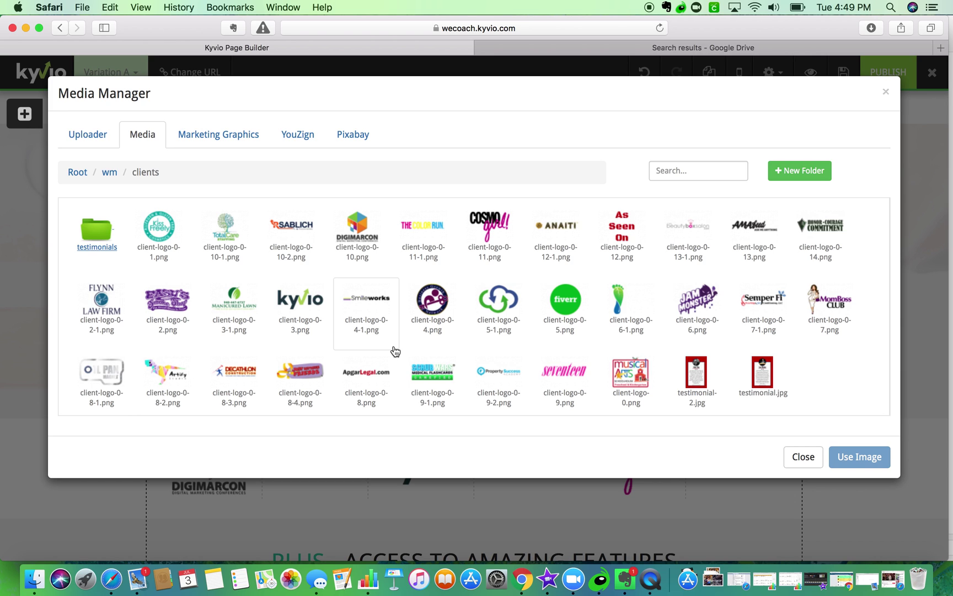
left_click(754, 236)
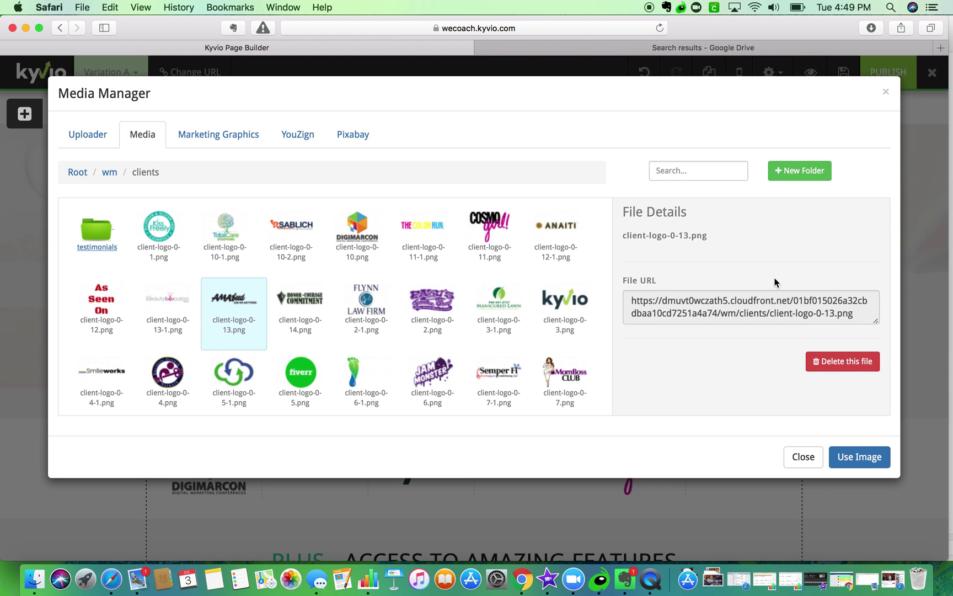
left_click(875, 457)
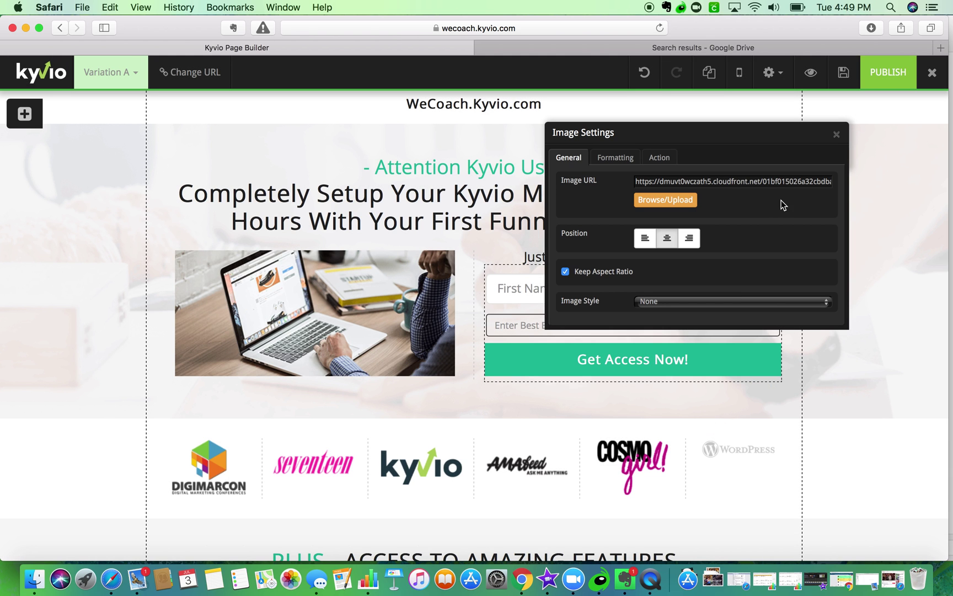
left_click(836, 134)
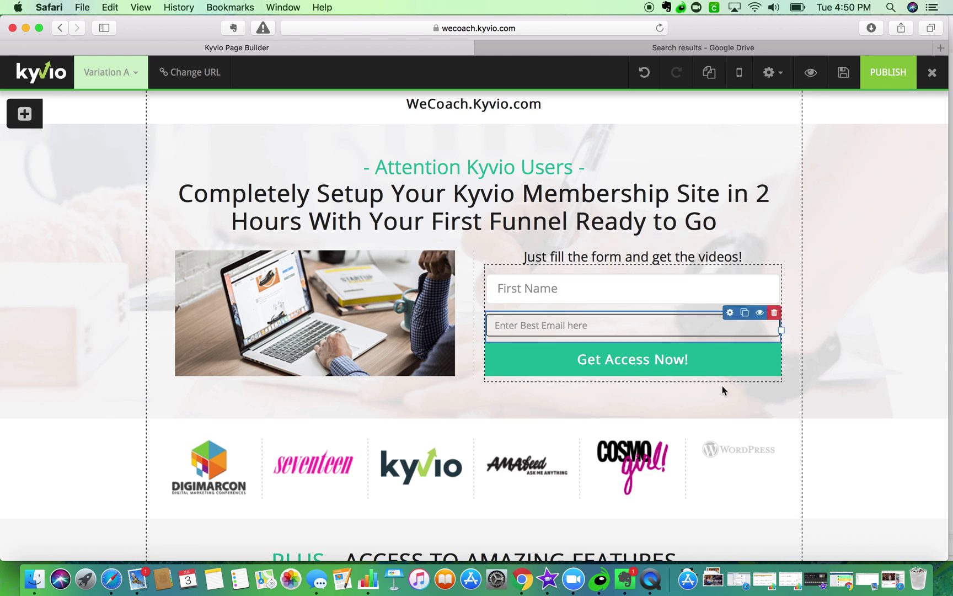
- Replace the WordPress logo with the purple circular network logo
left_click(714, 440)
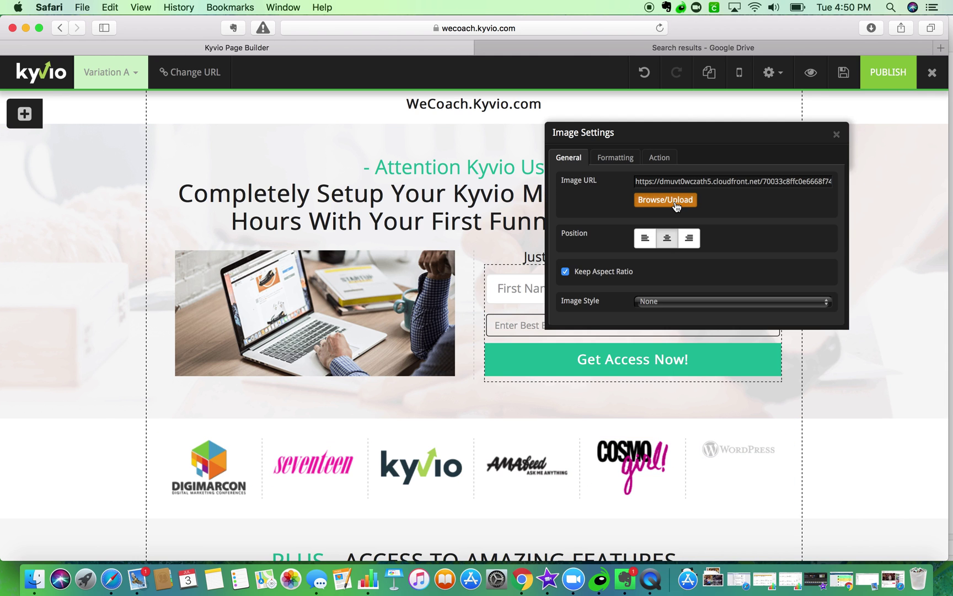
left_click(676, 207)
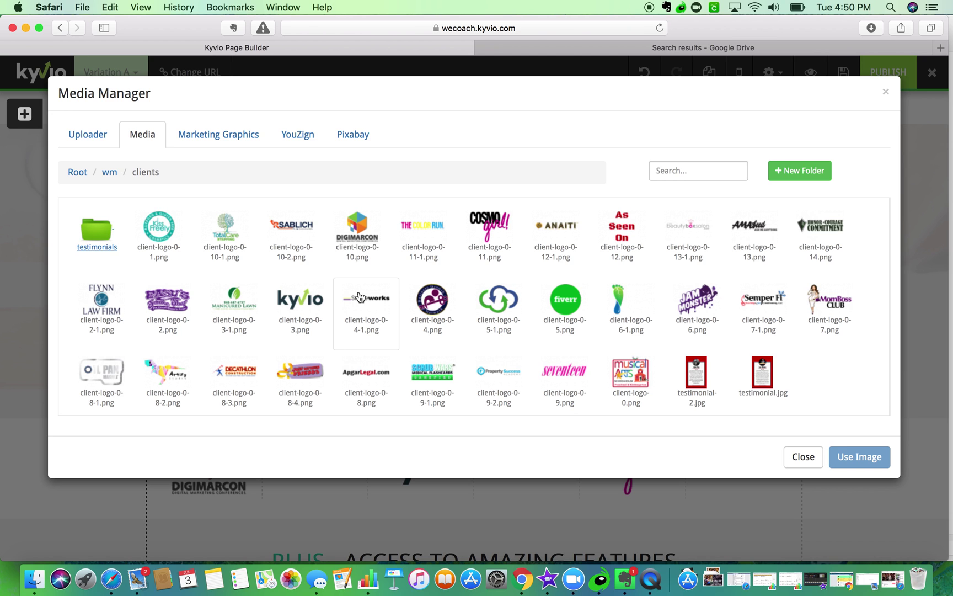
left_click(436, 313)
left_click(850, 457)
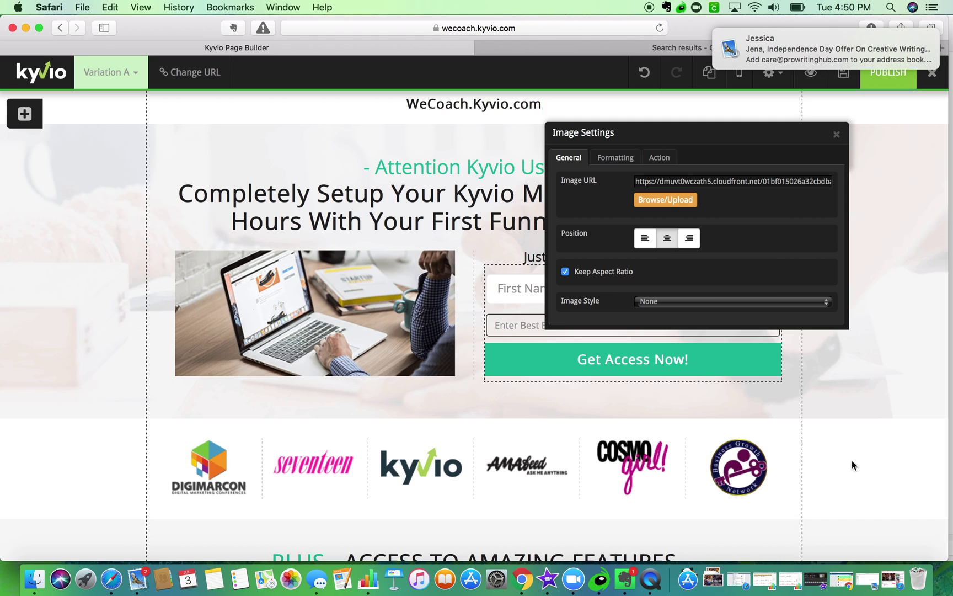
scroll(900, 349, "down", 5)
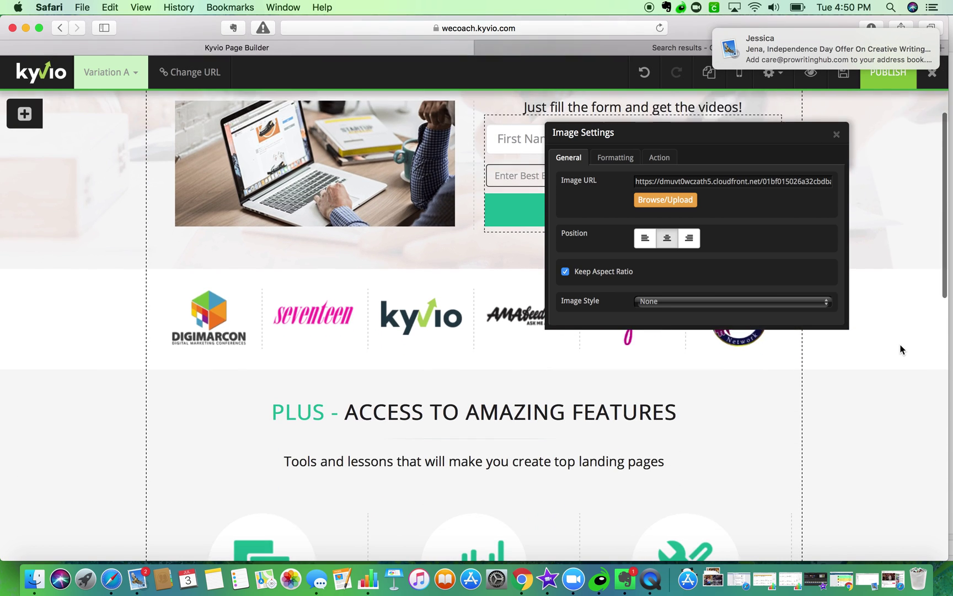
scroll(901, 349, "up", 2)
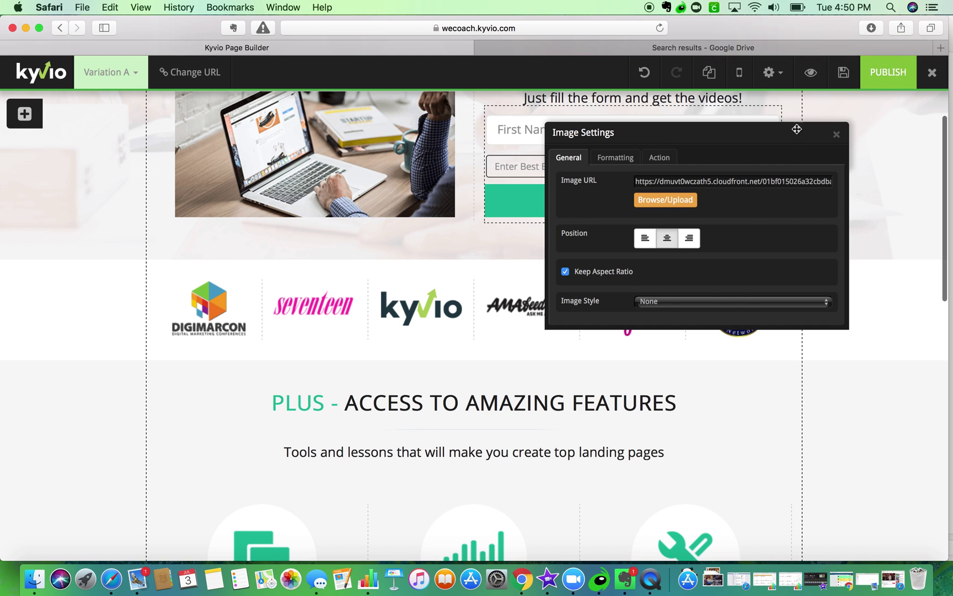
- Rename the features section heading from FEATURES to BONUS TEMPLATES
left_click(836, 137)
scroll(589, 334, "down", 3)
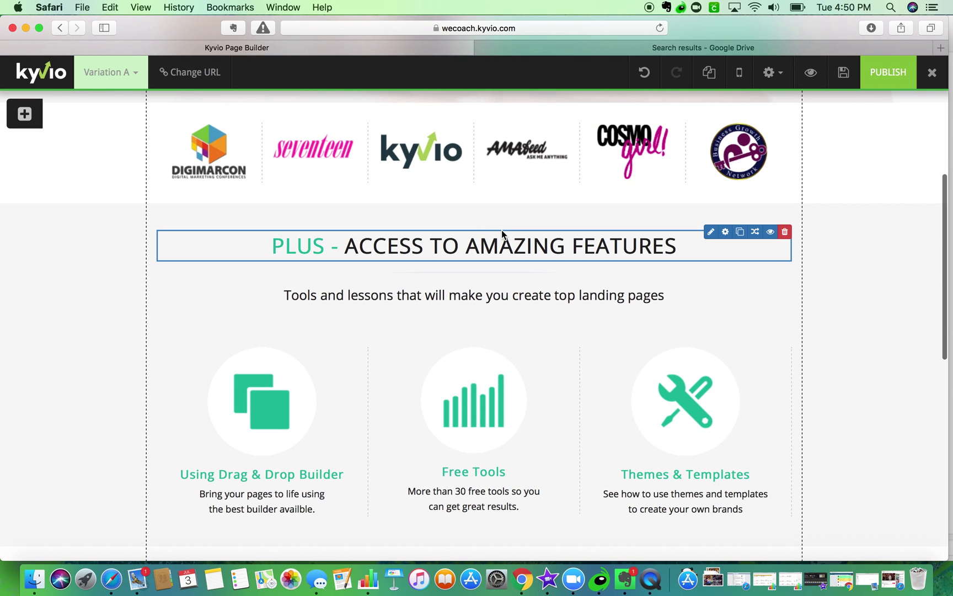
left_click(711, 231)
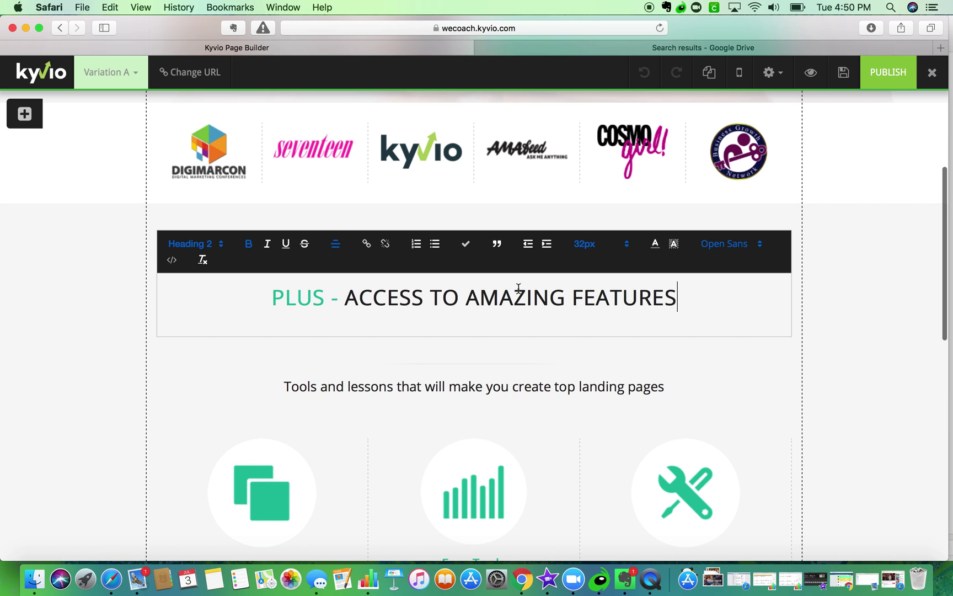
left_click(577, 295)
type("Bo")
key("BackSpace")
key("BackSpace")
left_click_drag(568, 293, 696, 297)
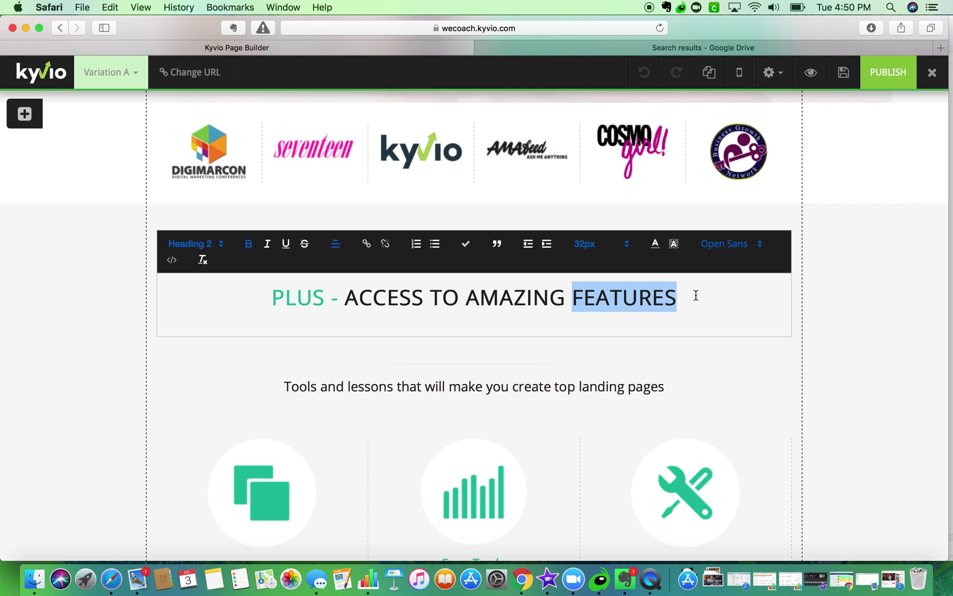
type("BONUS TEMPLATEs")
key("BackSpace")
type("S")
left_click(328, 401)
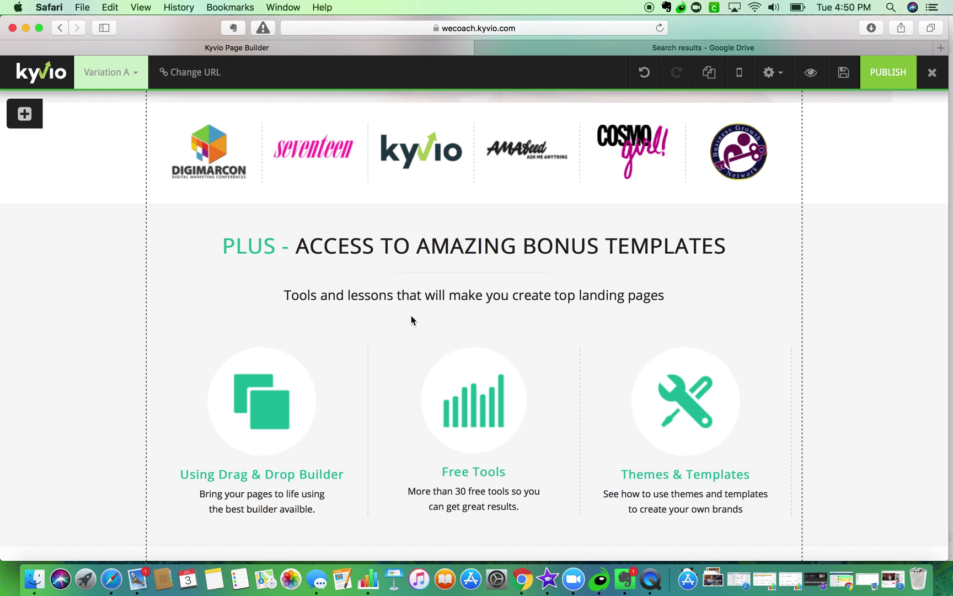
- End the subtitle with 'have you up and running on Kyvio in 2 hours or less!'
mouse_move(621, 288)
left_click(710, 288)
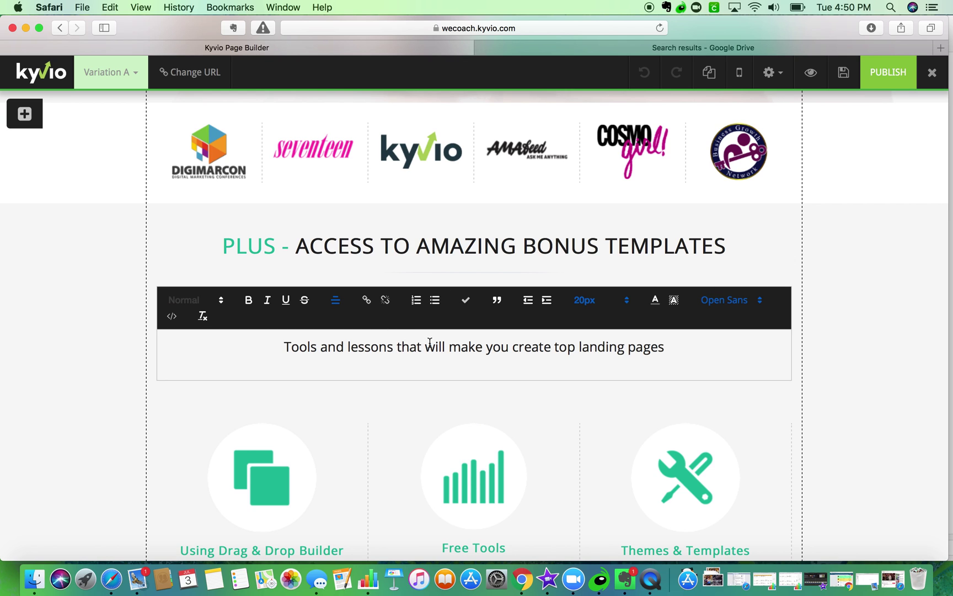
left_click_drag(453, 348, 661, 347)
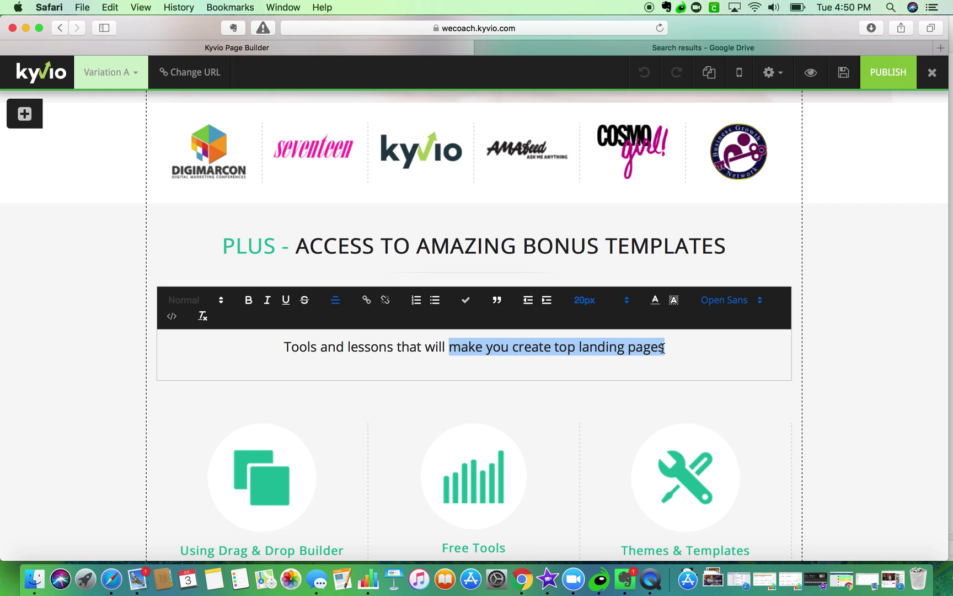
type("have you up and running on Kyvio in 2 hours")
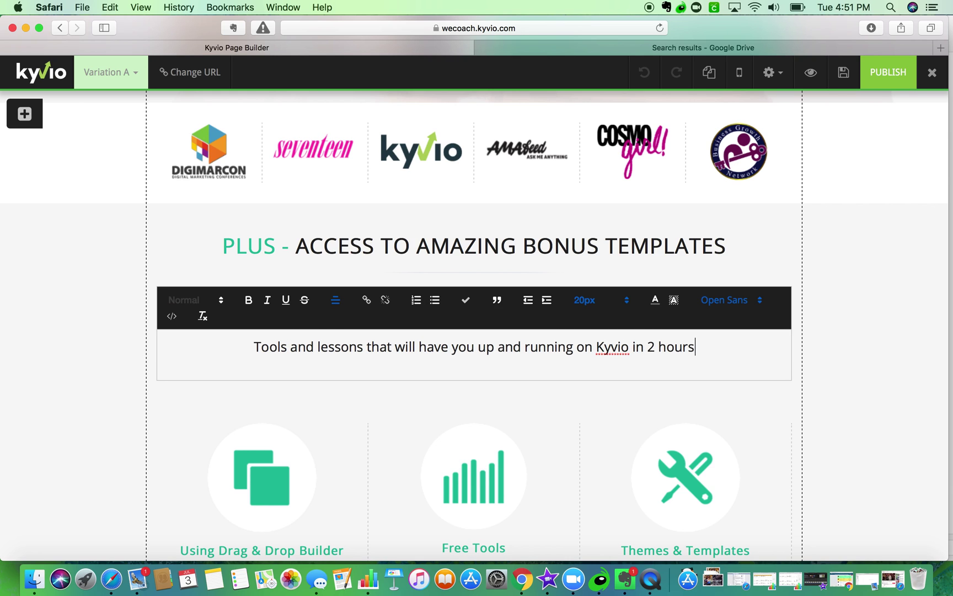
type(" or less")
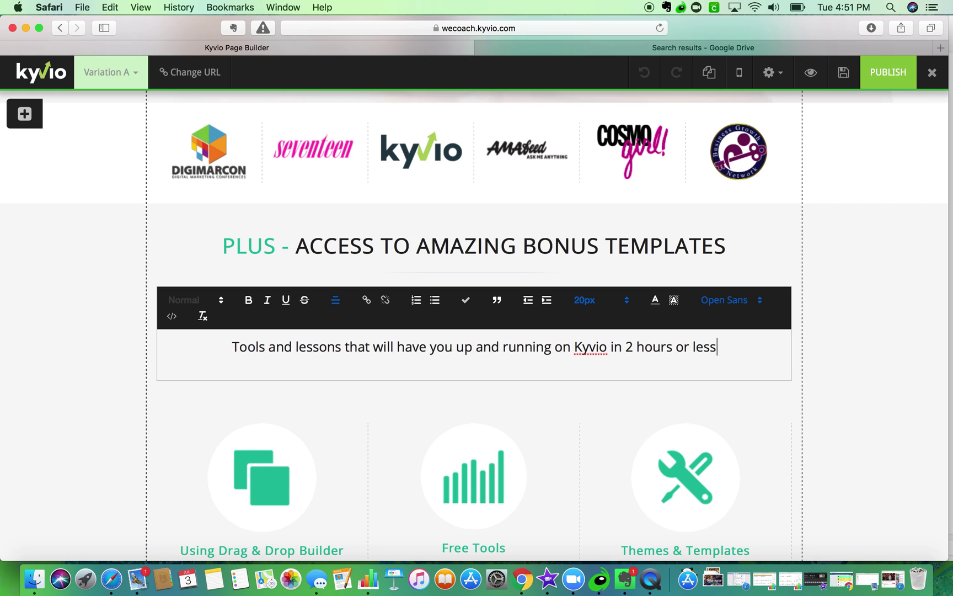
type("!")
left_click(71, 368)
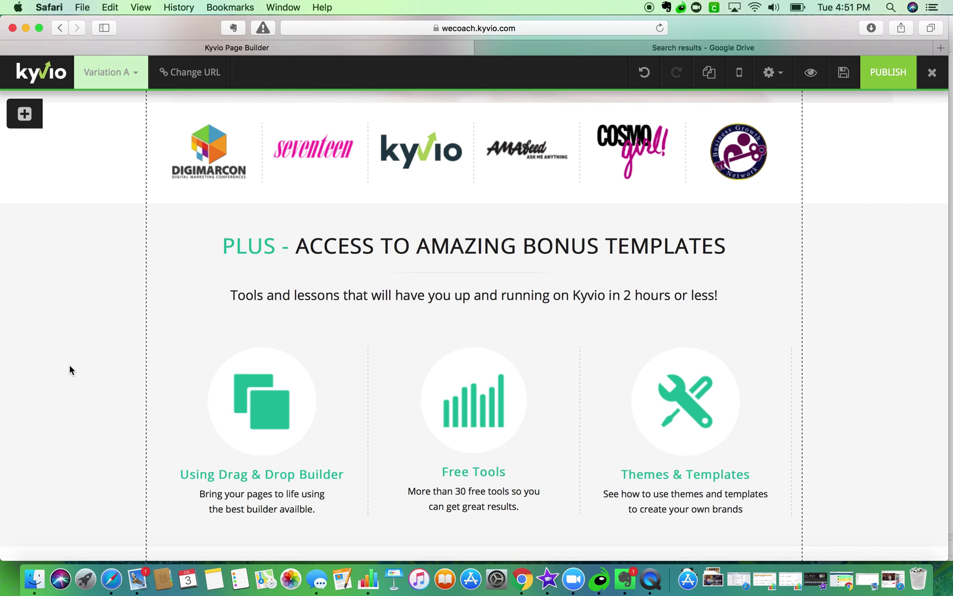
left_click(761, 45)
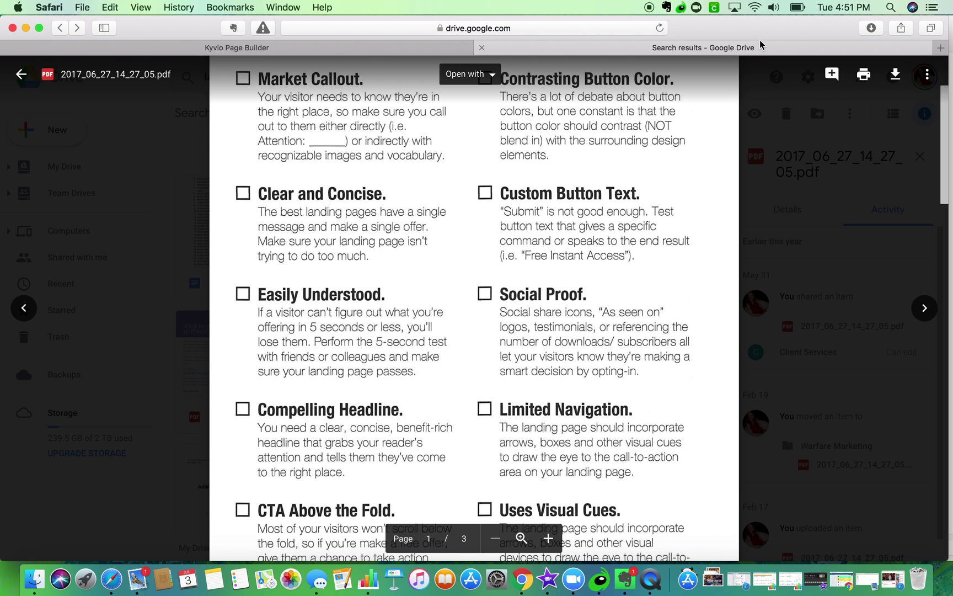
left_click(291, 50)
scroll(453, 166, "up", 10)
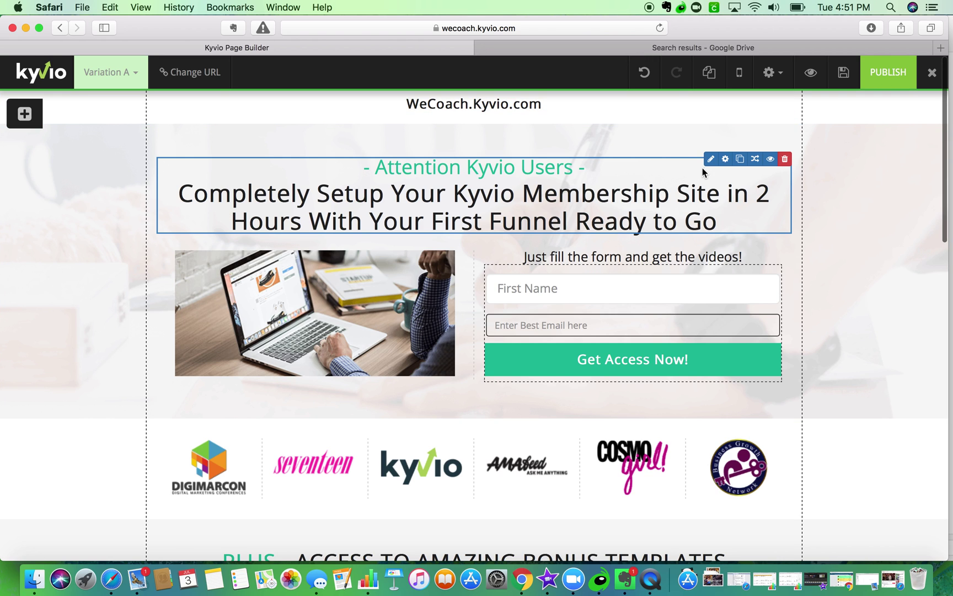
left_click(710, 159)
key("BackSpace")
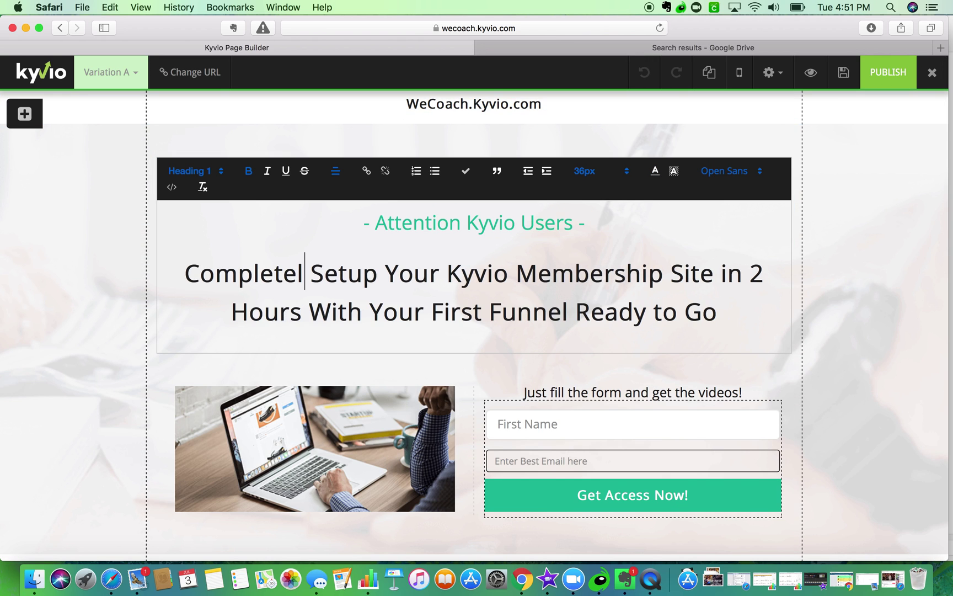
type("y")
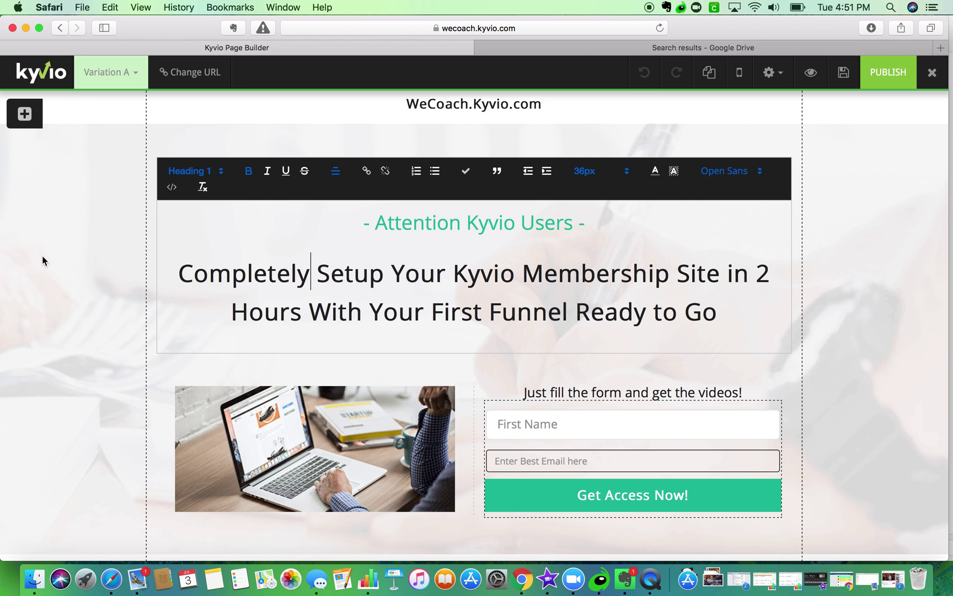
left_click(74, 260)
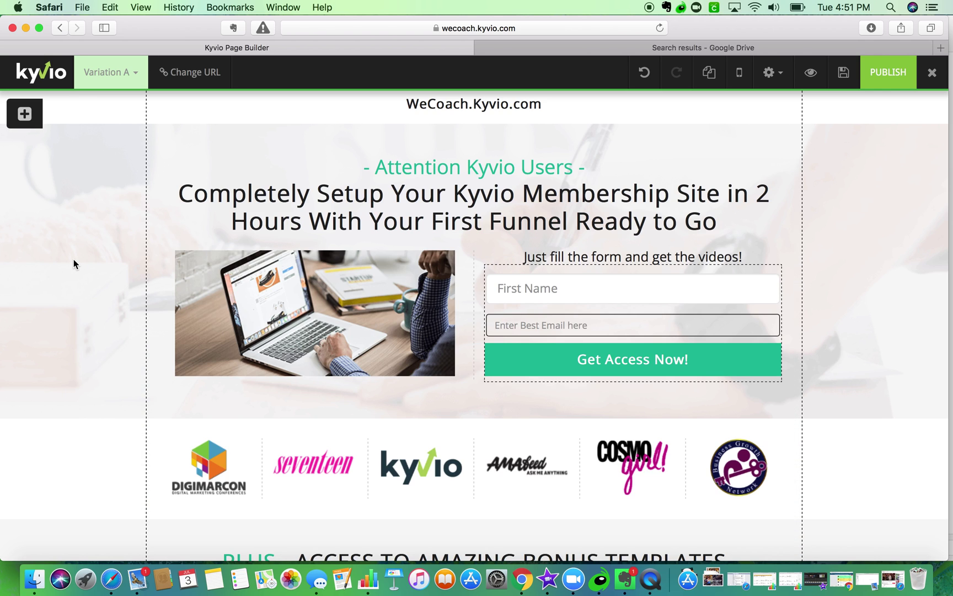
mouse_move(273, 180)
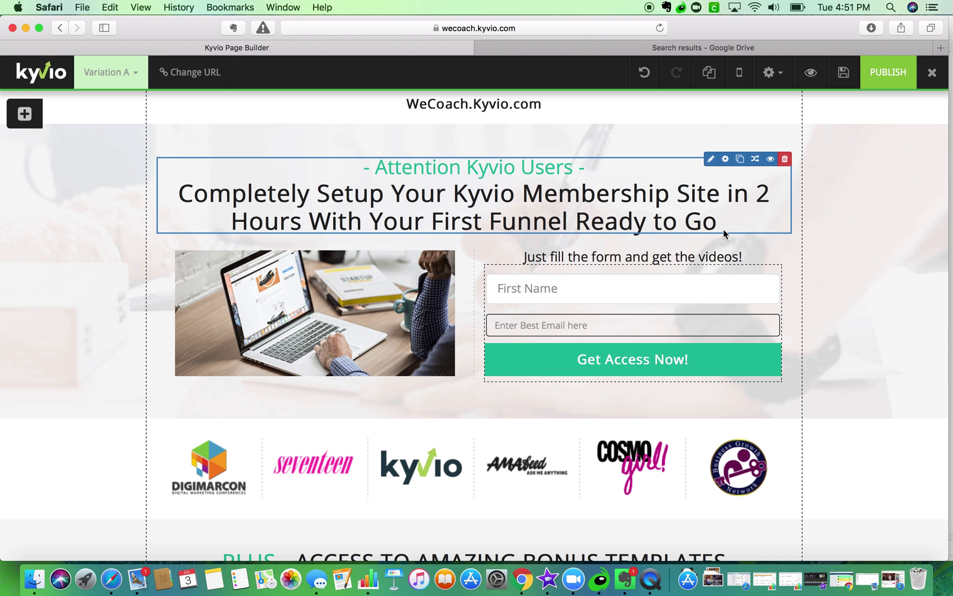
left_click(620, 50)
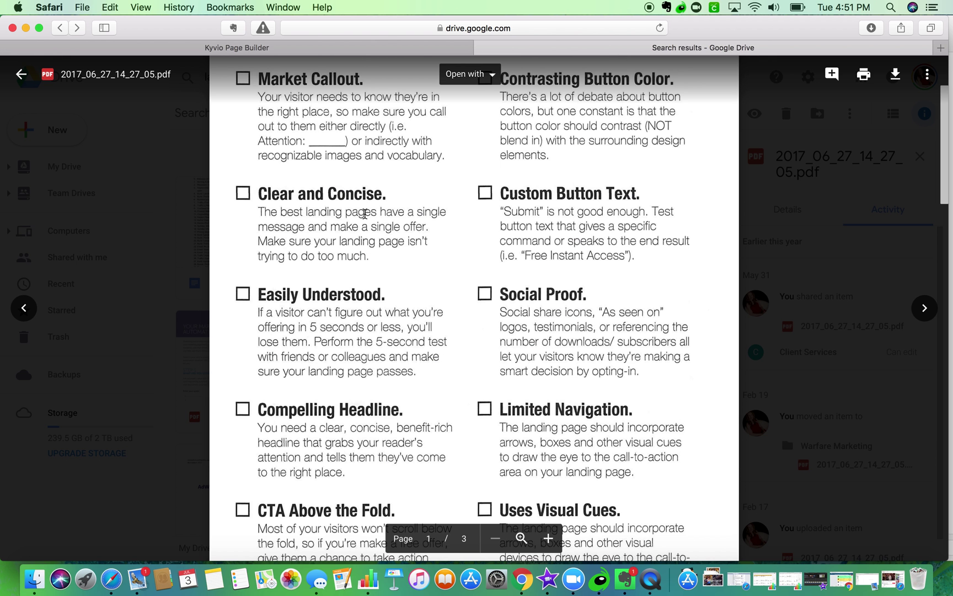
scroll(364, 214, "down", 5)
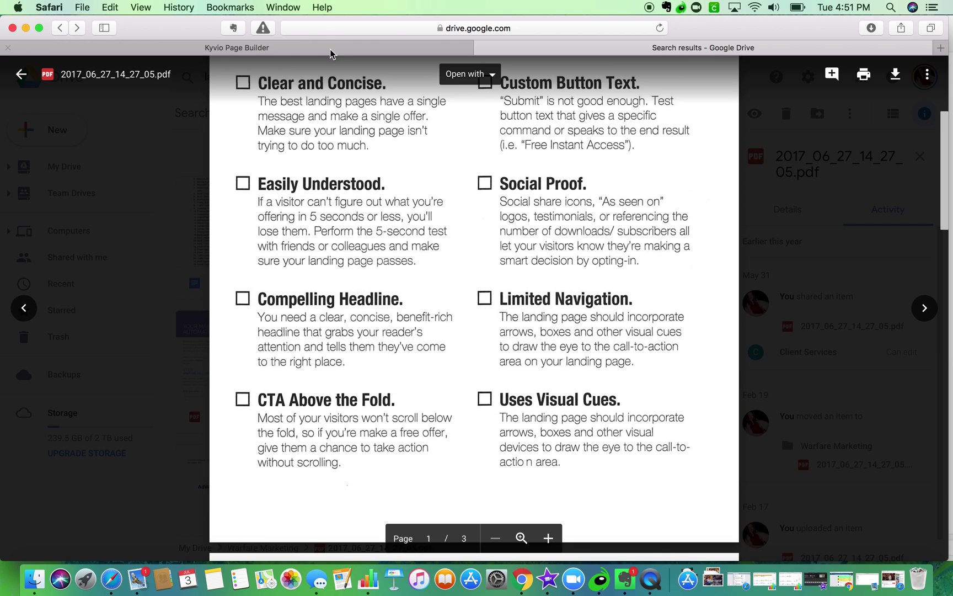
left_click(330, 50)
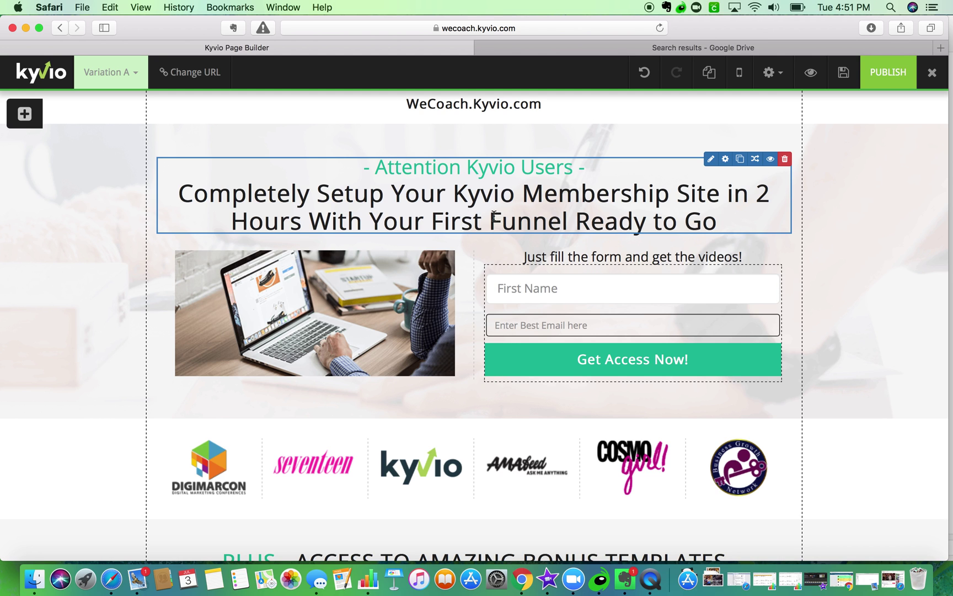
- Switch to the Google Drive tab showing the landing-page checklist PDF
scroll(494, 215, "down", 2)
scroll(500, 215, "up", 2)
left_click(696, 49)
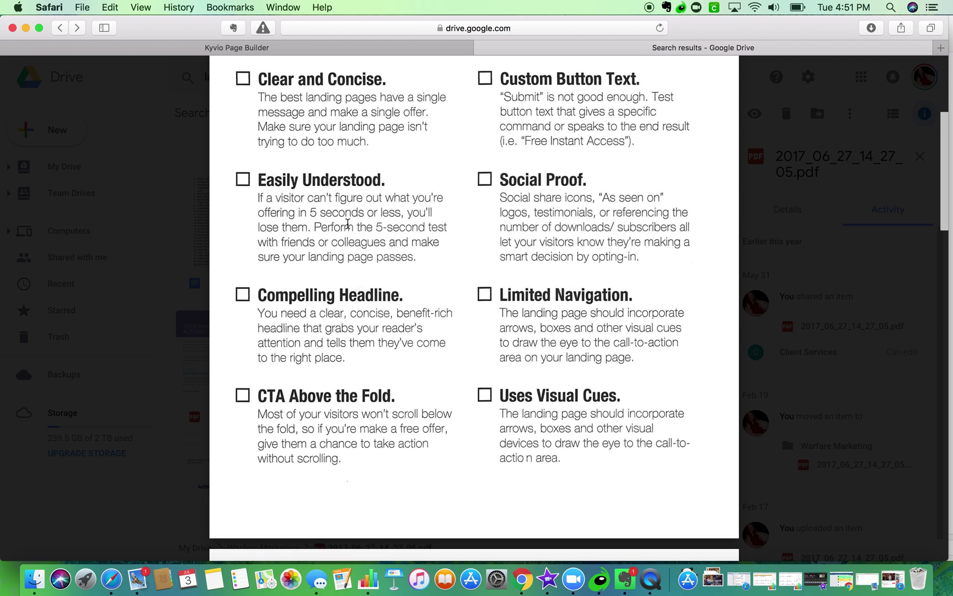
- Scroll the checklist items like Compelling Headline, CTA Above the Fold and Social Proof, then go back to Kyvio
scroll(349, 216, "down", 3)
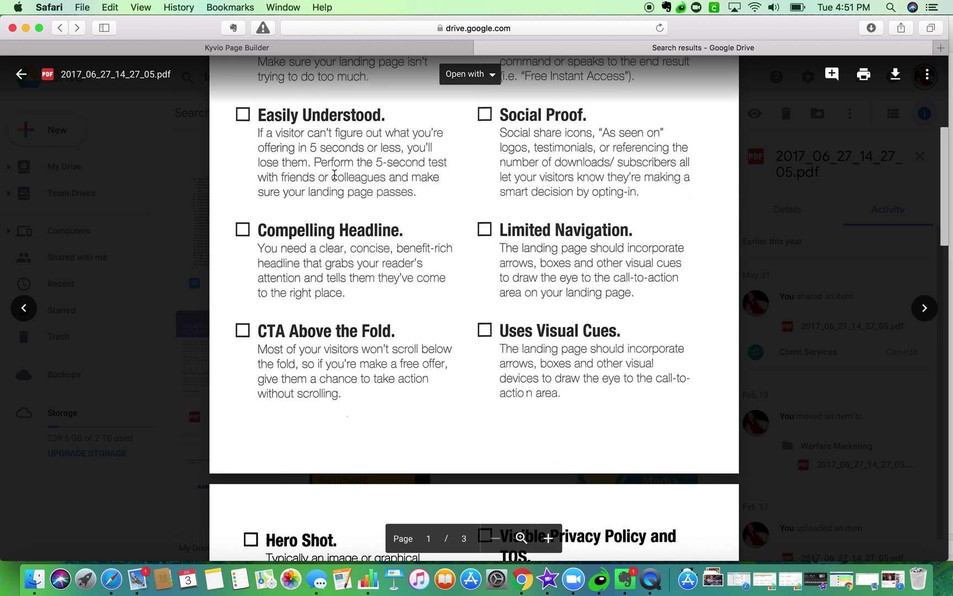
scroll(335, 175, "down", 1)
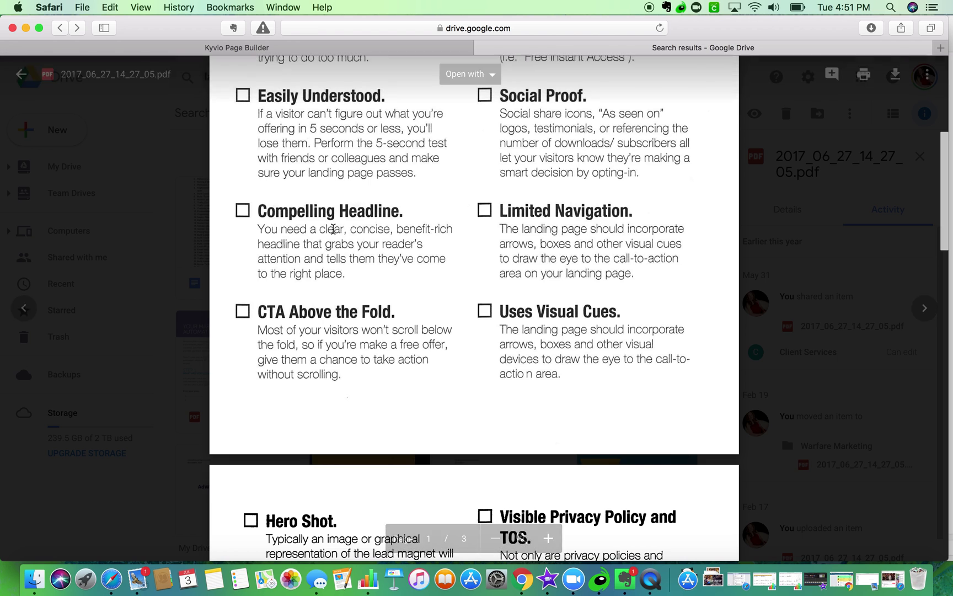
scroll(306, 274, "up", 2)
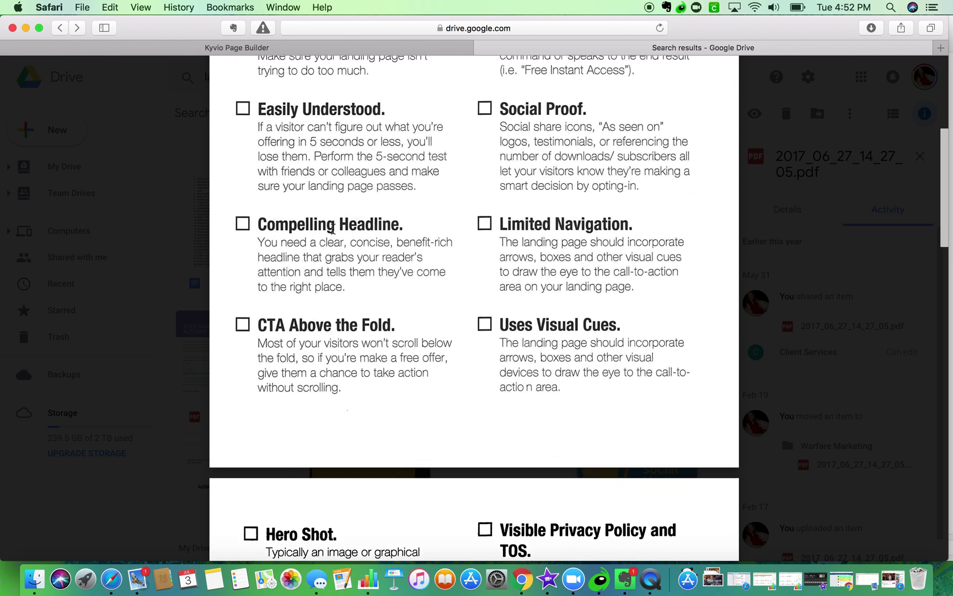
left_click(221, 47)
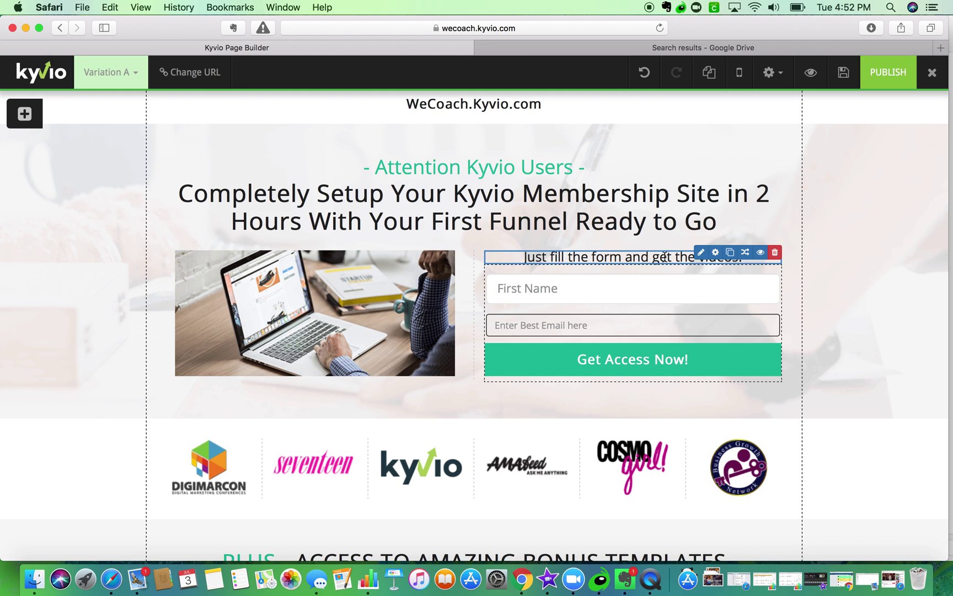
- Reword the form intro to 'access to over 90 minutes of video instruction videos + 3 critical time saving templates!'
left_click(700, 252)
left_click(730, 325)
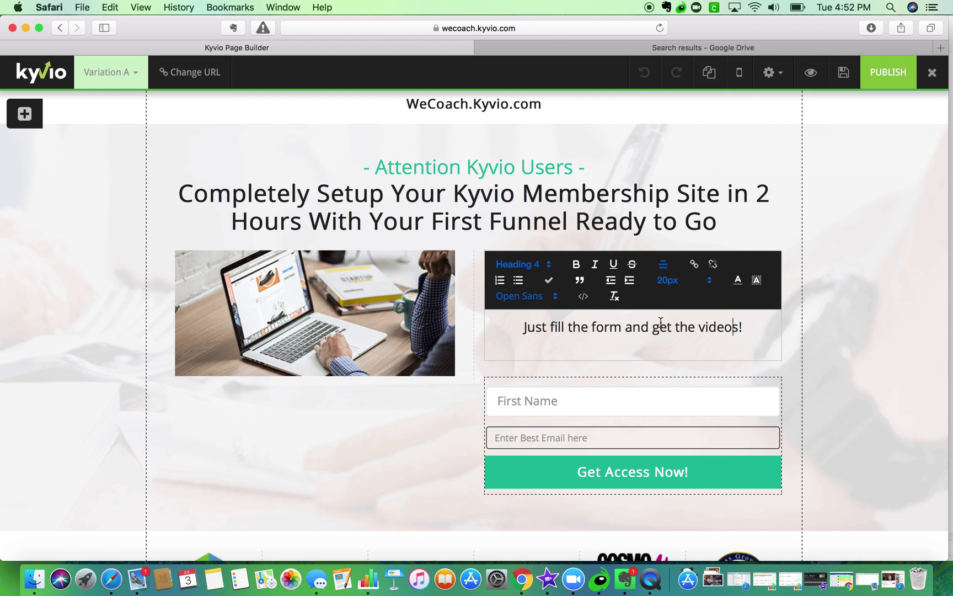
left_click(676, 327)
type("access to o")
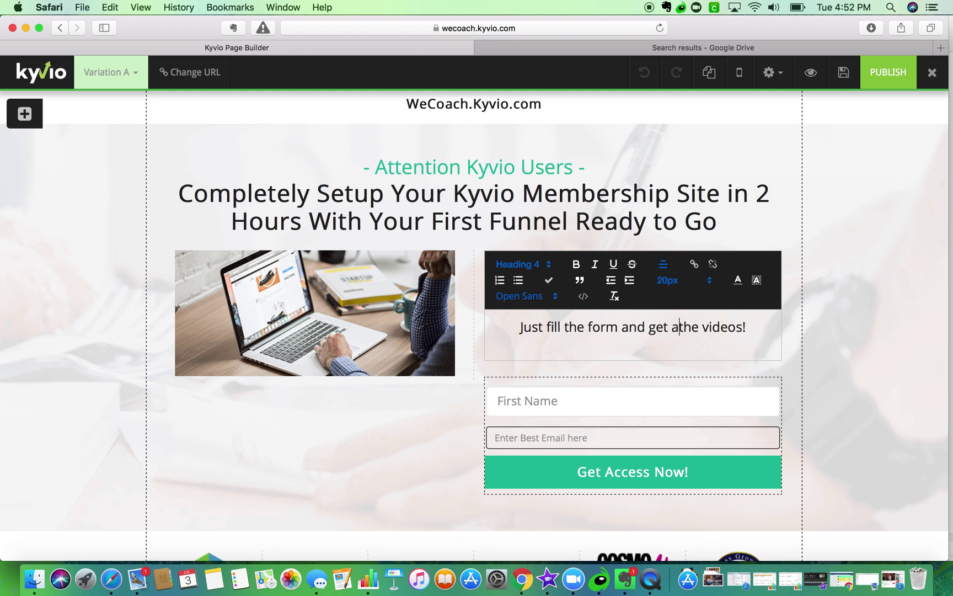
type("ver ")
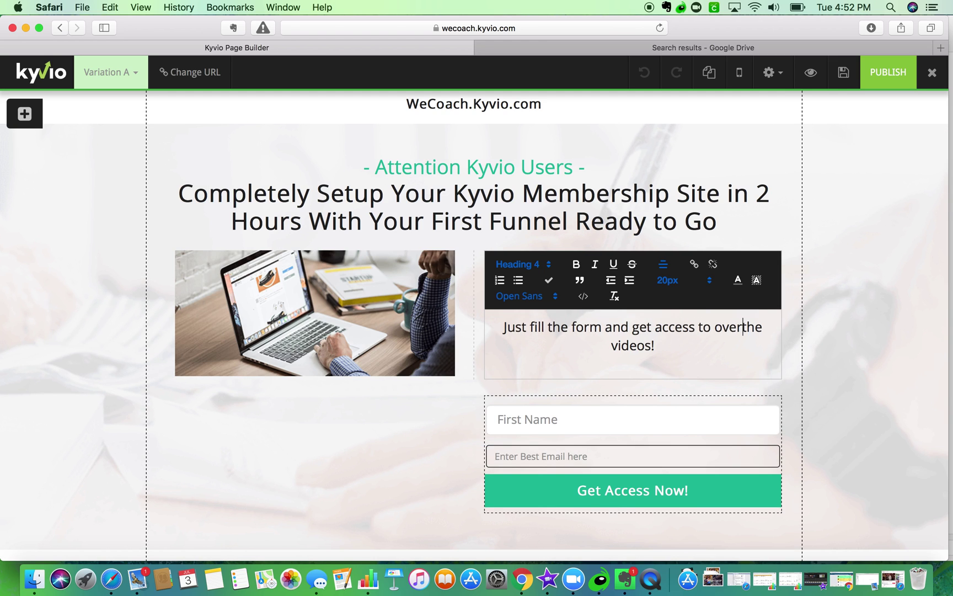
type("60")
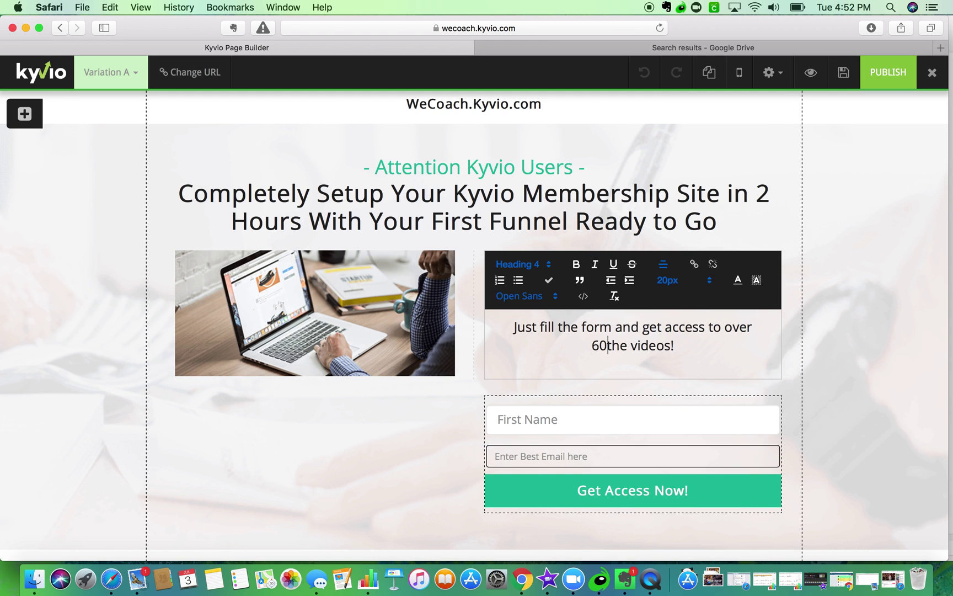
key("BackSpace")
key("BackSpace")
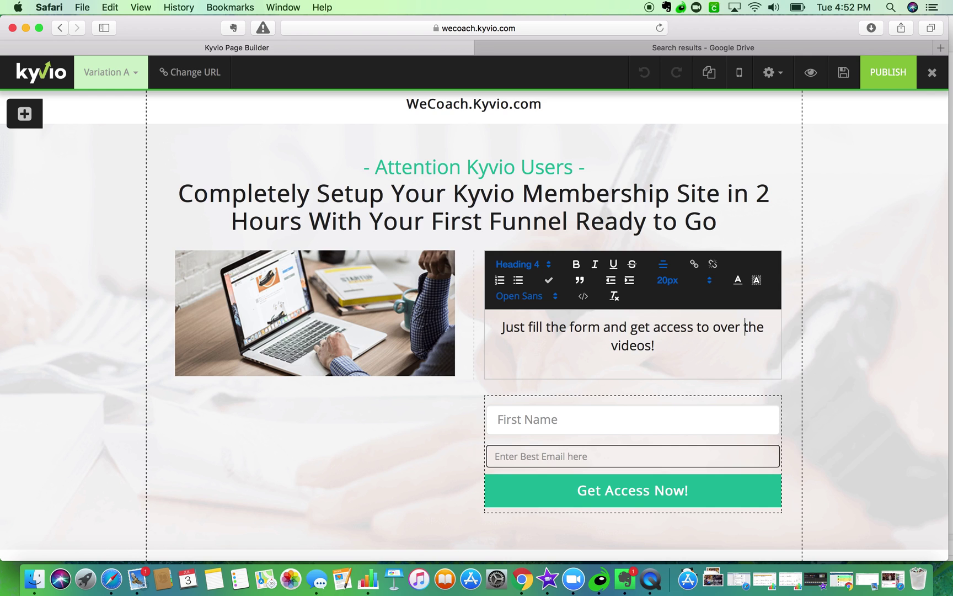
type("90 minutes of")
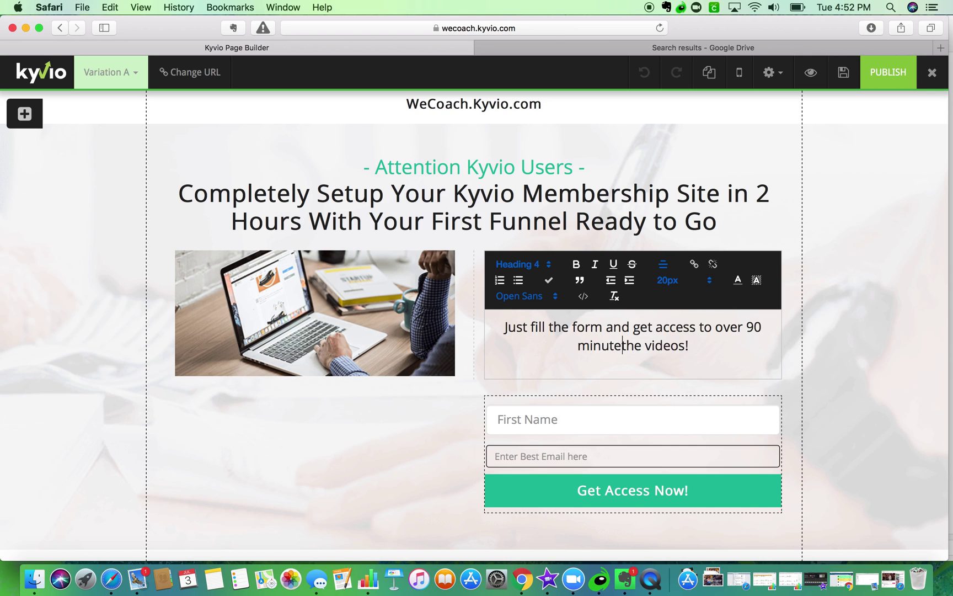
type(" video instr")
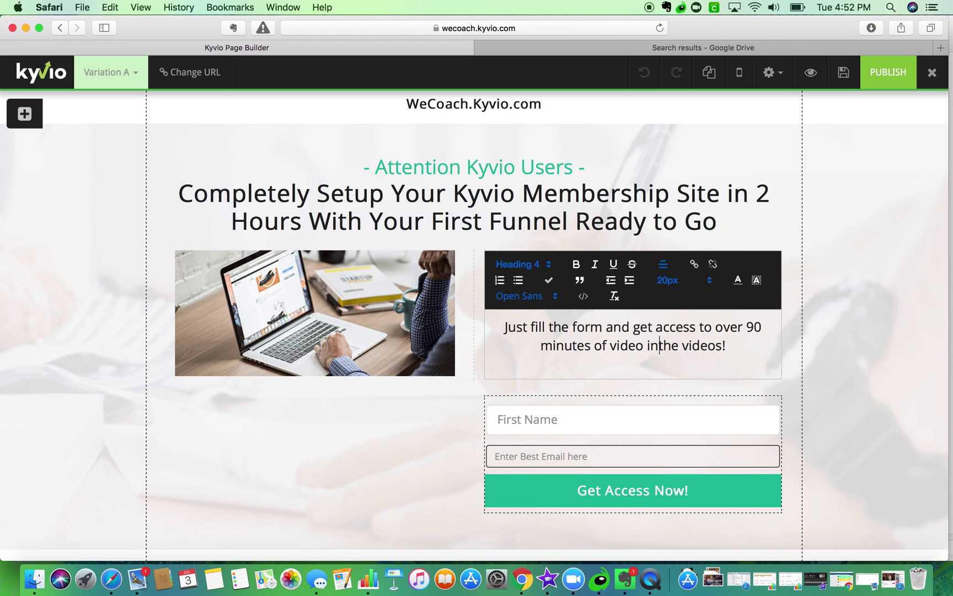
type("uction")
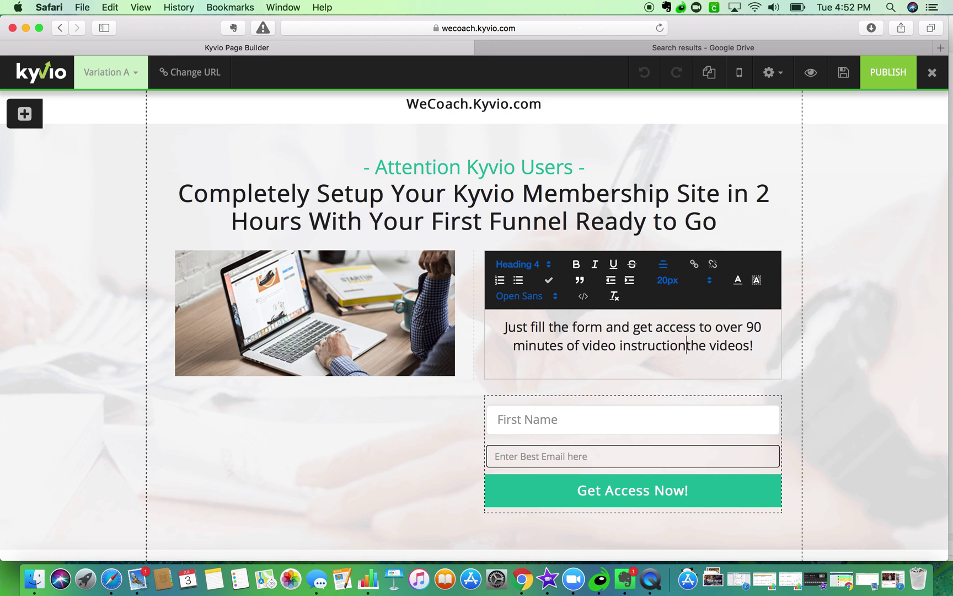
type(",")
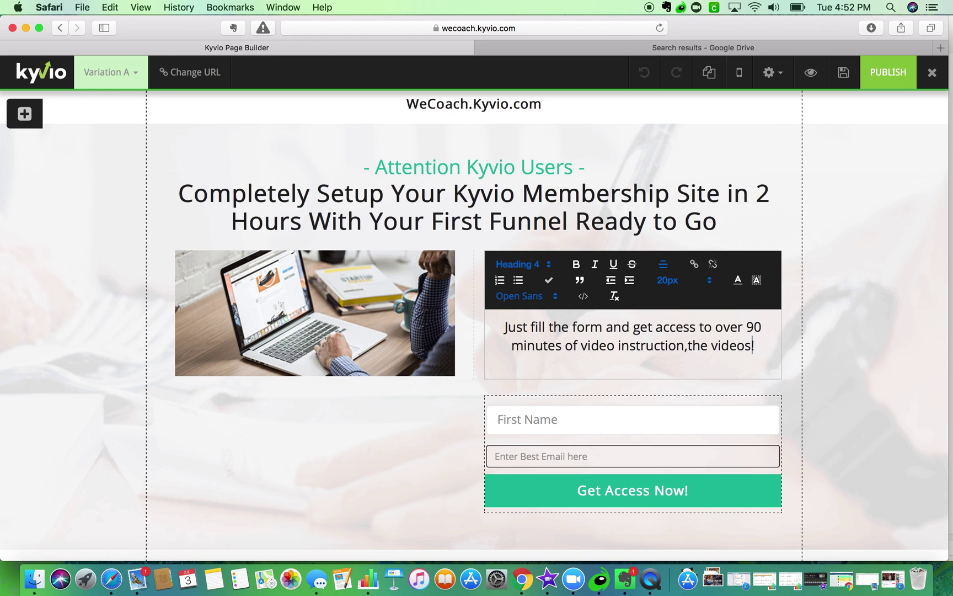
key("BackSpace")
key("BackSpace")
key("BackSpace")
key("BackSpace")
key("BackSpace")
type("videos + 3")
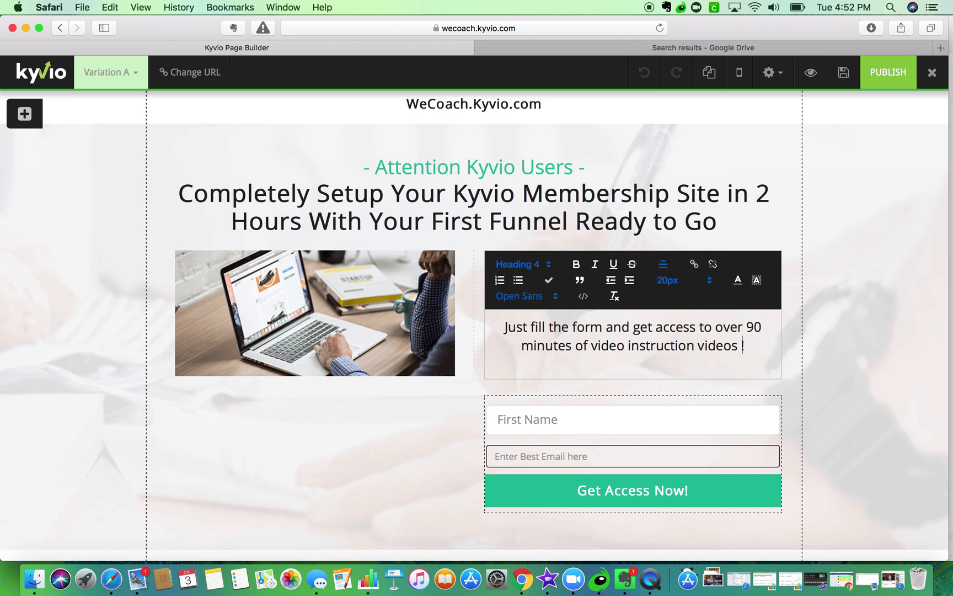
type(" critical")
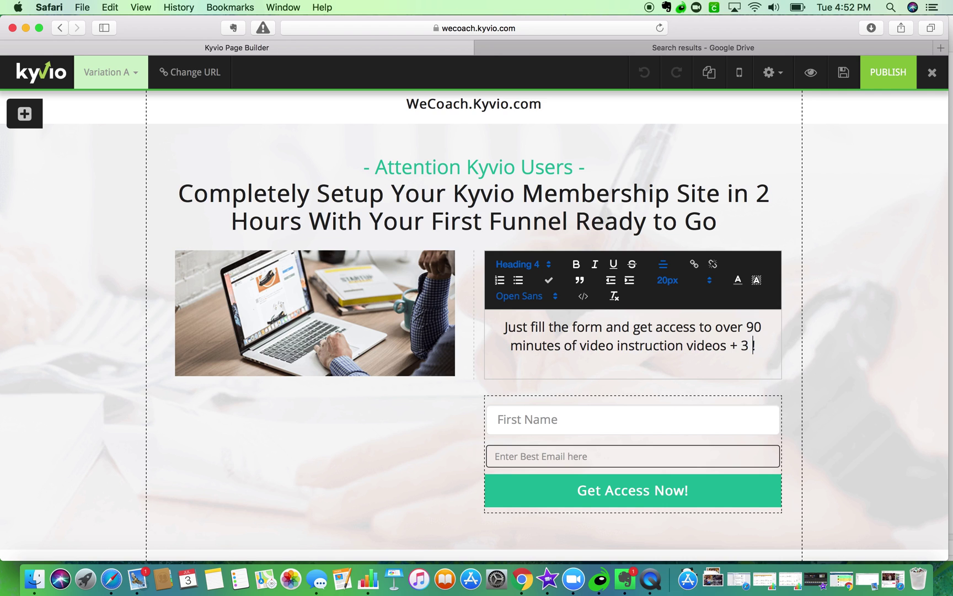
type(" time sav")
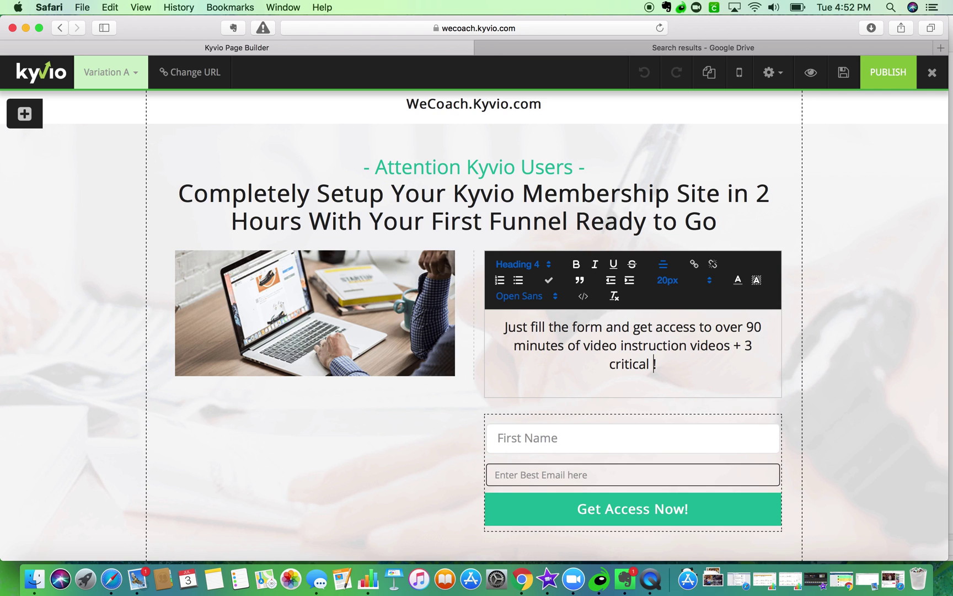
type("ing templates")
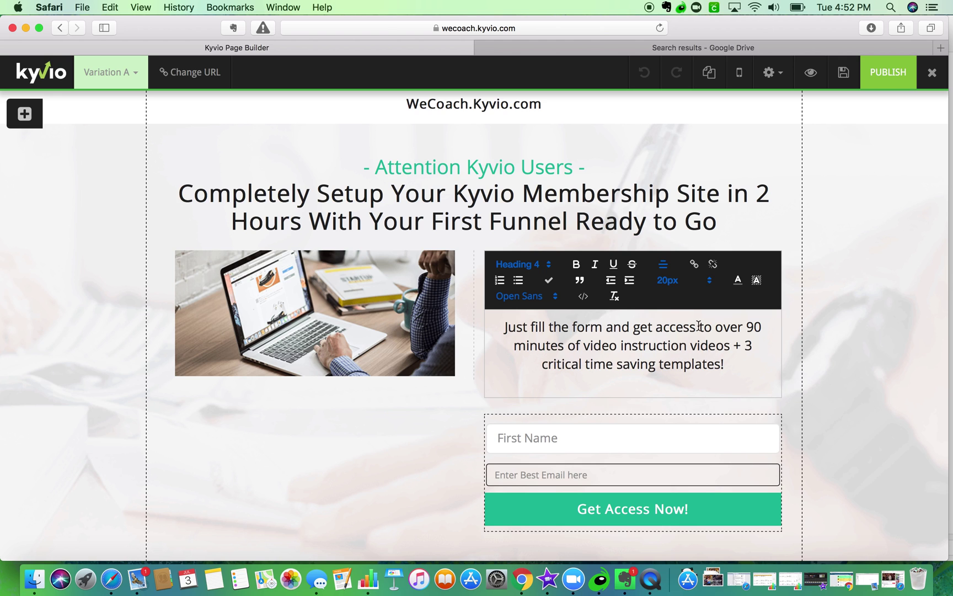
left_click(880, 328)
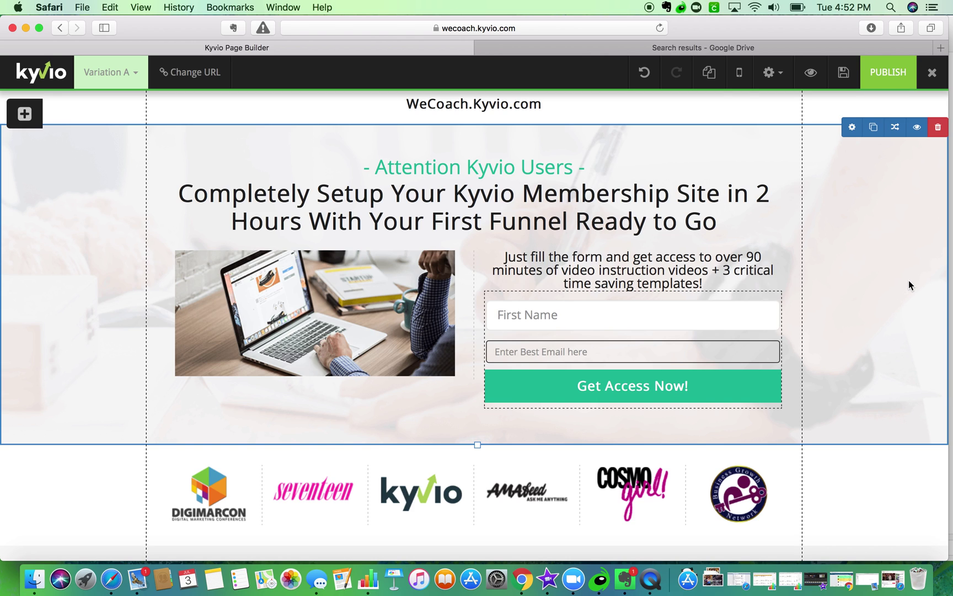
left_click(615, 50)
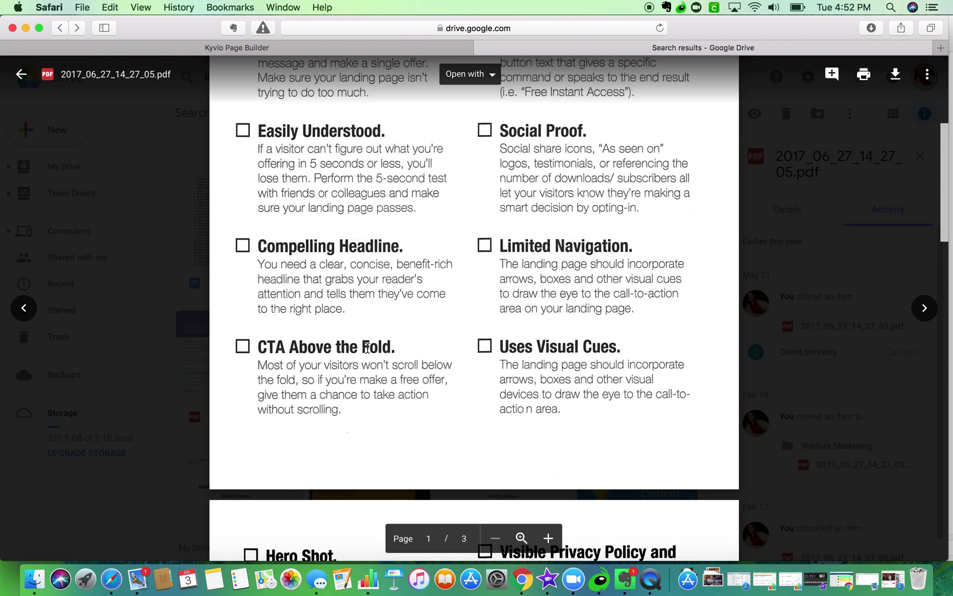
left_click(269, 48)
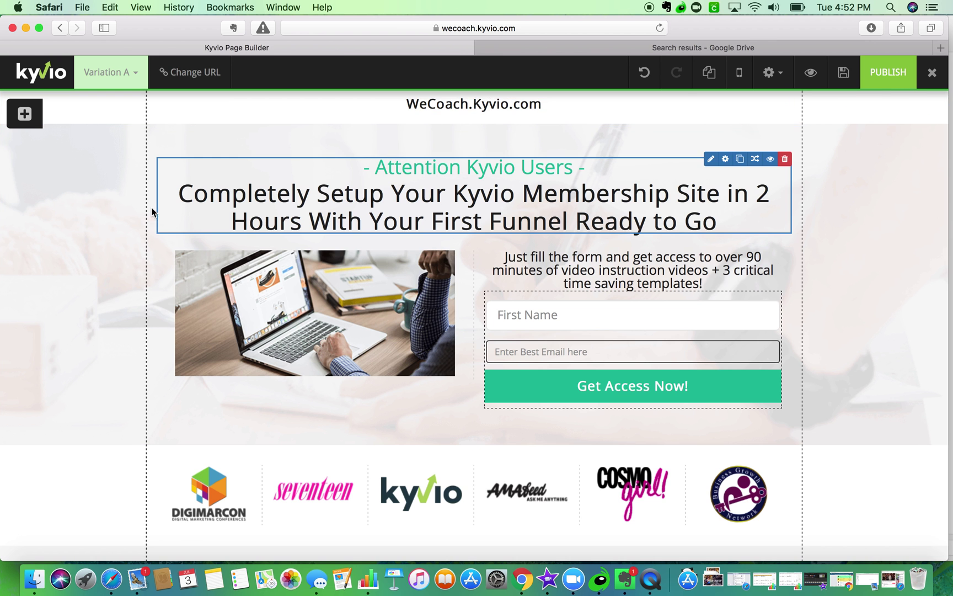
left_click_drag(1, 208, 615, 207)
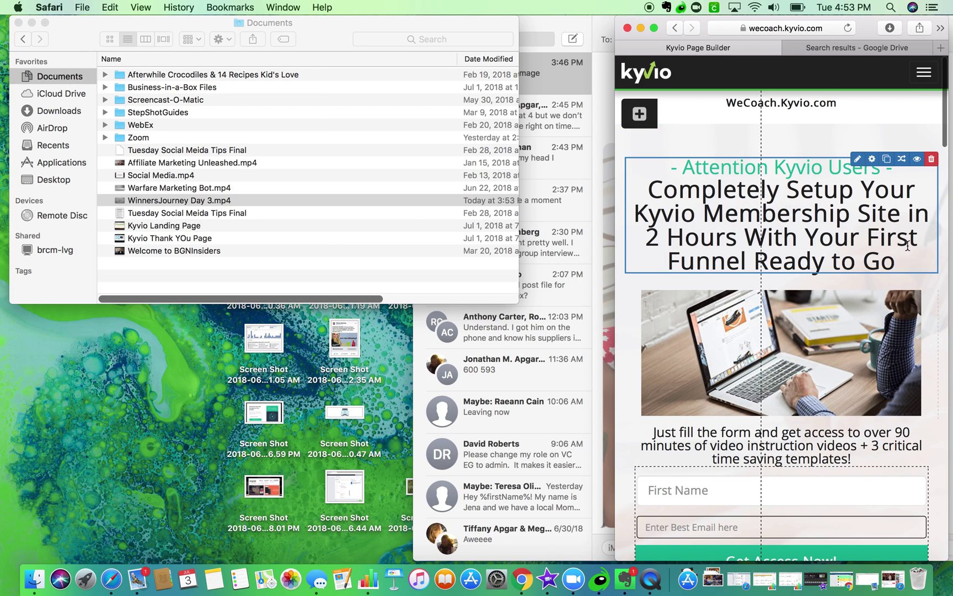
scroll(820, 255, "down", 10)
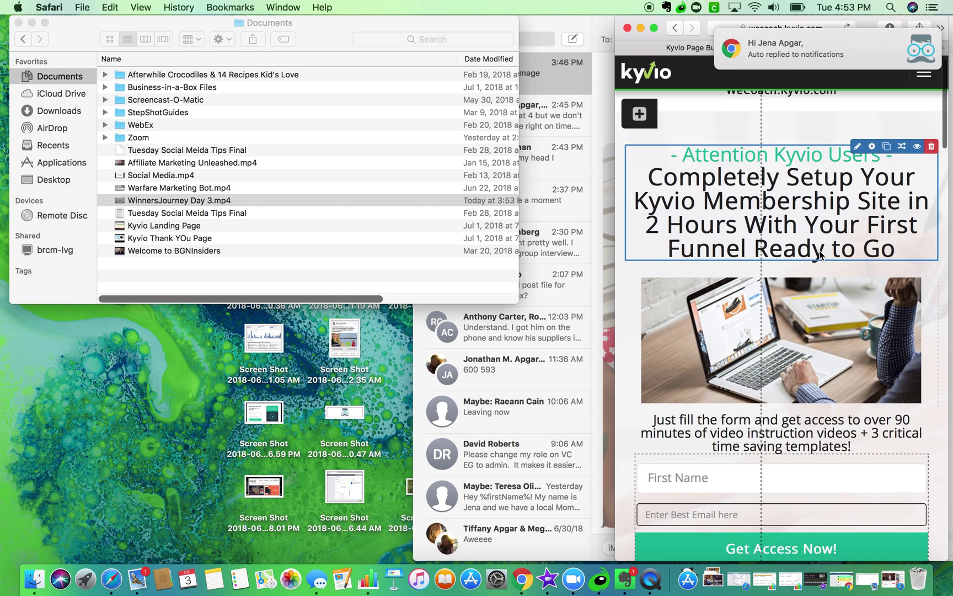
scroll(820, 254, "down", 5)
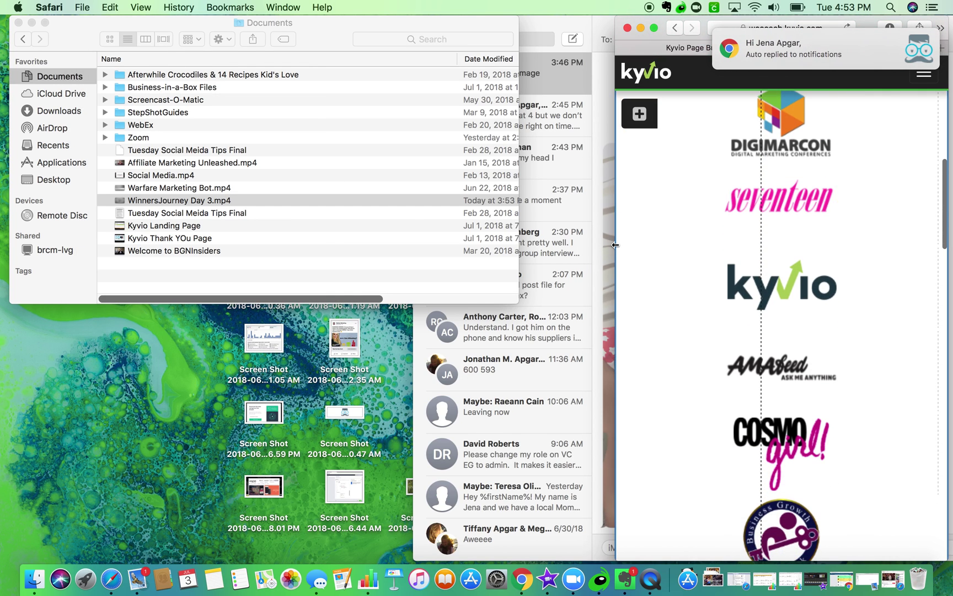
left_click(778, 197)
scroll(681, 176, "up", 4)
scroll(680, 176, "down", 3)
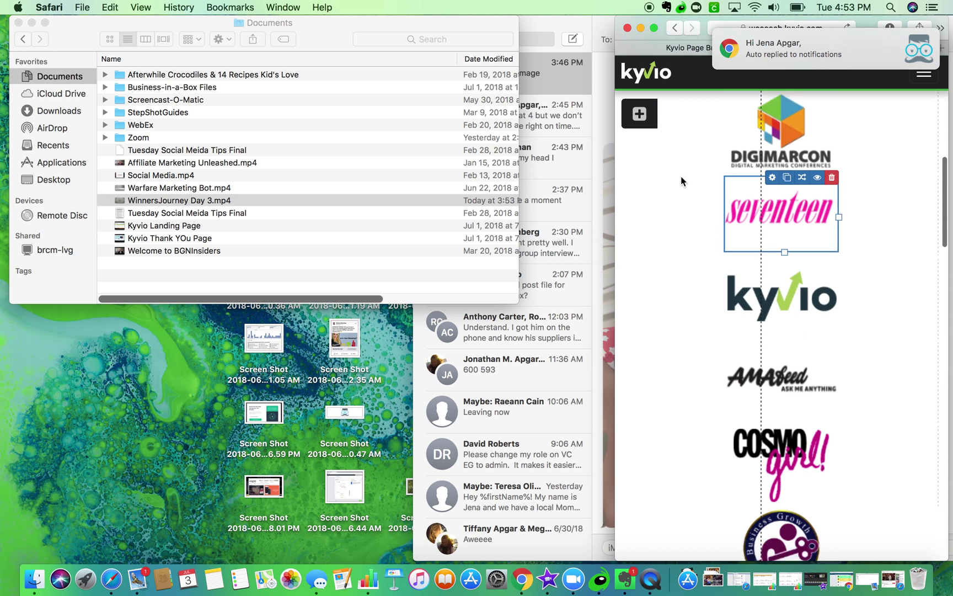
scroll(681, 181, "down", 10)
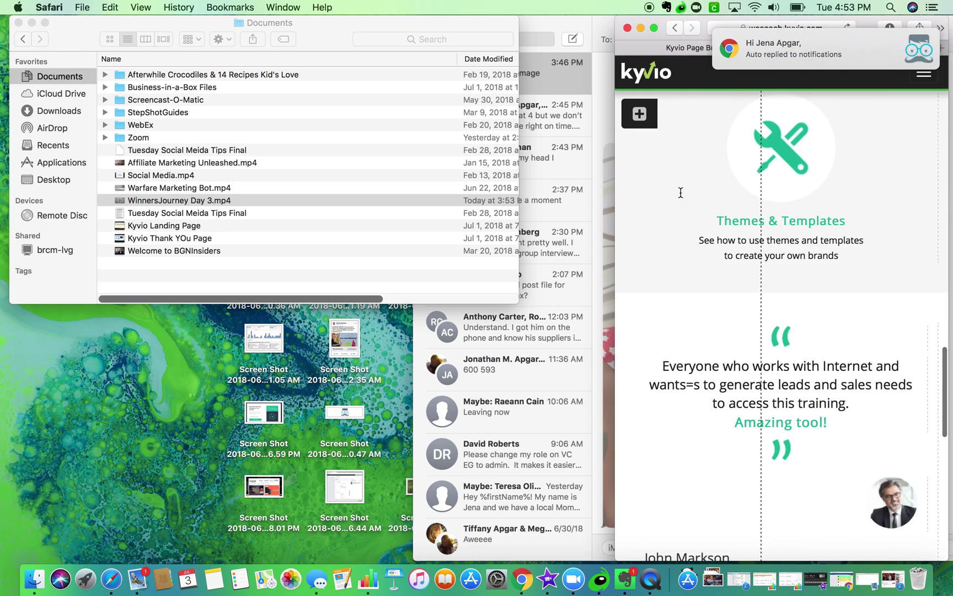
scroll(681, 193, "up", 15)
left_click(653, 28)
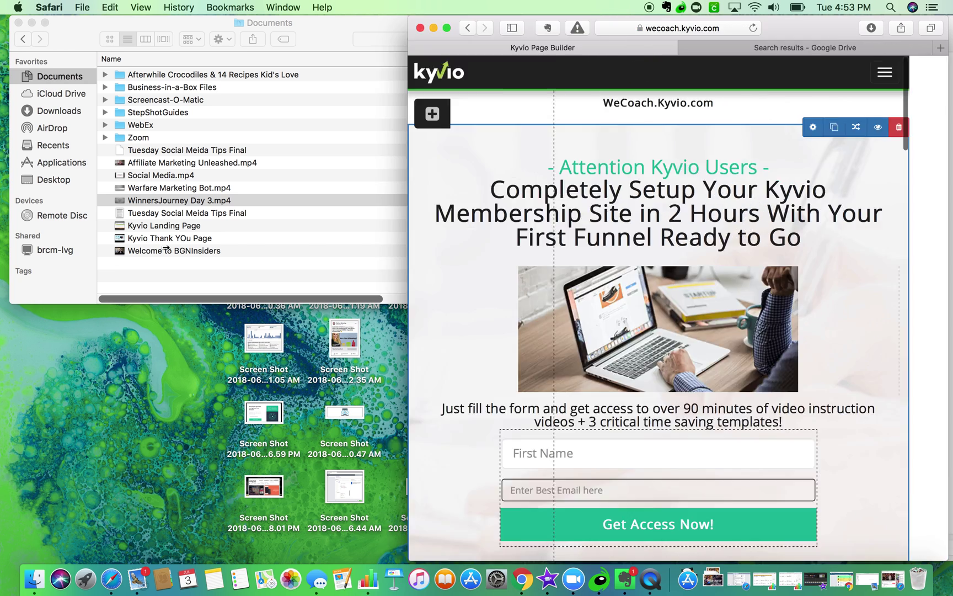
left_click_drag(179, 248, 4, 291)
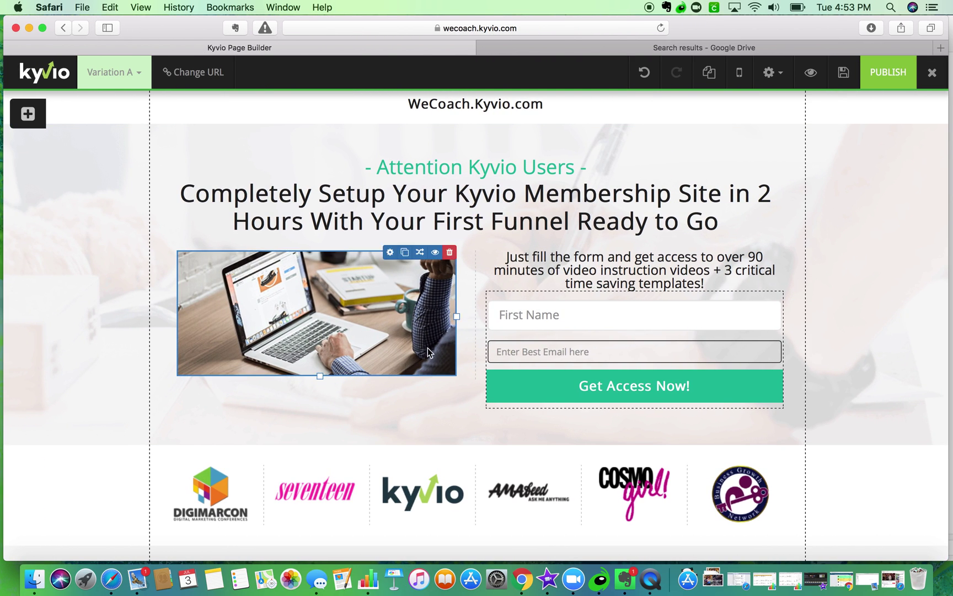
- Compare the 16-Point Landing Page Checklist PDF with the Kyvio page, ending back in the builder
left_click(665, 49)
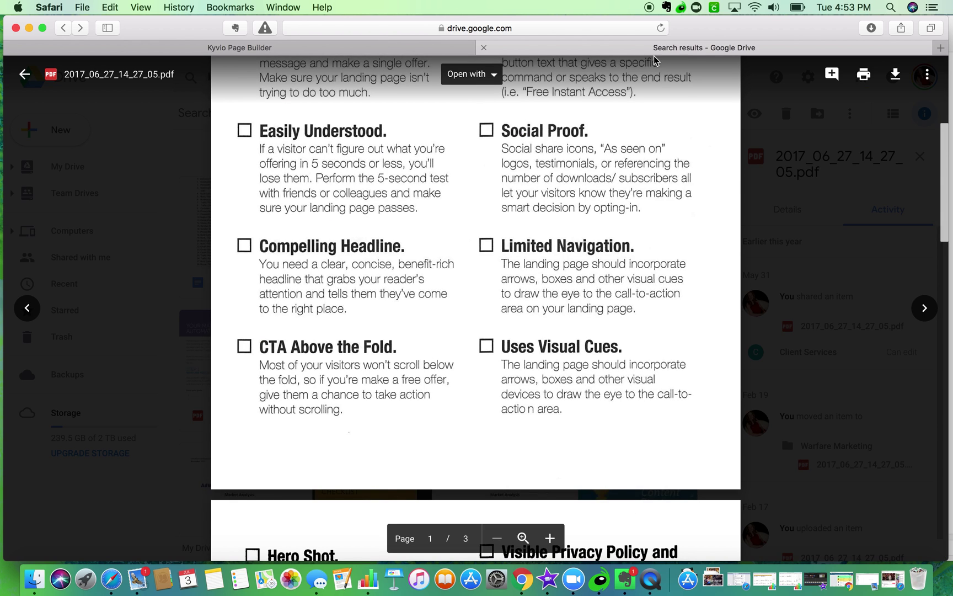
scroll(550, 239, "up", 3)
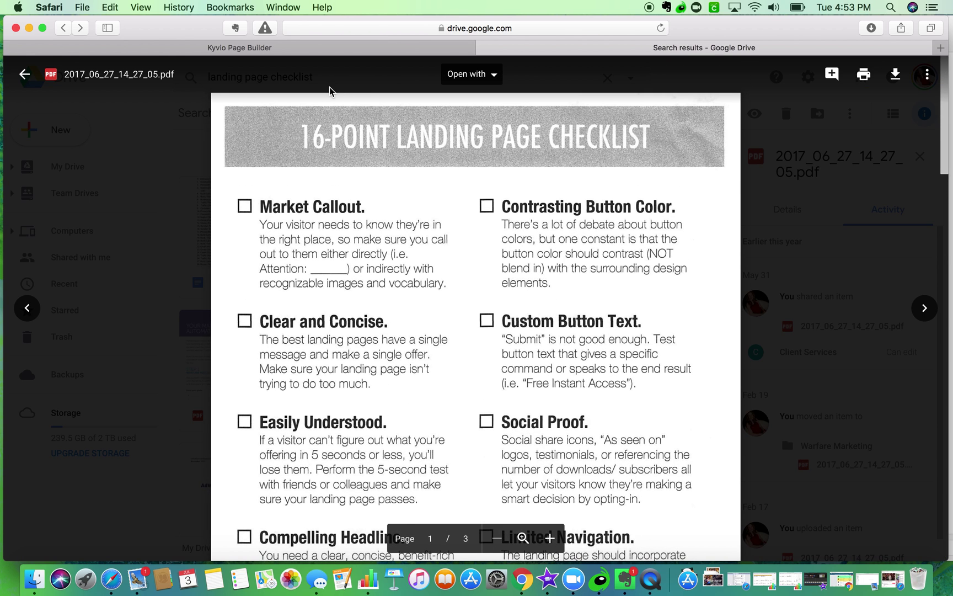
left_click(318, 49)
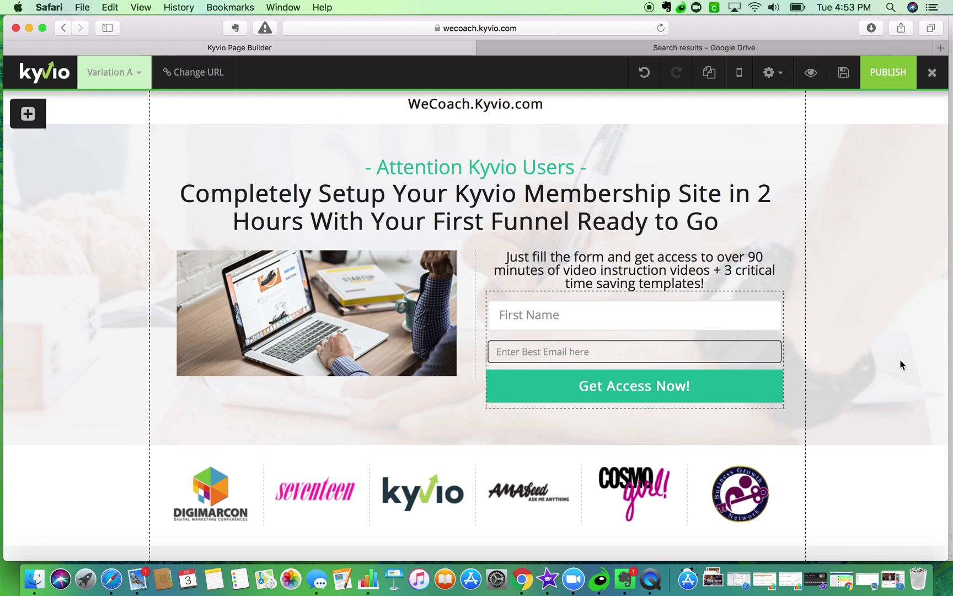
left_click(774, 48)
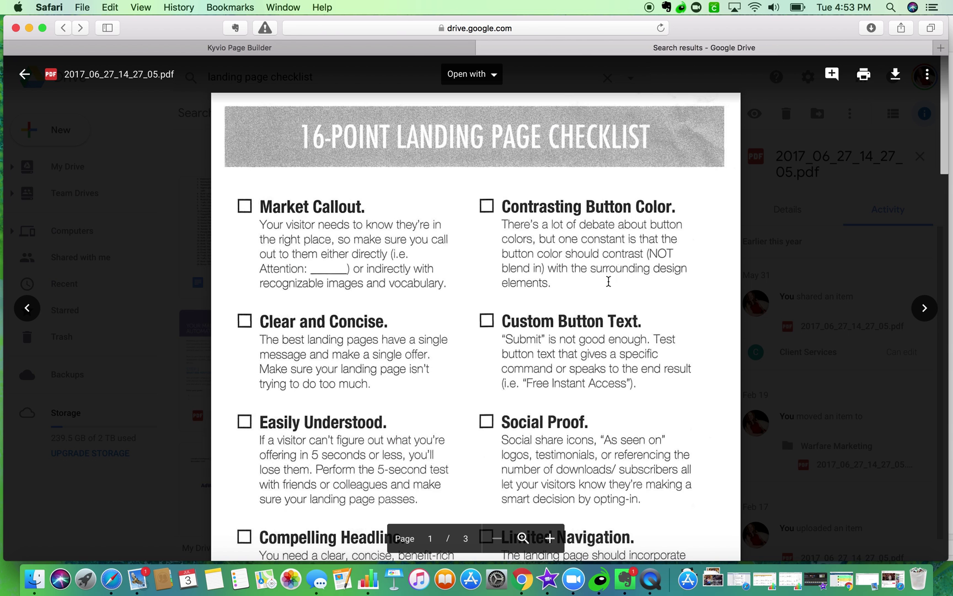
scroll(589, 296, "down", 3)
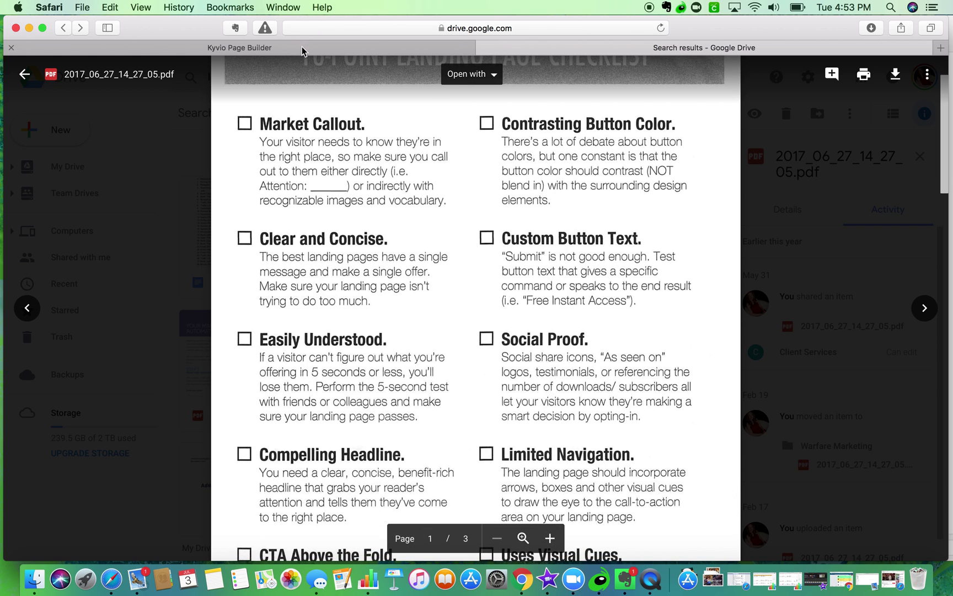
left_click(302, 50)
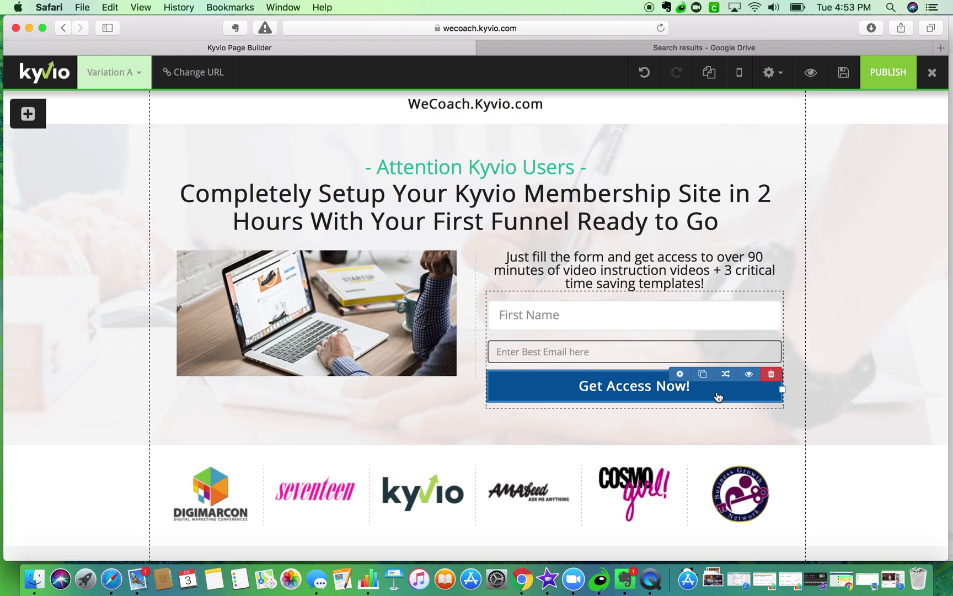
- Relabel the opt-in button 'Access Training & Templates Now!', fixing the 'Traing' typo
left_click(680, 374)
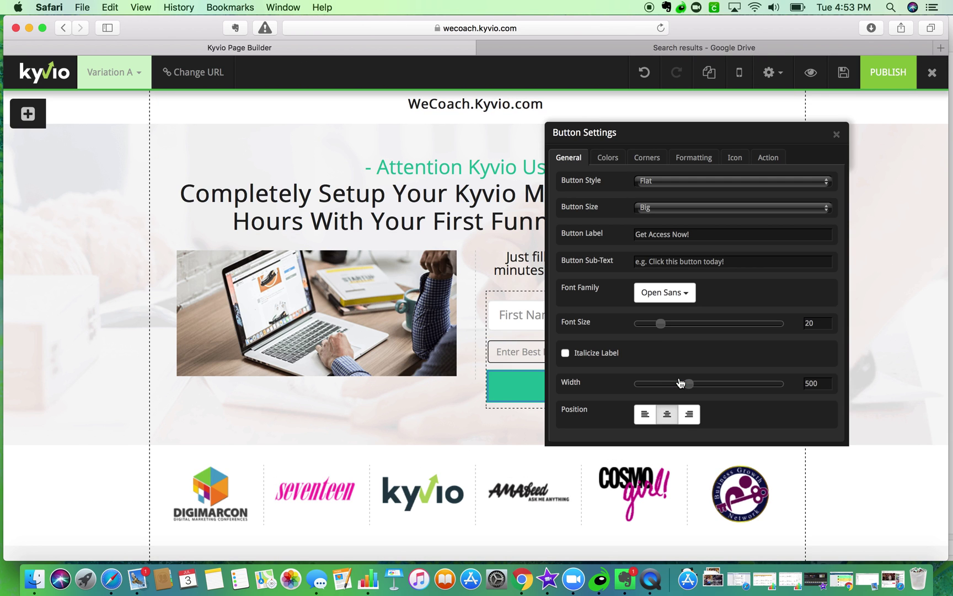
triple_click(678, 235)
type("Access Traing")
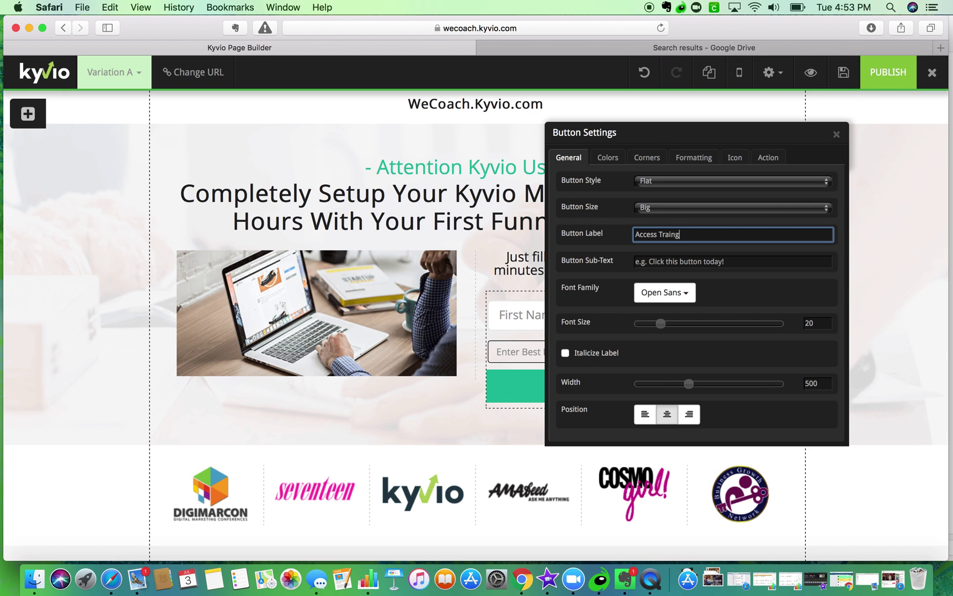
type(" & Templates Now!")
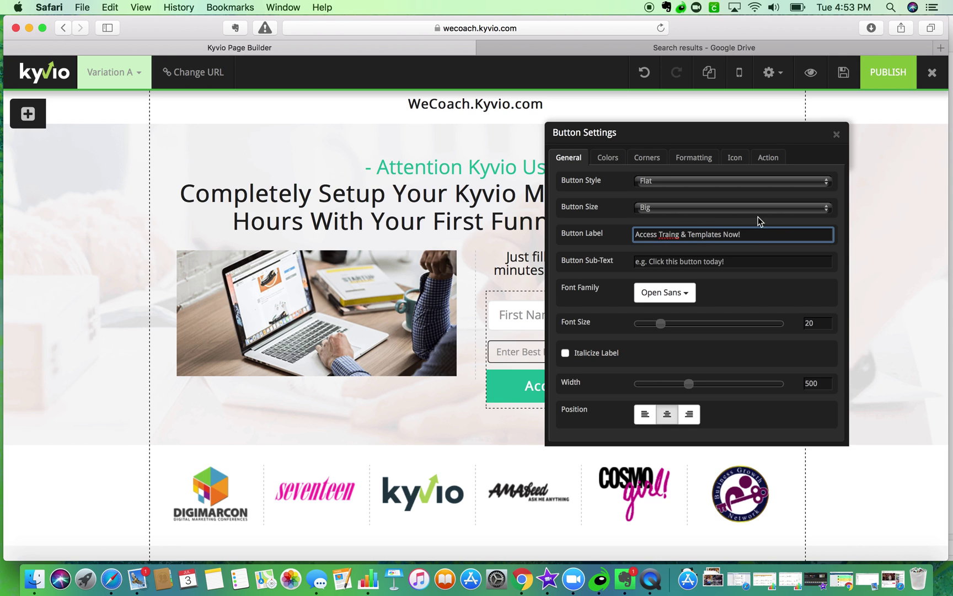
left_click(675, 237)
type("in")
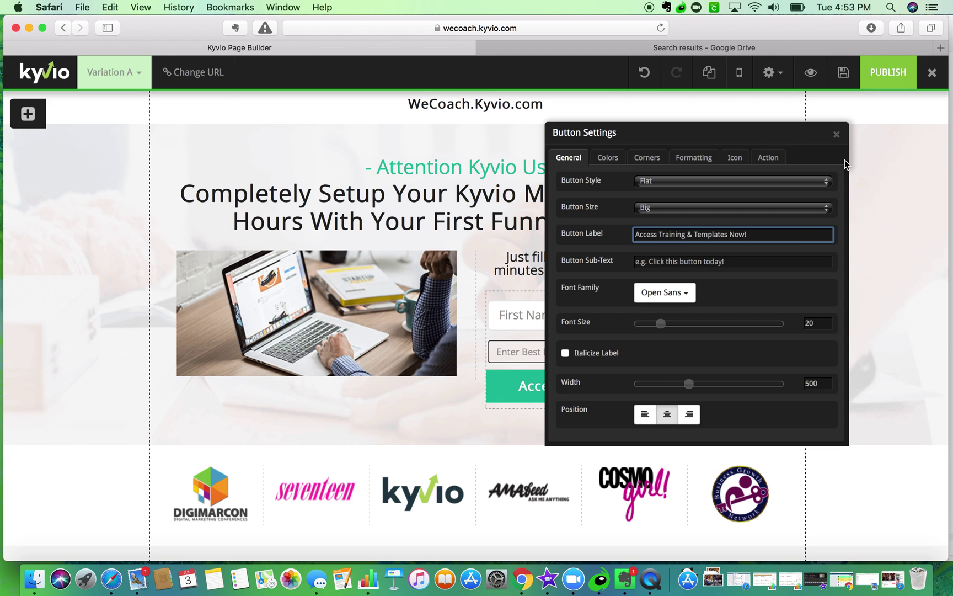
left_click(836, 134)
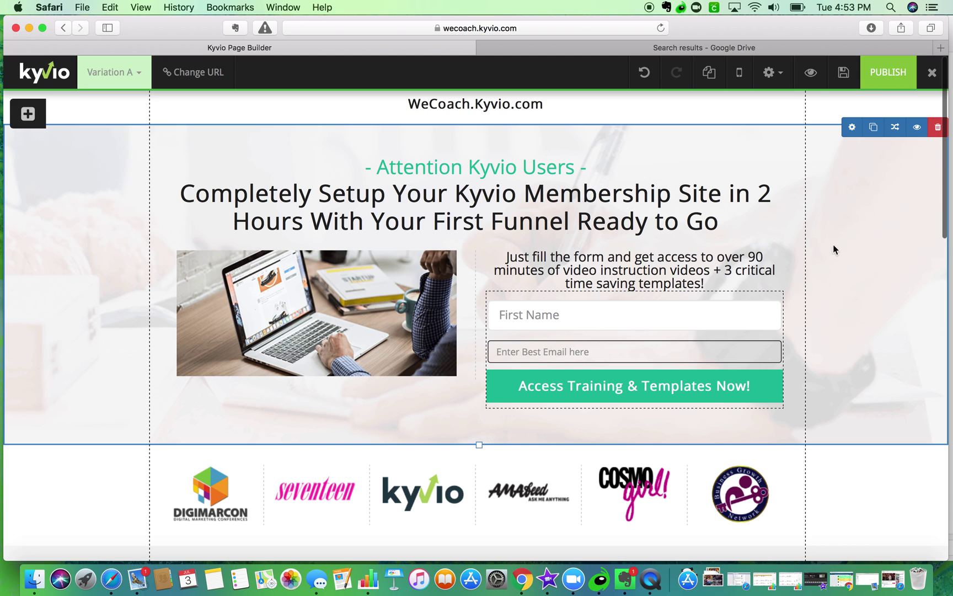
- Check the page's testimonials section against the landing-page checklist PDF
left_click(693, 48)
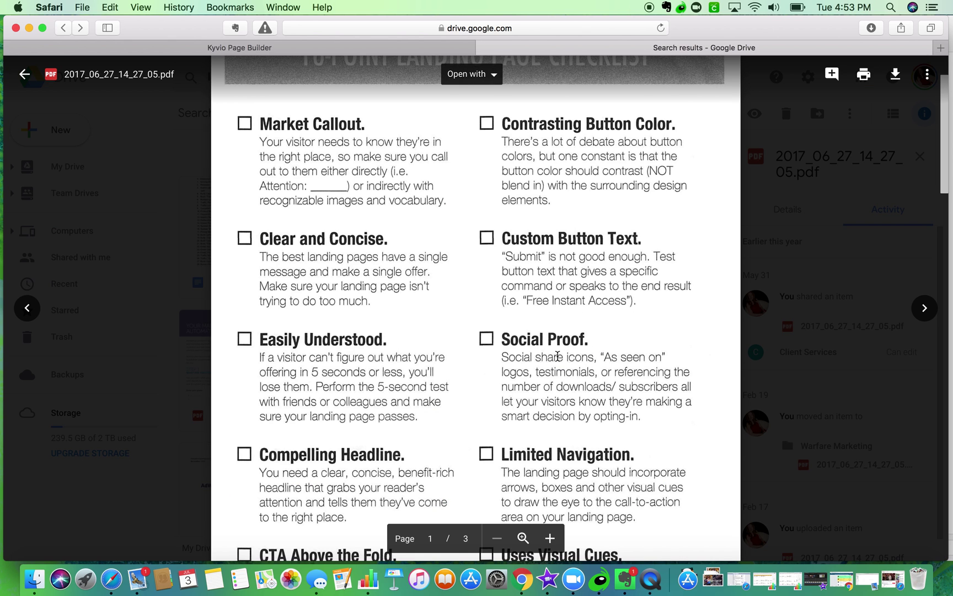
scroll(557, 356, "down", 5)
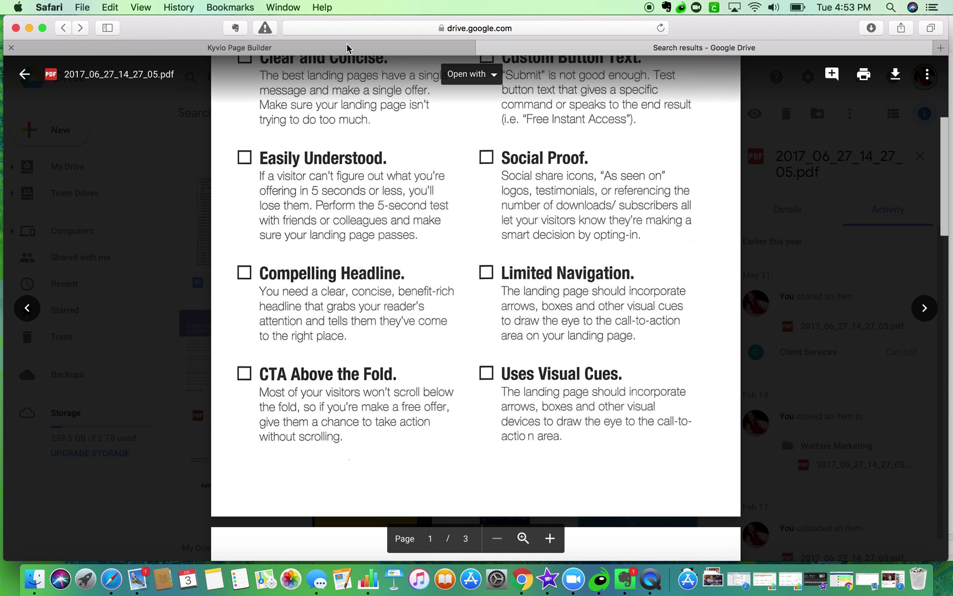
left_click(350, 48)
scroll(424, 407, "down", 3)
left_click(187, 420)
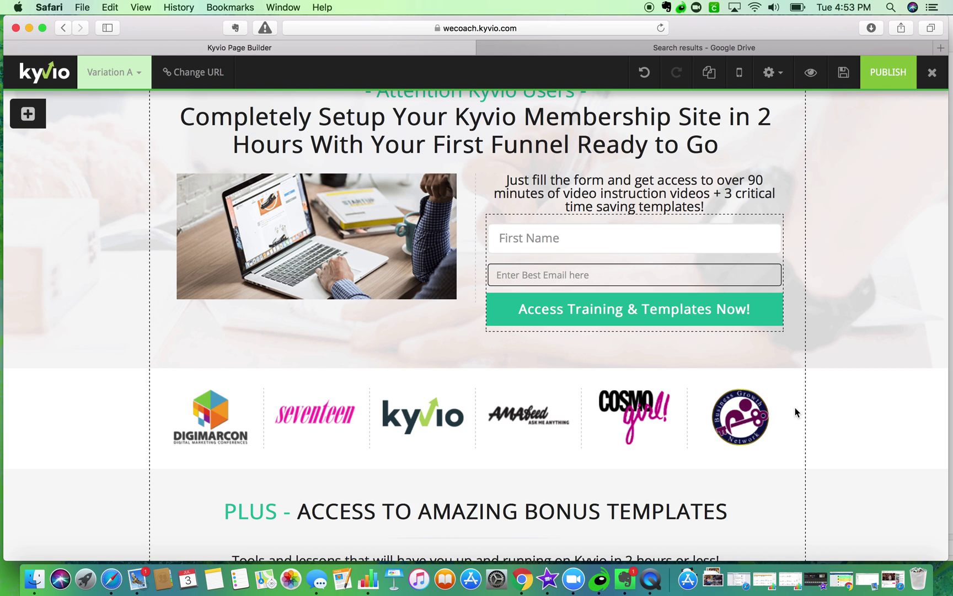
left_click(690, 50)
scroll(607, 281, "down", 1)
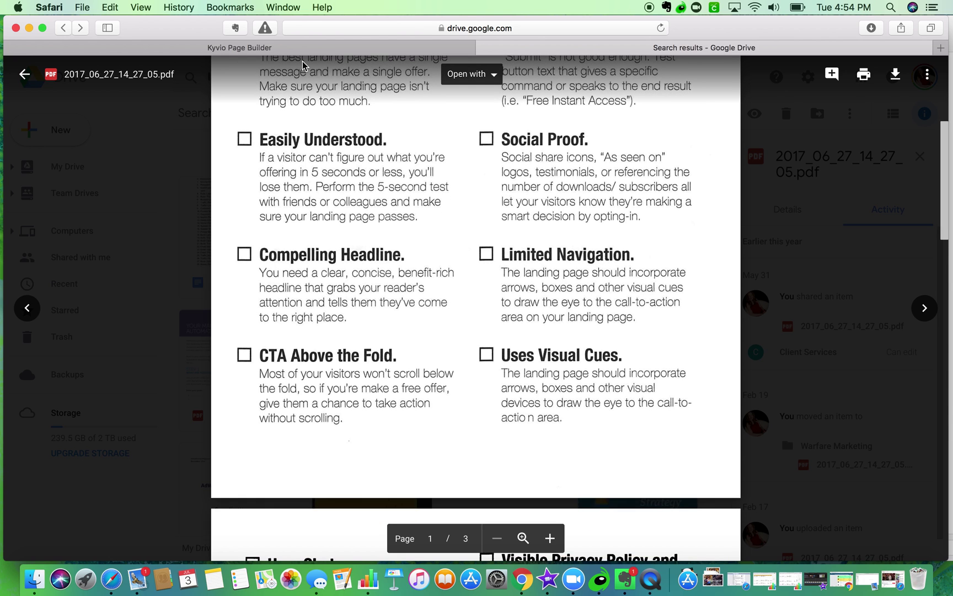
left_click(302, 49)
scroll(372, 246, "down", 20)
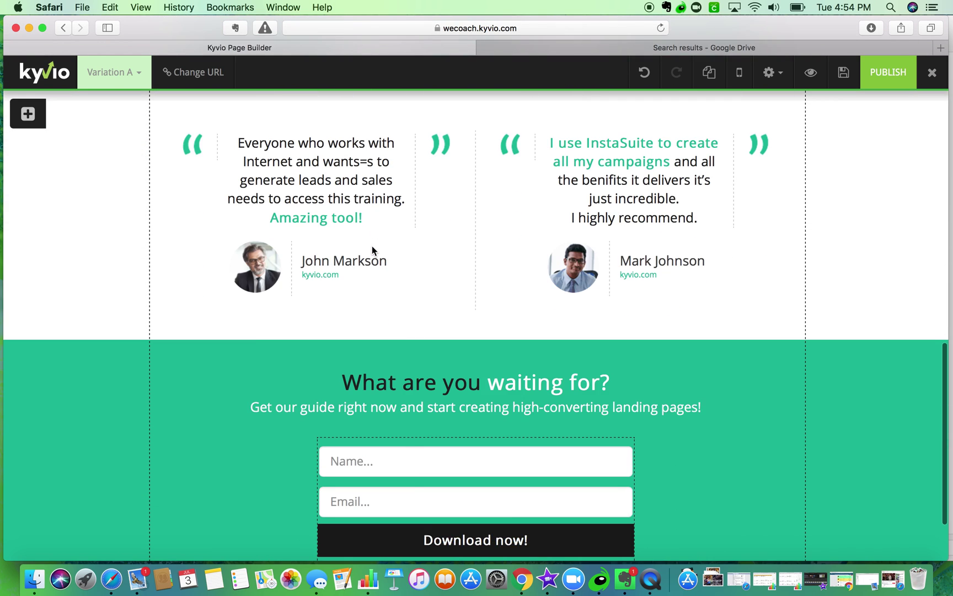
scroll(372, 246, "up", 3)
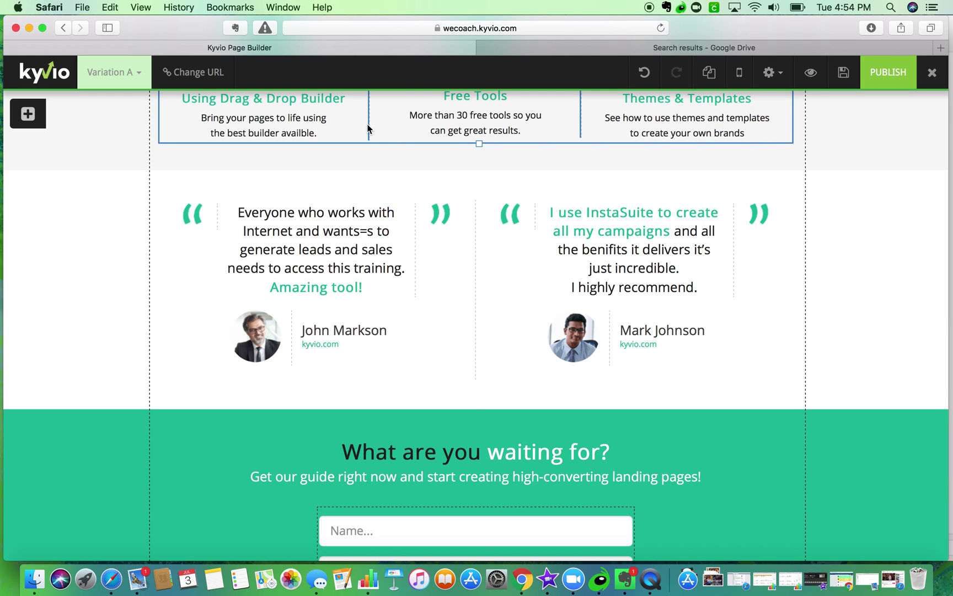
mouse_move(195, 212)
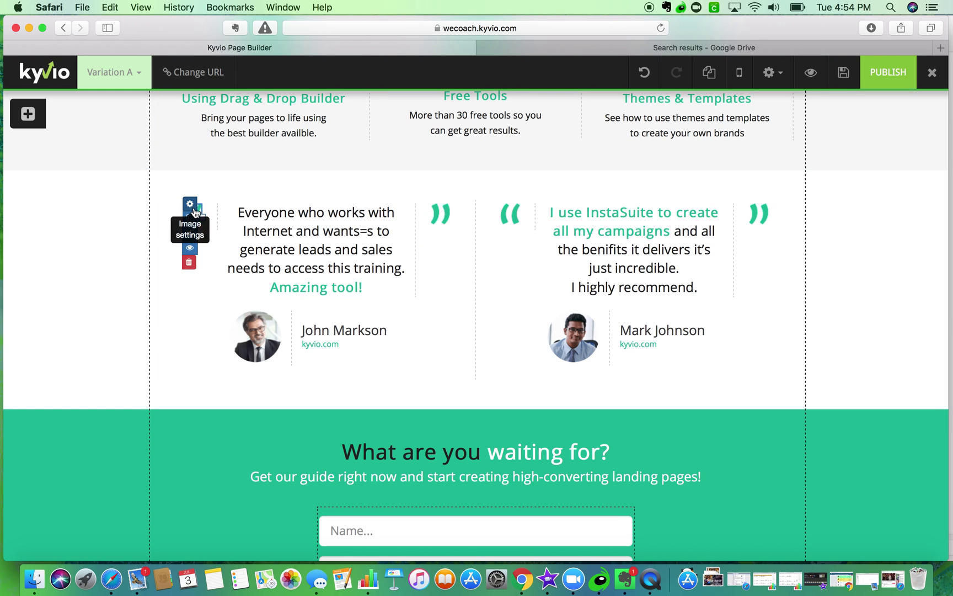
mouse_move(391, 217)
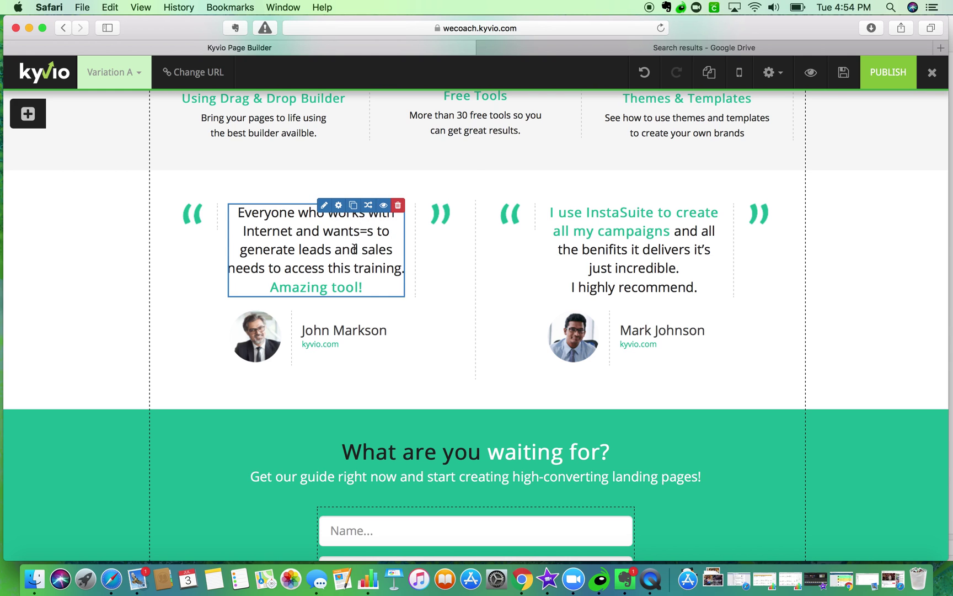
- Load LinkedIn in a new browser tab
left_click(941, 48)
type("linkedin.com")
key("Return")
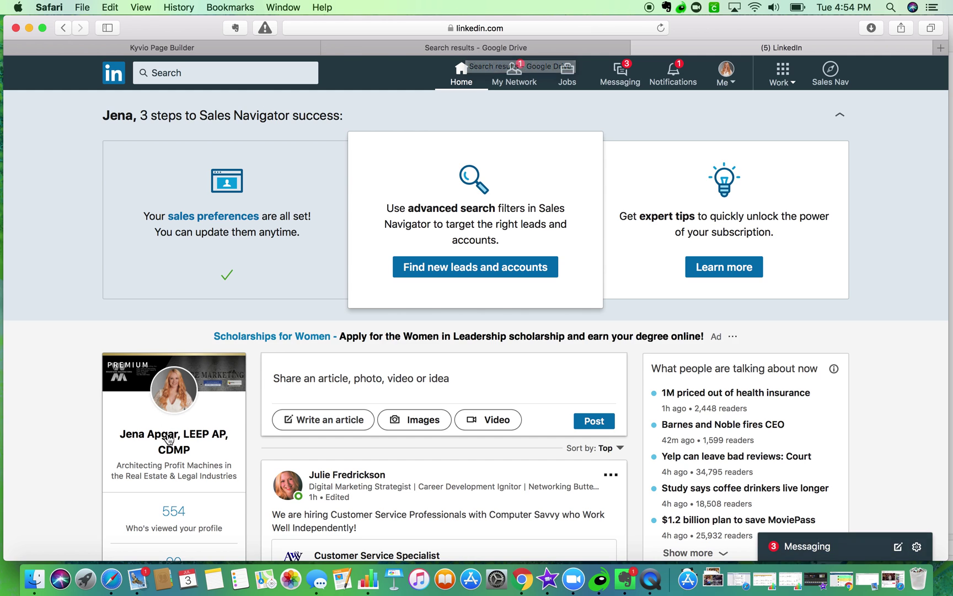
- Open the LinkedIn profile and expand its received recommendations
left_click(189, 434)
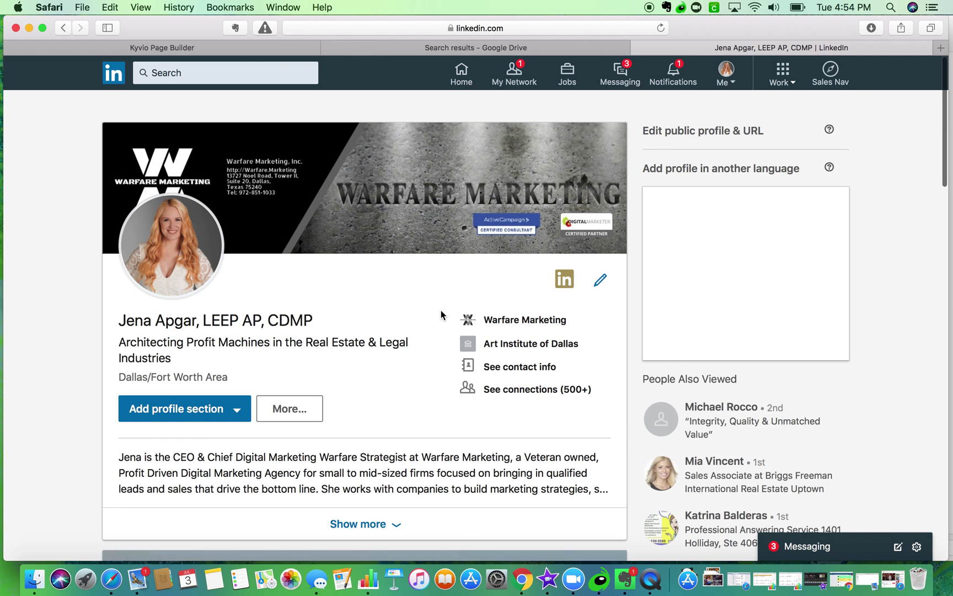
scroll(441, 315, "down", 20)
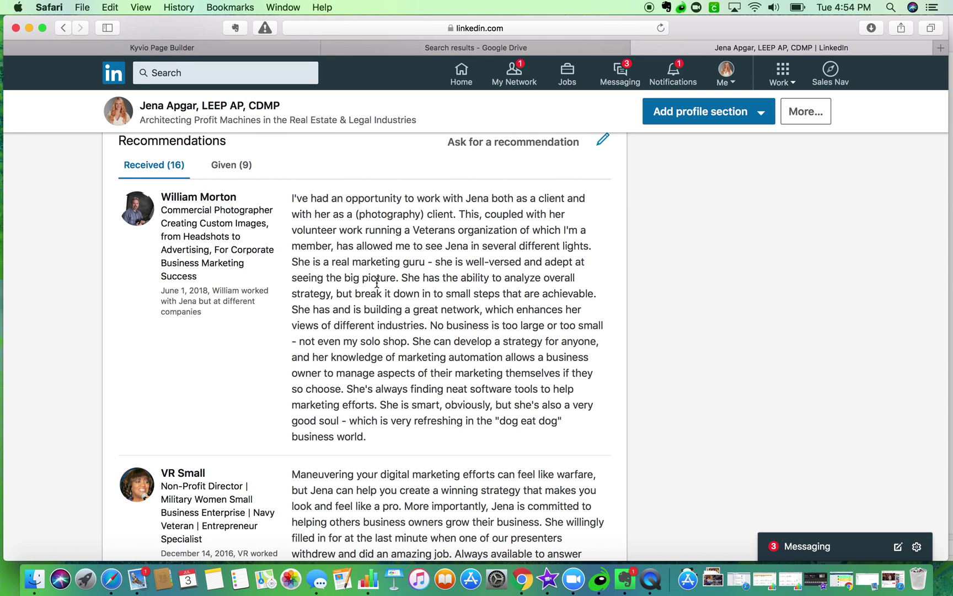
scroll(389, 303, "down", 5)
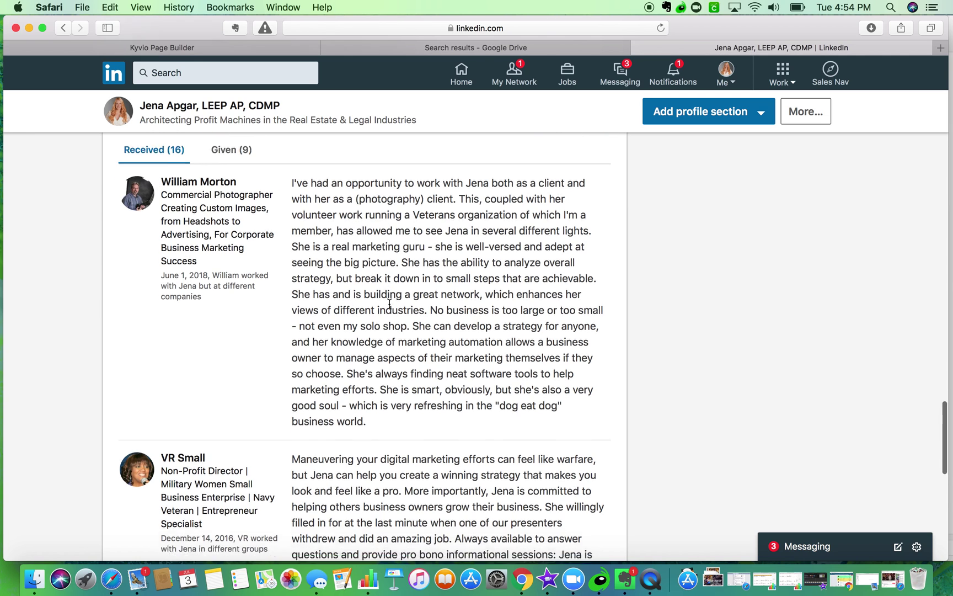
left_click(362, 389)
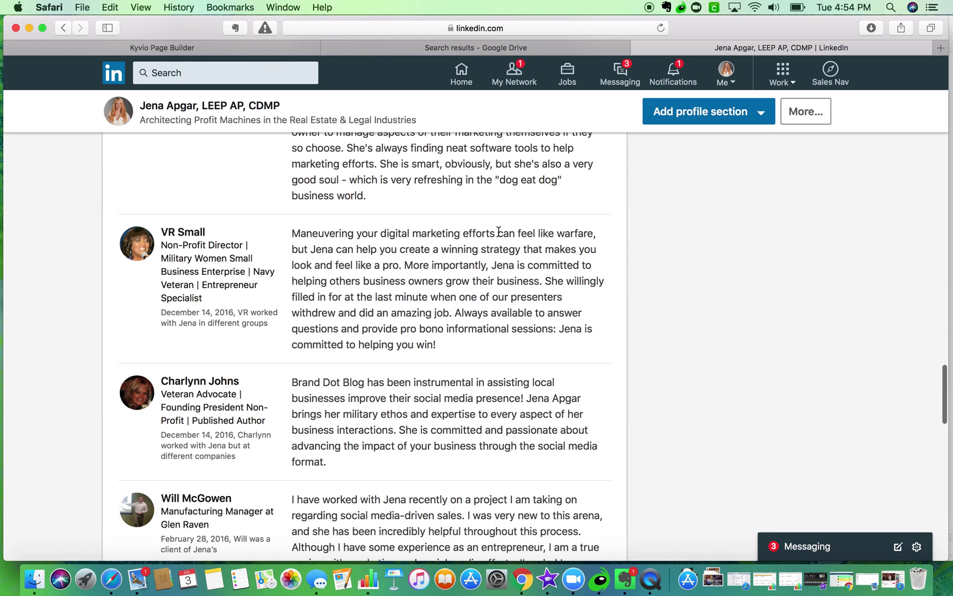
scroll(421, 347, "down", 5)
scroll(422, 349, "down", 5)
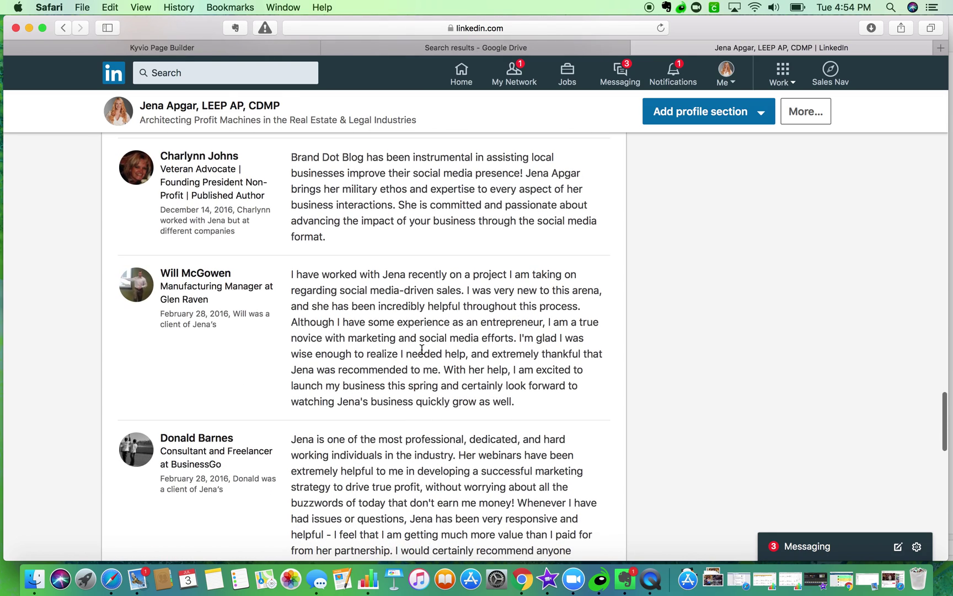
scroll(422, 349, "down", 7)
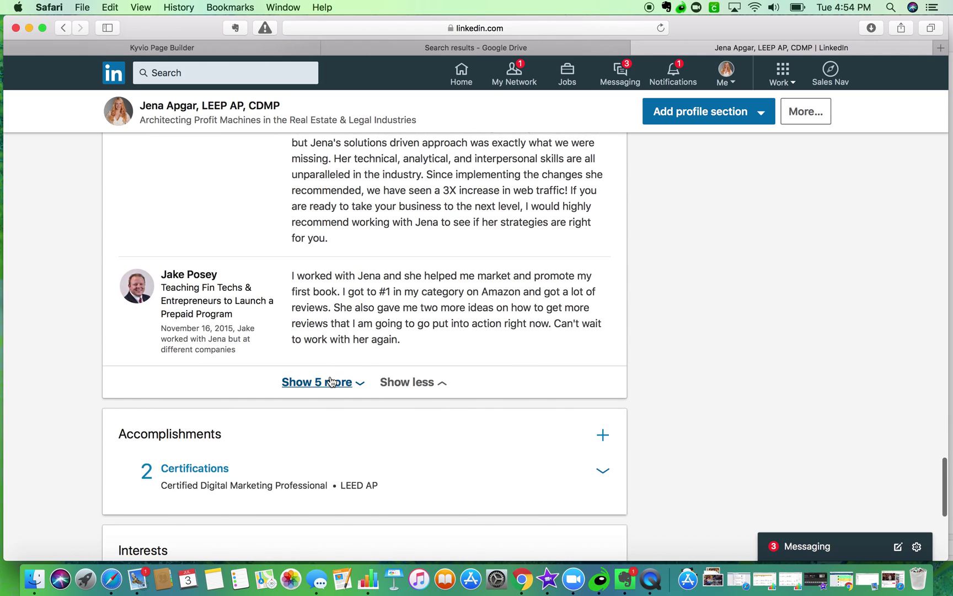
left_click(337, 381)
scroll(369, 353, "down", 10)
scroll(378, 356, "down", 3)
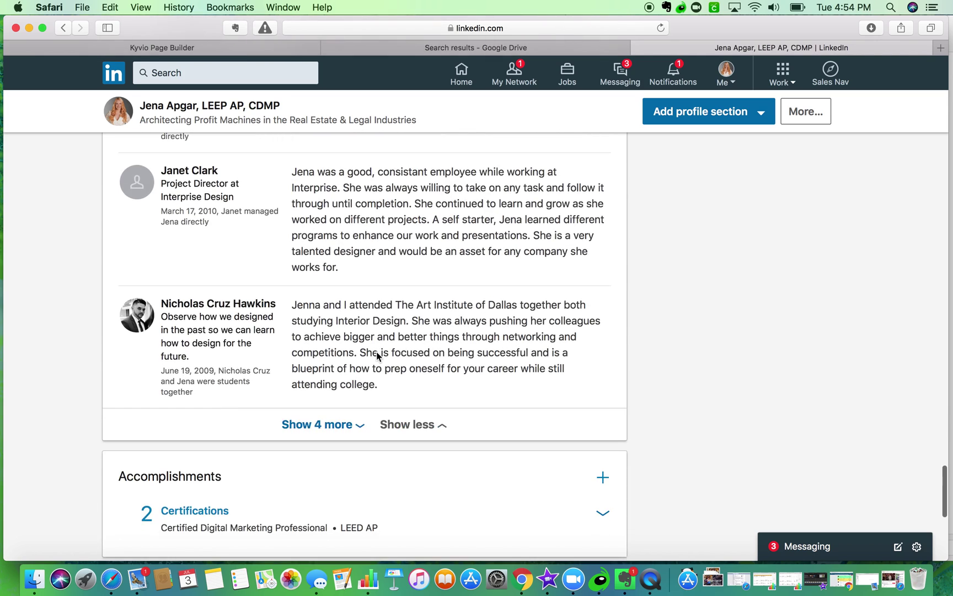
scroll(375, 323, "up", 20)
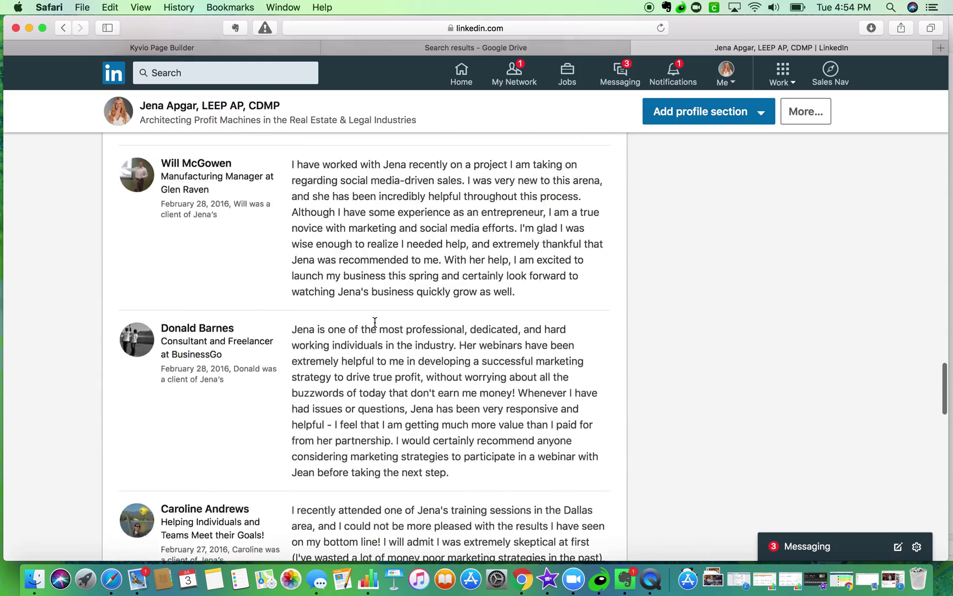
scroll(374, 322, "up", 3)
scroll(375, 323, "down", 3)
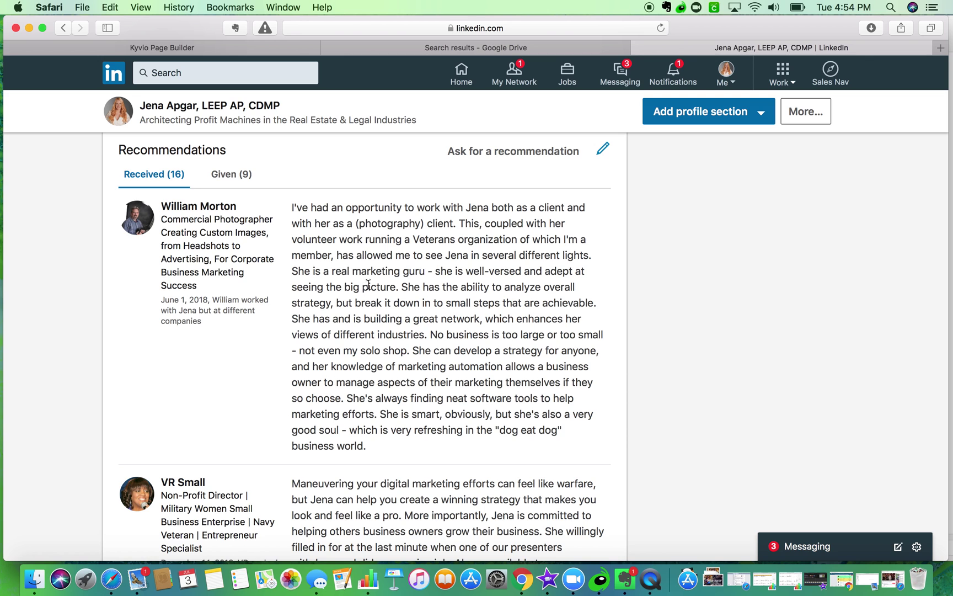
- Copy the first recommender's full name from their profile, then return to Kyvio
left_click(165, 209)
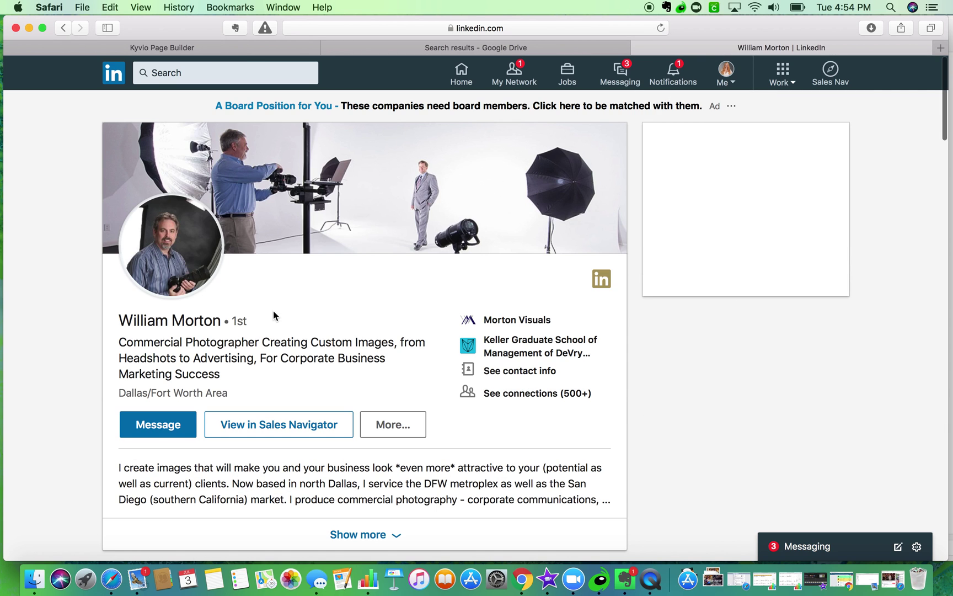
left_click_drag(110, 323, 213, 320)
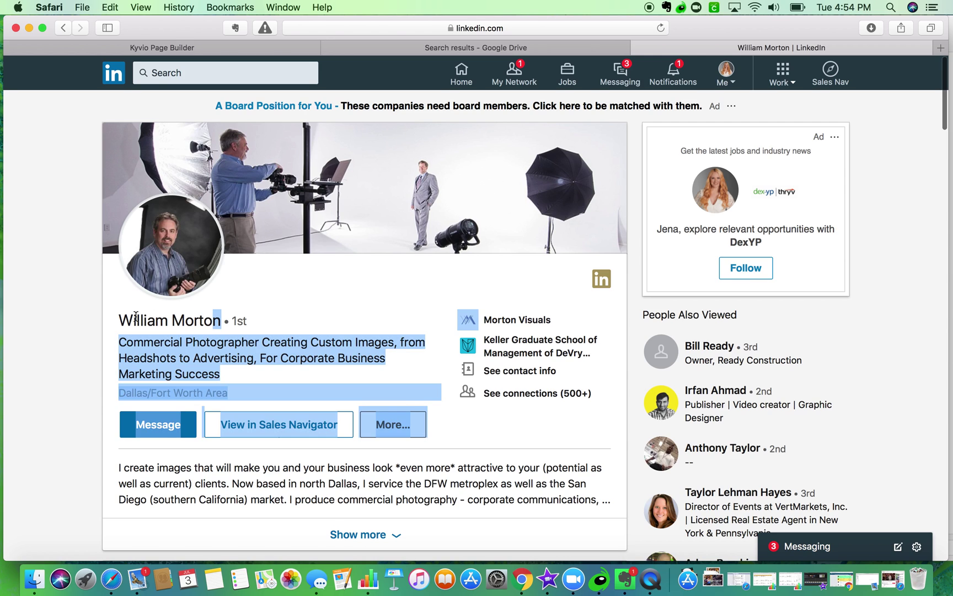
left_click(114, 316)
left_click_drag(120, 318, 220, 320)
key("super+c")
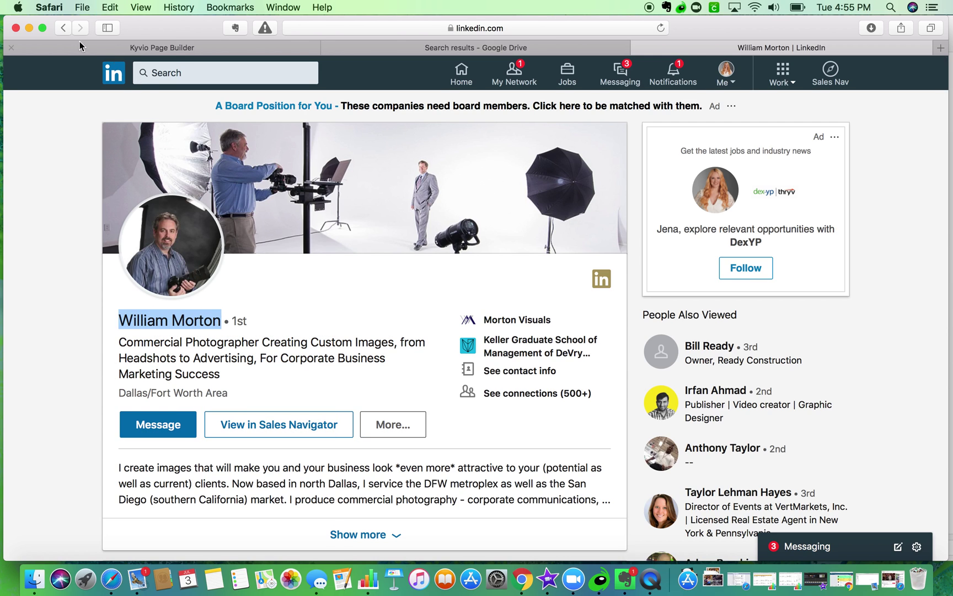
left_click(64, 31)
left_click(64, 31)
left_click(466, 48)
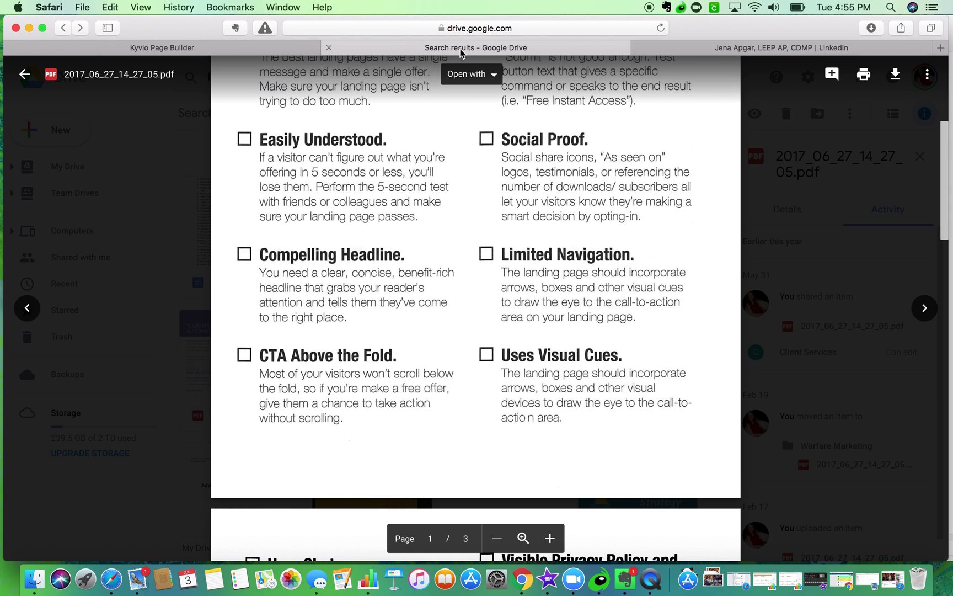
left_click(276, 51)
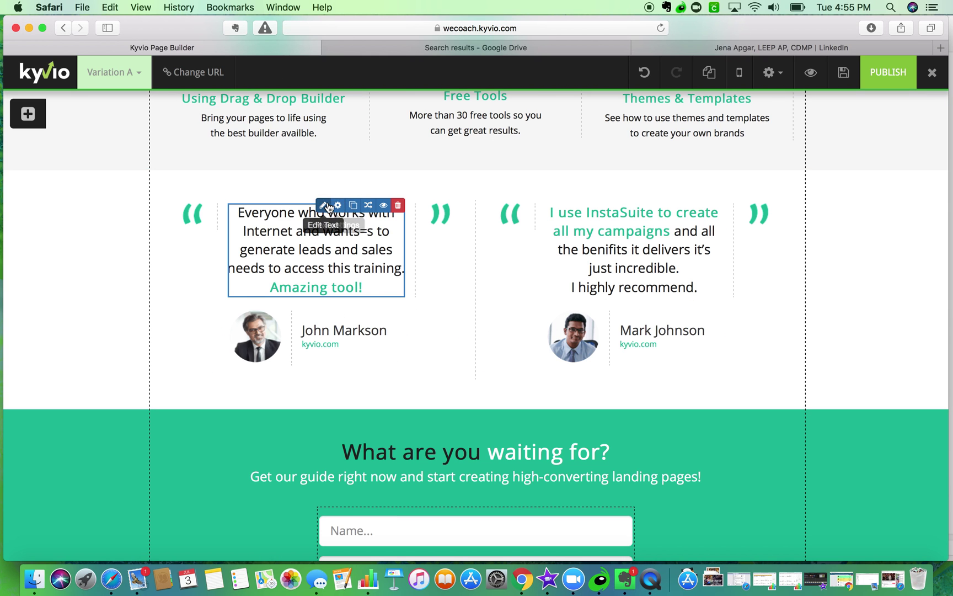
- Select text in the first testimonial's quote and name caption
left_click(325, 206)
left_click_drag(383, 386, 315, 386)
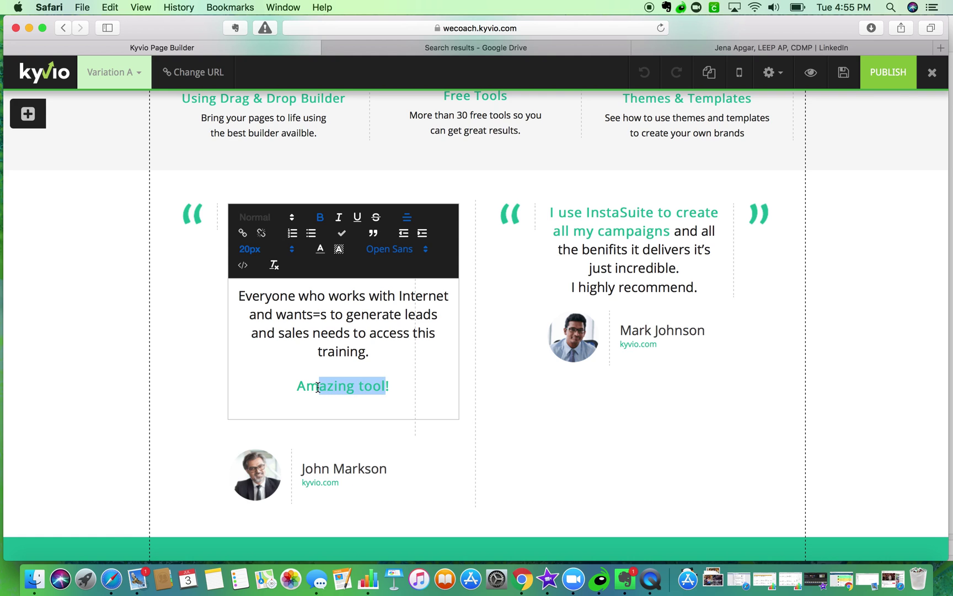
left_click(334, 441)
left_click(370, 336)
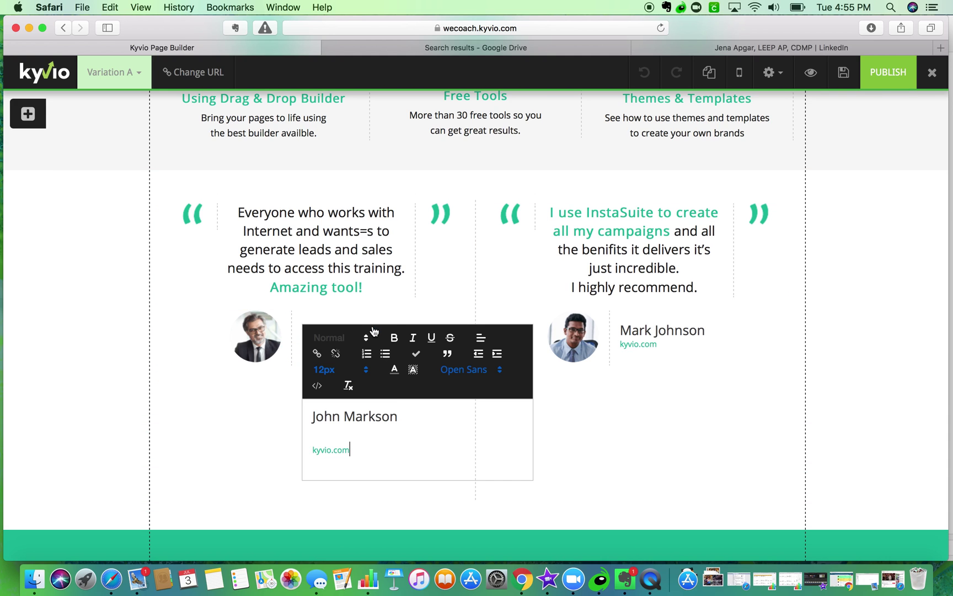
left_click_drag(399, 414, 294, 418)
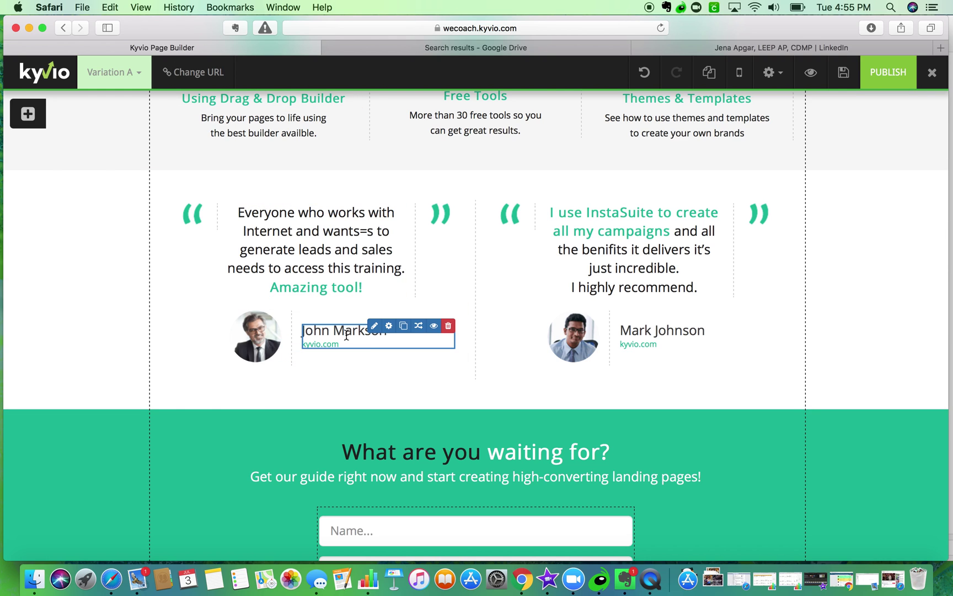
left_click(374, 326)
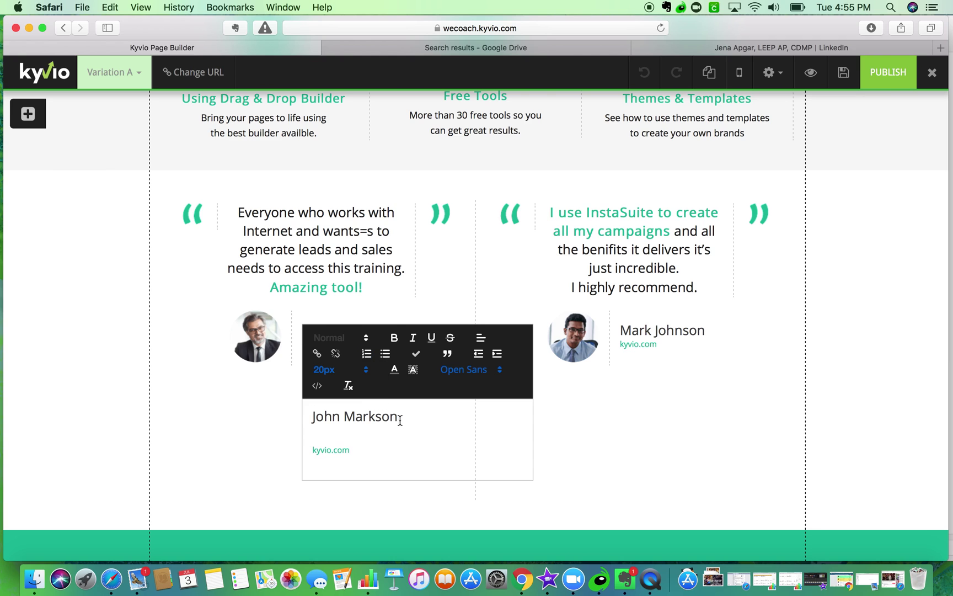
left_click_drag(400, 420, 297, 420)
left_click(297, 420)
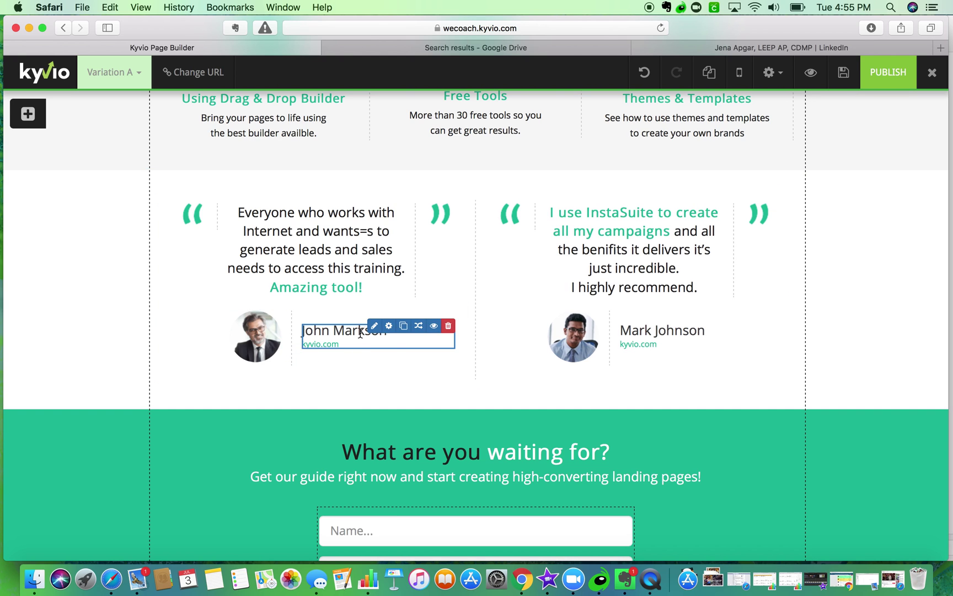
- Swap the placeholder name for the copied LinkedIn name via Paste and Match Style
left_click(371, 329)
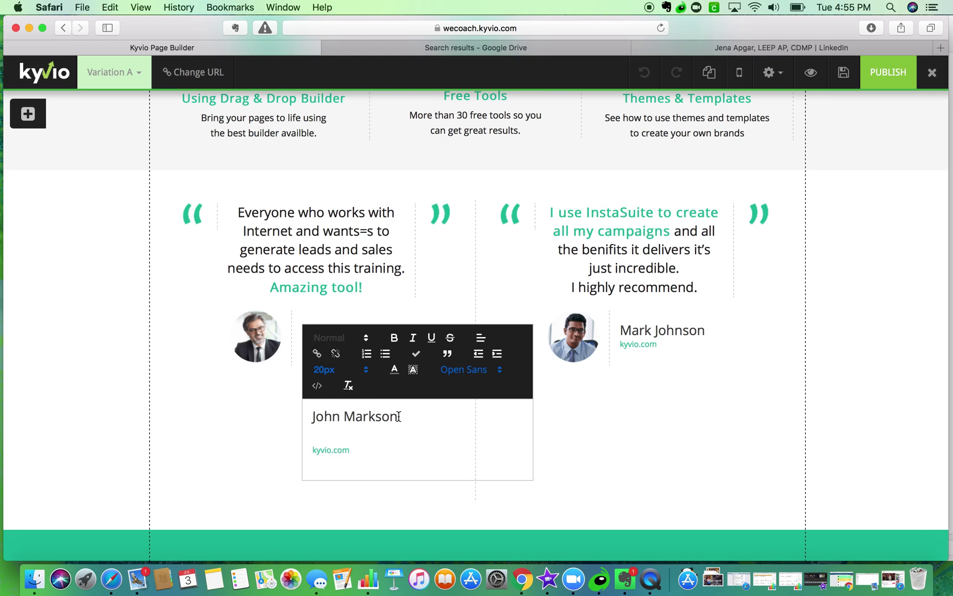
key("BackSpace")
key("BackSpace")
key("BackSpace")
key("BackSpace")
key("BackSpace")
key("BackSpace")
key("BackSpace")
key("BackSpace")
key("BackSpace")
key("BackSpace")
key("BackSpace")
key("BackSpace")
left_click(110, 7)
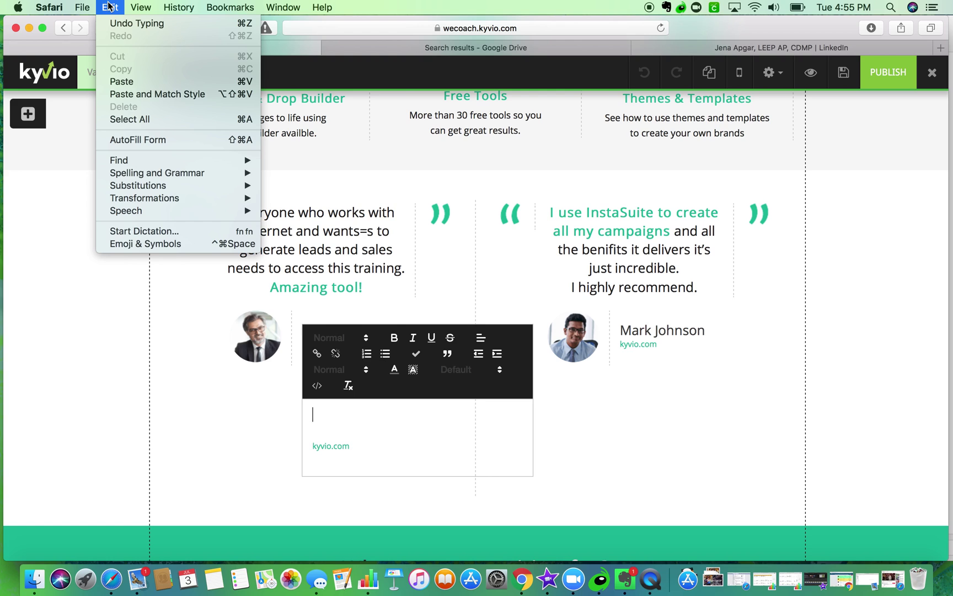
left_click(139, 94)
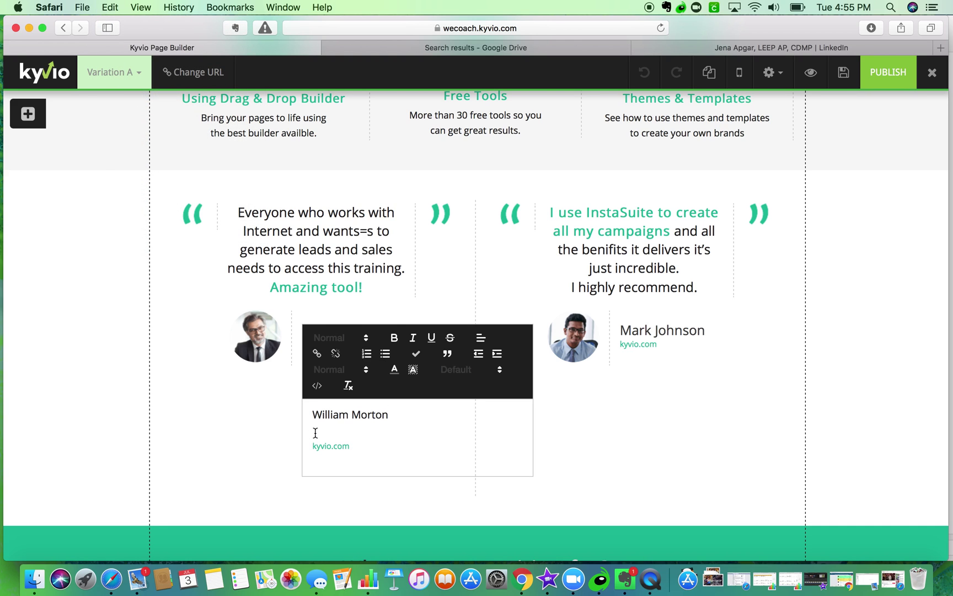
left_click(334, 444)
left_click_drag(331, 445, 300, 444)
left_click(300, 444)
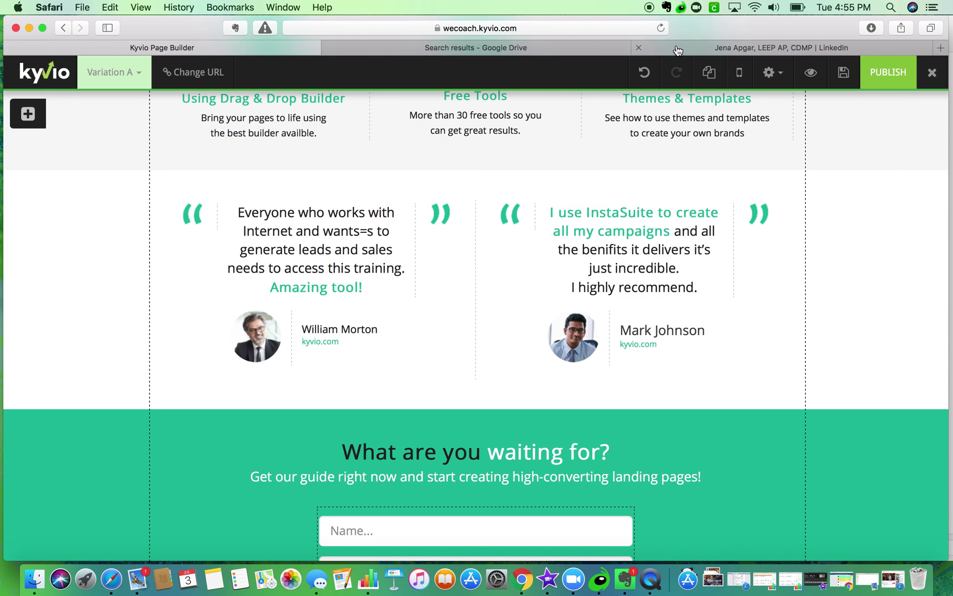
left_click(678, 50)
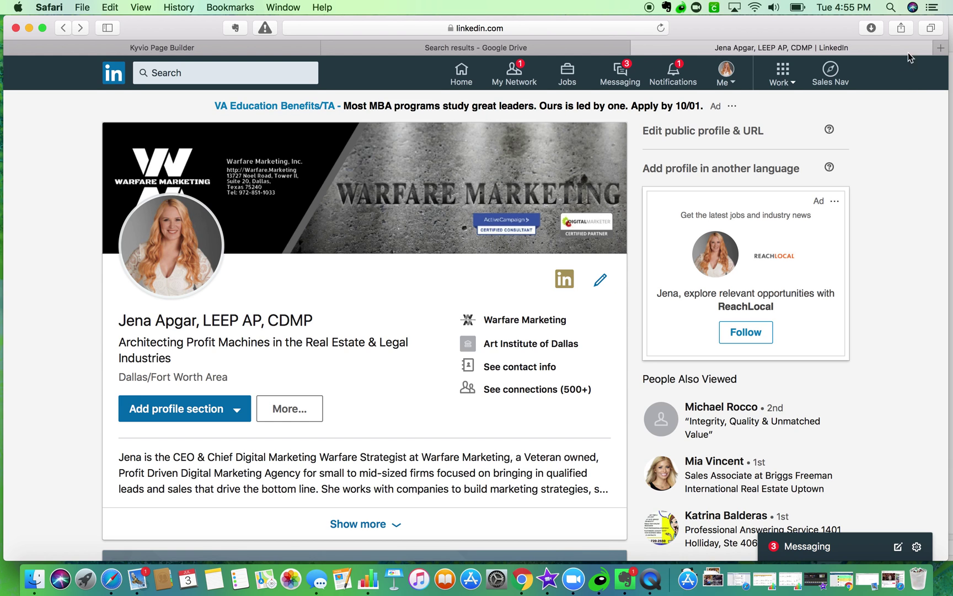
- Open mortonvisuals.com in a new tab, copy its address, close it, and return to Kyvio
left_click(941, 48)
type("mort")
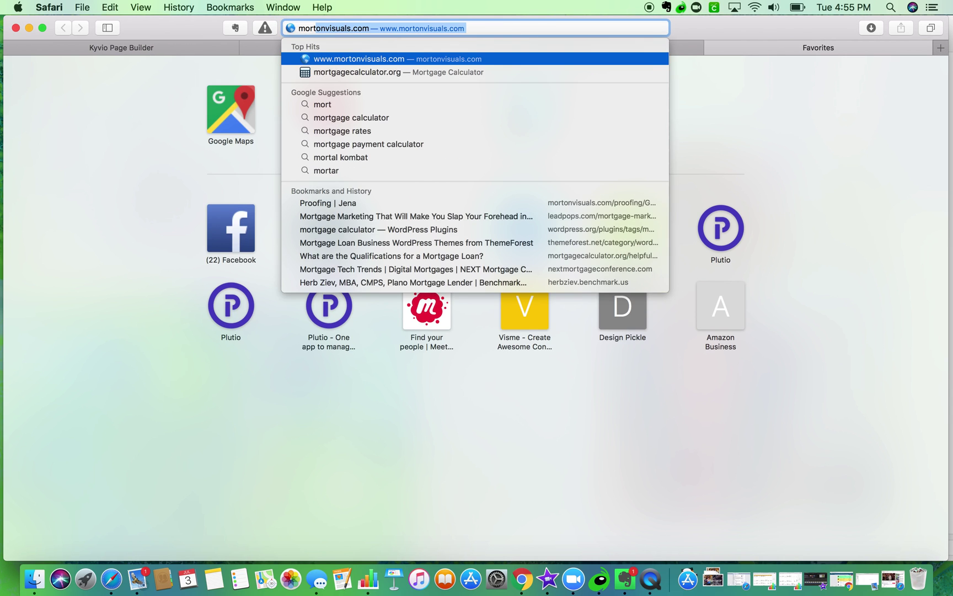
key("Return")
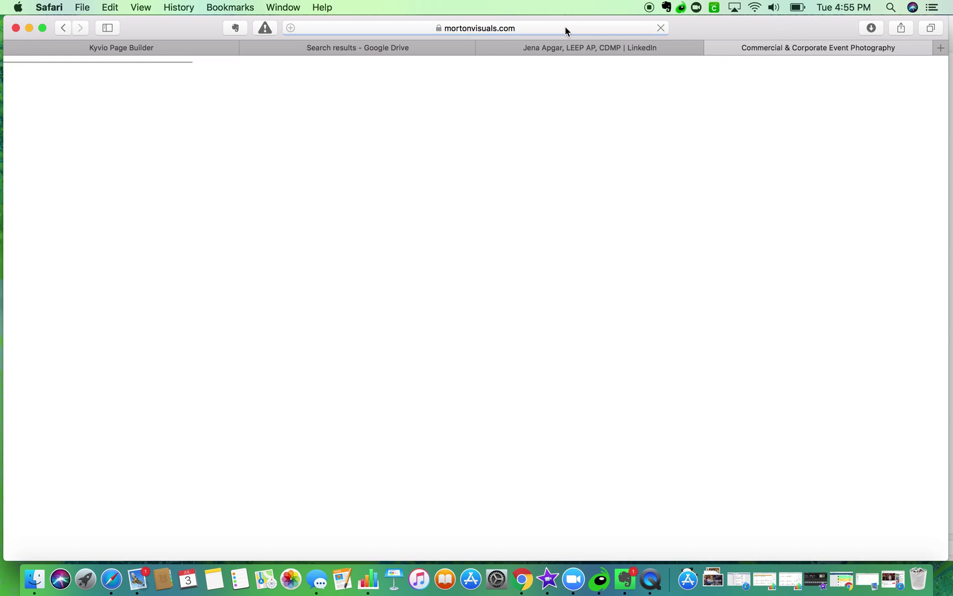
left_click(566, 27)
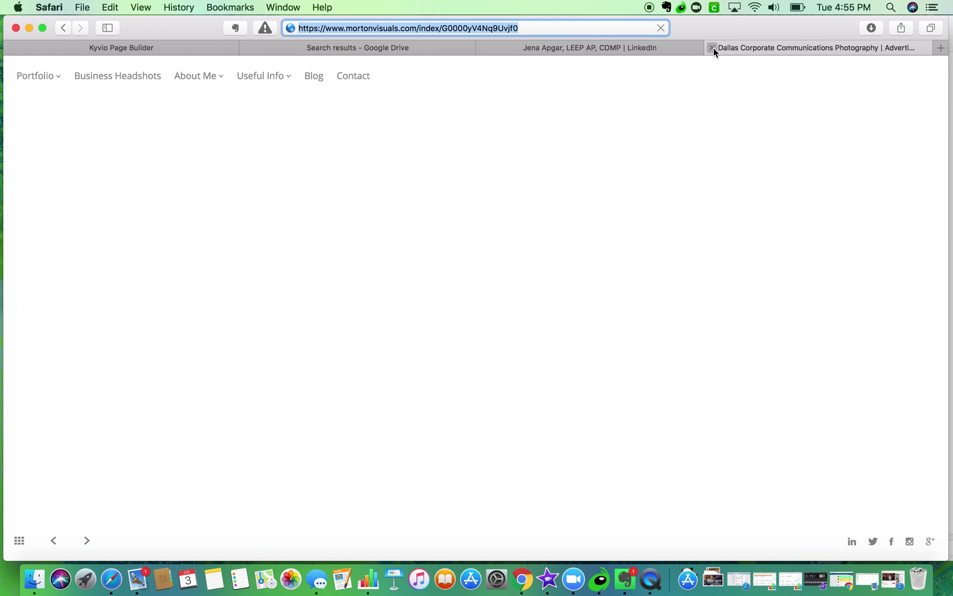
left_click(712, 47)
left_click(196, 47)
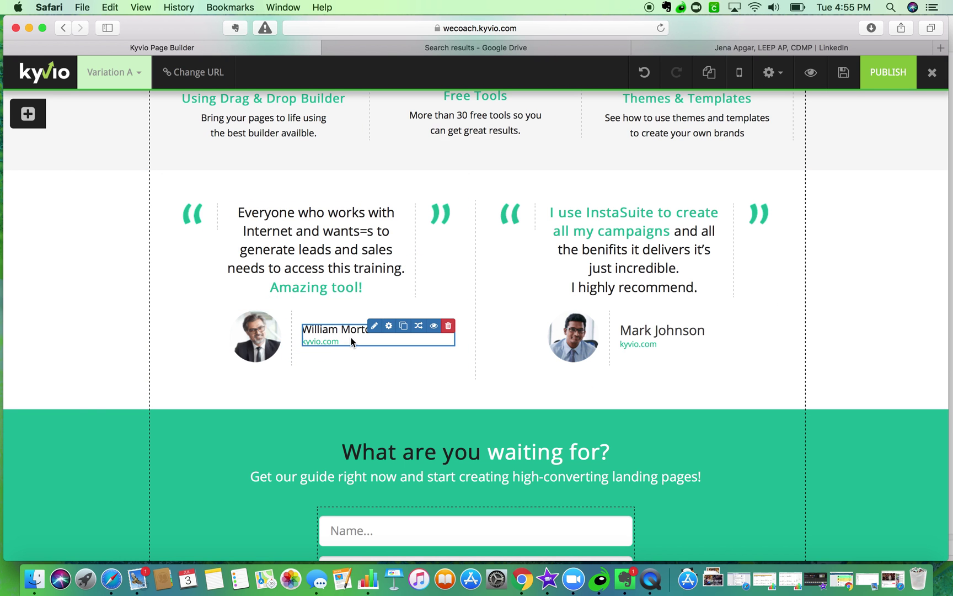
- Replace kyvio.com in the caption with the pasted address trimmed to Mortonvisuals.com
left_click(374, 325)
left_click(359, 444)
key("BackSpace")
key("BackSpace")
key("BackSpace")
key("BackSpace")
key("BackSpace")
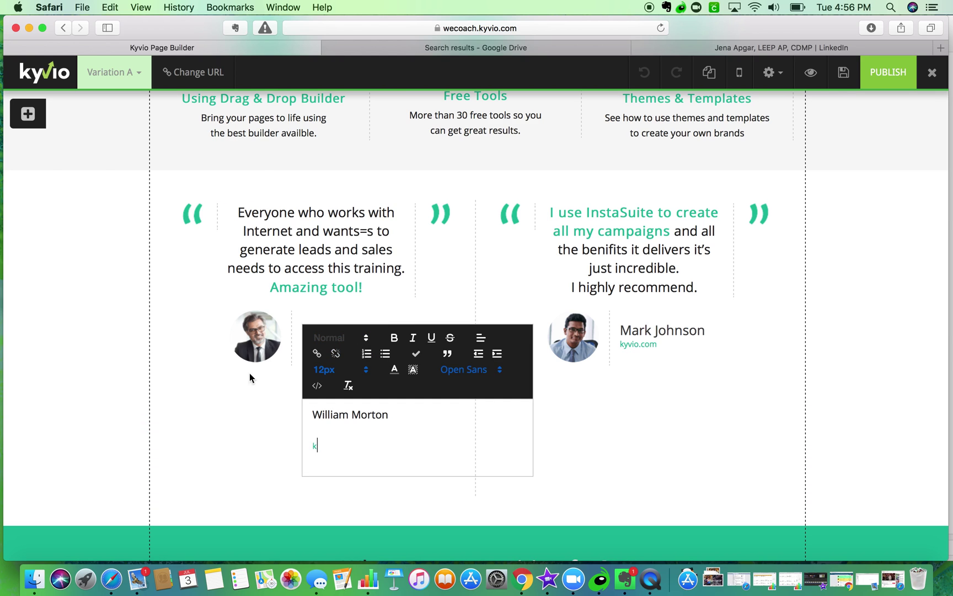
left_click(110, 7)
left_click(133, 93)
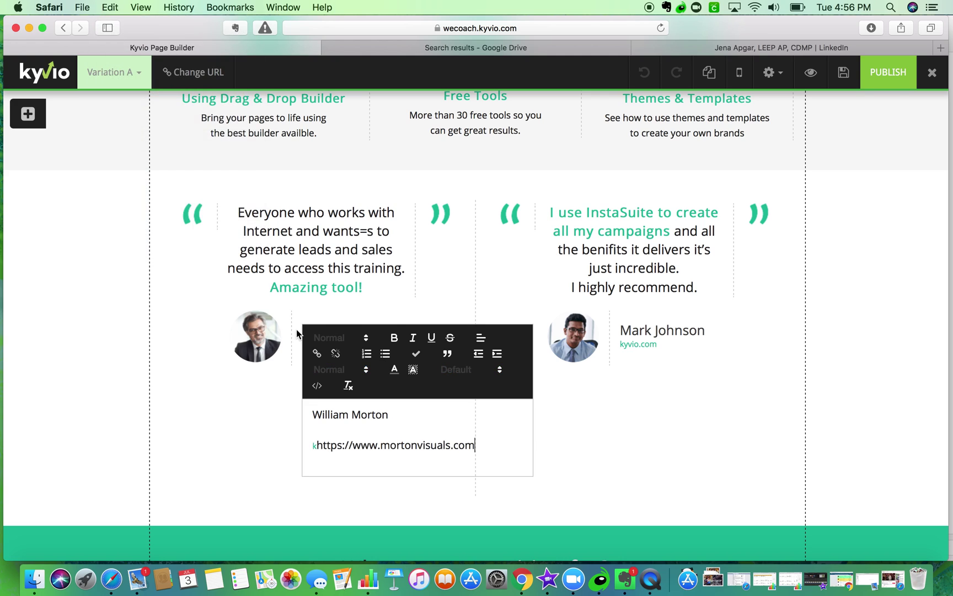
left_click(317, 444)
key("BackSpace")
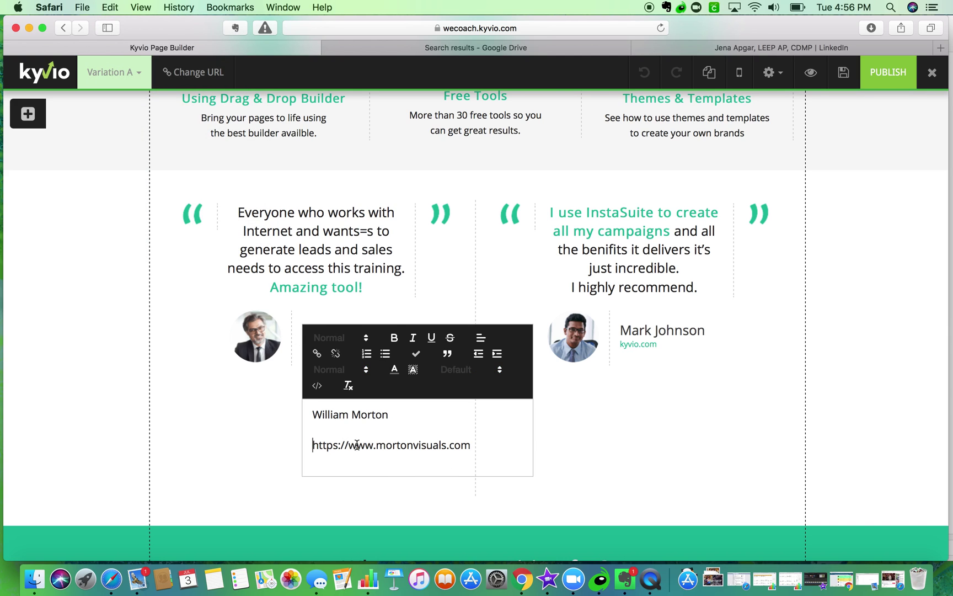
left_click_drag(385, 444, 301, 446)
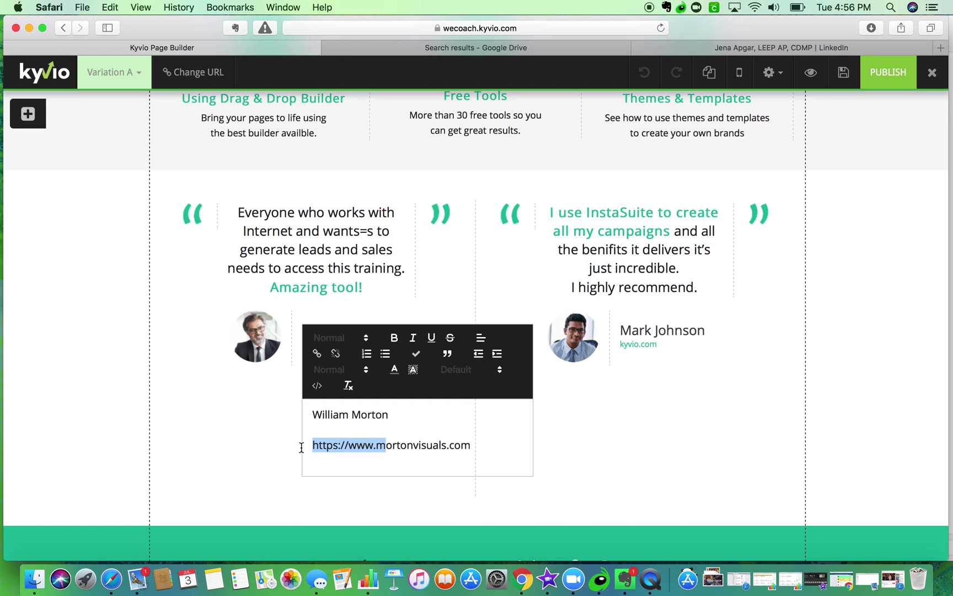
left_click(301, 447)
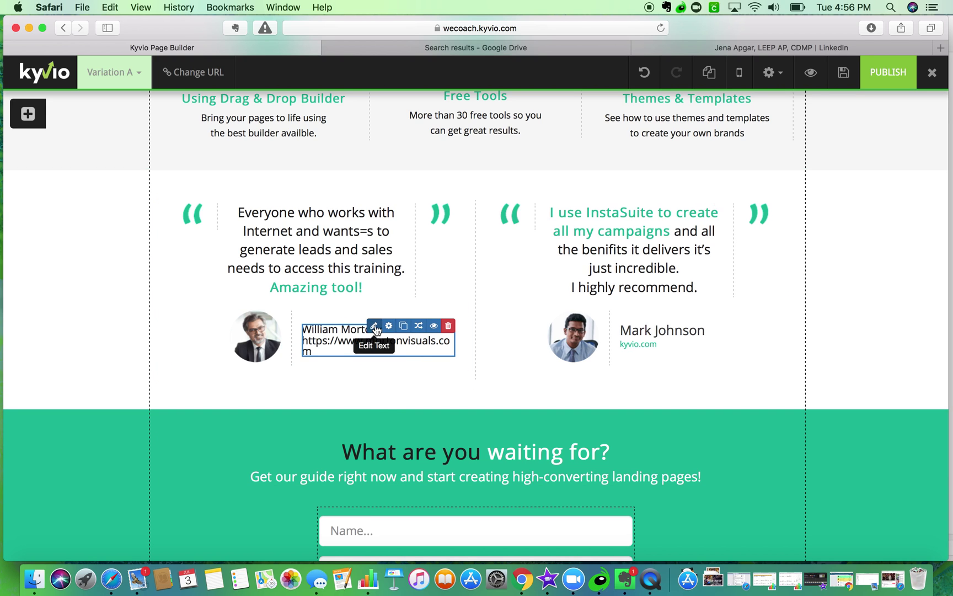
left_click(375, 330)
left_click(385, 445)
key("BackSpace")
key("BackSpace")
key("BackSpace")
key("BackSpace")
key("BackSpace")
key("BackSpace")
key("BackSpace")
key("BackSpace")
key("BackSpace")
key("BackSpace")
key("BackSpace")
key("BackSpace")
key("BackSpace")
key("BackSpace")
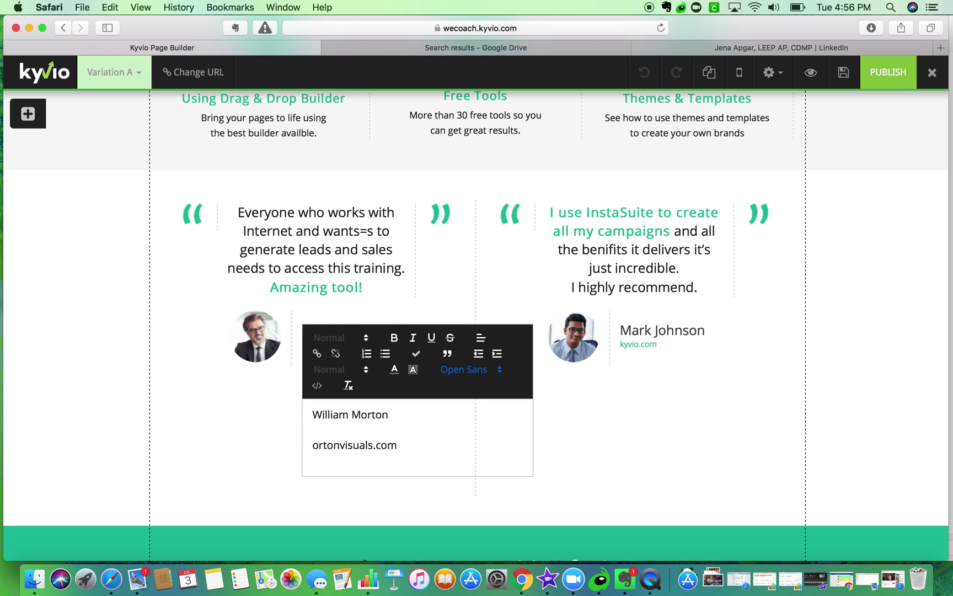
type("M")
- Colour the Mortonvisuals.com text with custom colour #212121
left_click_drag(416, 441, 305, 441)
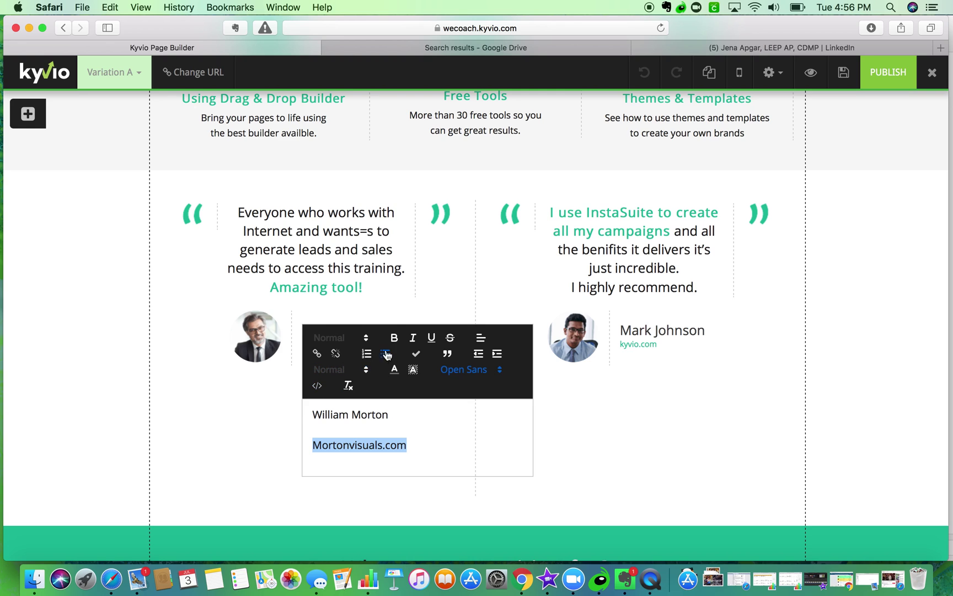
left_click(395, 371)
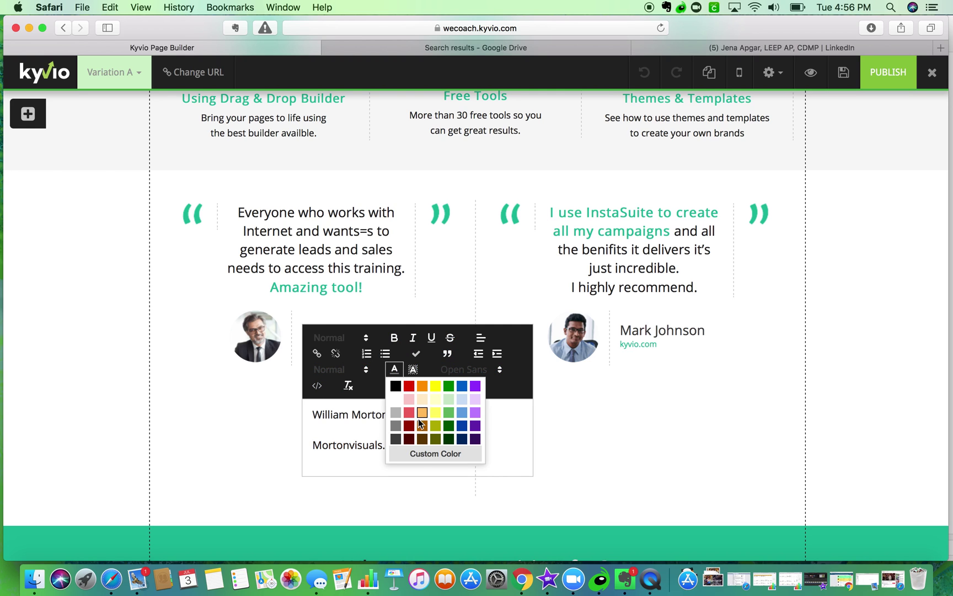
left_click(426, 453)
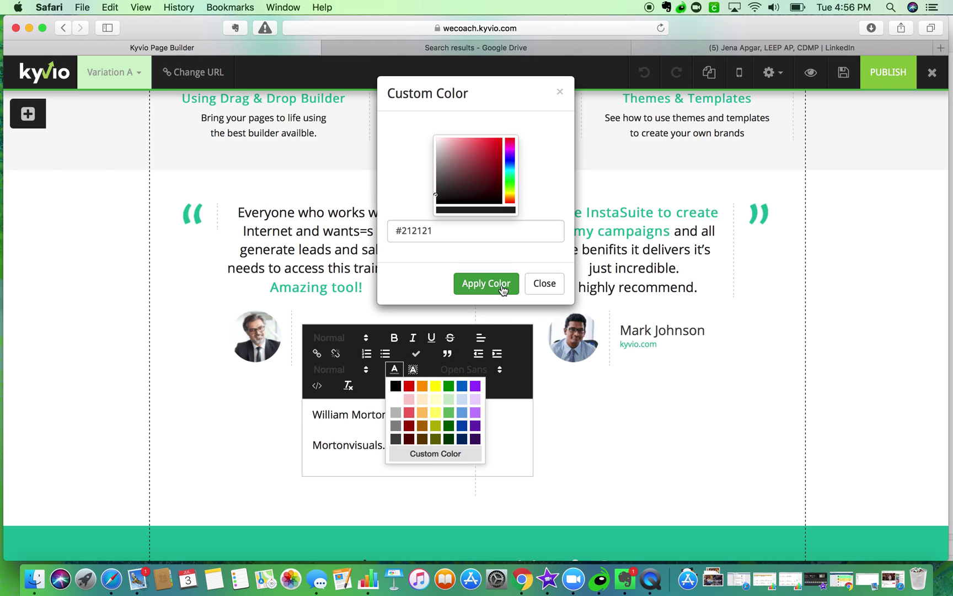
left_click(543, 283)
left_click(408, 537)
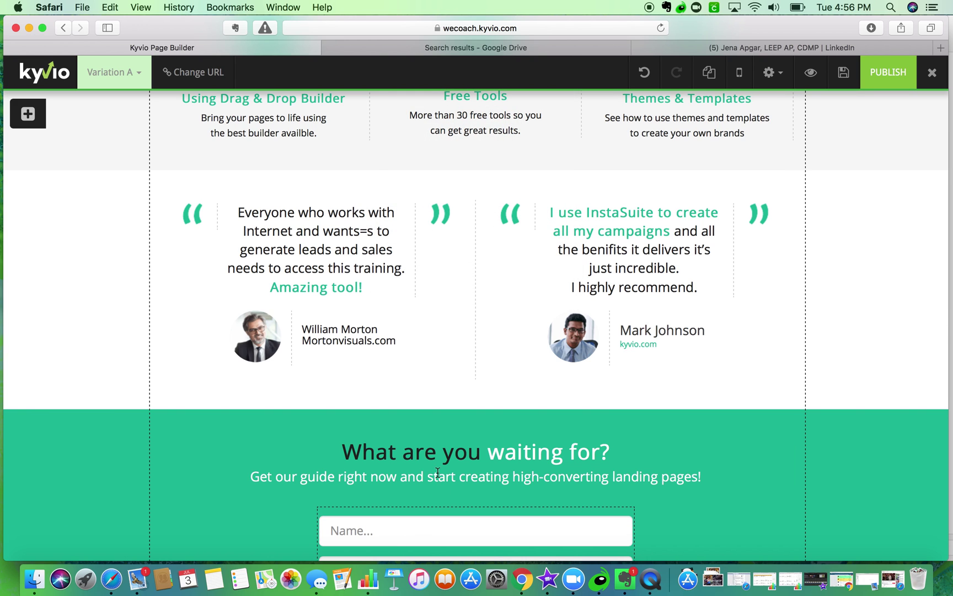
scroll(438, 420, "down", 3)
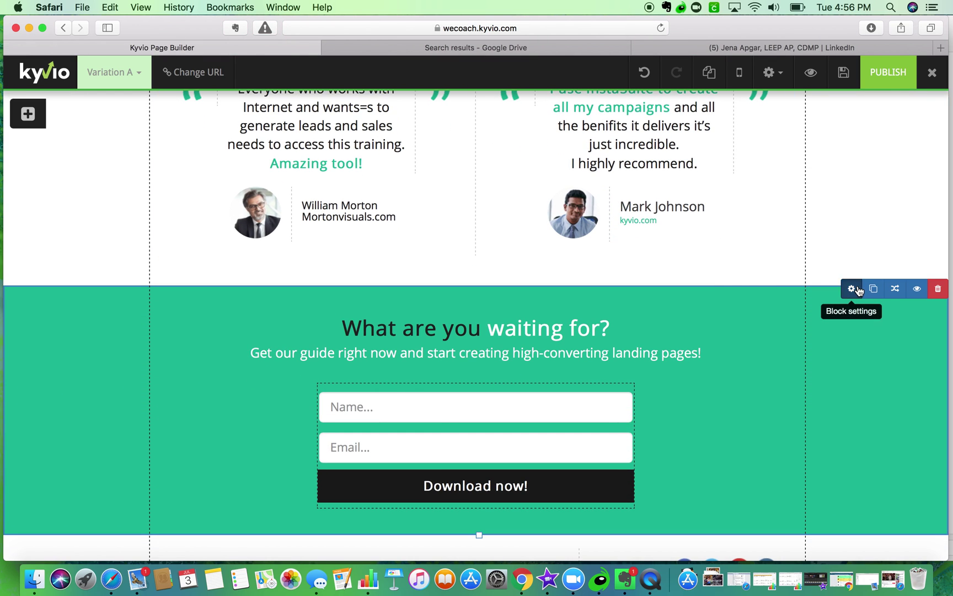
- Inspect the green signup section's background colour options, then close its settings unchanged
left_click(853, 287)
left_click(654, 236)
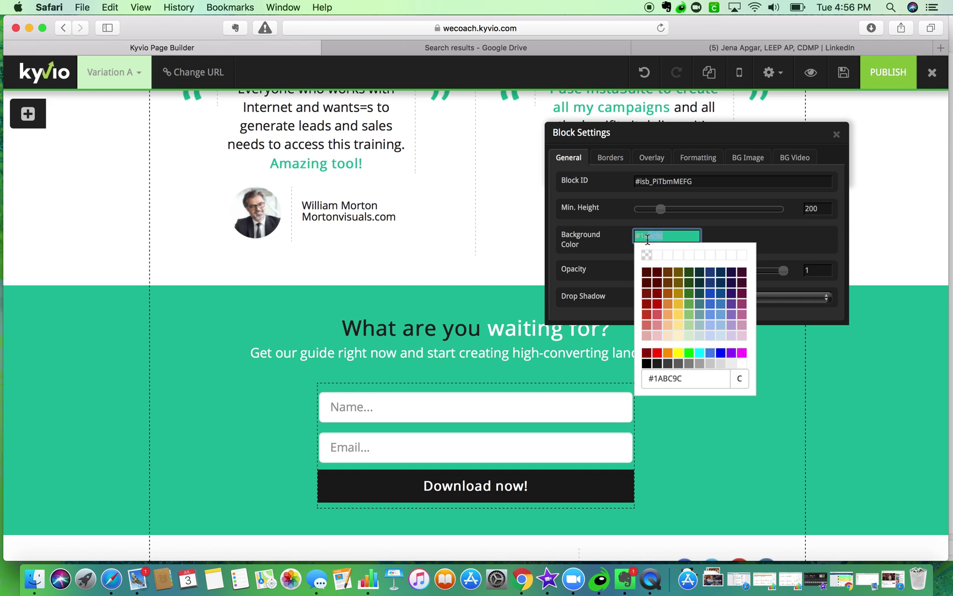
left_click(688, 377)
left_click(677, 237)
left_click(700, 382)
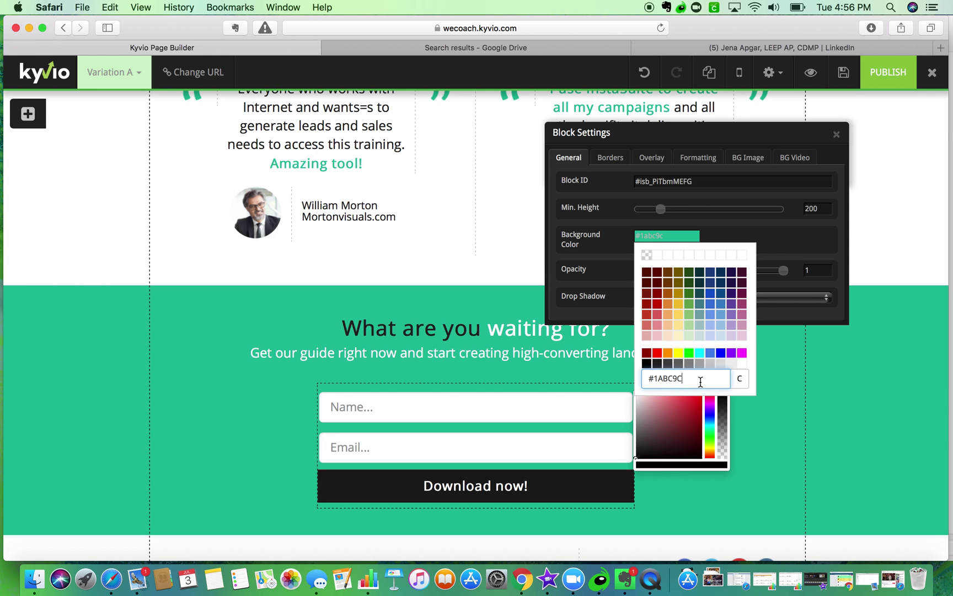
key("Return")
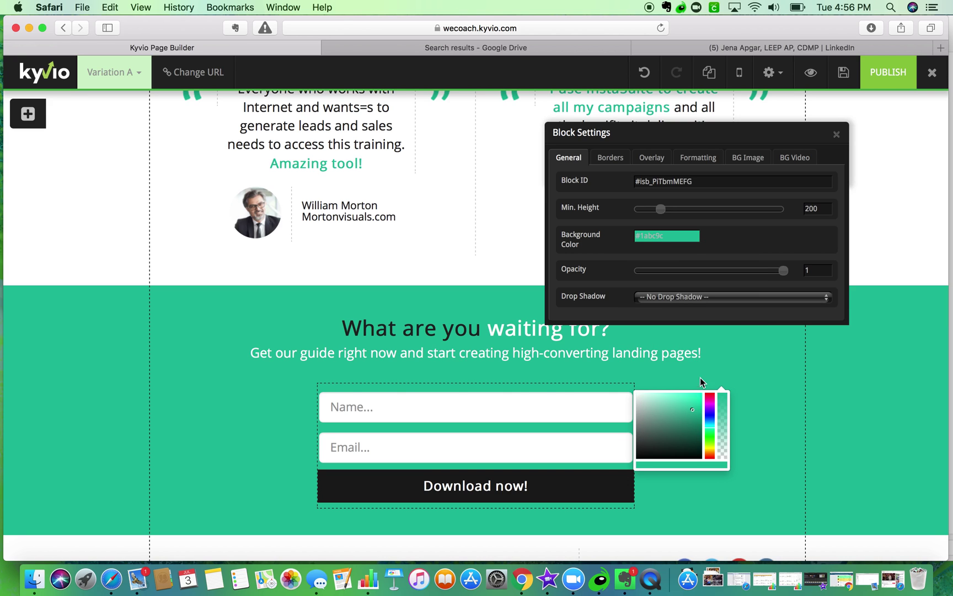
left_click(678, 237)
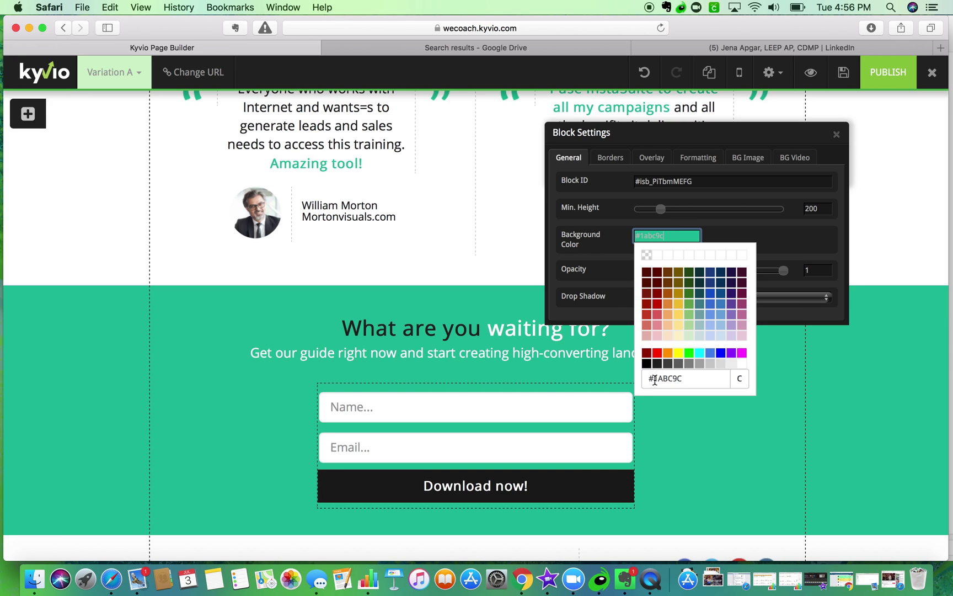
left_click(676, 379)
left_click(668, 235)
key("super+c")
left_click(400, 278)
left_click(836, 134)
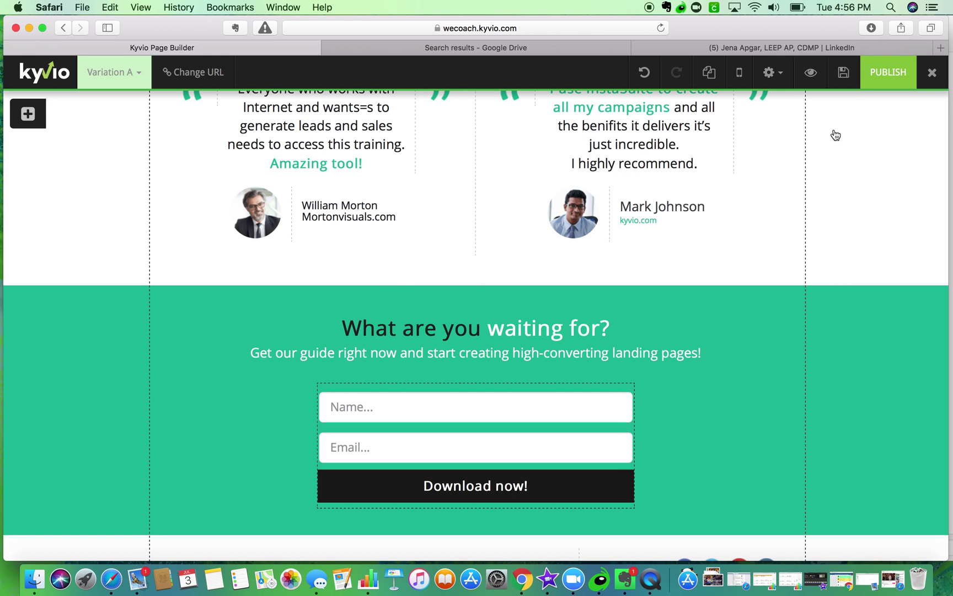
- Open custom text colour for the first testimonial's website line and paste the teal hex value
left_click(376, 200)
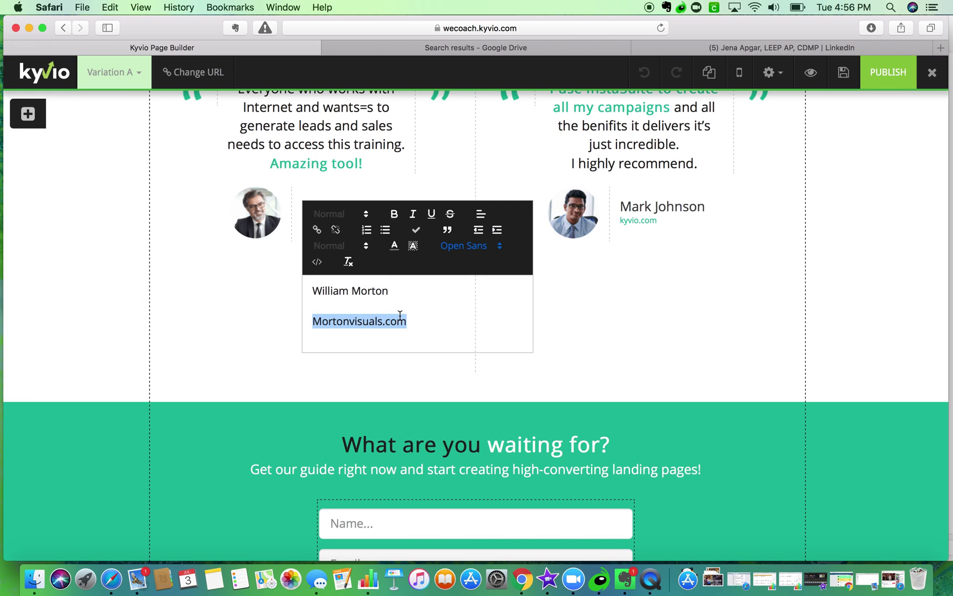
left_click(395, 246)
left_click(406, 327)
triple_click(449, 238)
key("super+v")
- Apply teal to the Mortonvisuals.com line, size it 12px, and return to the LinkedIn tab
left_click(486, 283)
left_click(376, 307)
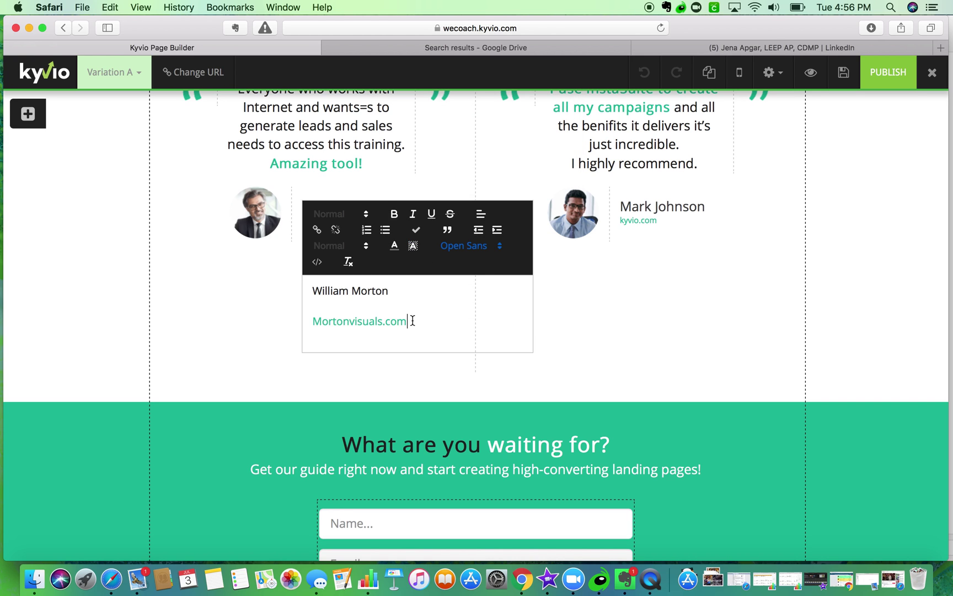
left_click_drag(413, 320, 311, 320)
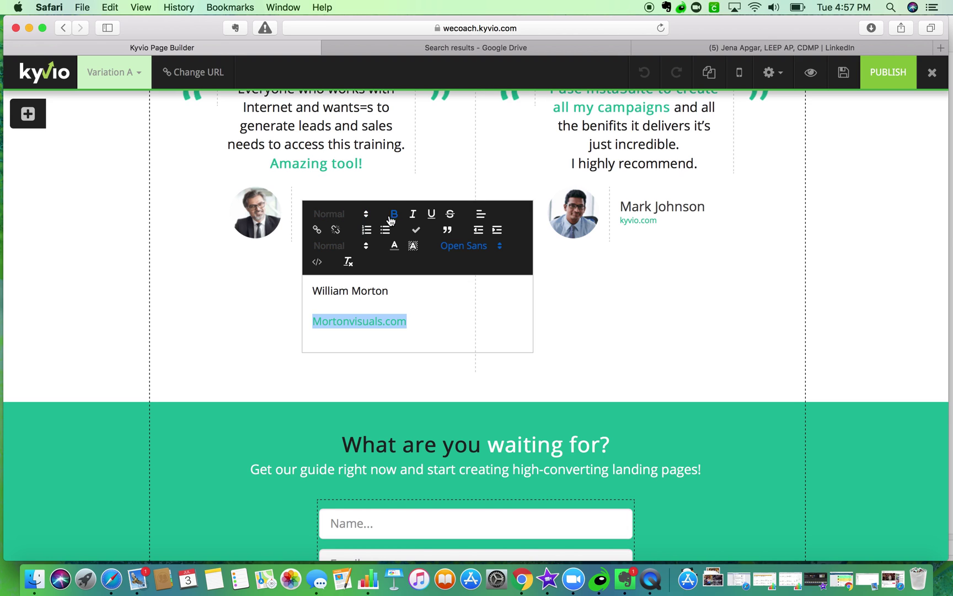
left_click(341, 246)
scroll(335, 297, "up", 3)
scroll(335, 297, "up", 1)
left_click(333, 291)
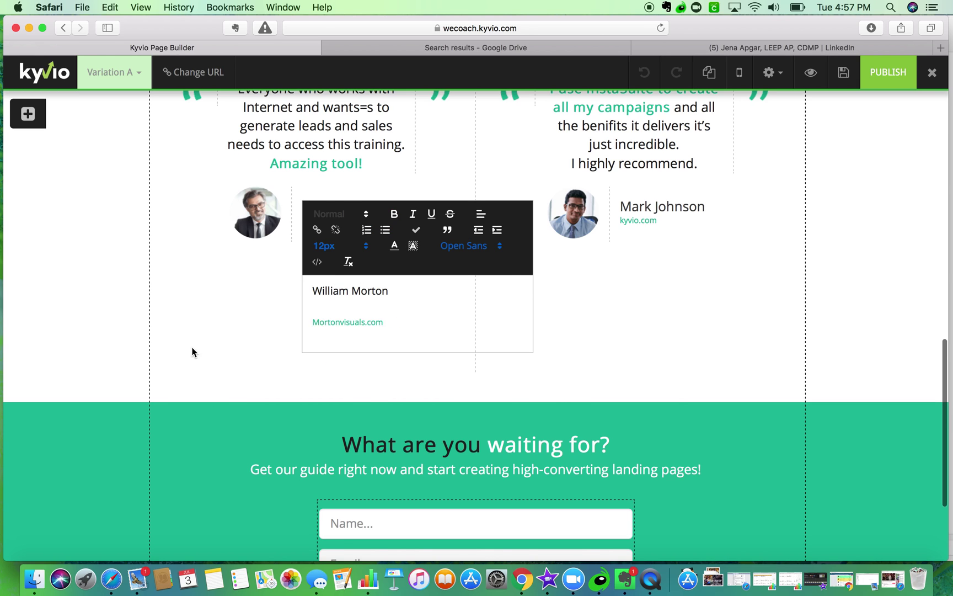
left_click(192, 351)
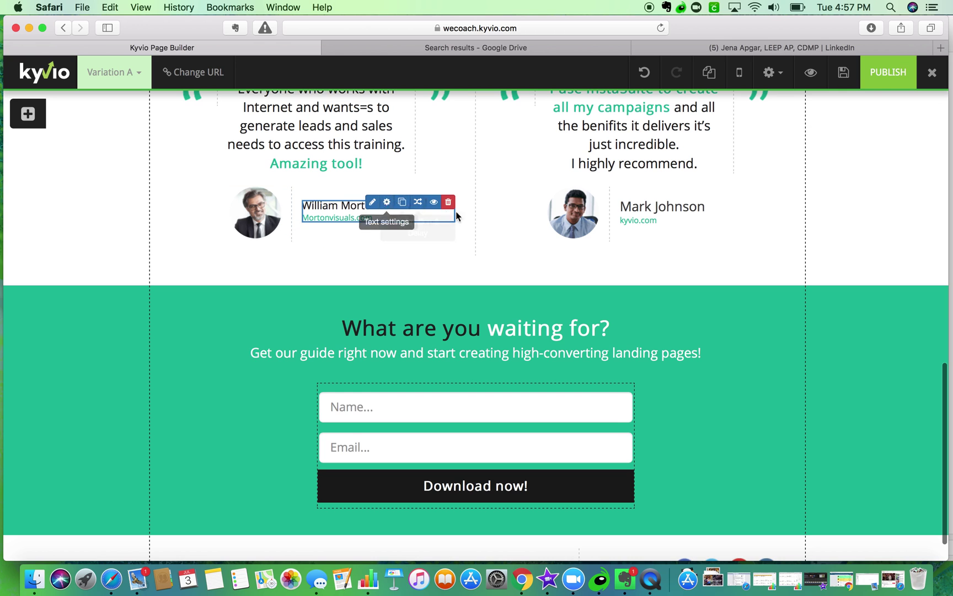
left_click(724, 48)
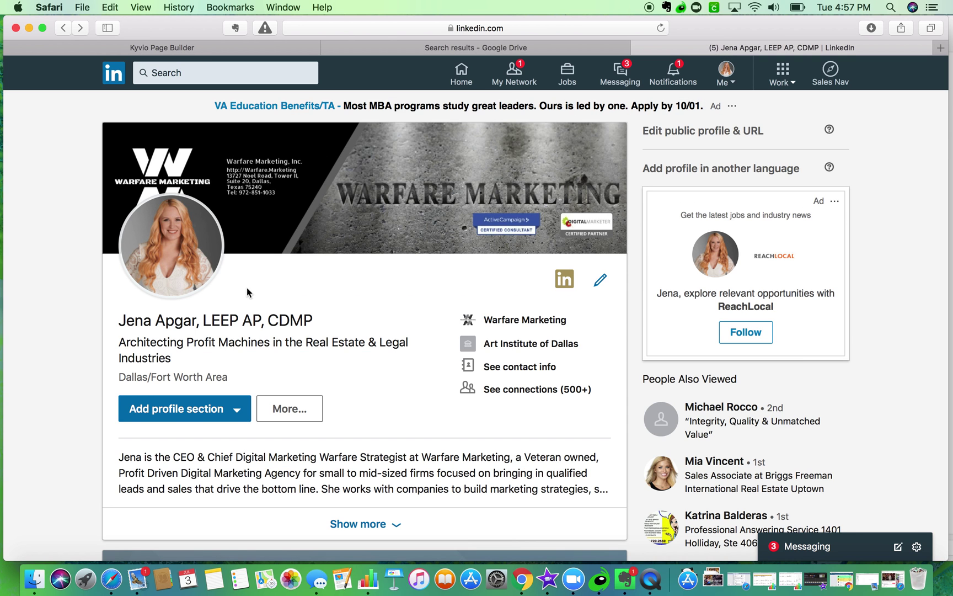
- Go forward to the photographer's LinkedIn profile and save the enlarged profile photo to Downloads
left_click(86, 27)
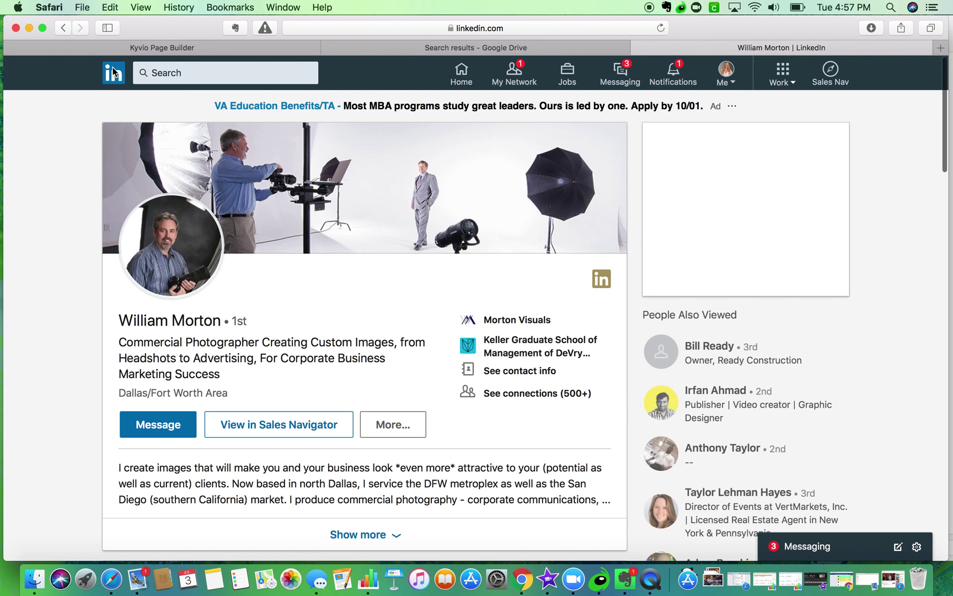
right_click(166, 247)
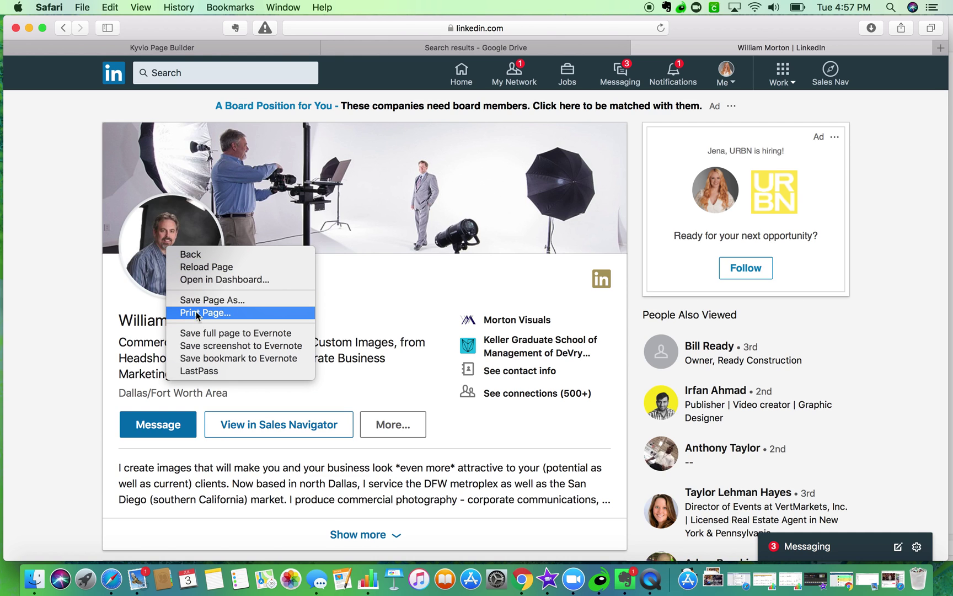
right_click(168, 230)
left_click(168, 232)
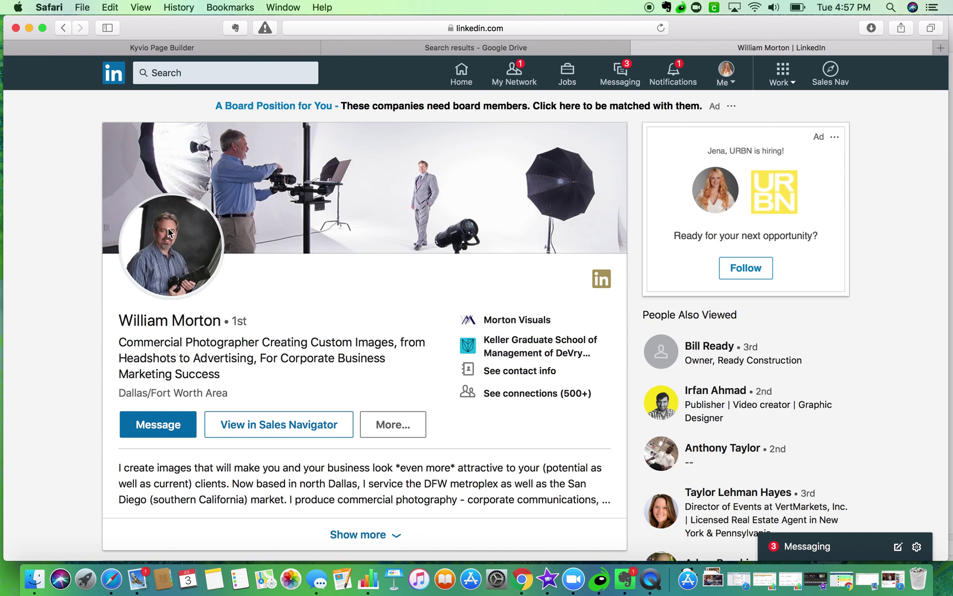
right_click(168, 228)
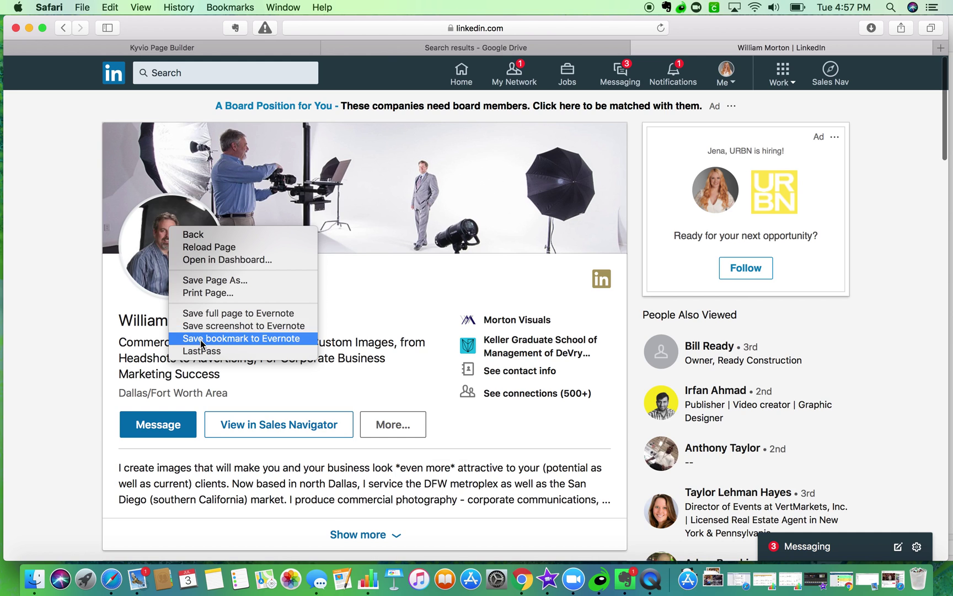
left_click(82, 242)
left_click(179, 247)
right_click(179, 247)
left_click(252, 154)
right_click(436, 307)
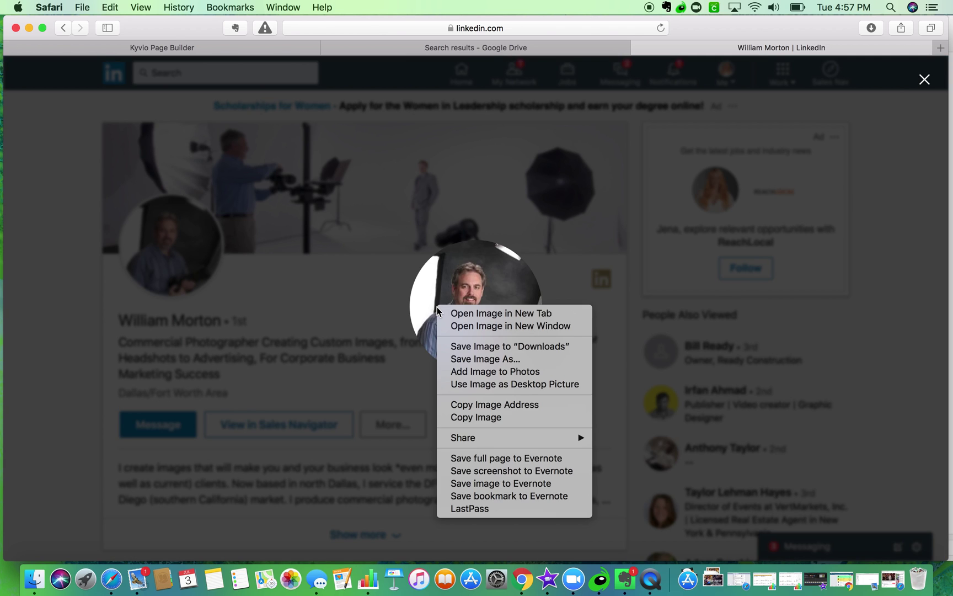
left_click(489, 346)
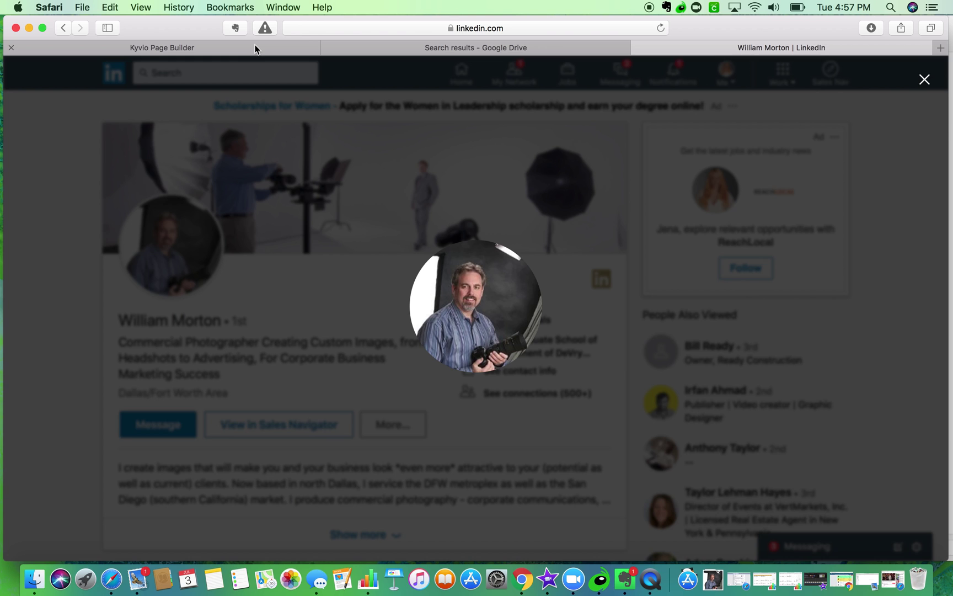
left_click(255, 49)
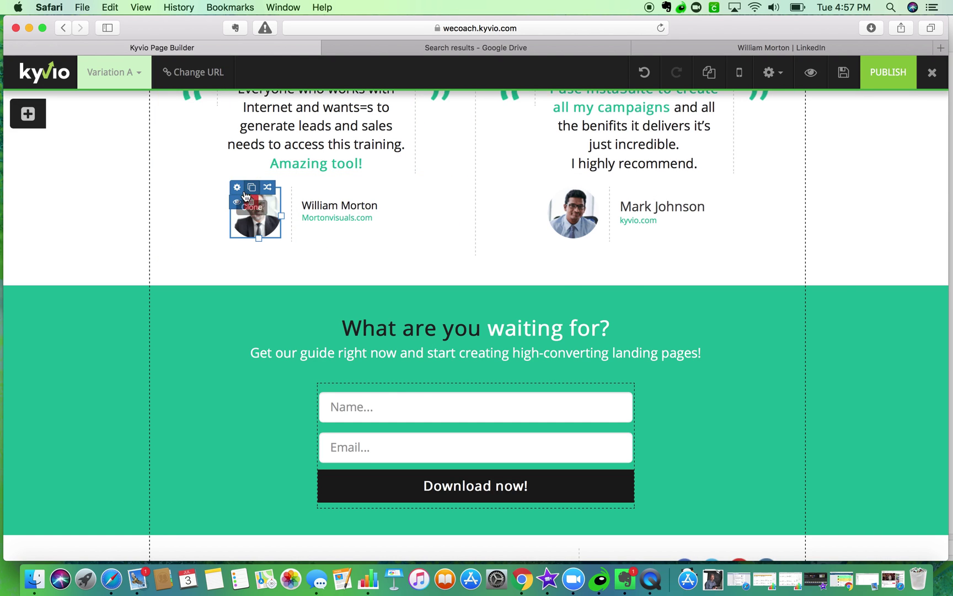
- Upload 0.jpeg to the testimonials folder and use it as the first testimonial's avatar
left_click(267, 187)
left_click(651, 198)
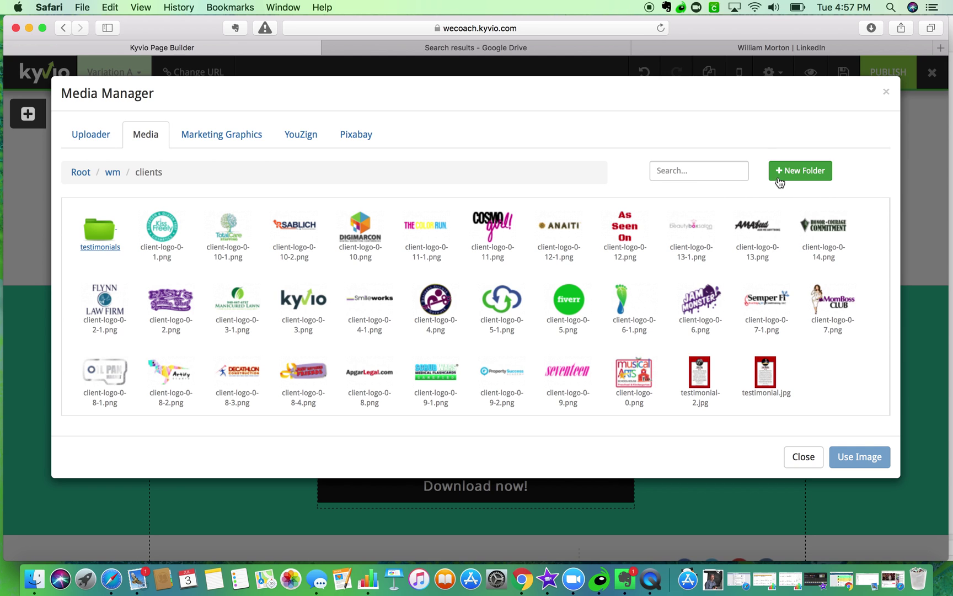
double_click(92, 230)
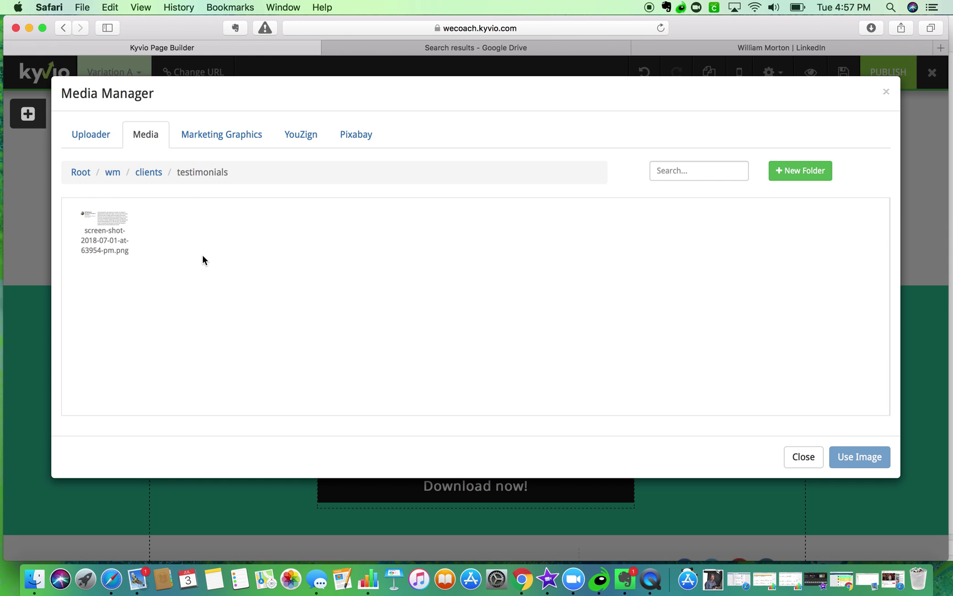
left_click(712, 579)
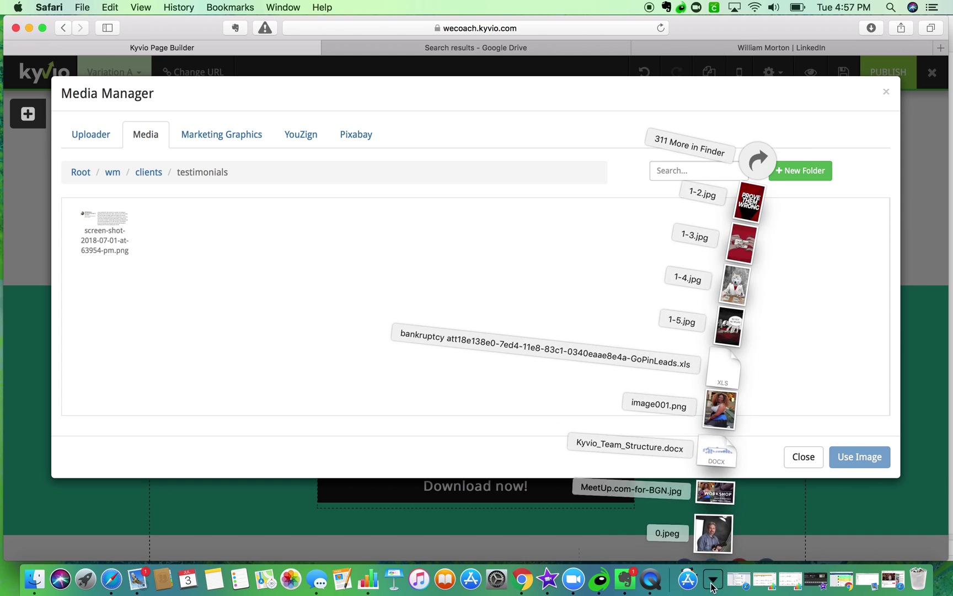
left_click_drag(720, 531, 418, 288)
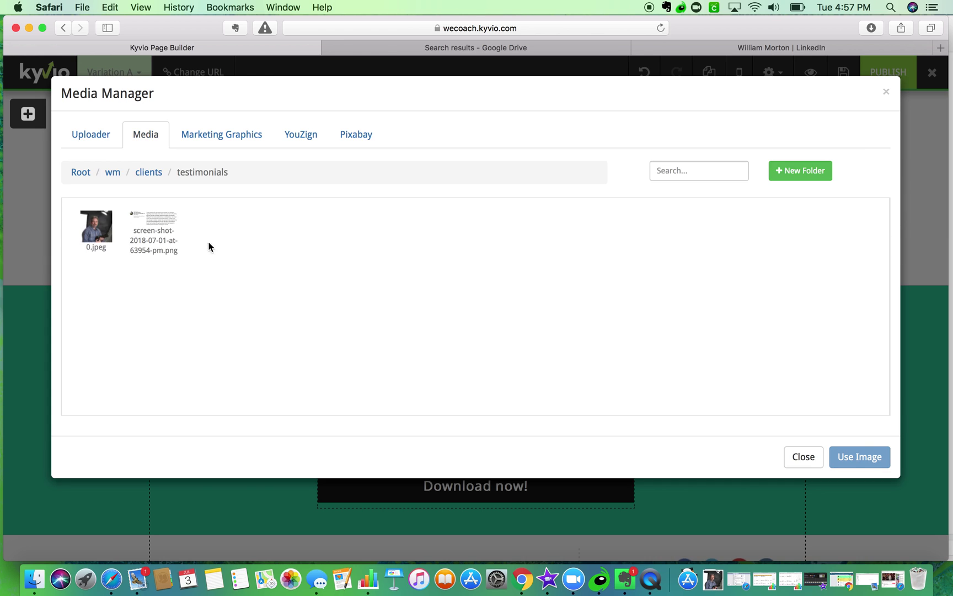
left_click(110, 226)
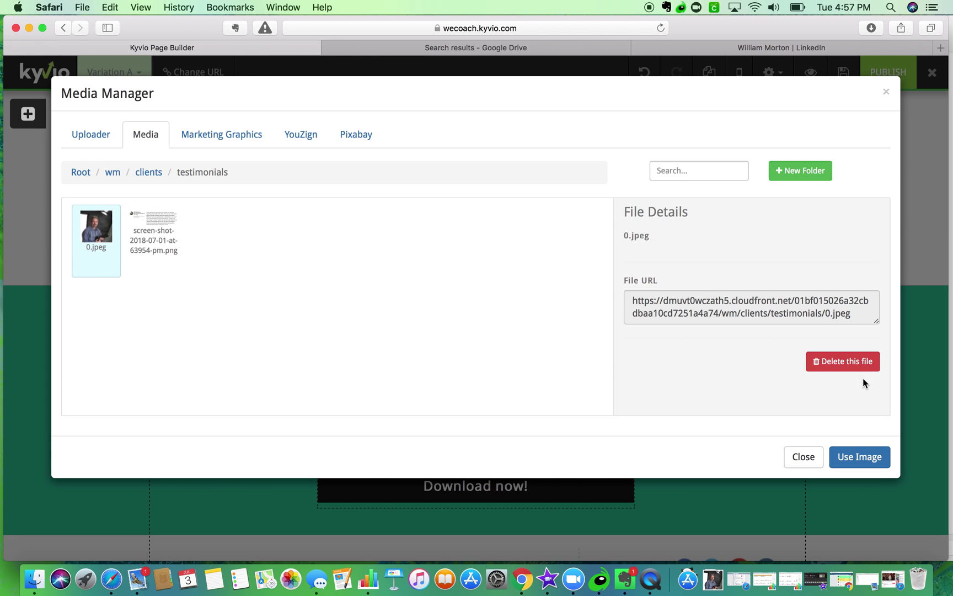
left_click(855, 457)
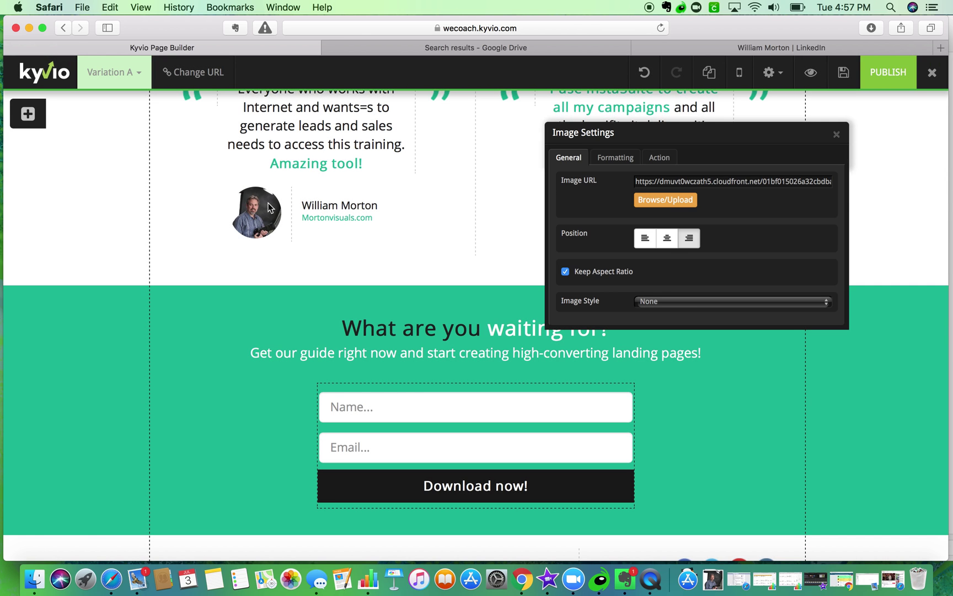
left_click(836, 138)
- Go back to the account owner's LinkedIn profile and scroll to the Recommendations
left_click(751, 49)
left_click(62, 28)
scroll(225, 232, "down", 20)
scroll(225, 232, "down", 12)
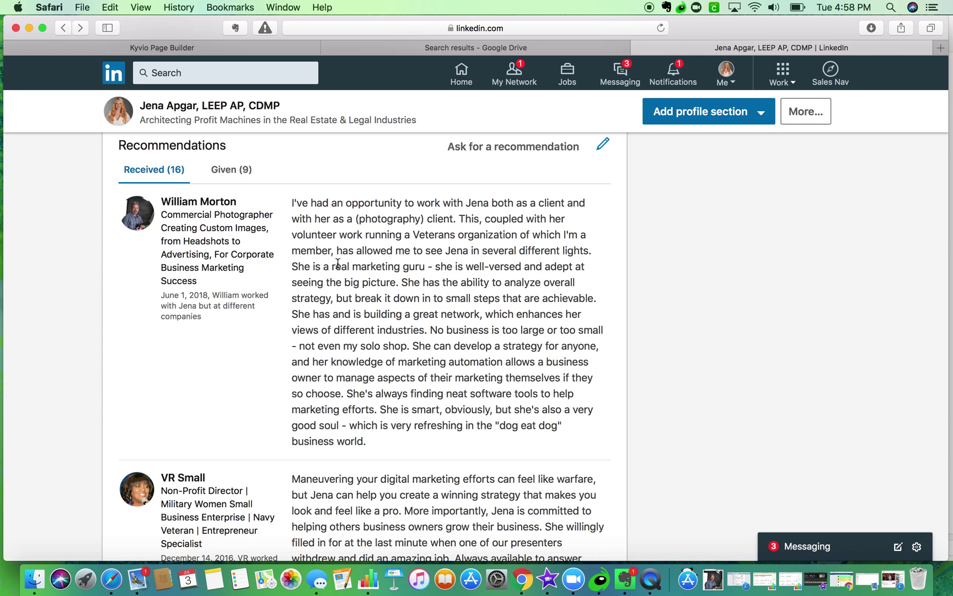
- Select a passage from the photographer's LinkedIn recommendation, then head back to the Kyvio tab
double_click(294, 267)
left_click(450, 248)
left_click_drag(449, 248, 598, 297)
key("super+c")
left_click(449, 243)
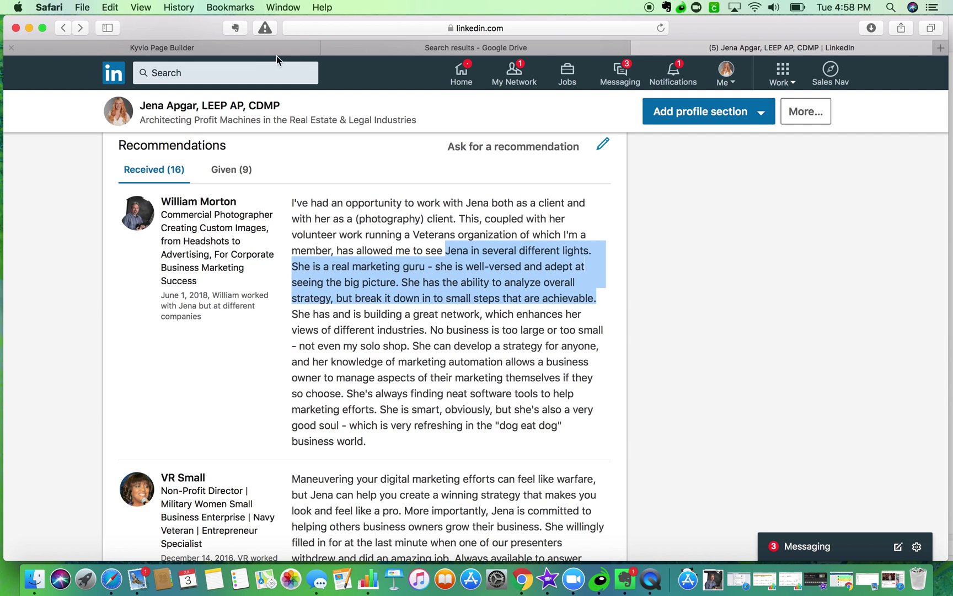
left_click(236, 49)
- Replace the first testimonial quote with the copied recommendation, trimming its opening words to '...'
scroll(312, 152, "up", 3)
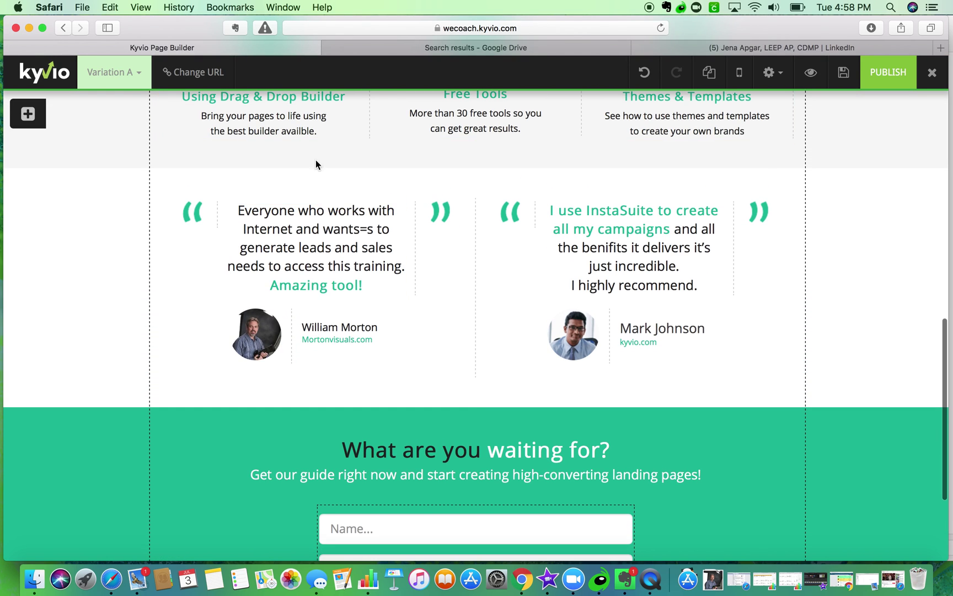
left_click_drag(329, 213, 330, 254)
left_click_drag(393, 382, 255, 276)
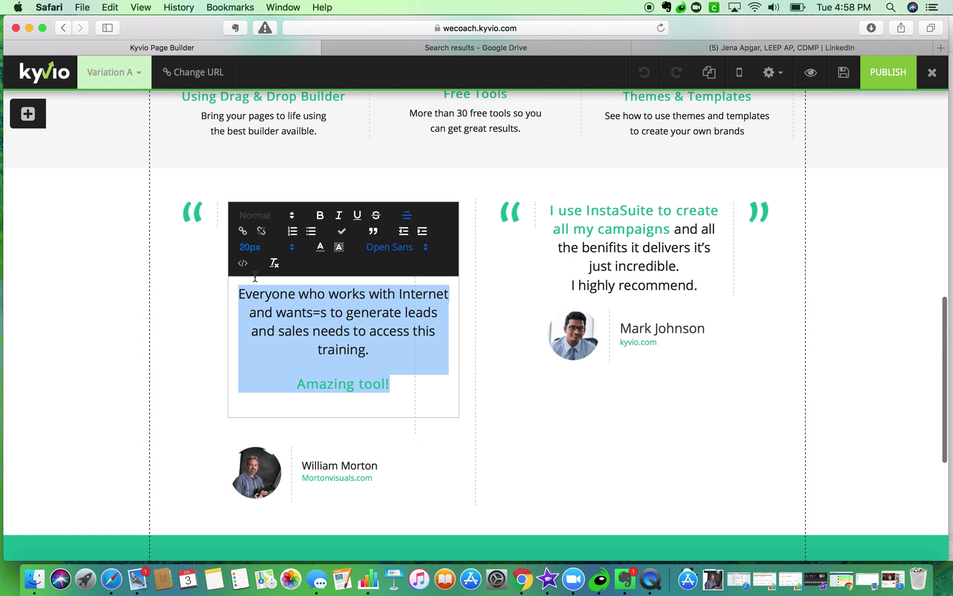
left_click(111, 7)
left_click(118, 81)
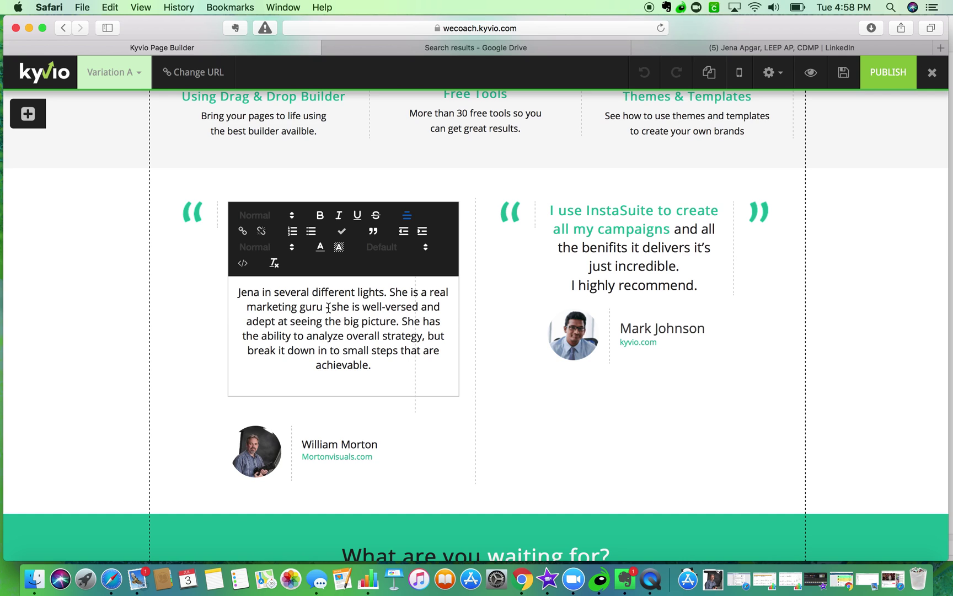
left_click_drag(263, 293, 411, 293)
type("...")
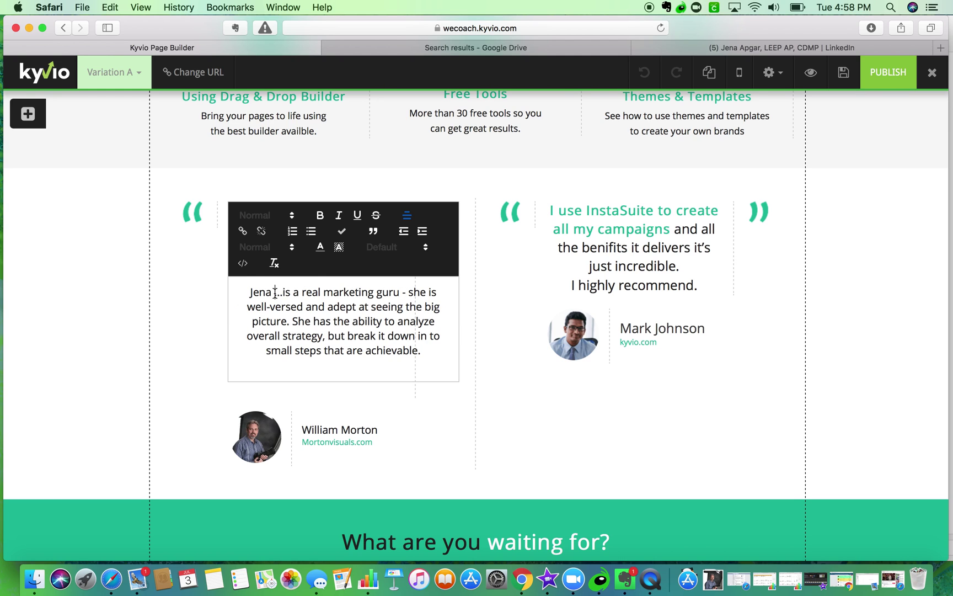
key("BackSpace")
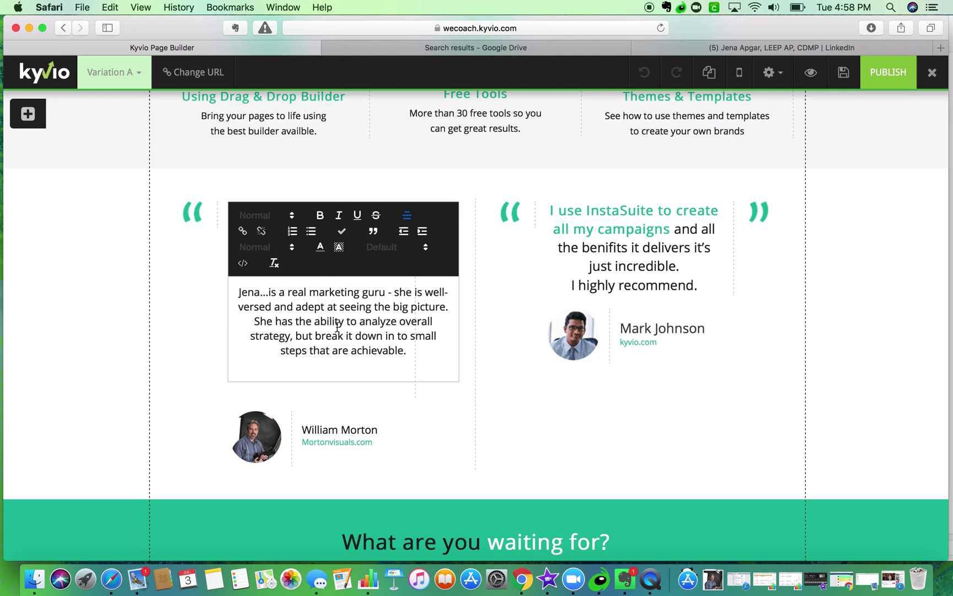
- Make 'marketing guru' bold and teal #1abc9c, then finish editing the testimonial
left_click_drag(309, 291, 341, 290)
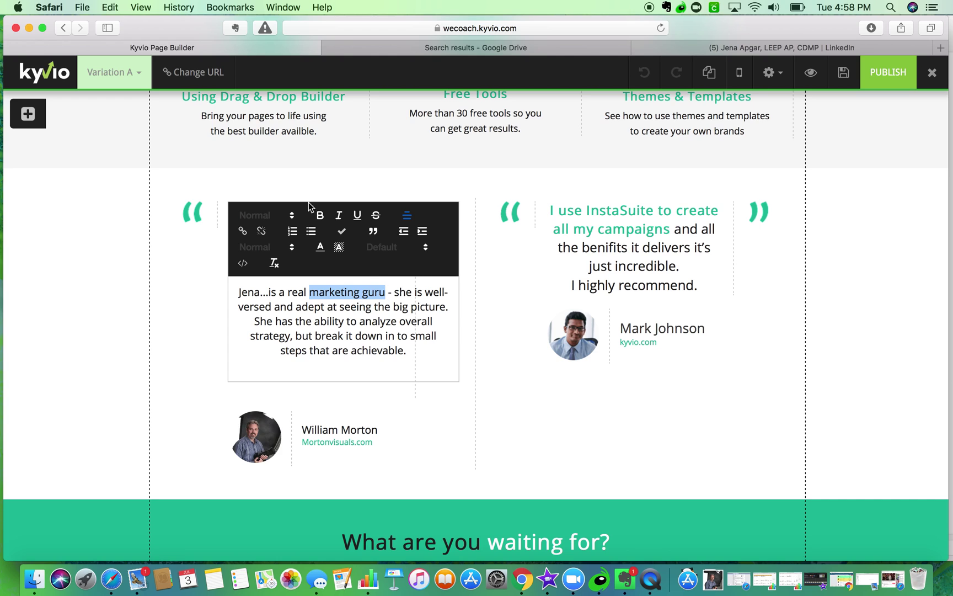
left_click(320, 217)
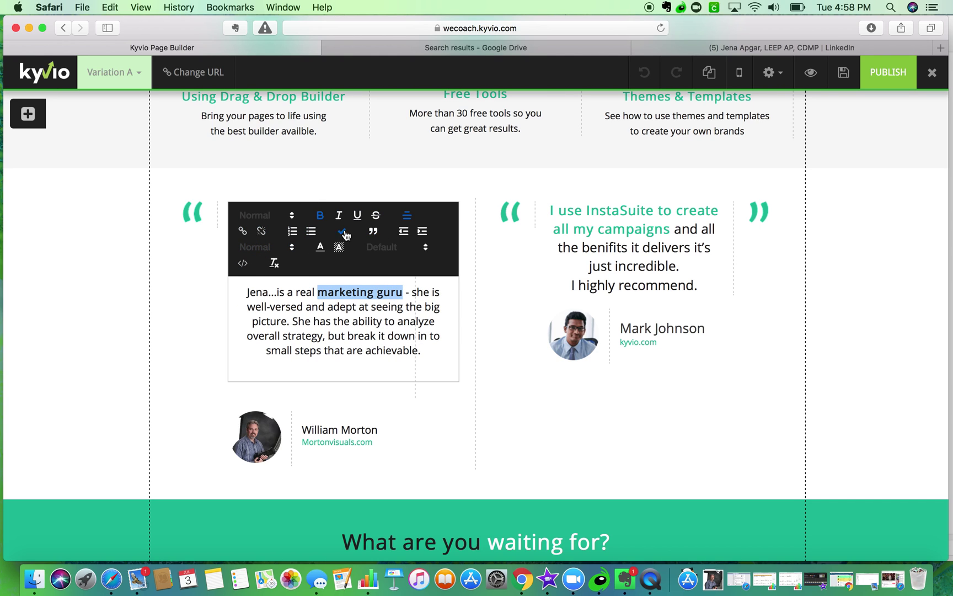
left_click(321, 248)
left_click(361, 331)
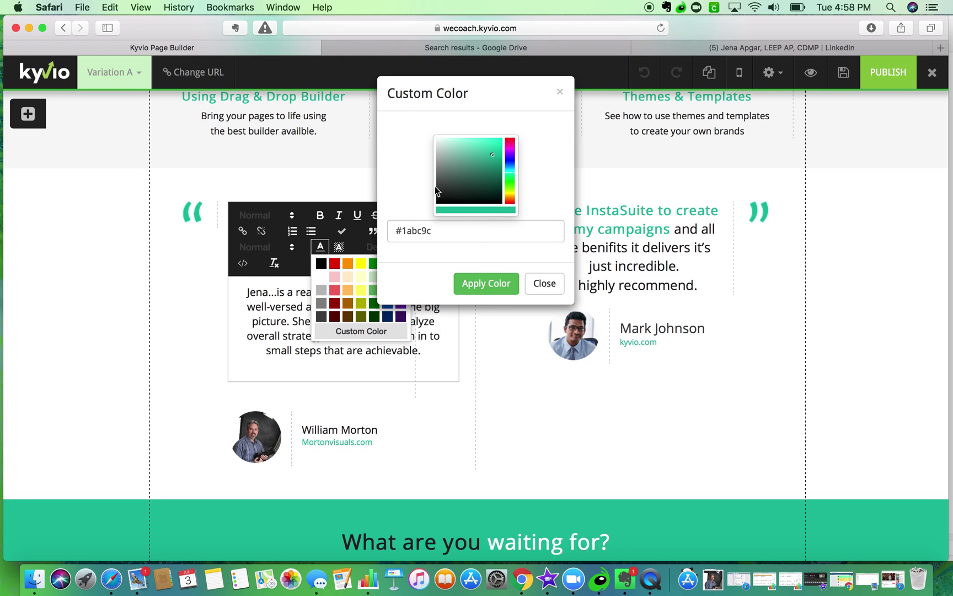
left_click(504, 290)
left_click(339, 338)
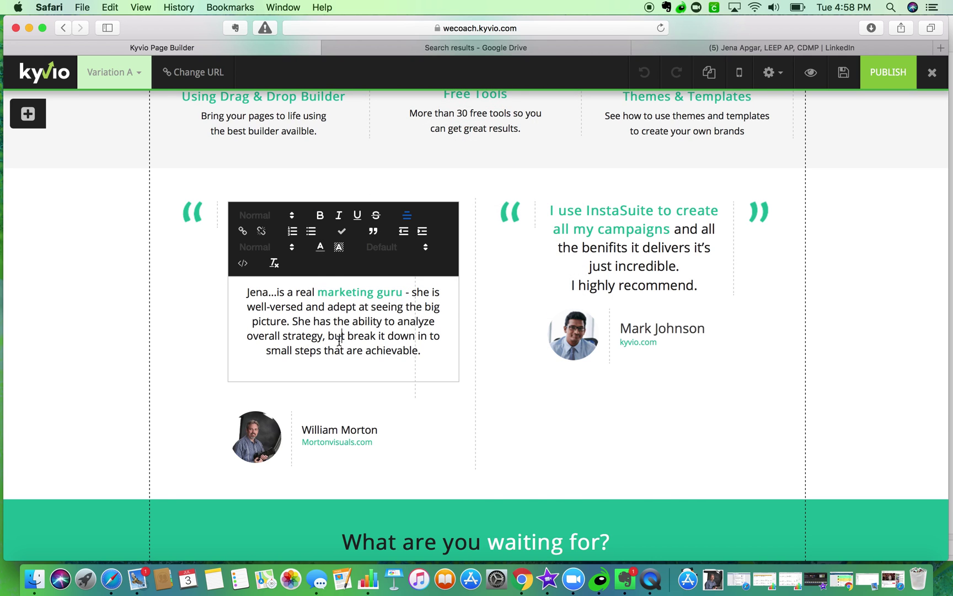
left_click(151, 321)
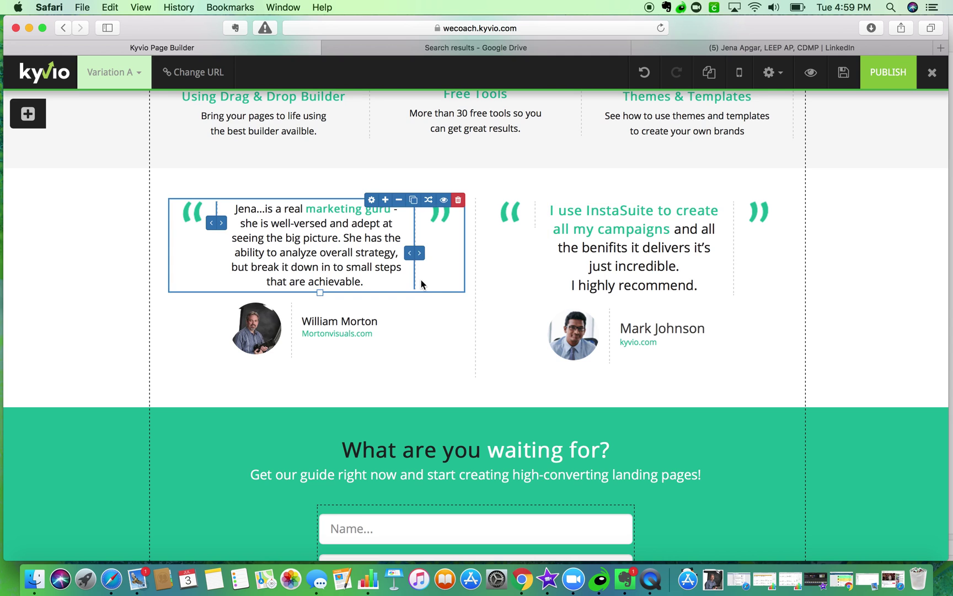
left_click(688, 47)
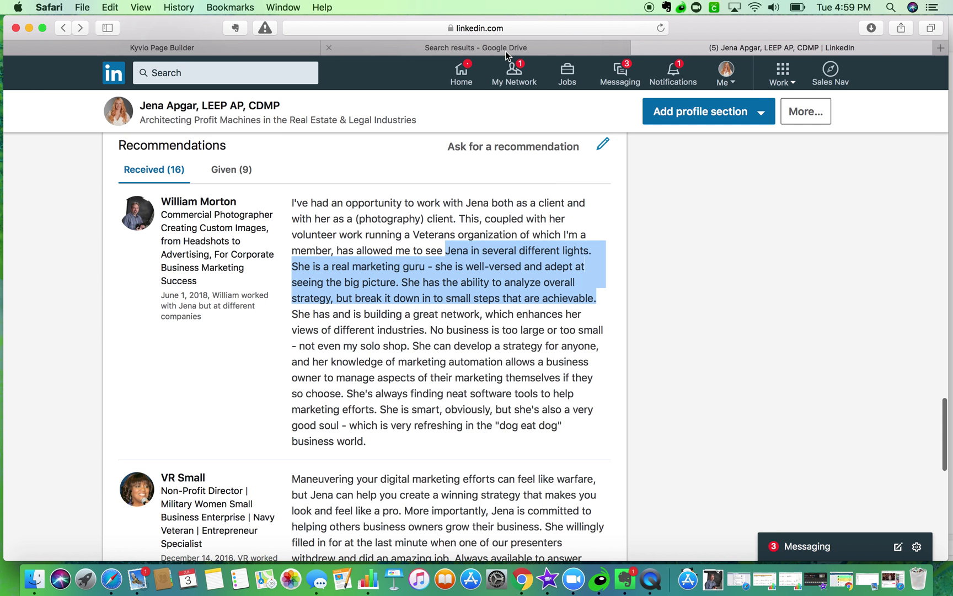
- Navigate through the address bar to the Warfare Marketing Facebook page
key("super+l")
type("face")
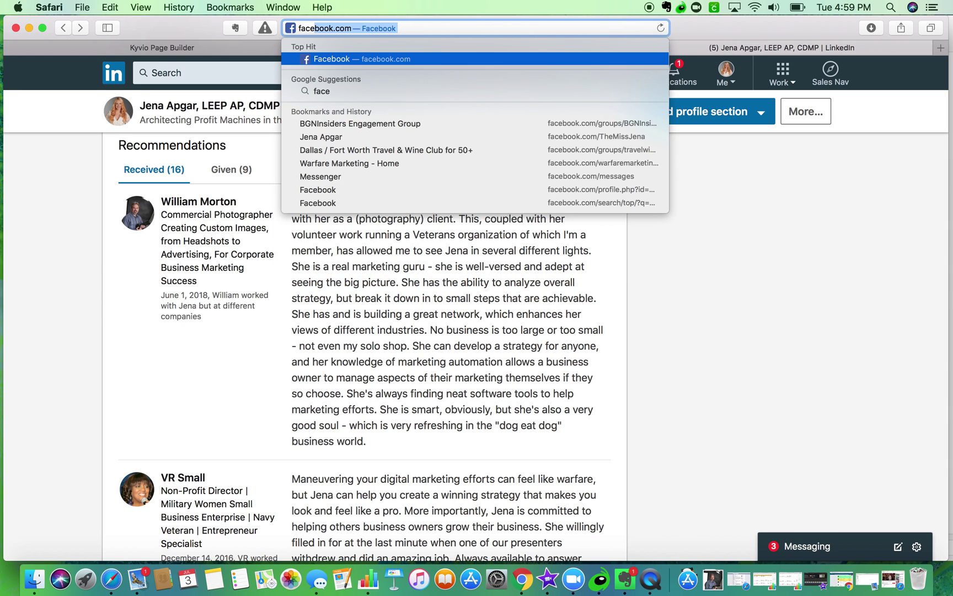
key("Return")
key("super+l")
type("www.")
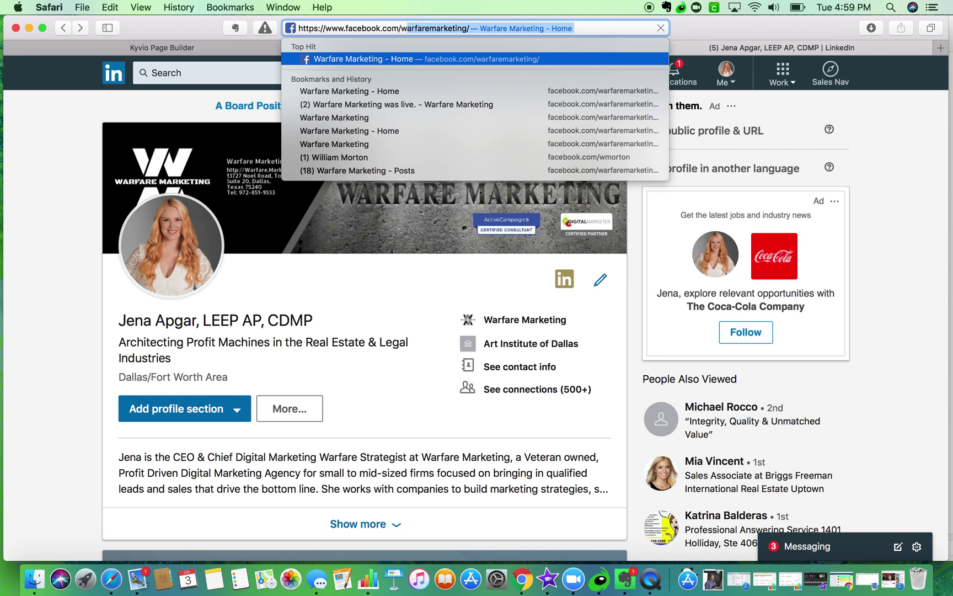
key("Return")
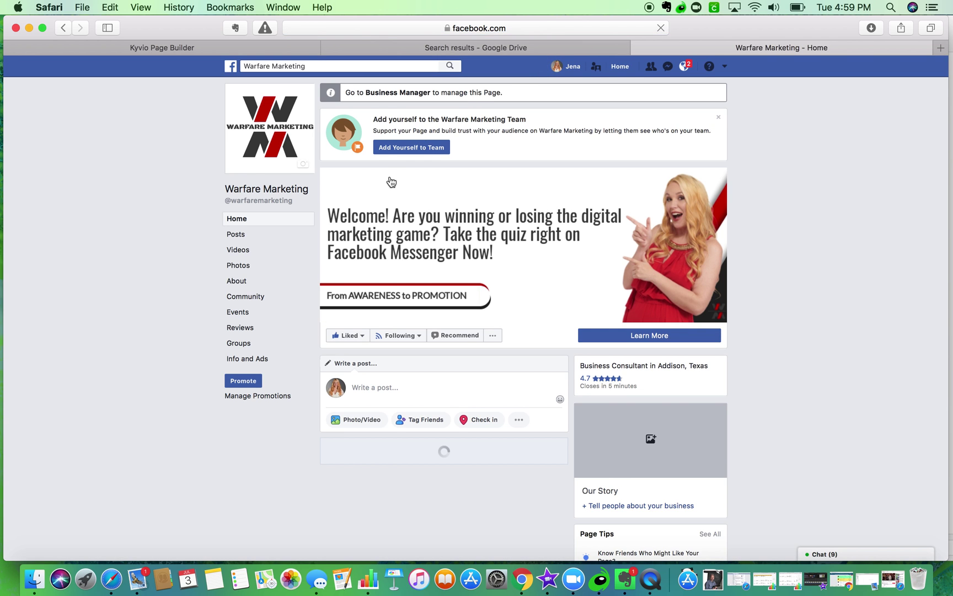
- Show the page's reviews sorted by Most Recent and open a reviewer's profile in a new tab
scroll(372, 204, "down", 3)
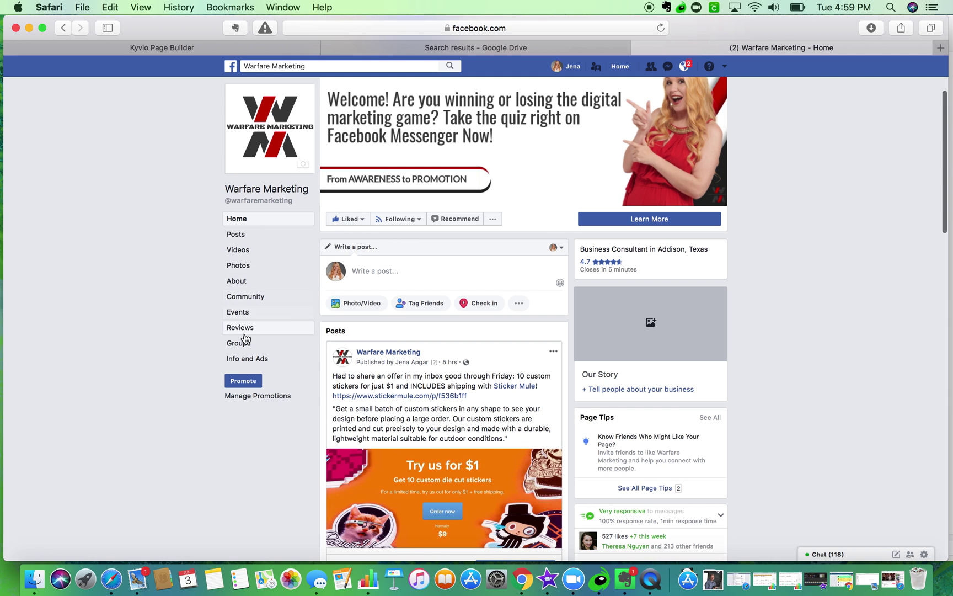
left_click(243, 327)
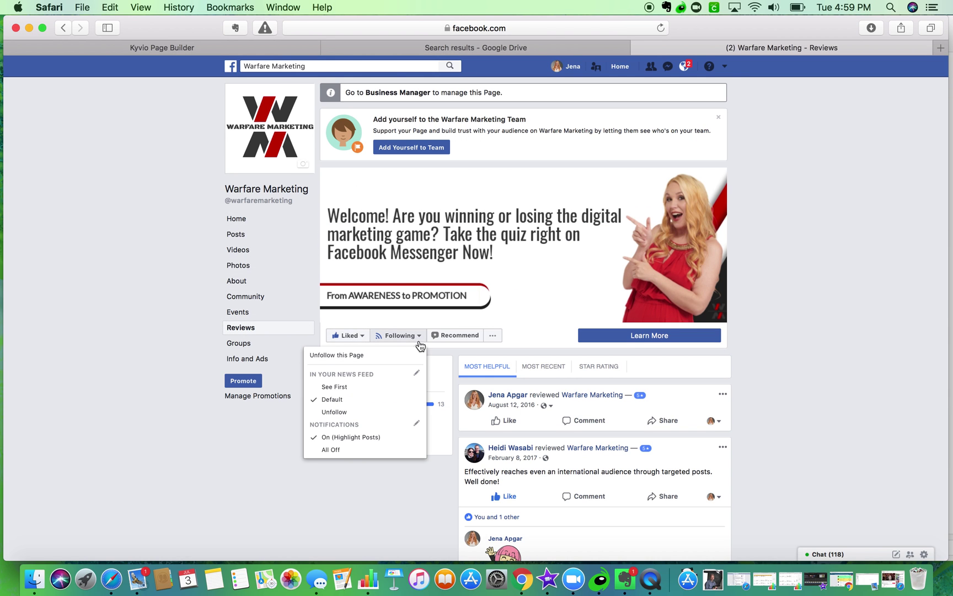
scroll(180, 364, "down", 5)
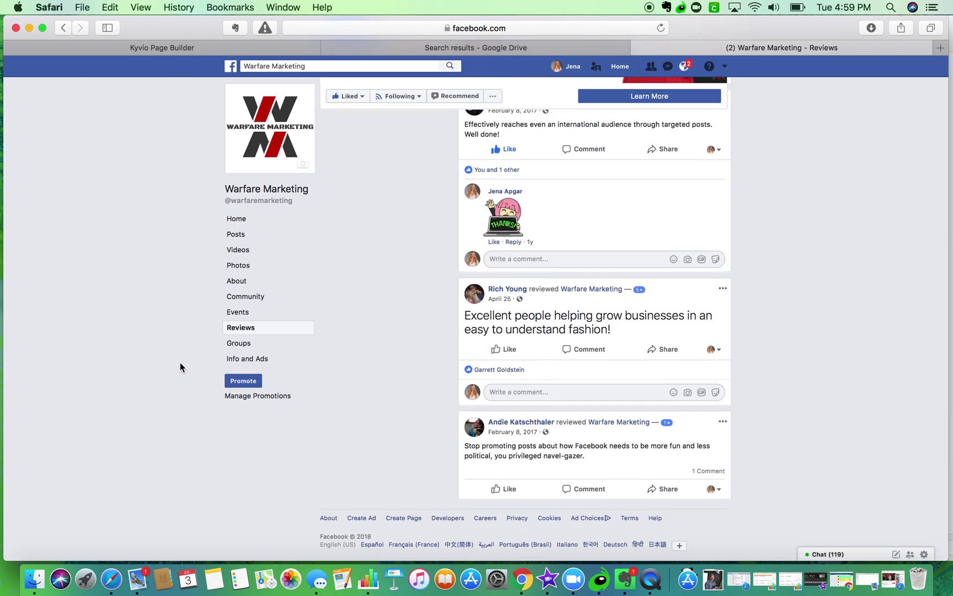
scroll(179, 362, "up", 4)
left_click(543, 298)
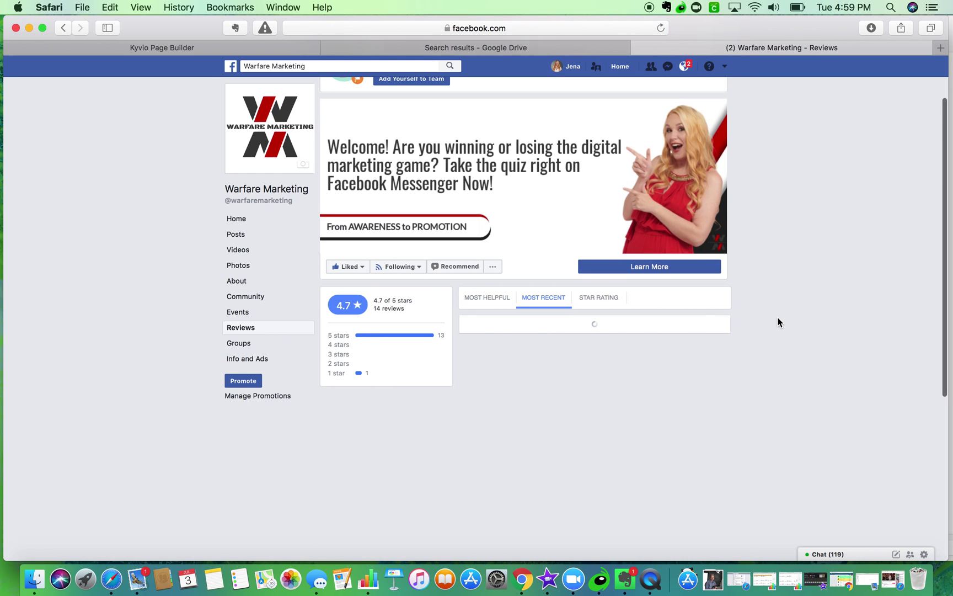
scroll(772, 320, "down", 6)
scroll(770, 325, "down", 10)
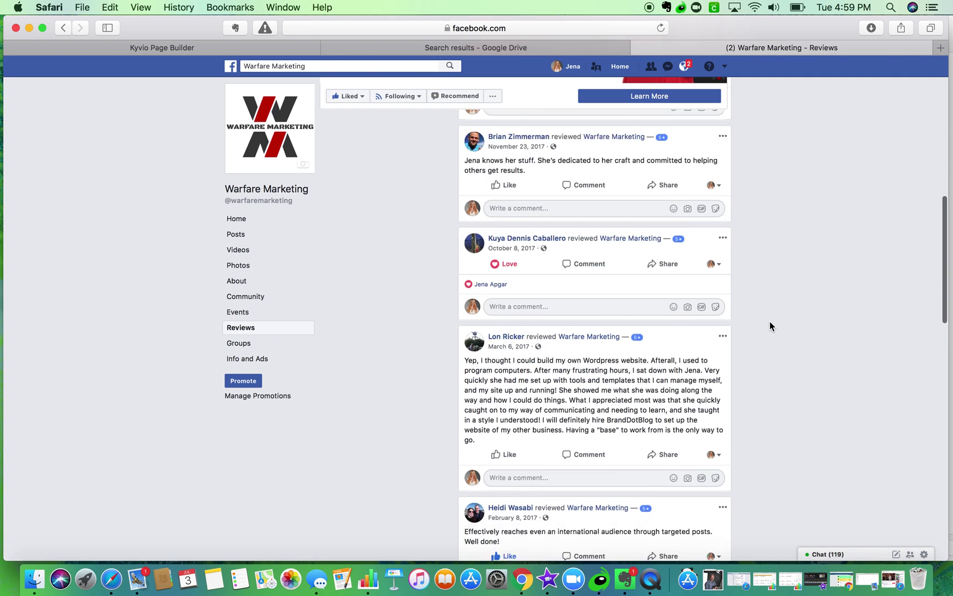
scroll(770, 325, "down", 8)
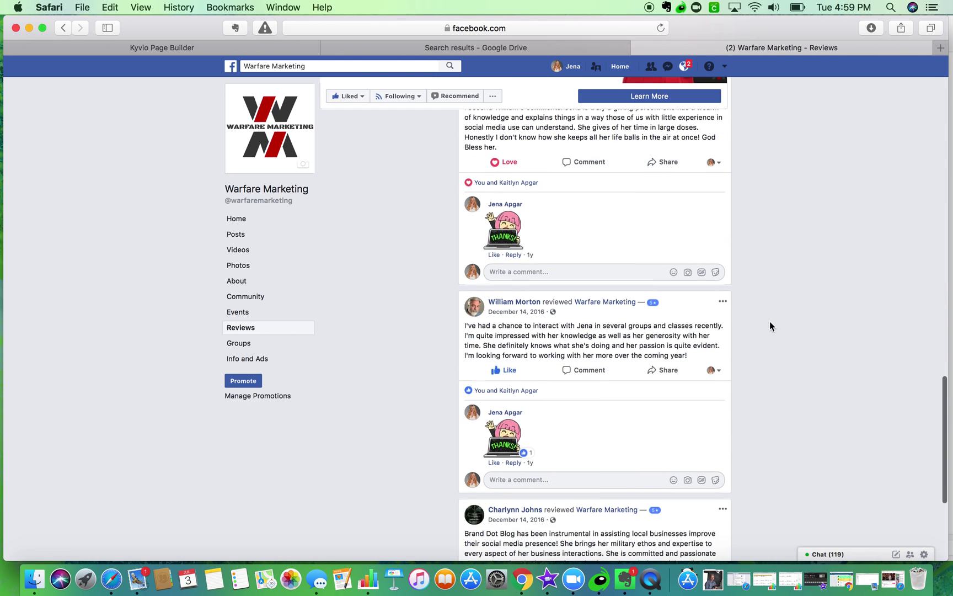
scroll(769, 322, "down", 4)
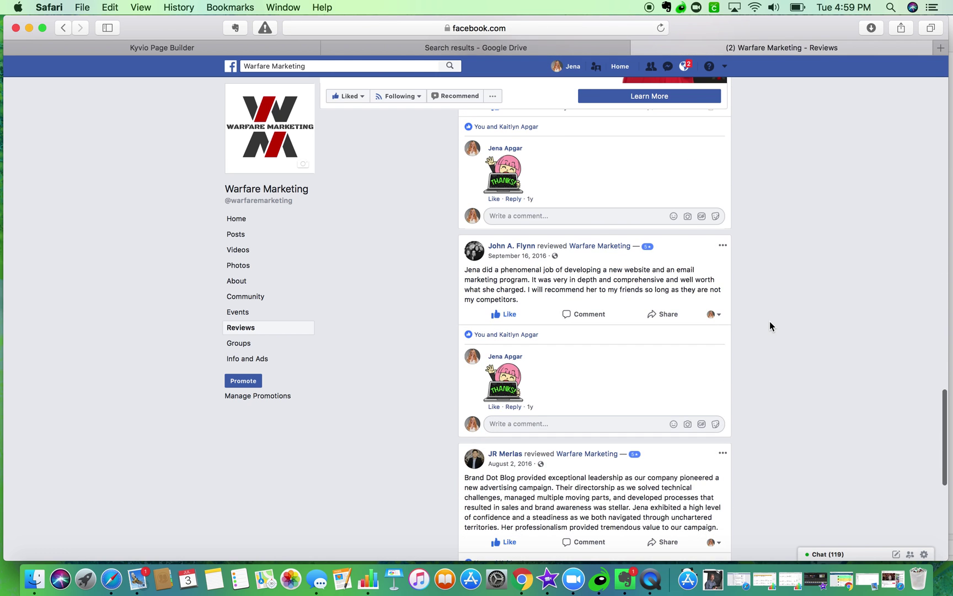
right_click(496, 247)
left_click(527, 248)
- Replace the second testimonial's placeholder author name with the reviewer's name
left_click(177, 45)
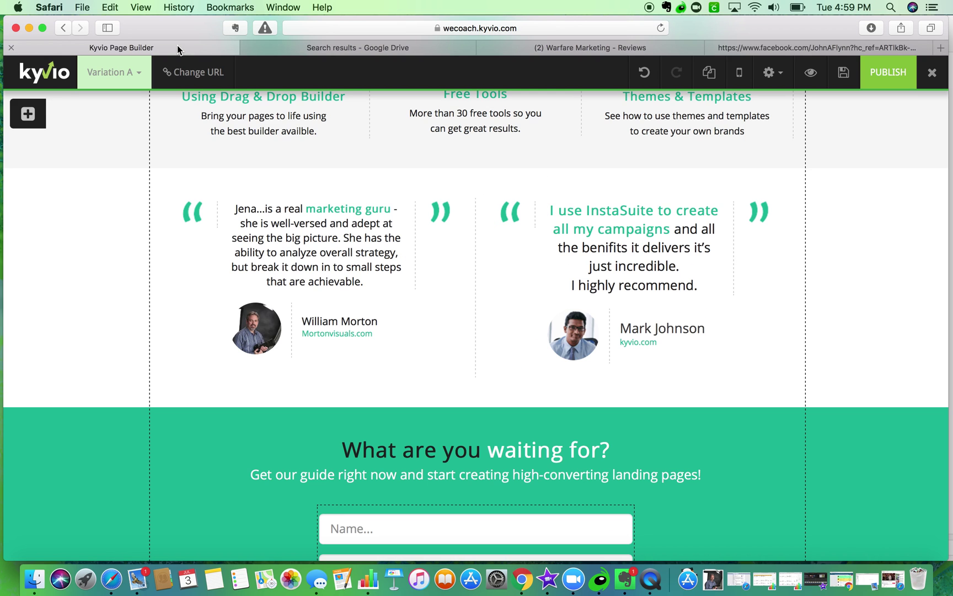
mouse_move(690, 320)
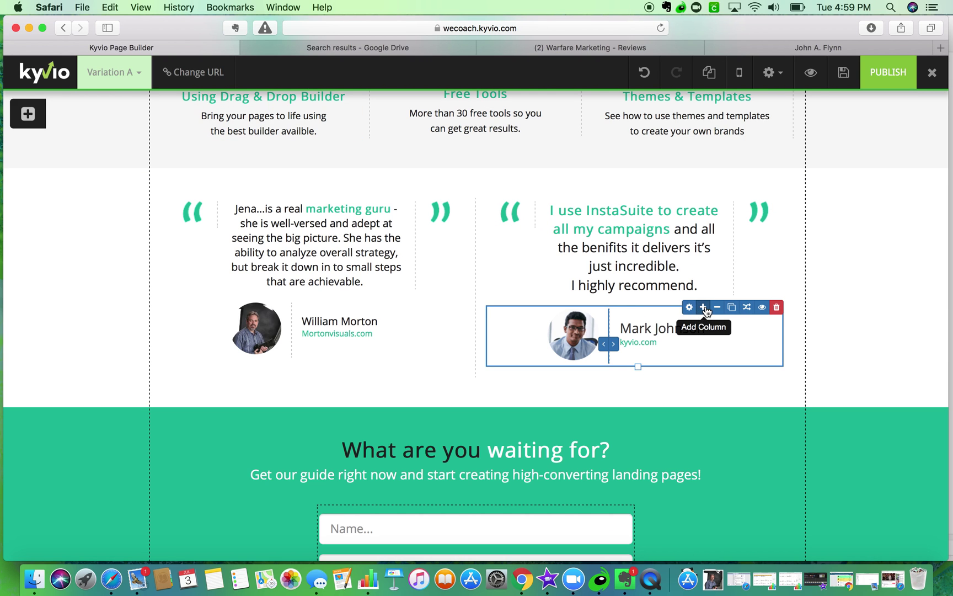
left_click(690, 321)
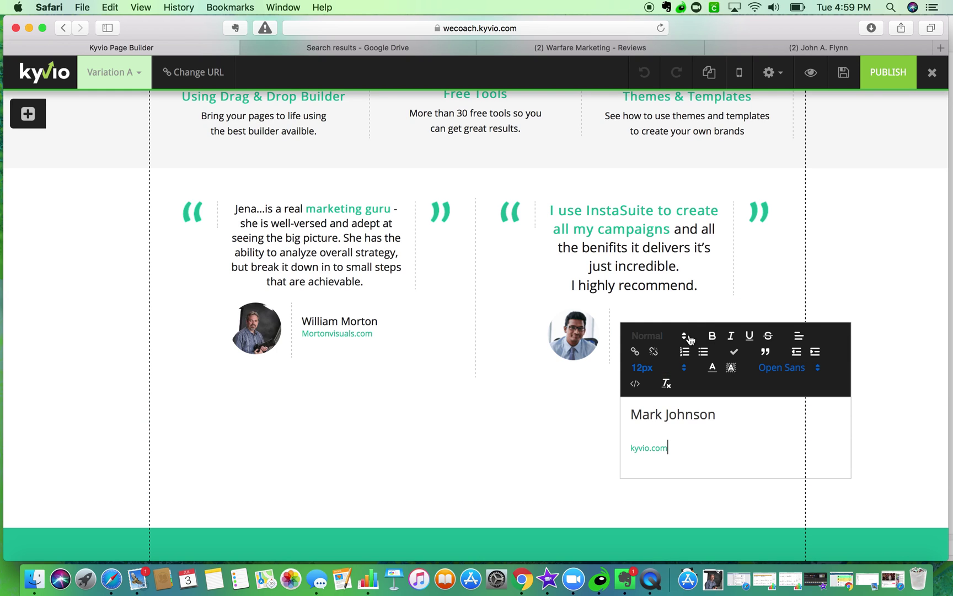
triple_click(713, 414)
type("M")
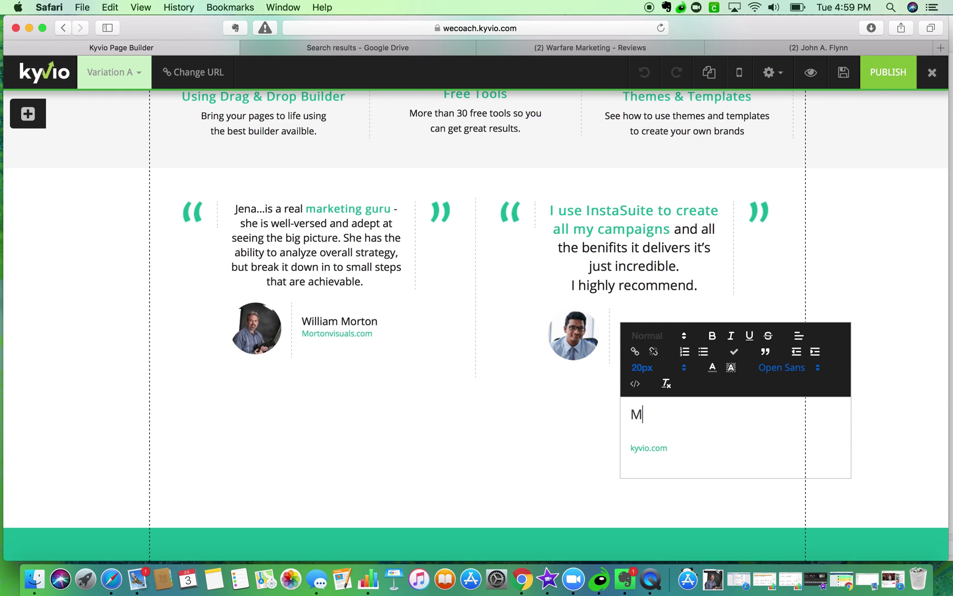
key("BackSpace")
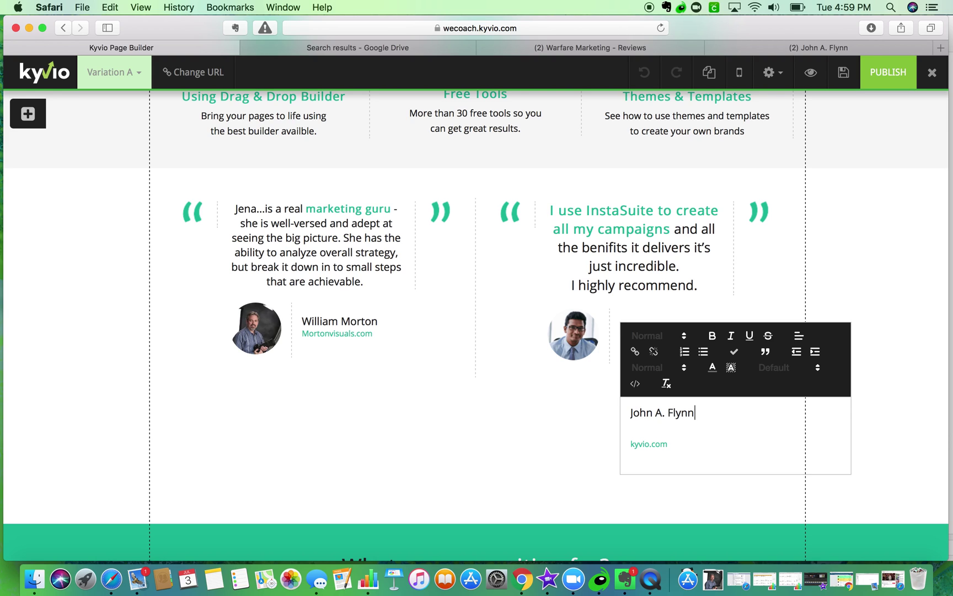
- Change 'kyvio' in its website line to 'BankruptcyofArkansas'
left_click(658, 444)
left_click_drag(650, 444, 631, 444)
type("Bankruptc")
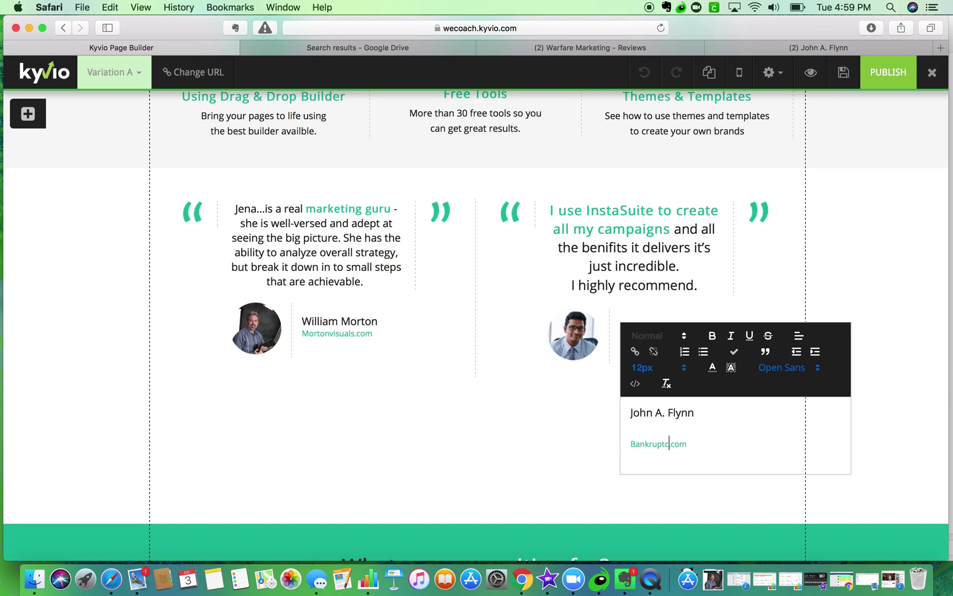
type("yofArkansas")
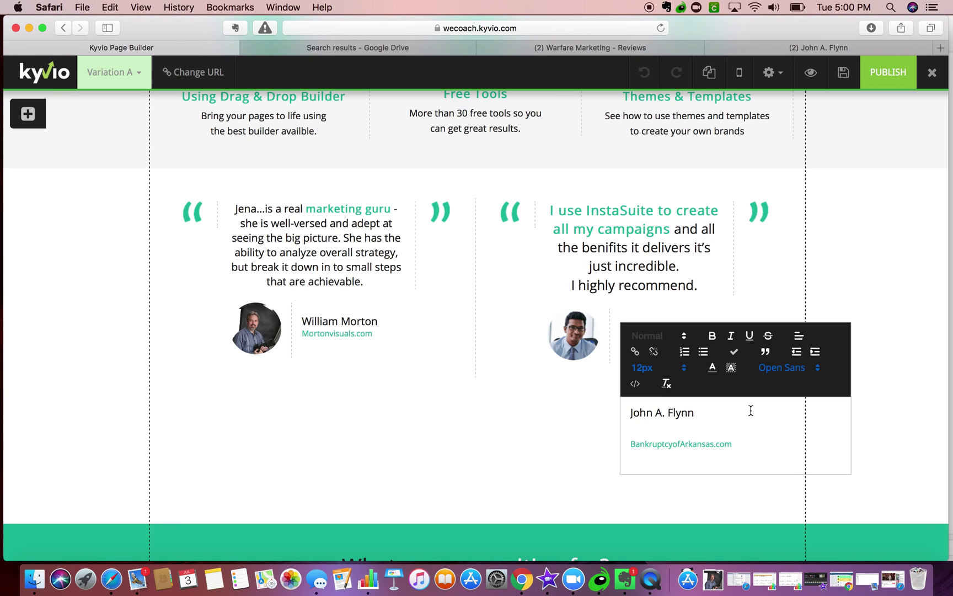
- Save the Facebook reviewer's profile photo to Downloads and close their profile tab
left_click(597, 449)
left_click(809, 49)
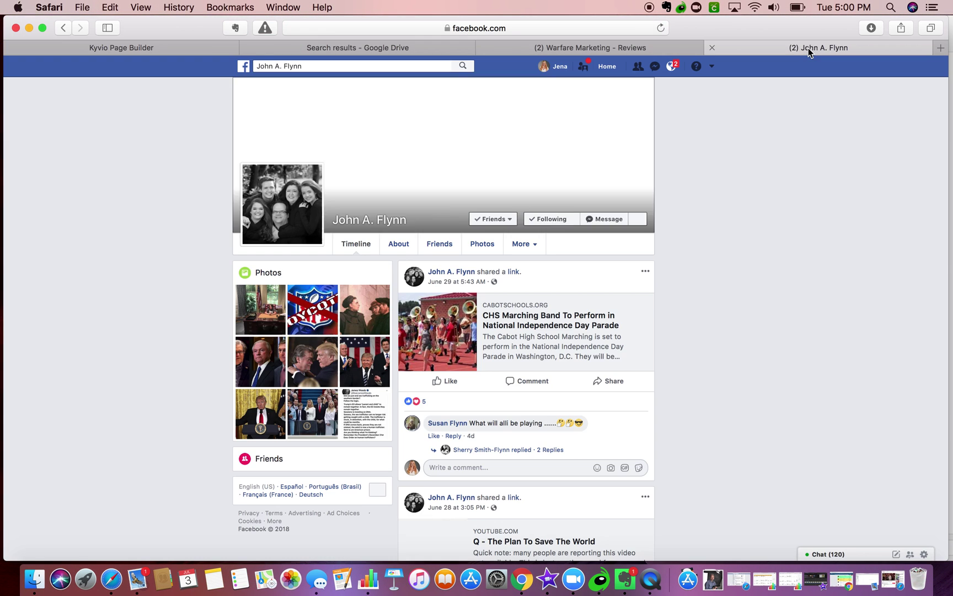
left_click(272, 212)
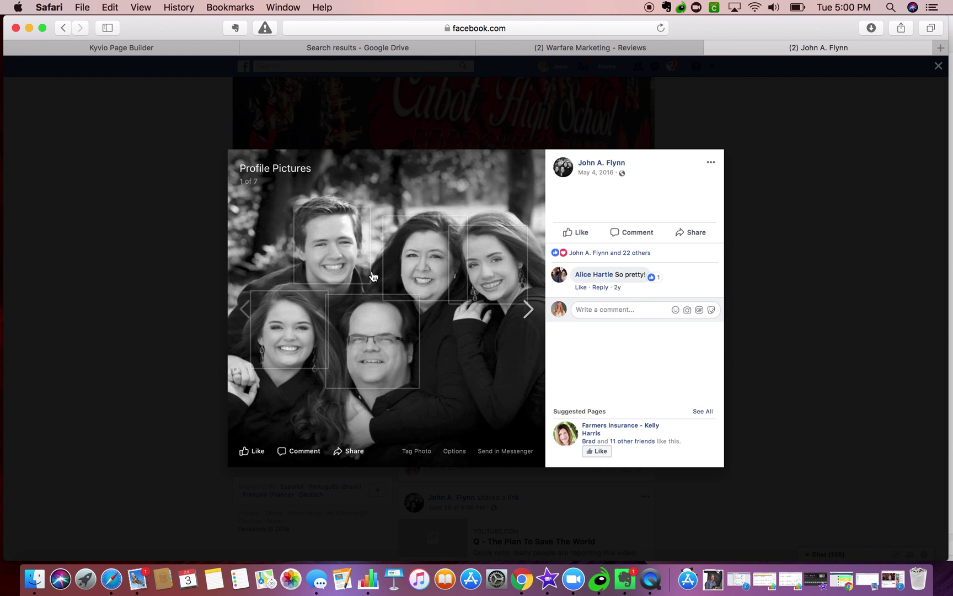
right_click(257, 232)
left_click(301, 268)
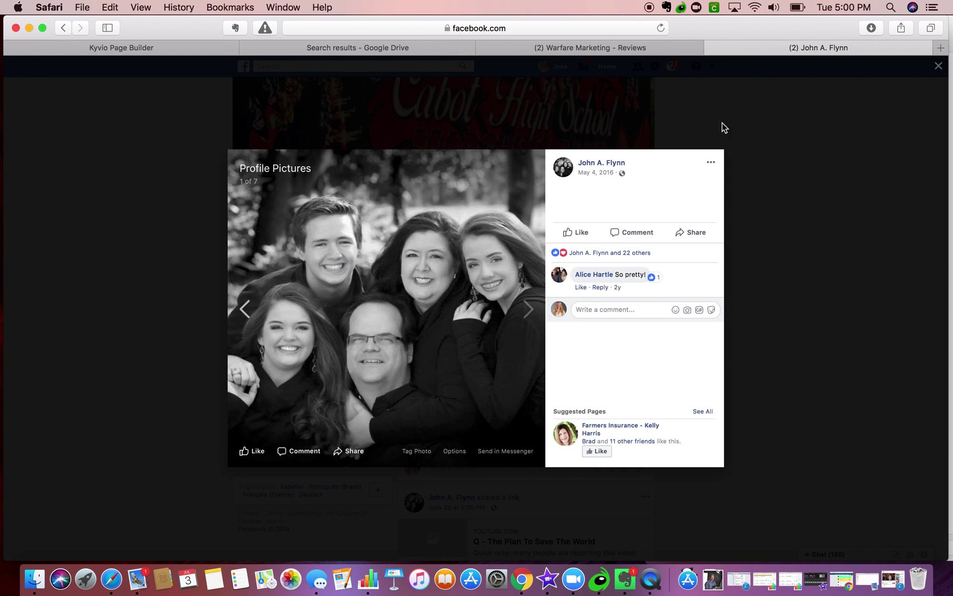
left_click(711, 47)
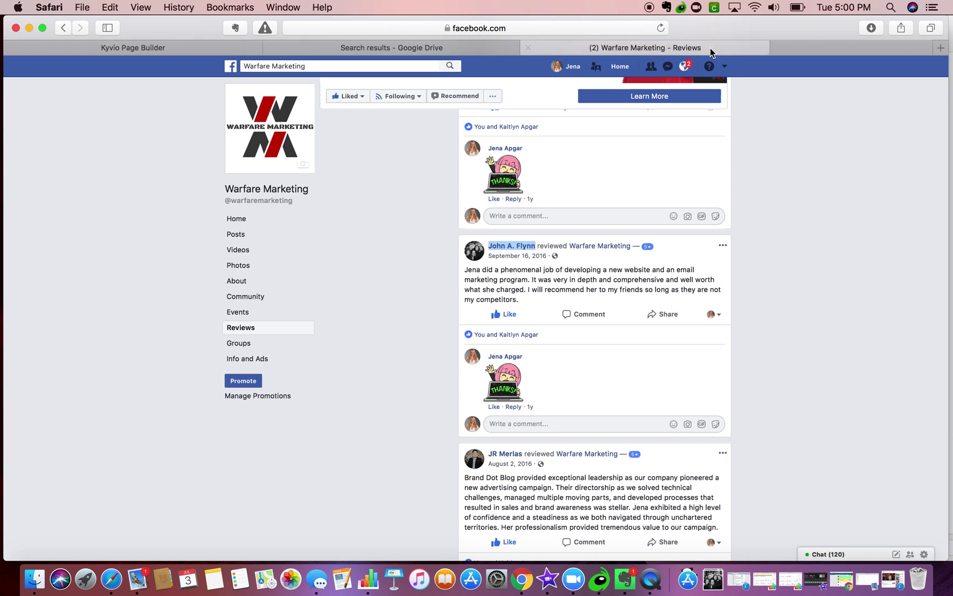
left_click(165, 46)
- Upload the saved photo to the testimonials folder and set it as the second testimonial's avatar
left_click(571, 333)
left_click(555, 308)
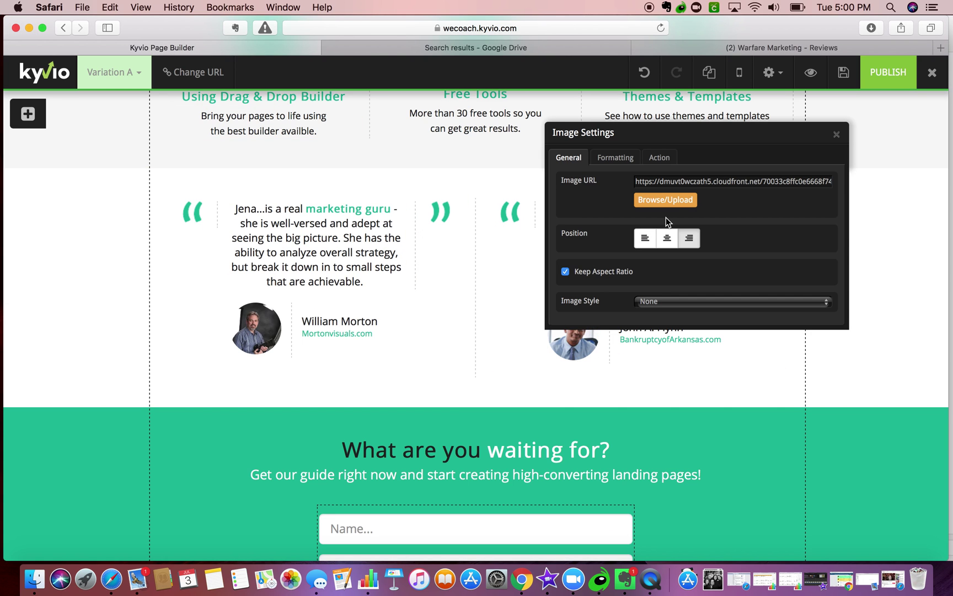
left_click(665, 207)
left_click(714, 578)
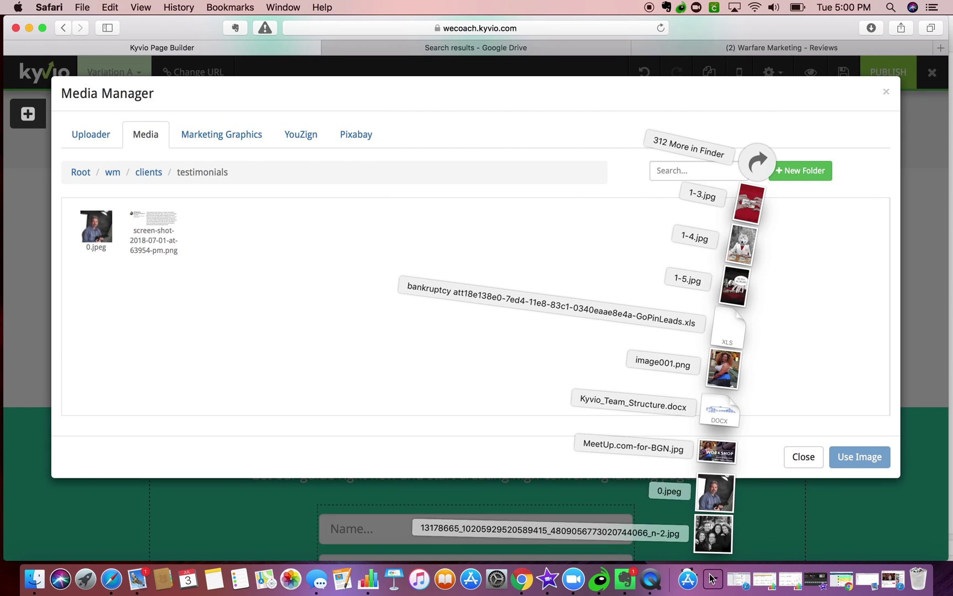
left_click_drag(715, 528, 308, 226)
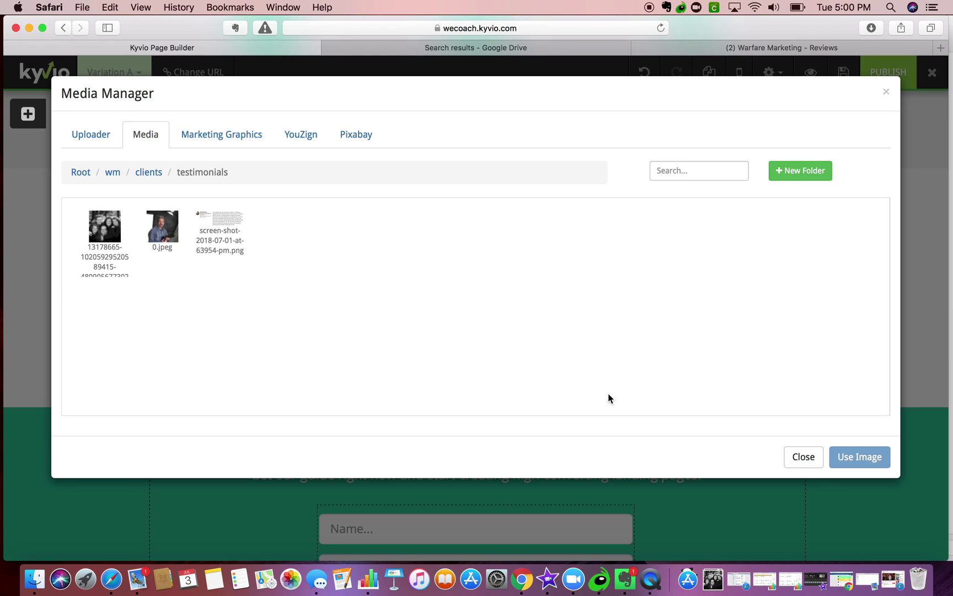
left_click(94, 222)
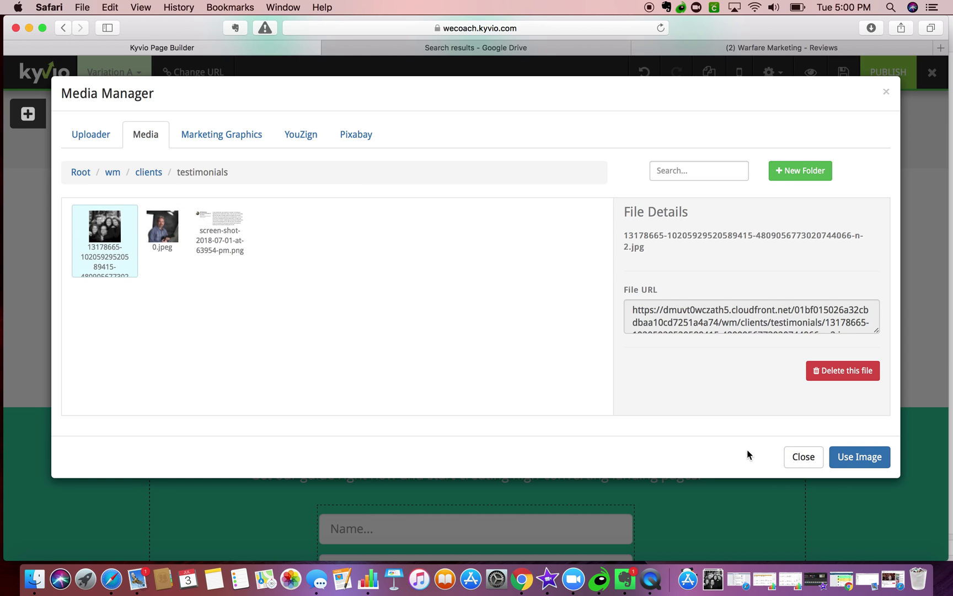
left_click(871, 456)
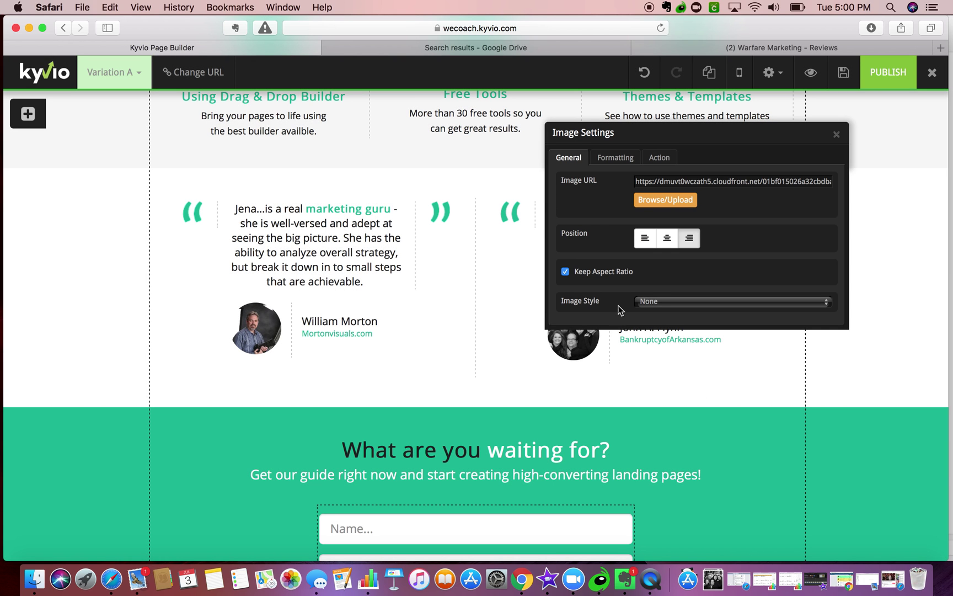
left_click(837, 135)
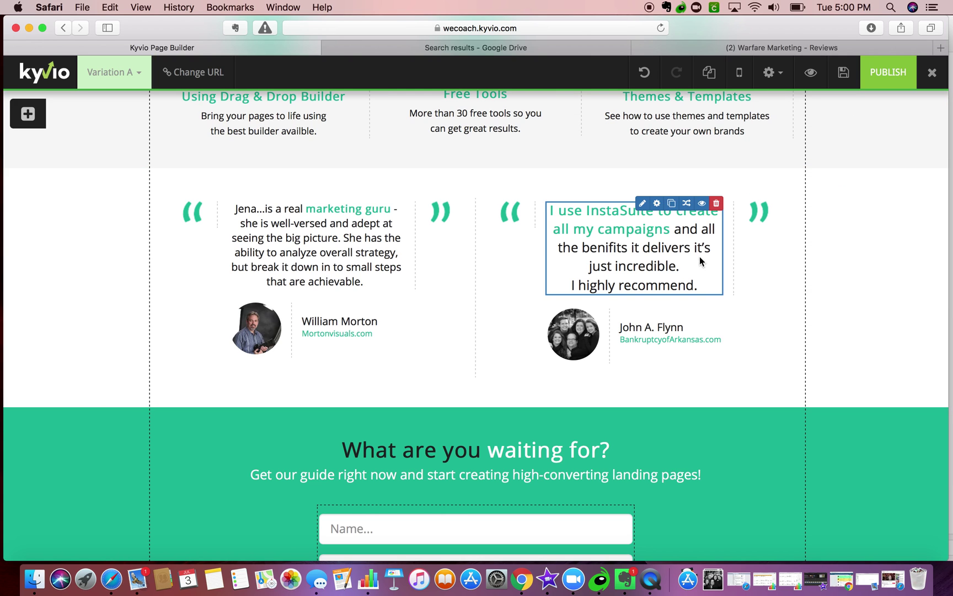
- Copy the Facebook review and paste it unformatted over the second testimonial's text
left_click(748, 42)
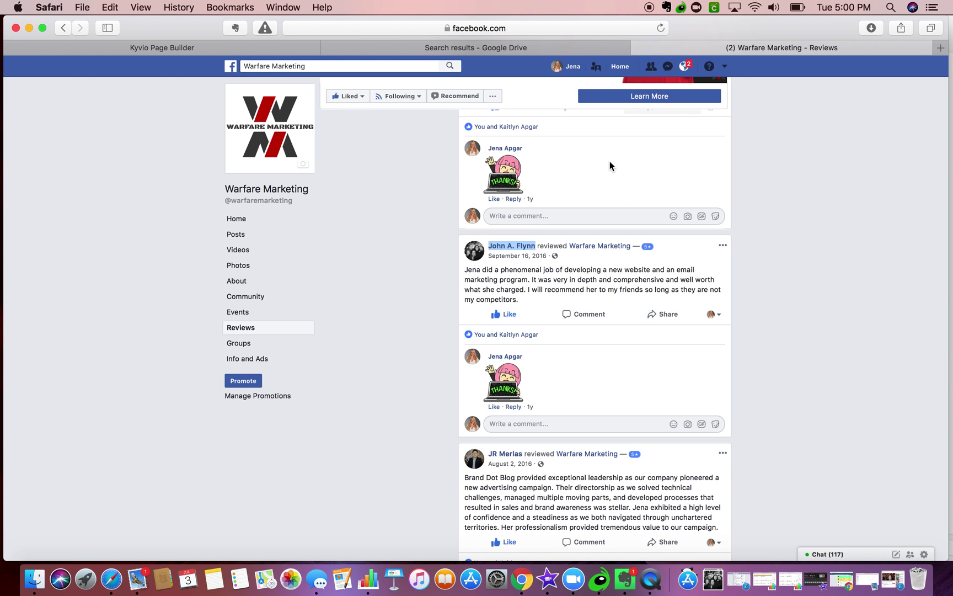
left_click_drag(534, 300, 466, 272)
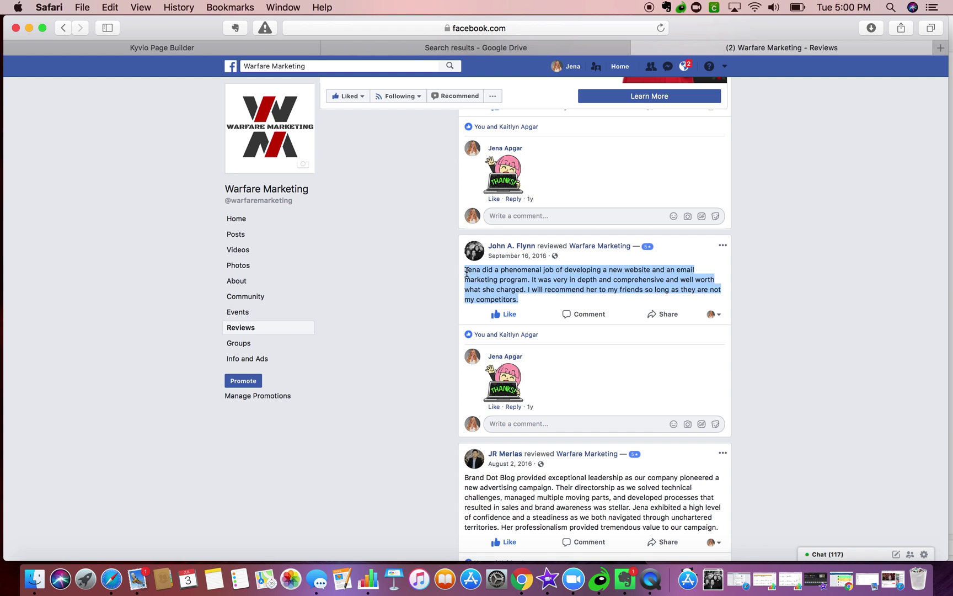
key("super+c")
left_click(217, 49)
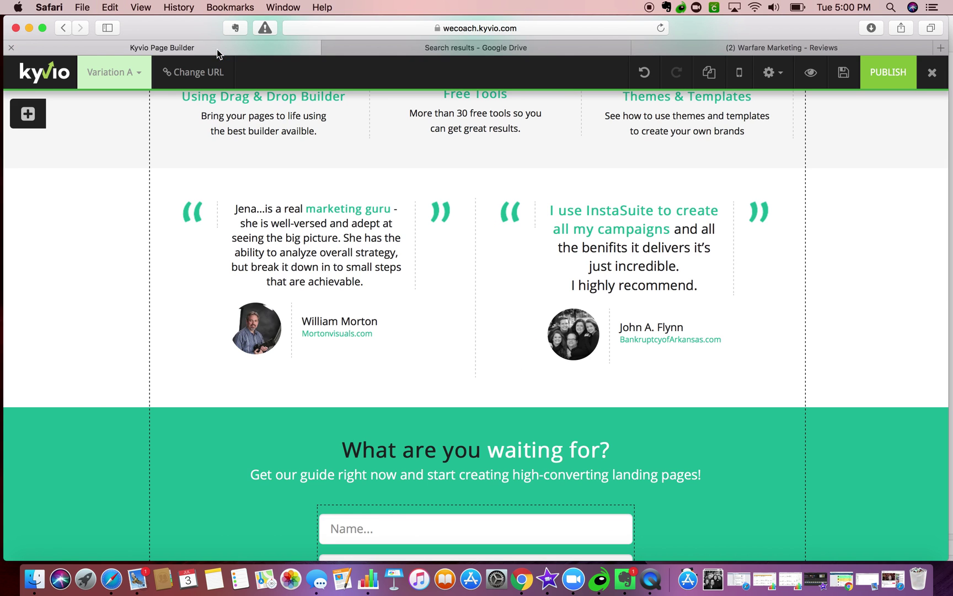
left_click(642, 203)
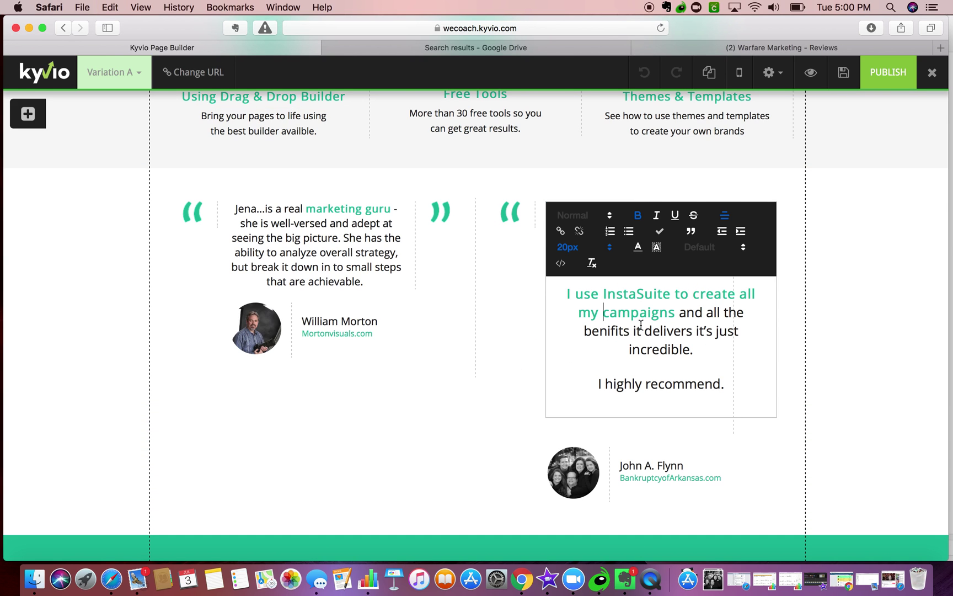
left_click_drag(723, 384, 554, 279)
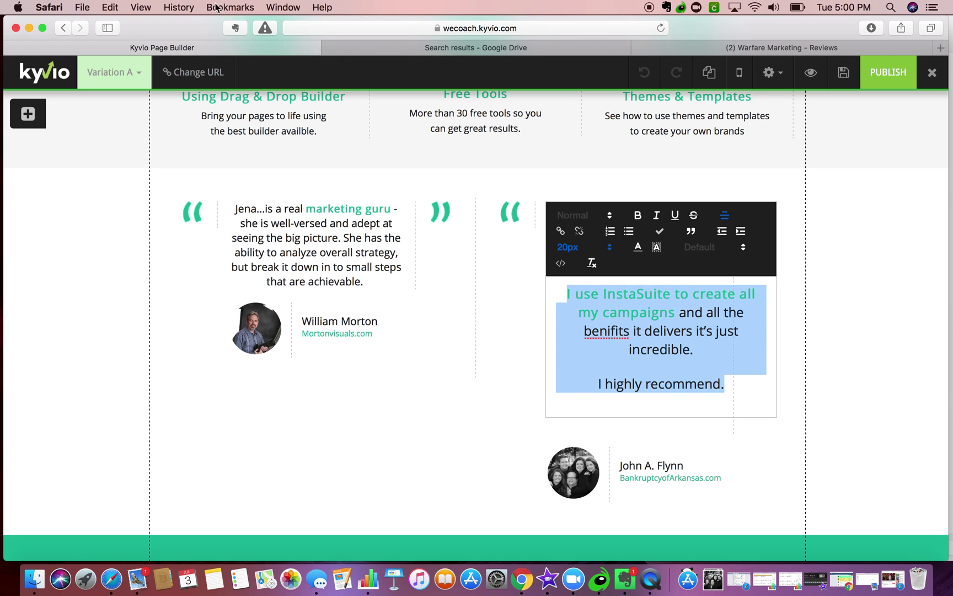
left_click(110, 6)
left_click(141, 97)
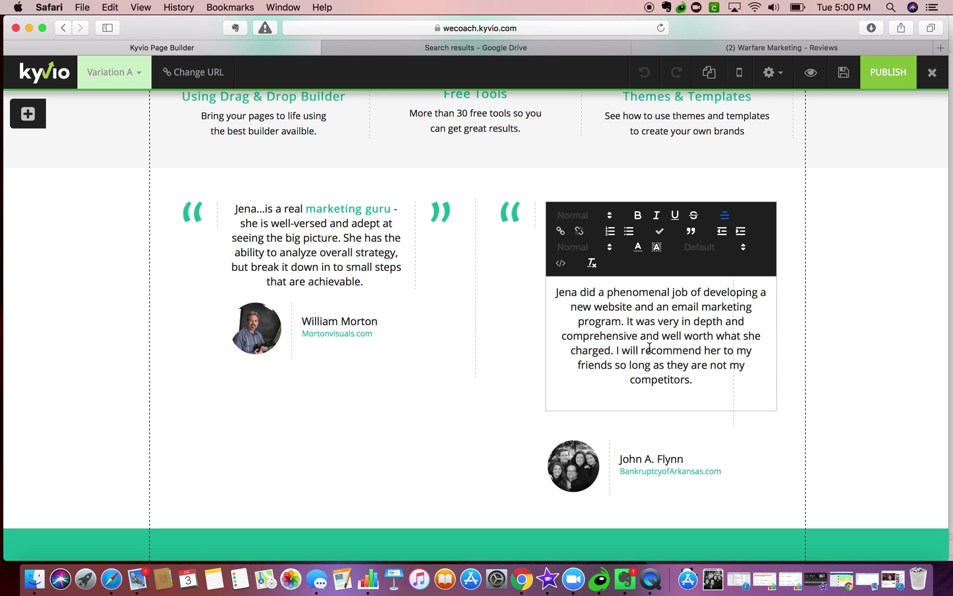
- Make 'well worth what she charged' bold and teal #1abc9c
left_click_drag(660, 336, 604, 351)
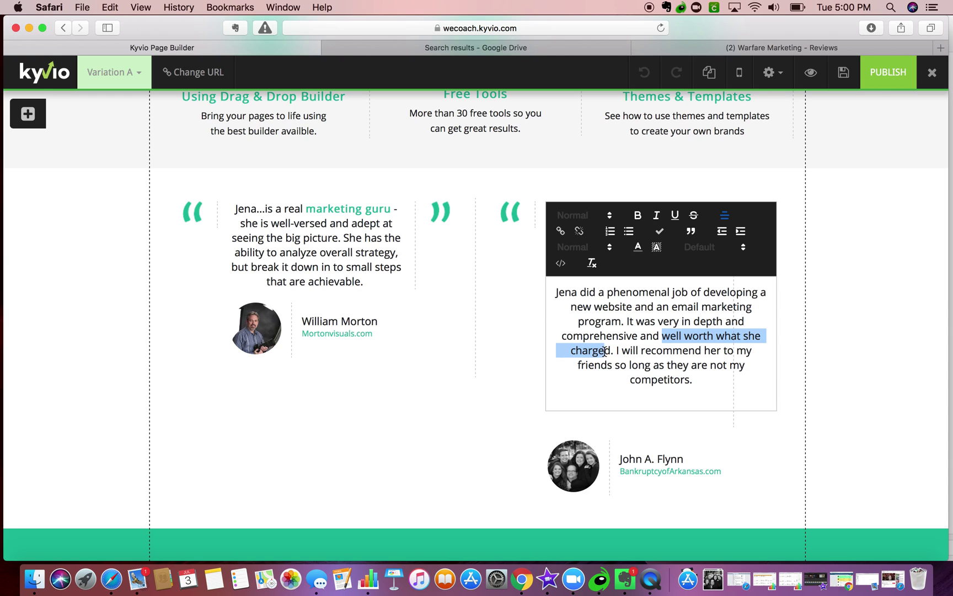
left_click(637, 215)
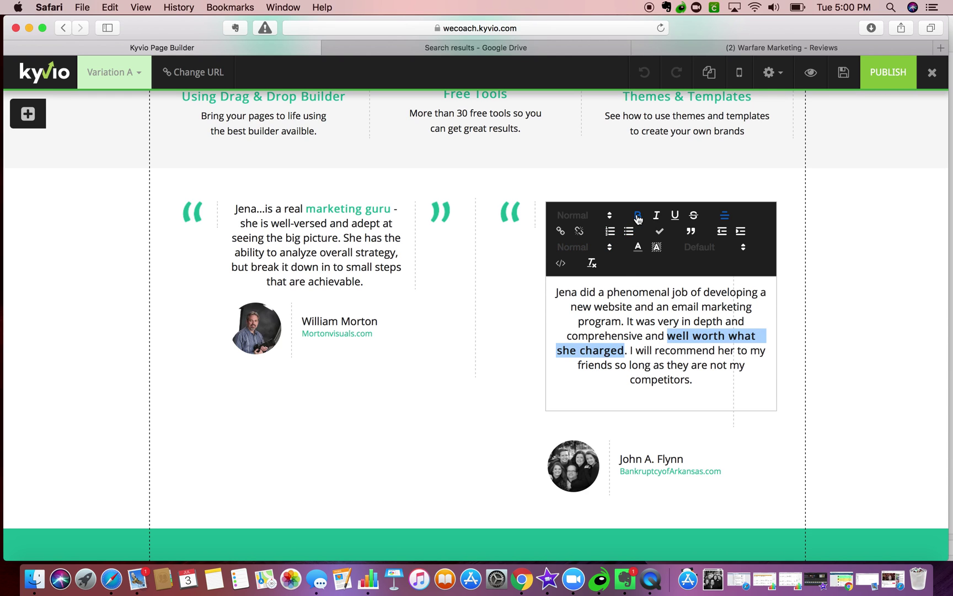
left_click(638, 248)
left_click(678, 331)
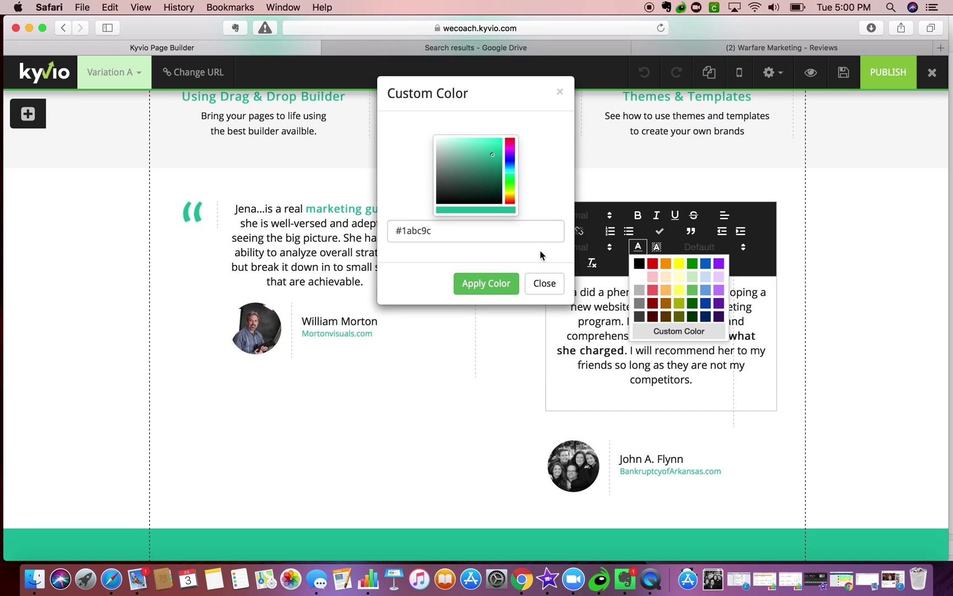
left_click(484, 286)
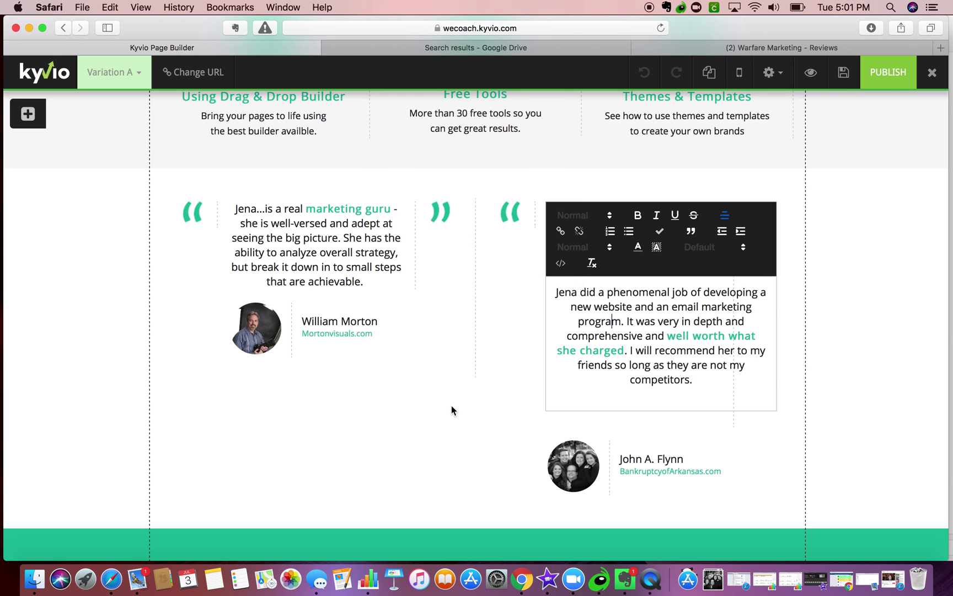
left_click(451, 410)
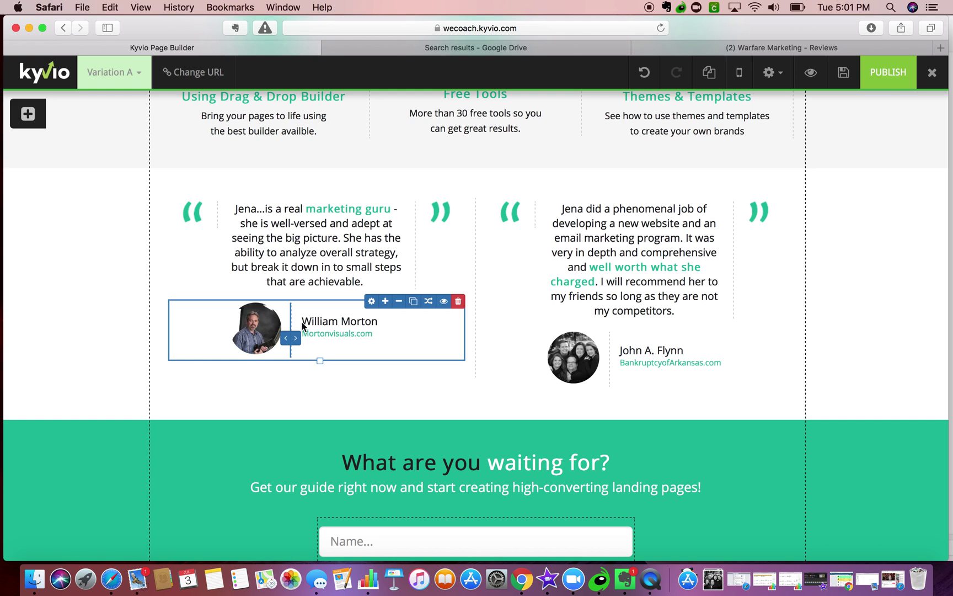
- Close the Facebook reviews tab in Safari
scroll(302, 326, "up", 5)
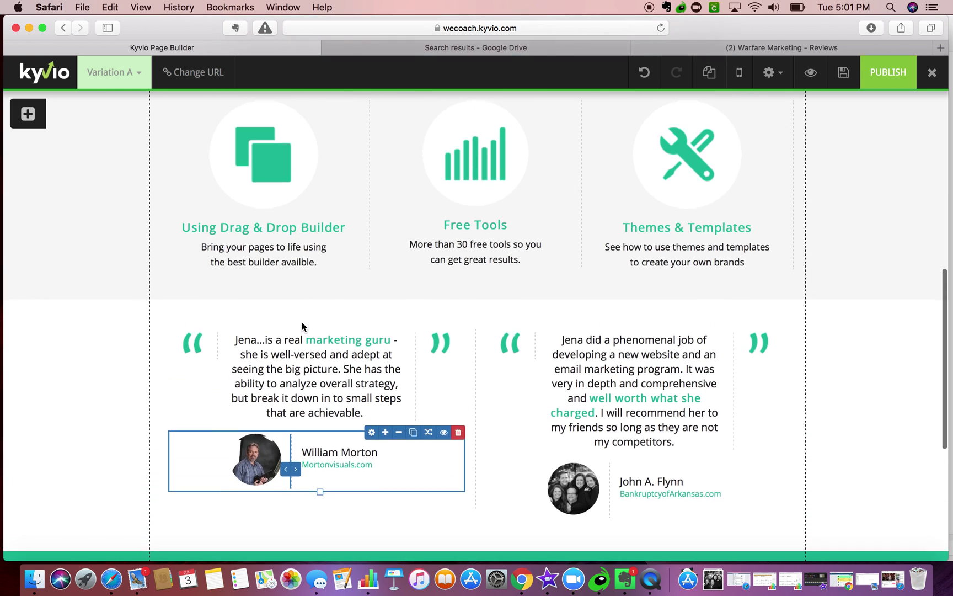
scroll(302, 322, "down", 2)
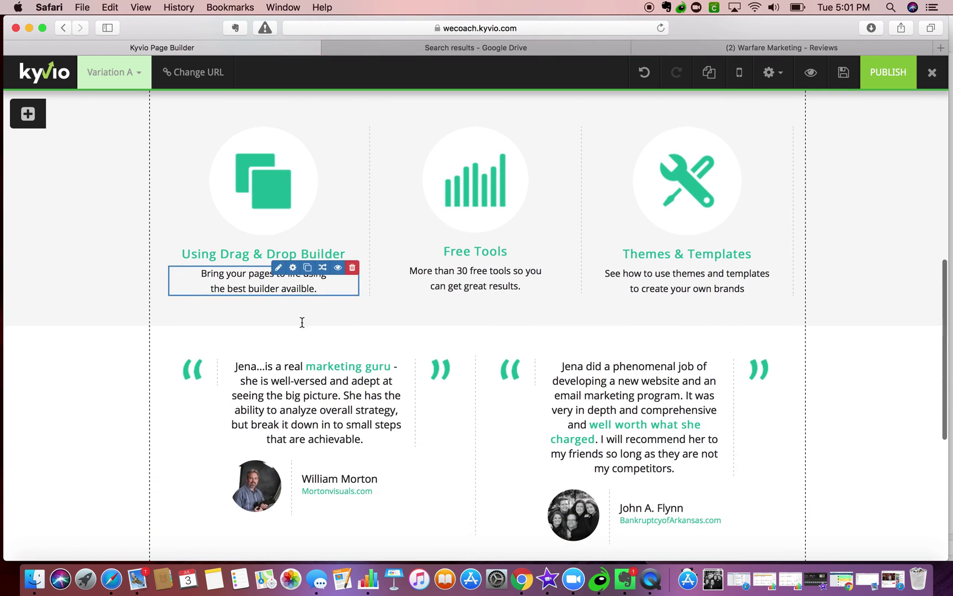
left_click(785, 48)
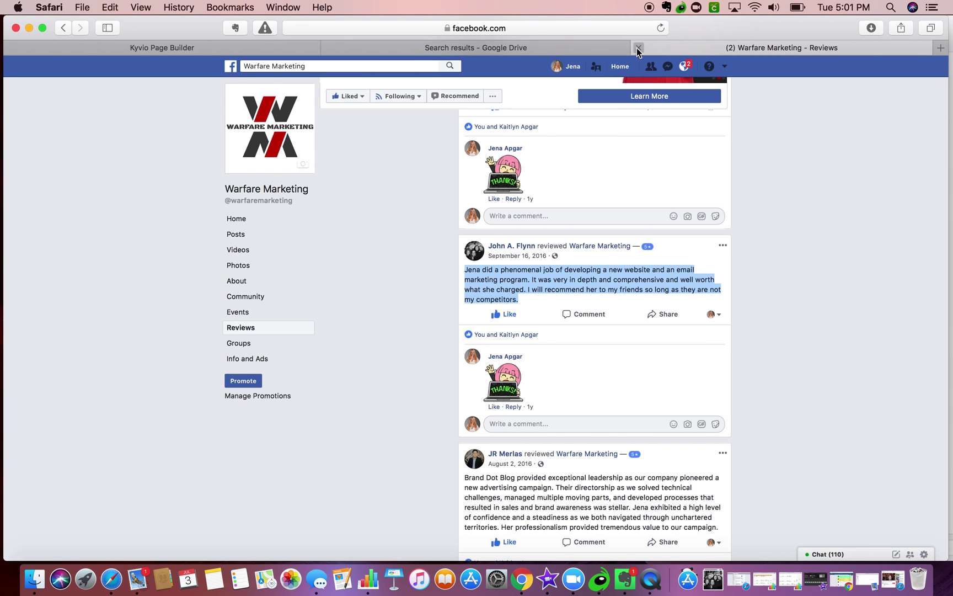
left_click(639, 47)
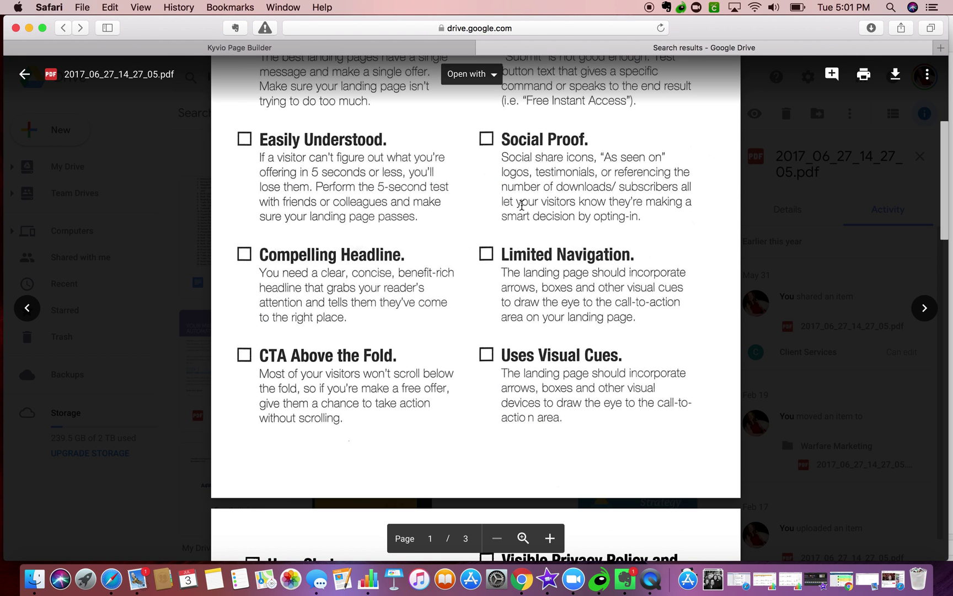
- Glance at the checklist PDF, then return to the Kyvio builder's opt-in page at the top
left_click(264, 47)
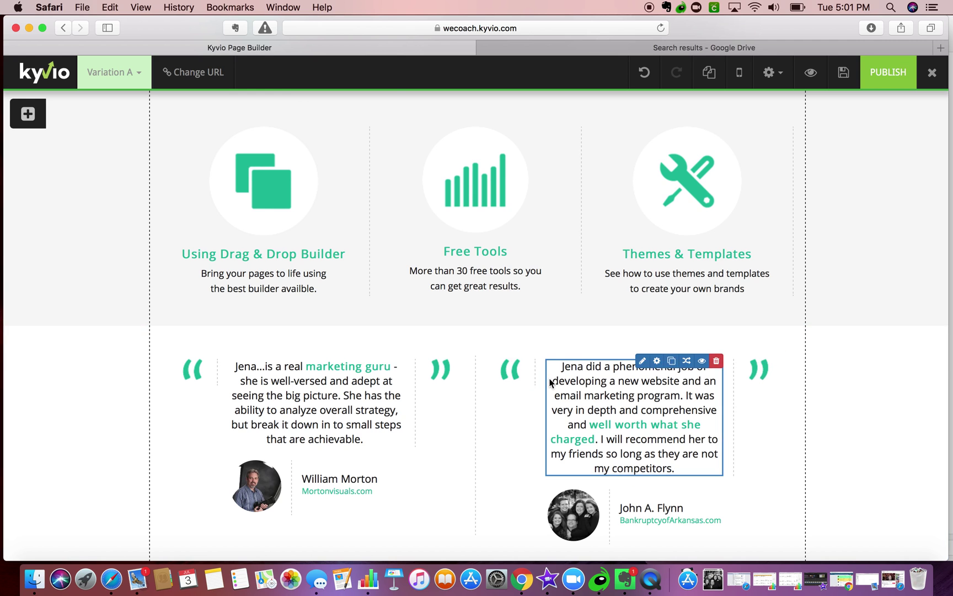
scroll(552, 382, "up", 10)
scroll(550, 383, "up", 2)
scroll(815, 319, "down", 3)
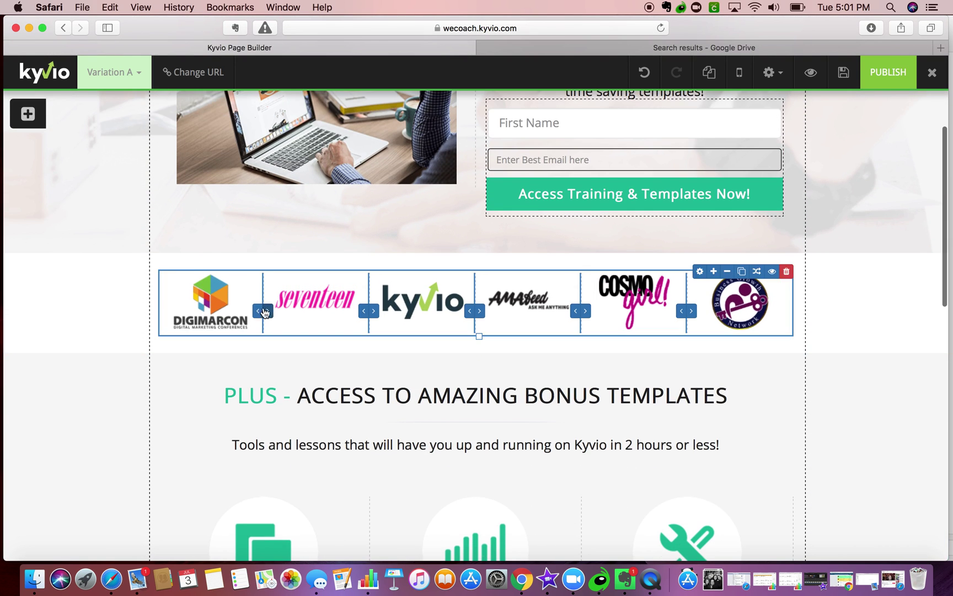
left_click(786, 48)
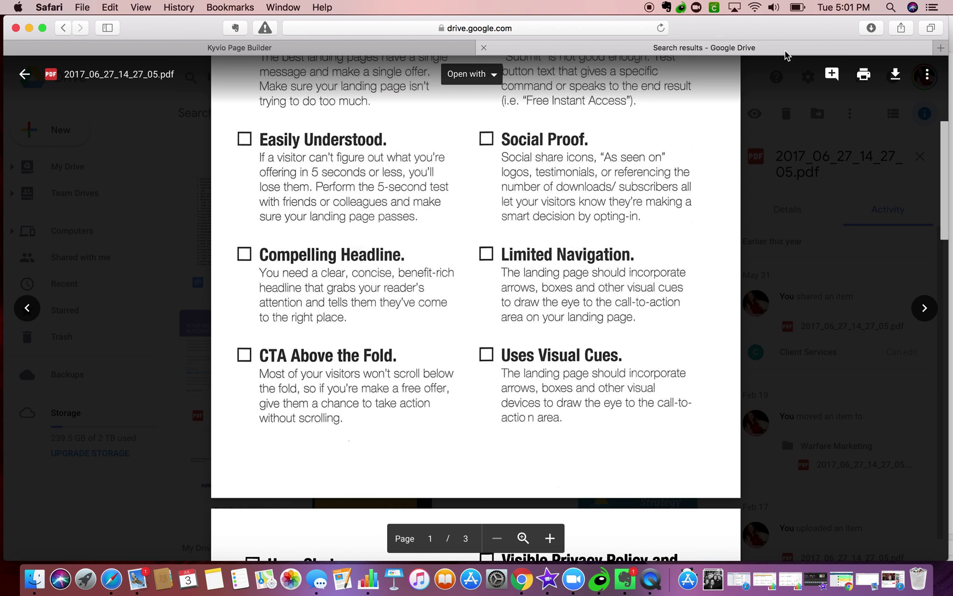
scroll(528, 212, "down", 3)
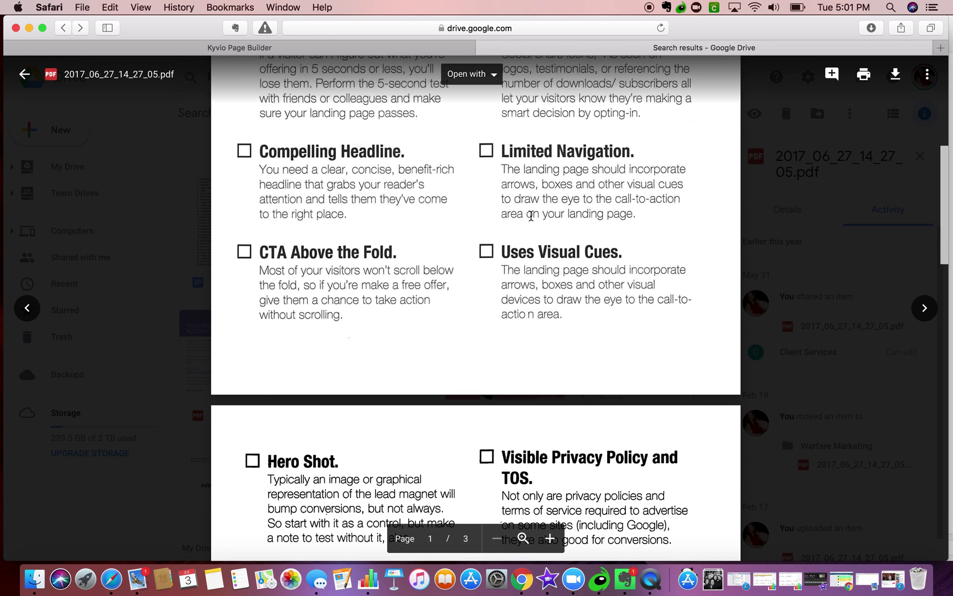
left_click(319, 46)
scroll(428, 164, "up", 5)
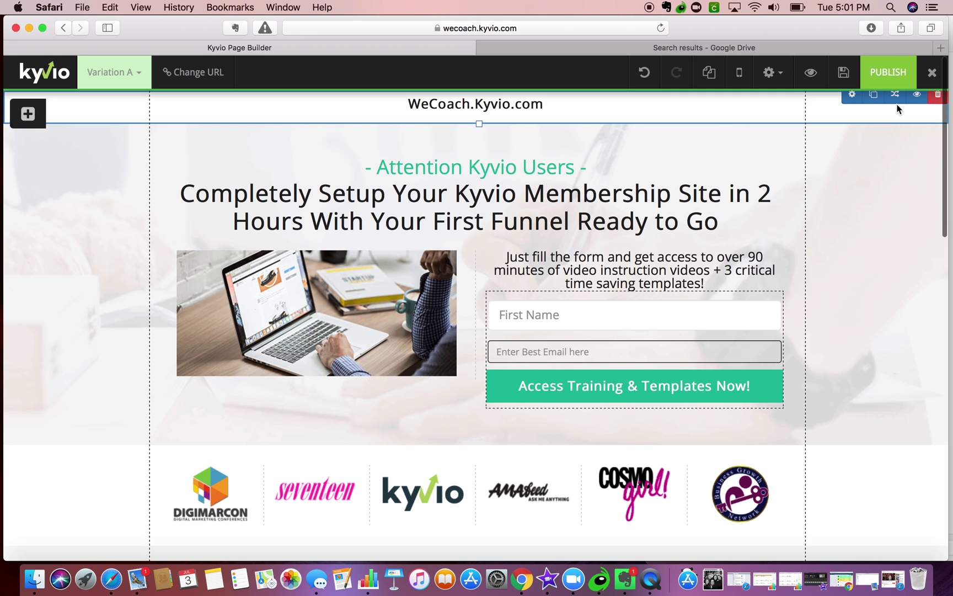
- Load warfare.marketing in a new Safari tab and start its hero video
left_click(940, 48)
type("warf")
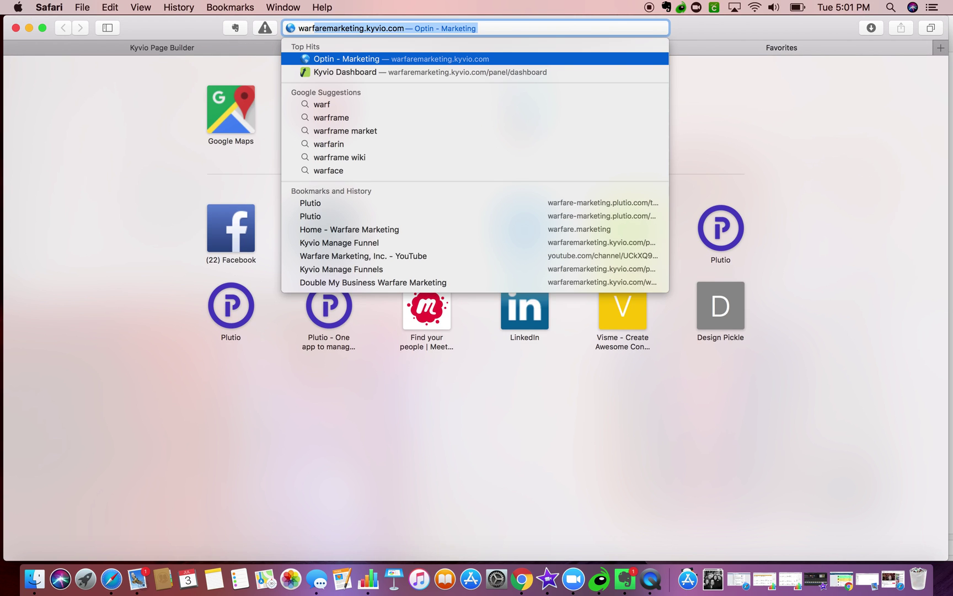
type("are mar")
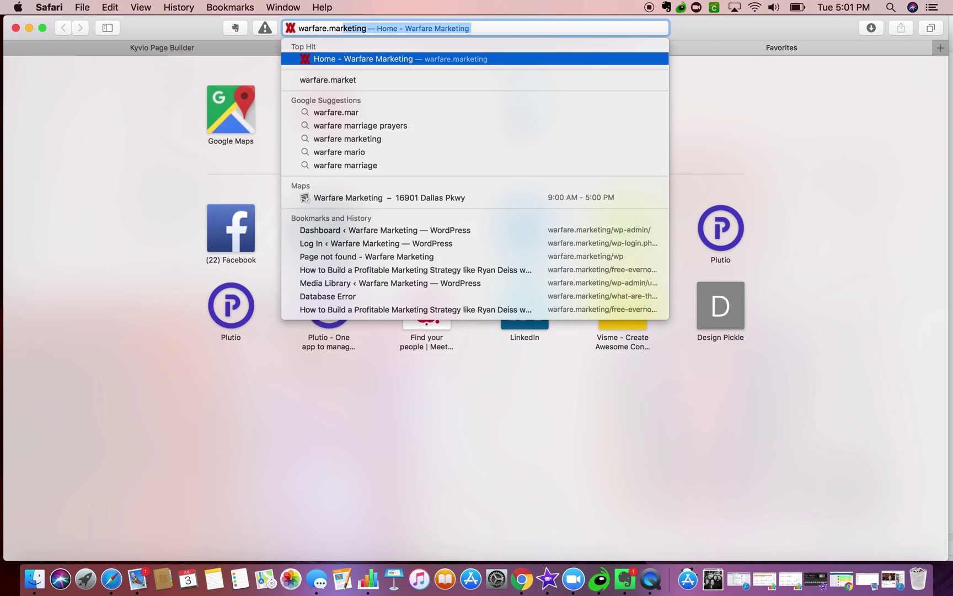
key("Return")
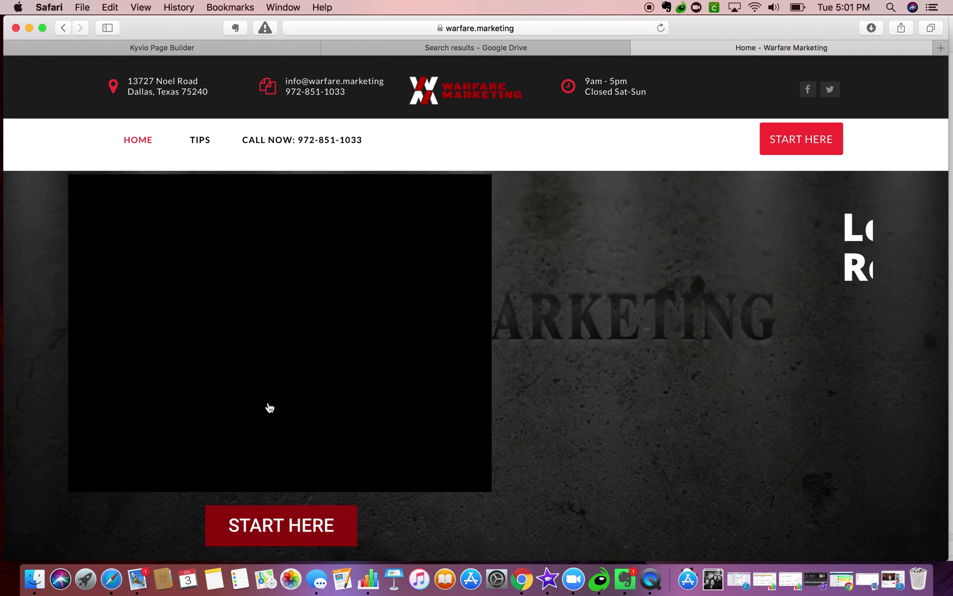
left_click(126, 450)
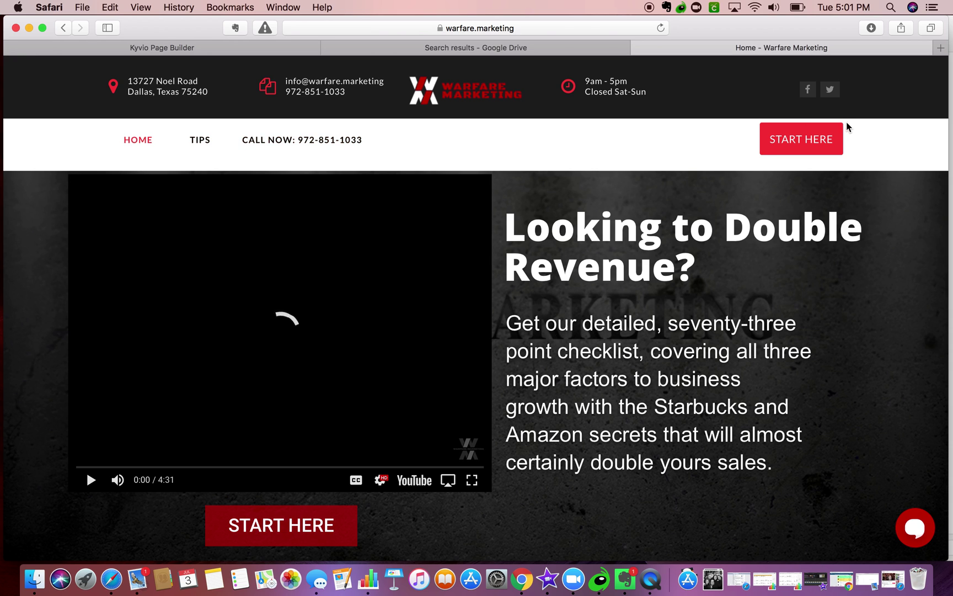
- Scroll down to the Warfare Marketing footer, then go back to the Kyvio Page Builder
scroll(510, 262, "down", 5)
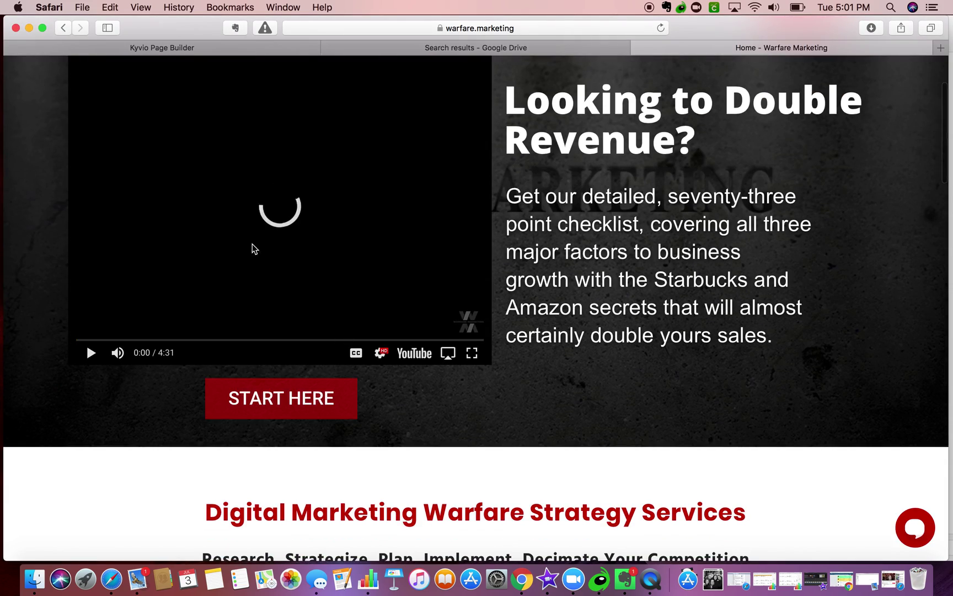
scroll(257, 350, "down", 20)
scroll(256, 349, "down", 15)
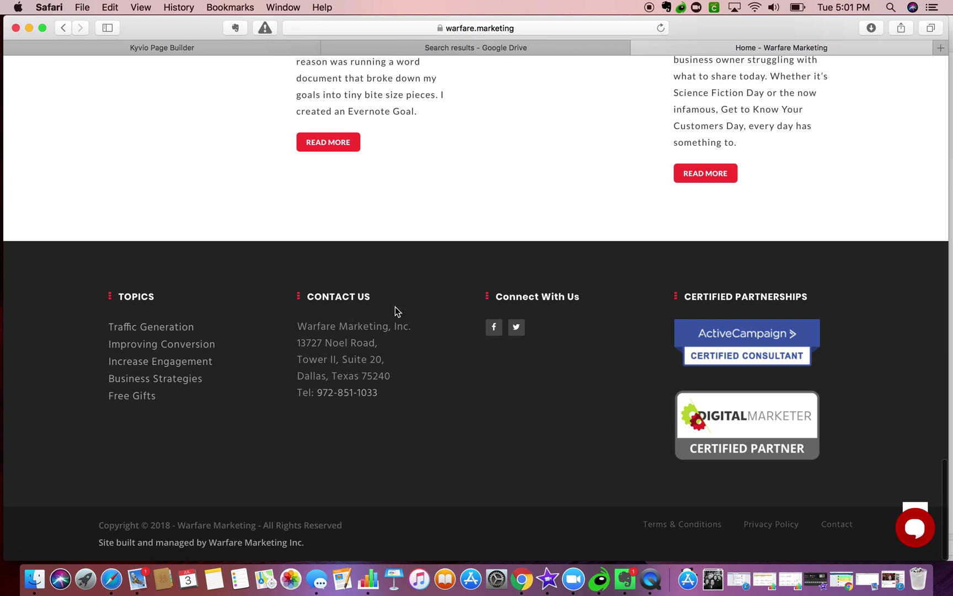
left_click(517, 51)
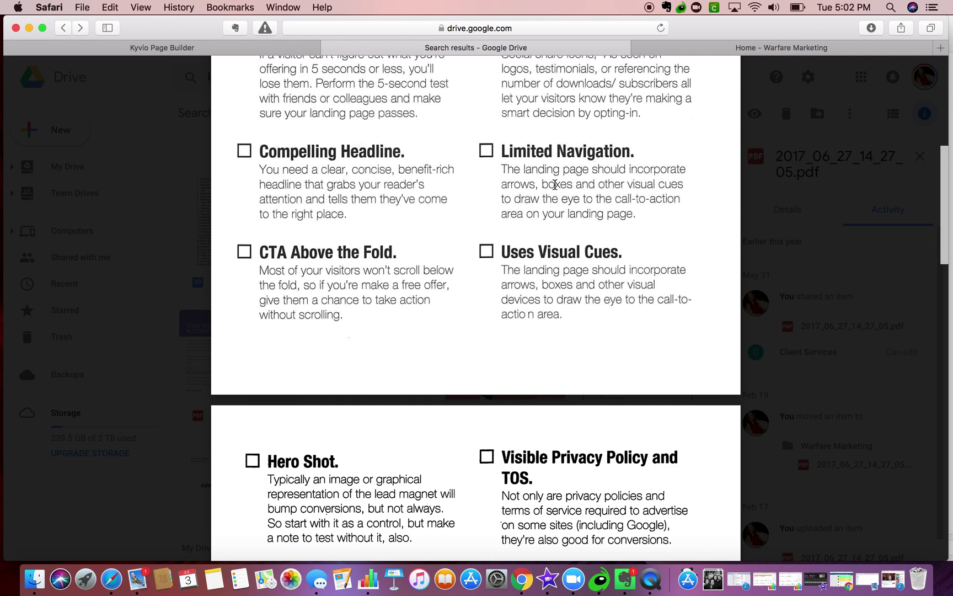
left_click(98, 47)
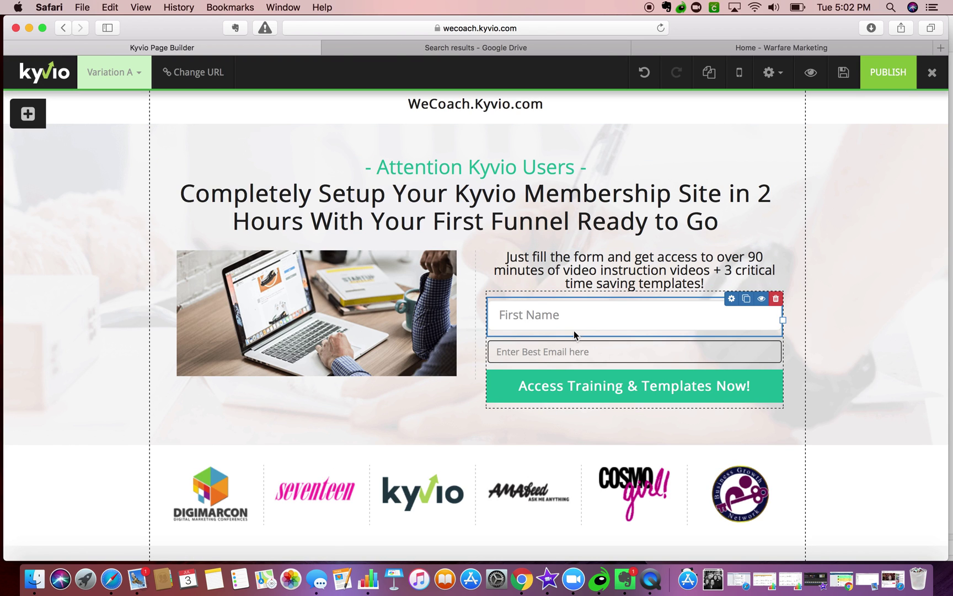
- Append ' - Terms & Conditions' after Privacy Policy in the footer copyright line
left_click(563, 350)
scroll(110, 283, "down", 15)
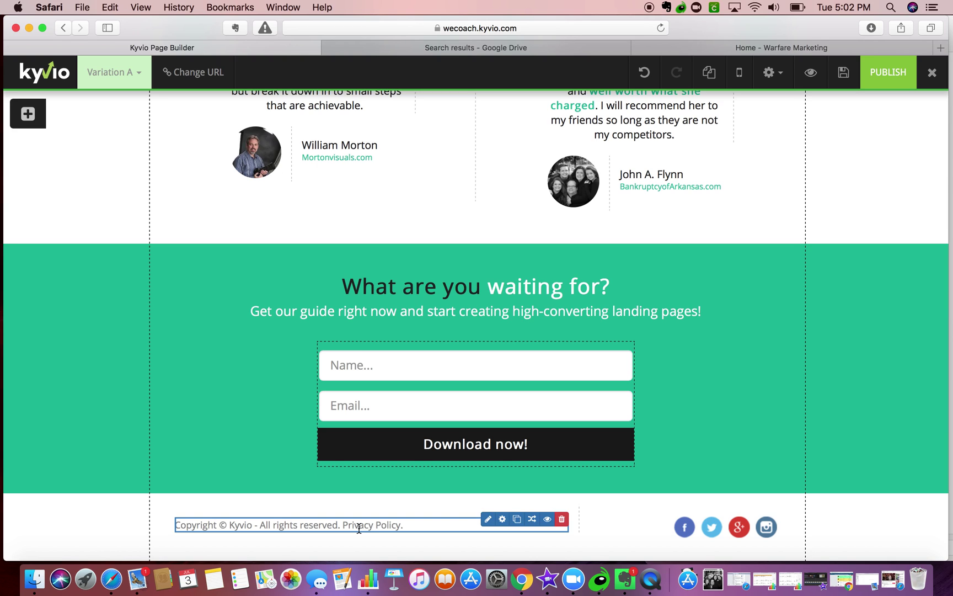
left_click(487, 521)
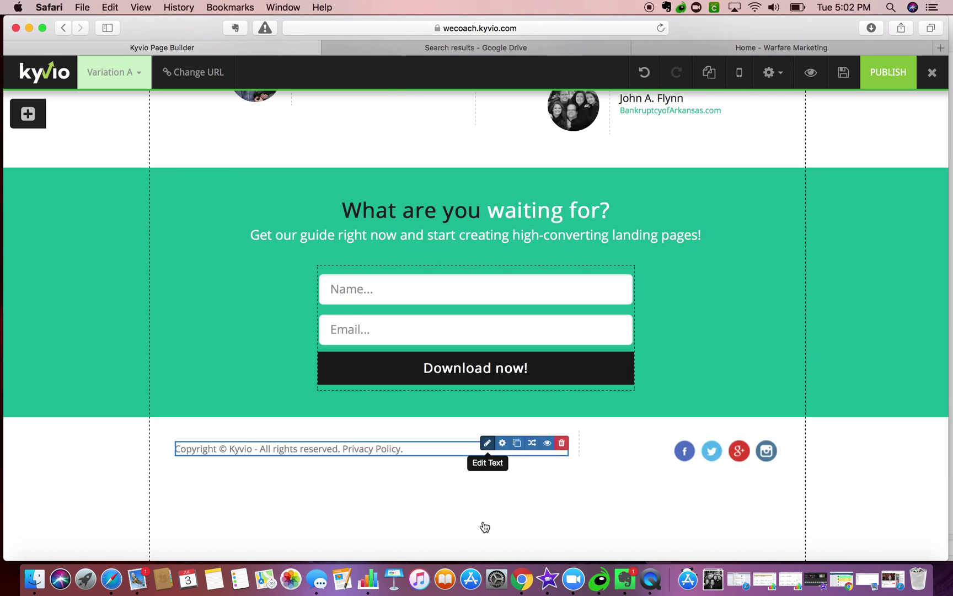
left_click(441, 510)
type("an")
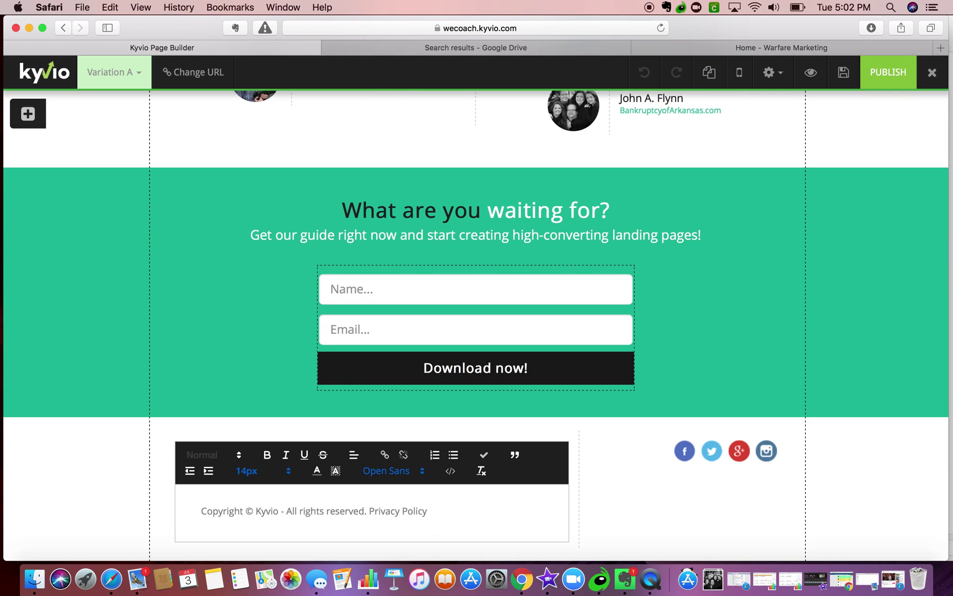
key("BackSpace")
key("BackSpace")
key("BackSpace")
type("- Terms & Conditions")
left_click(100, 506)
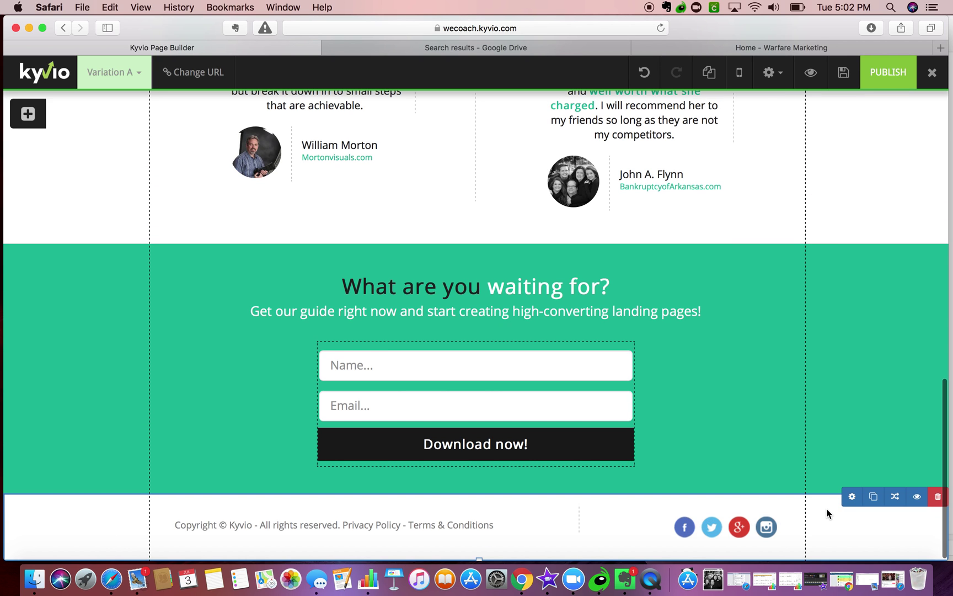
- Switch to the Google Drive landing-page checklist PDF and scroll through it
mouse_move(799, 356)
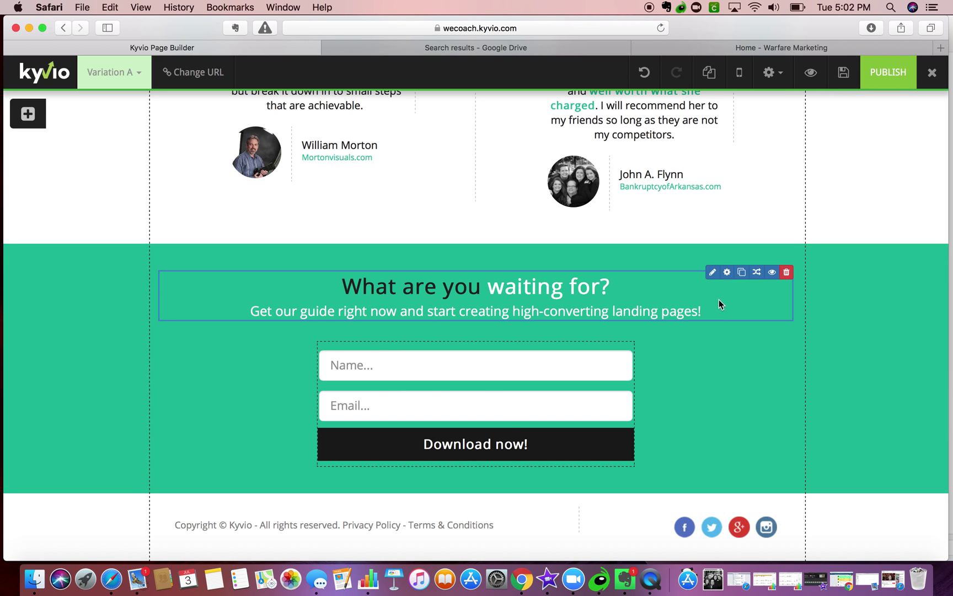
scroll(717, 300, "up", 15)
scroll(712, 301, "up", 3)
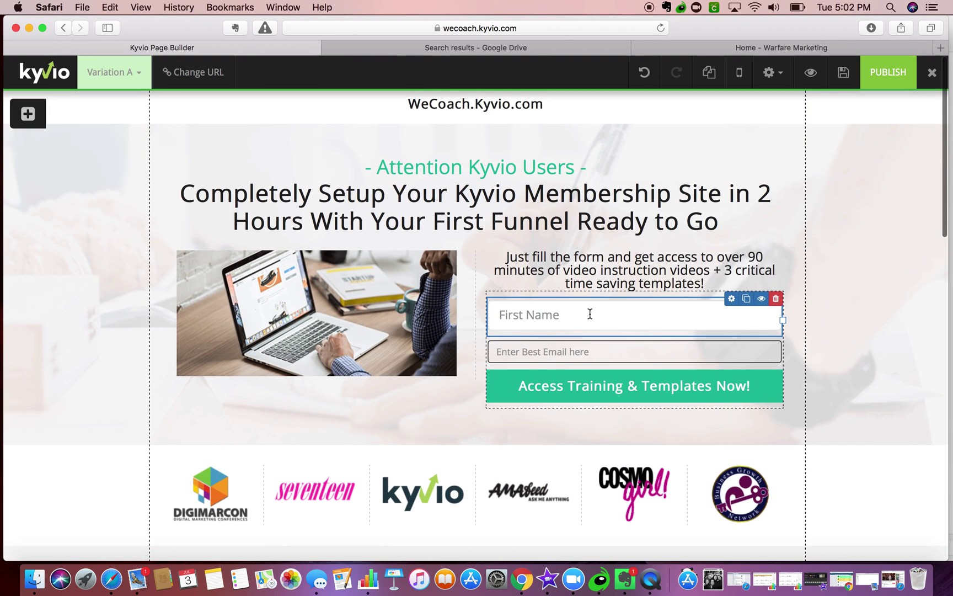
scroll(589, 313, "down", 10)
scroll(549, 398, "down", 3)
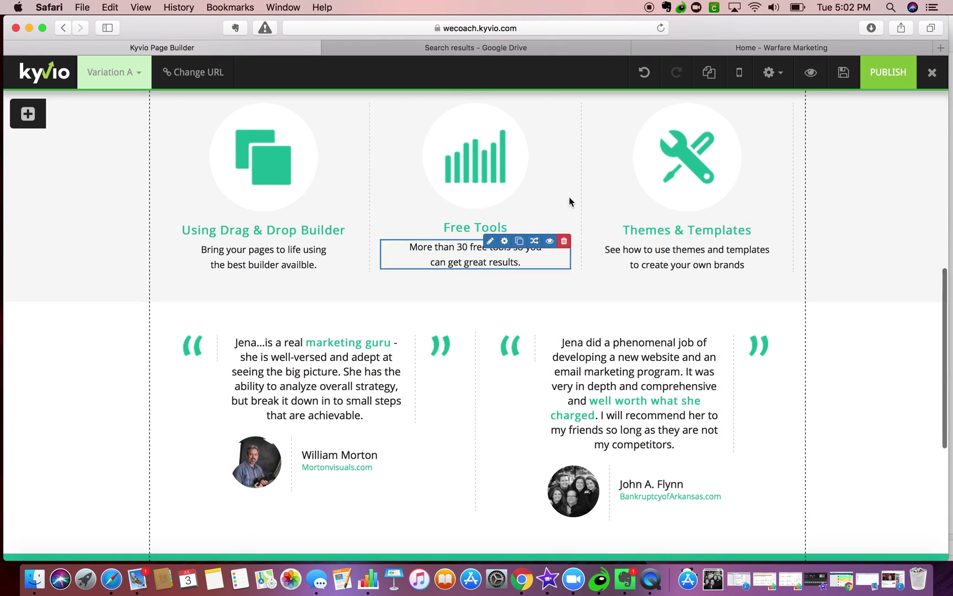
left_click(342, 47)
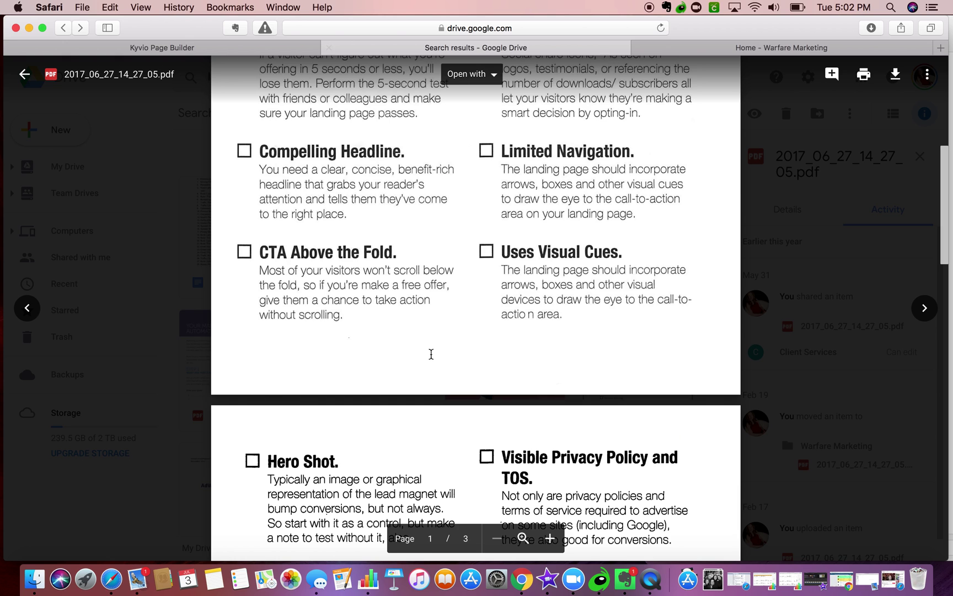
scroll(438, 359, "down", 3)
scroll(439, 359, "down", 1)
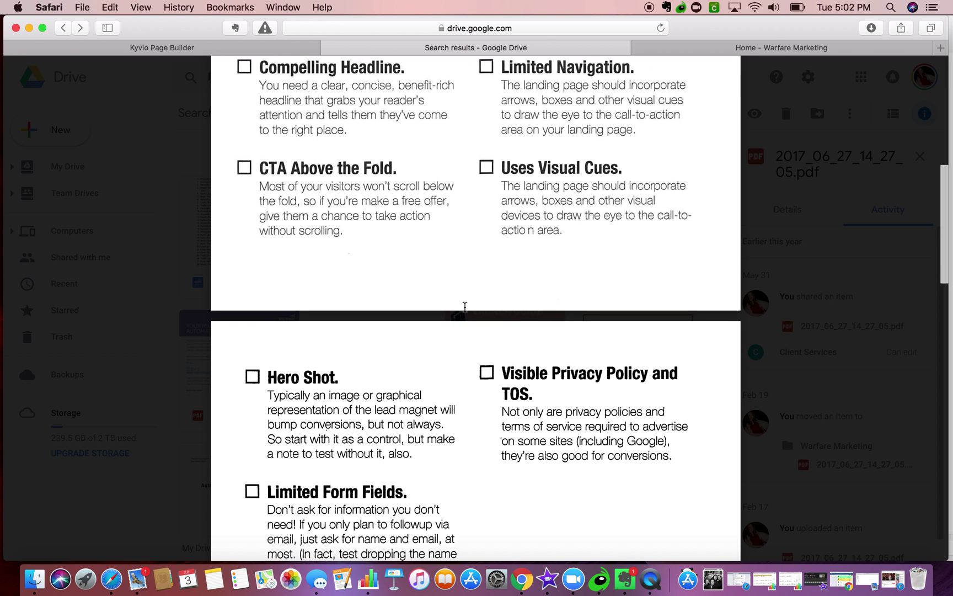
- Return to the Kyvio Page Builder and scroll down to the green 'What are you waiting for?' form section
left_click(200, 48)
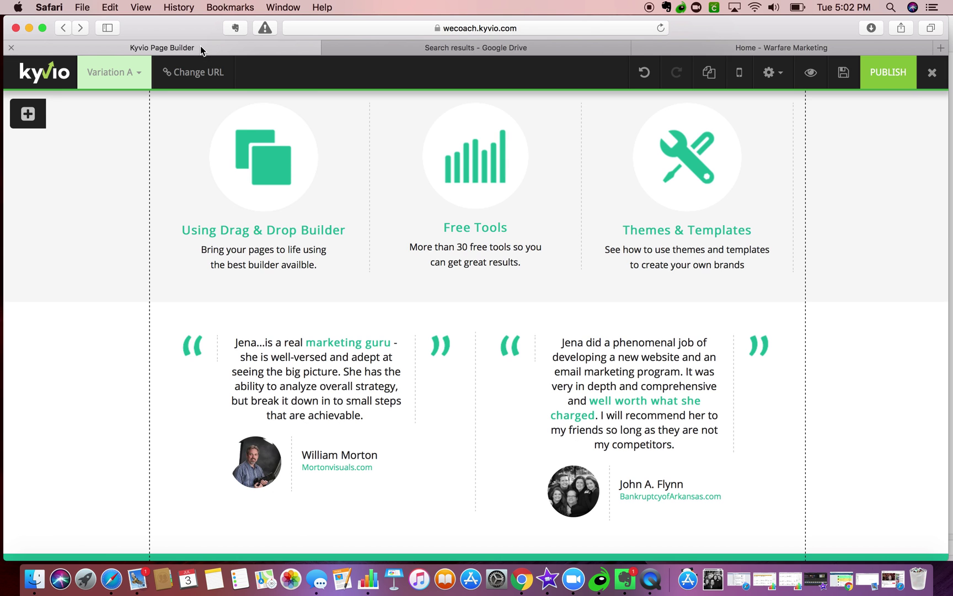
scroll(600, 298, "up", 15)
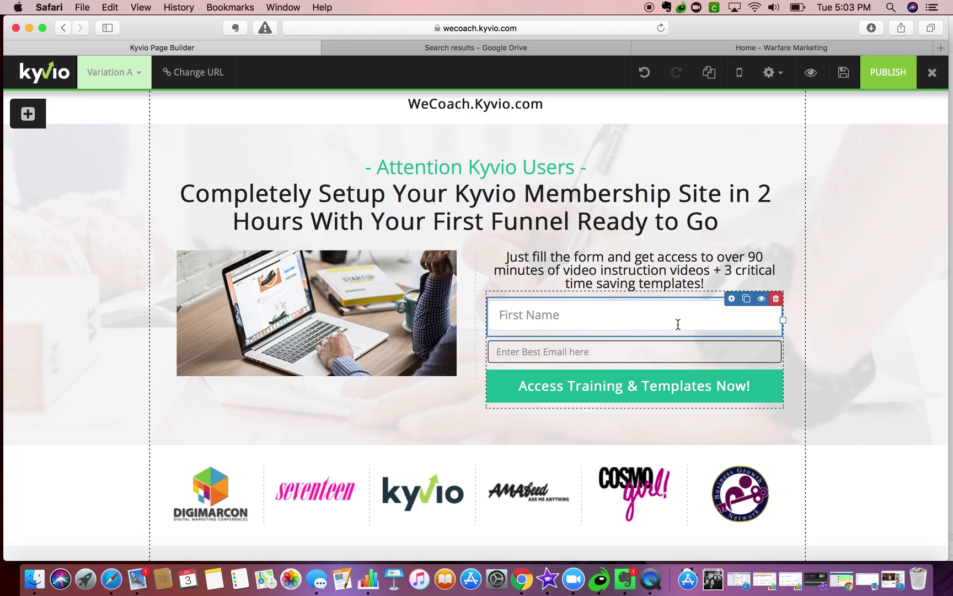
scroll(678, 323, "down", 1)
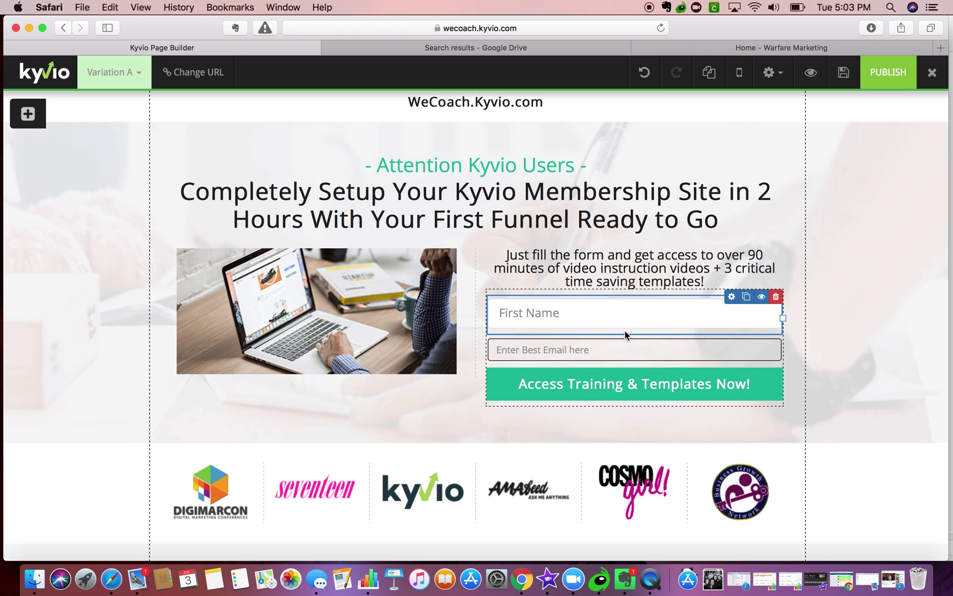
scroll(625, 331, "down", 5)
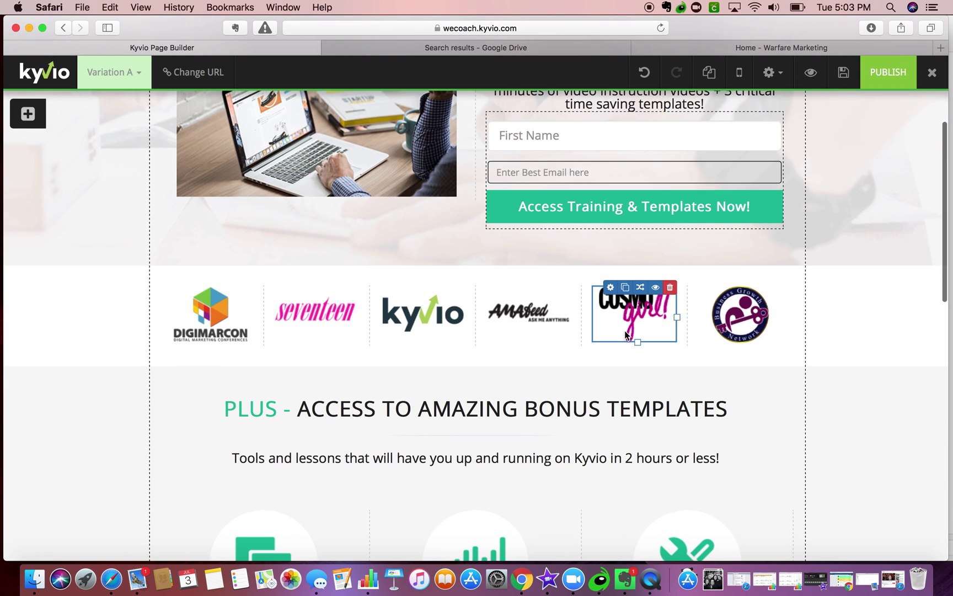
scroll(625, 333, "down", 15)
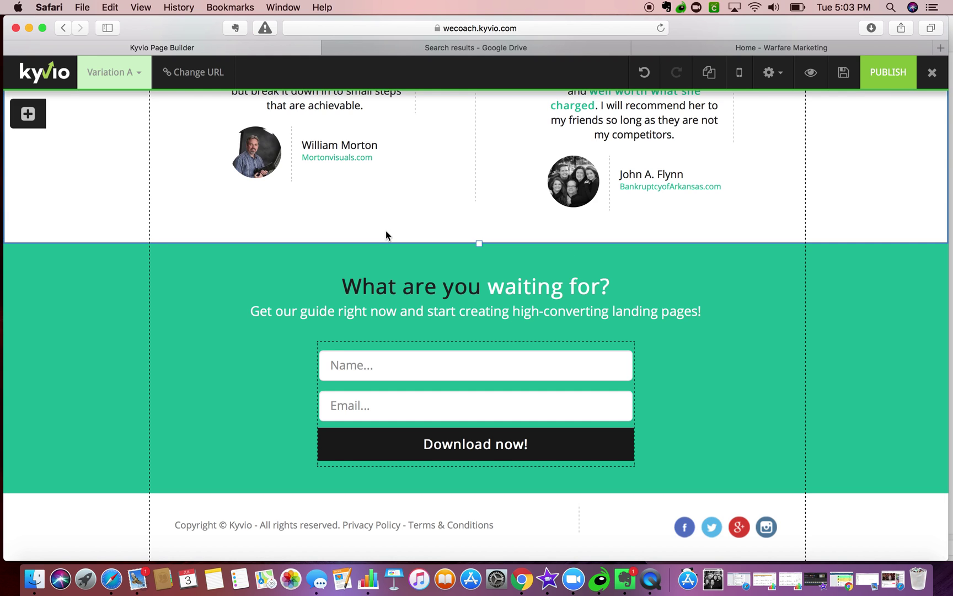
- In the CTA subheading, replace 'guide' with 'tutorial' and 'high-converting landing pages' with 'your membership site today'
scroll(711, 279, "up", 1)
left_click(558, 355)
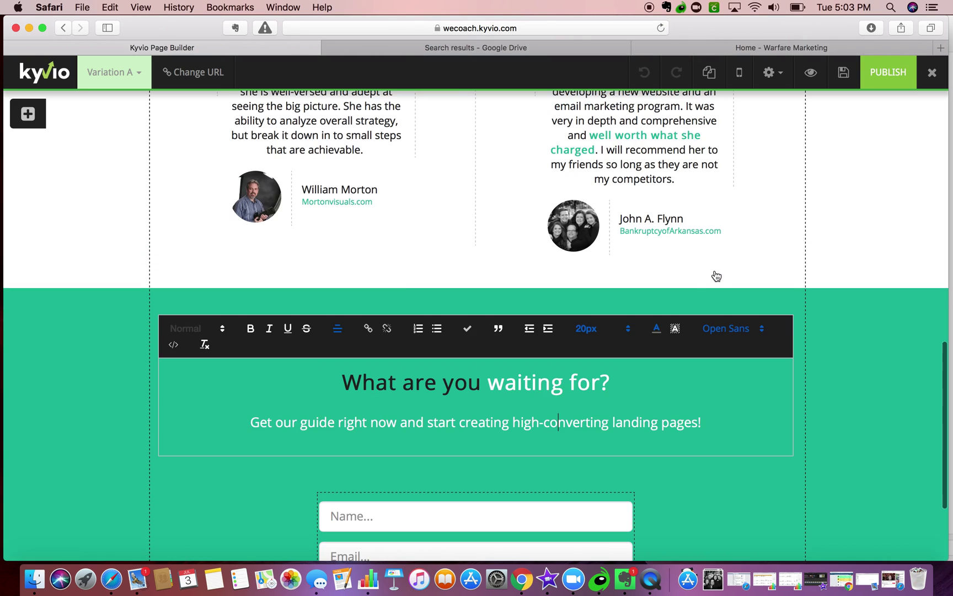
left_click_drag(301, 424, 335, 424)
type("tu")
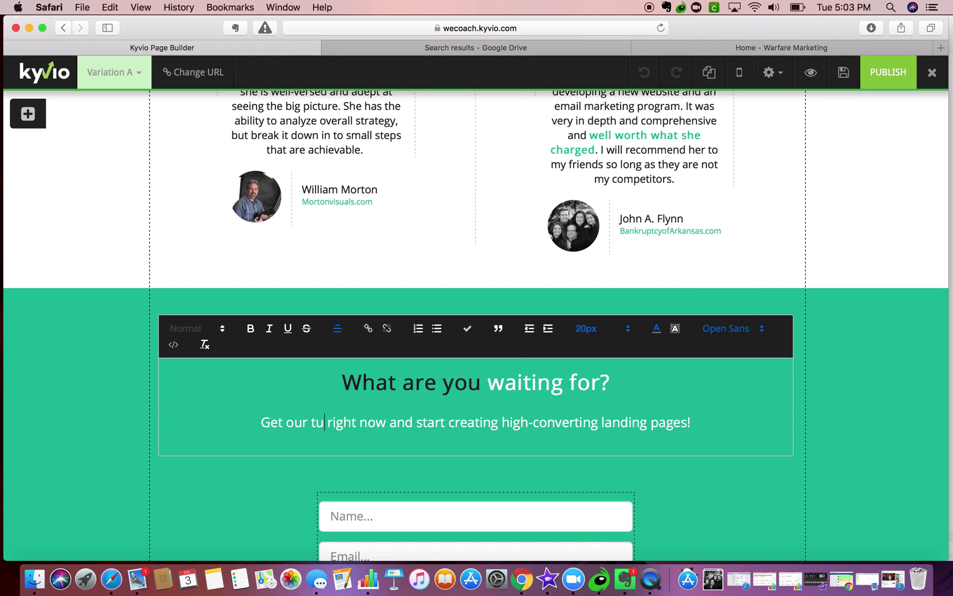
type("torial")
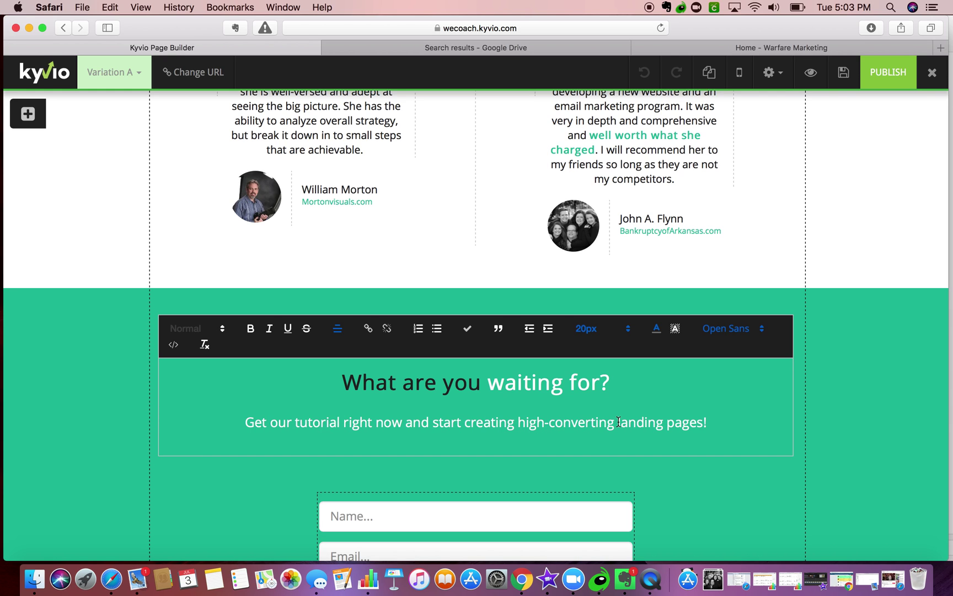
left_click_drag(518, 422, 613, 429)
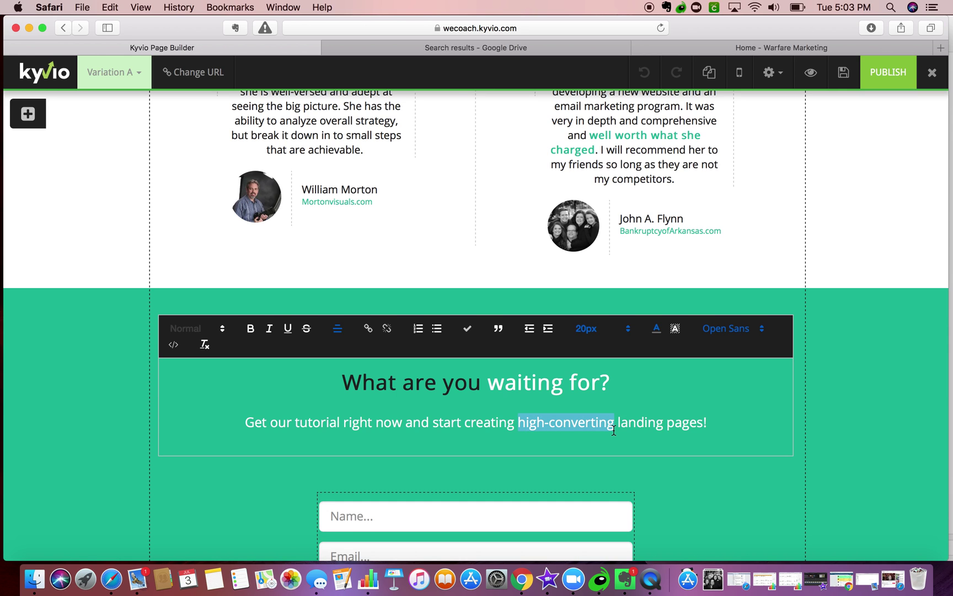
type("your membershi")
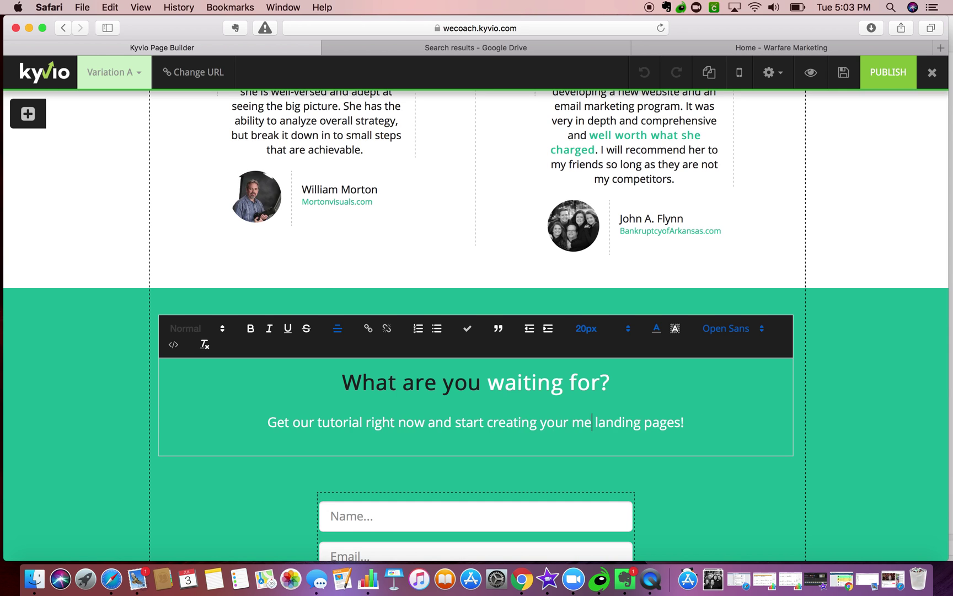
type("p site no")
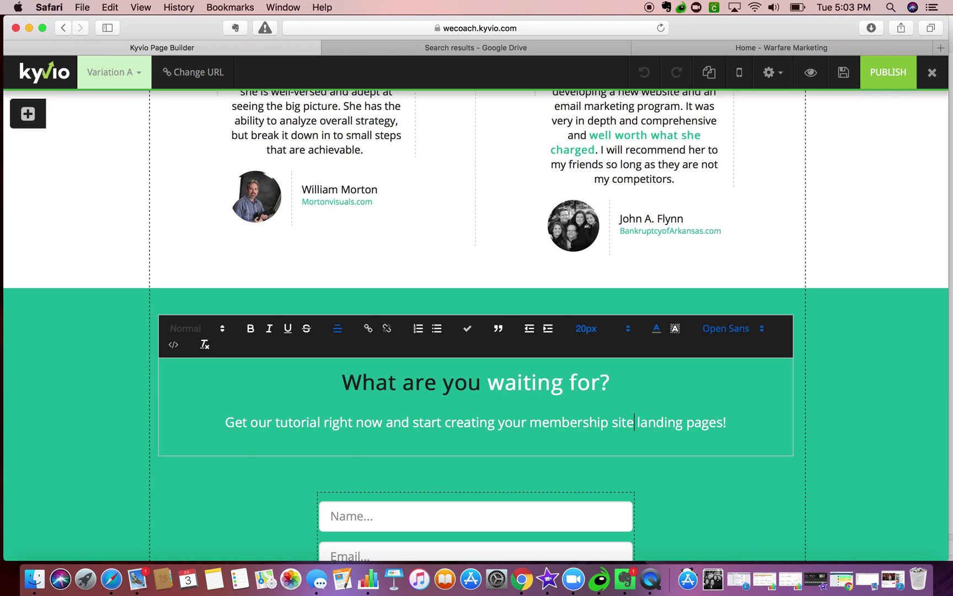
type("w")
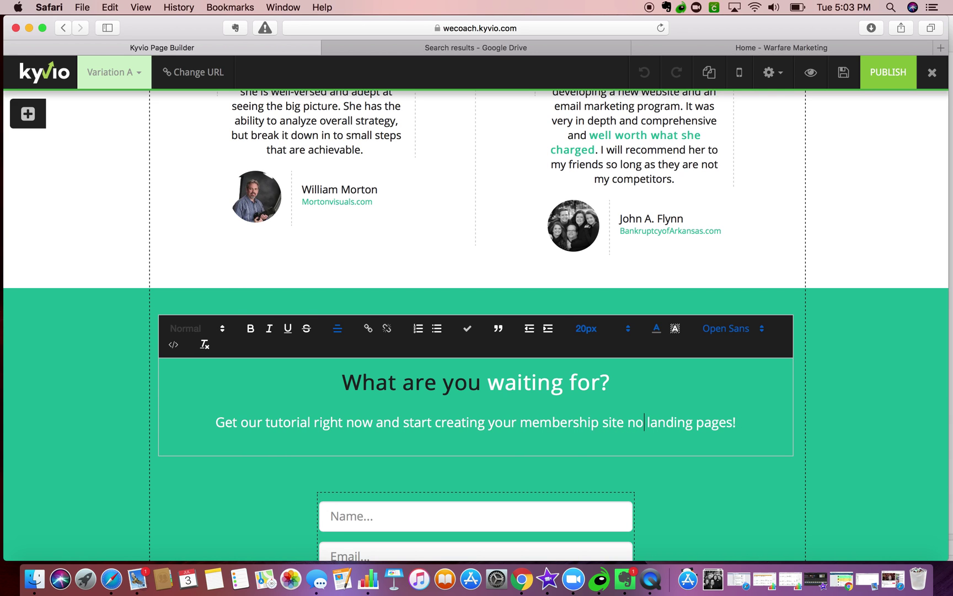
left_click_drag(738, 422, 654, 422)
key("BackSpace")
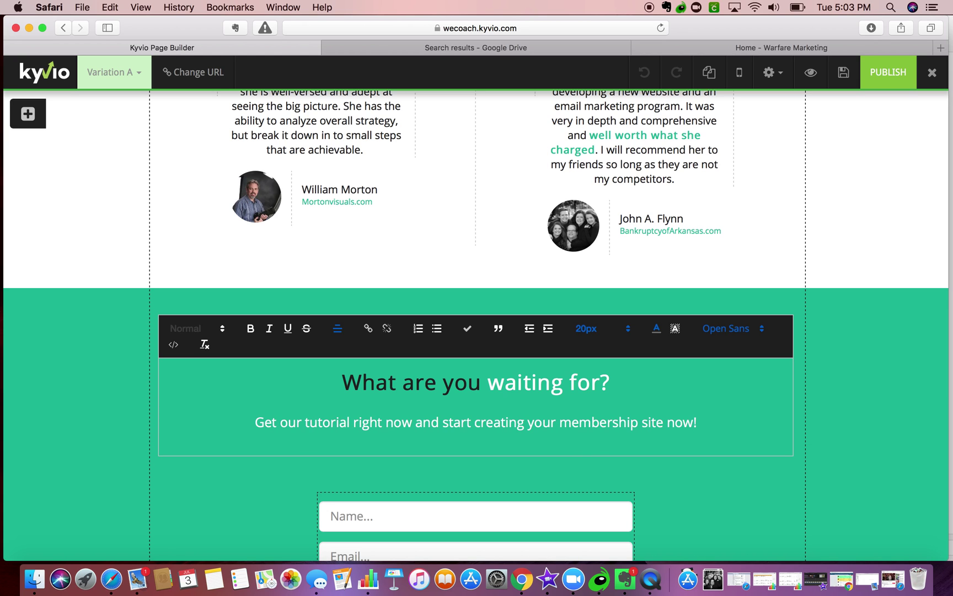
key("BackSpace")
key("BackSpace")
key("BackSpace")
key("BackSpace")
type("today")
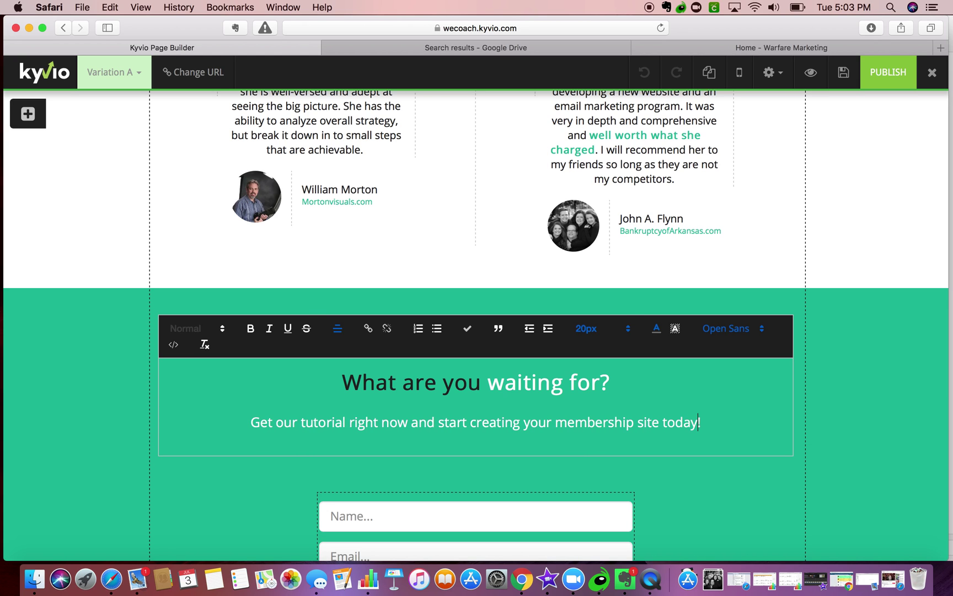
left_click(199, 494)
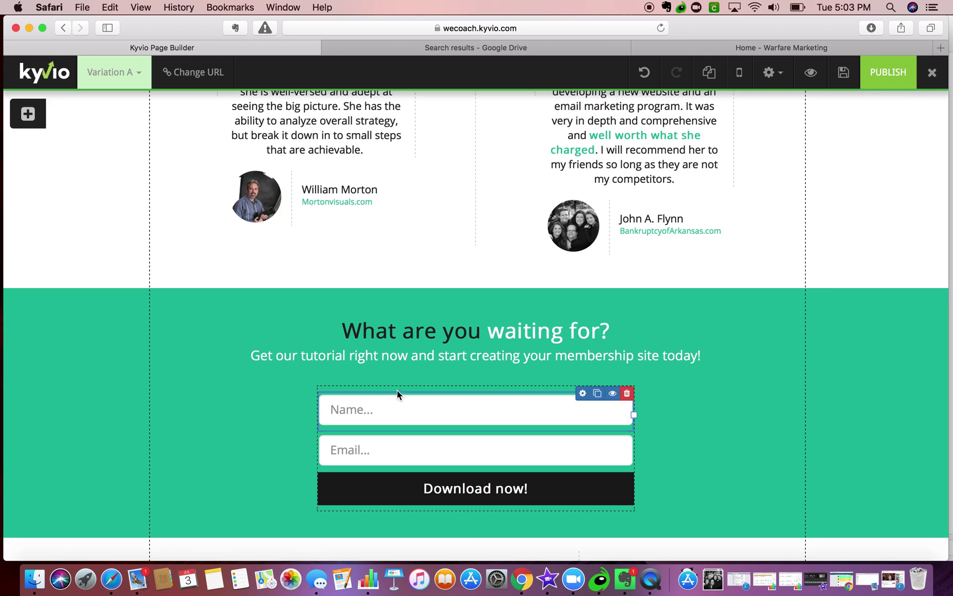
- Set the bottom form to subscribe visitors via ActiveCampaign to the Warfare Marketing Tips list
left_click(566, 388)
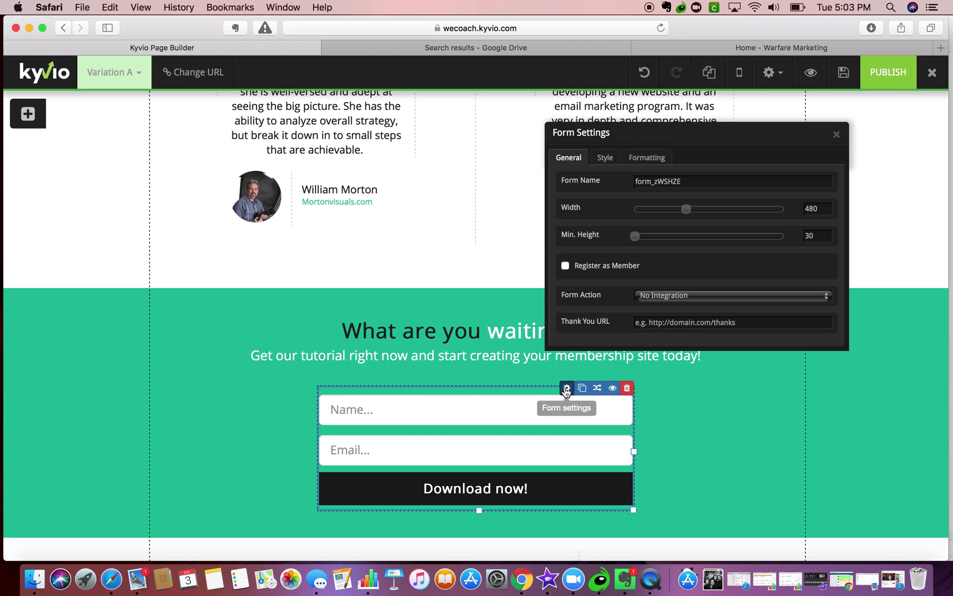
left_click(645, 299)
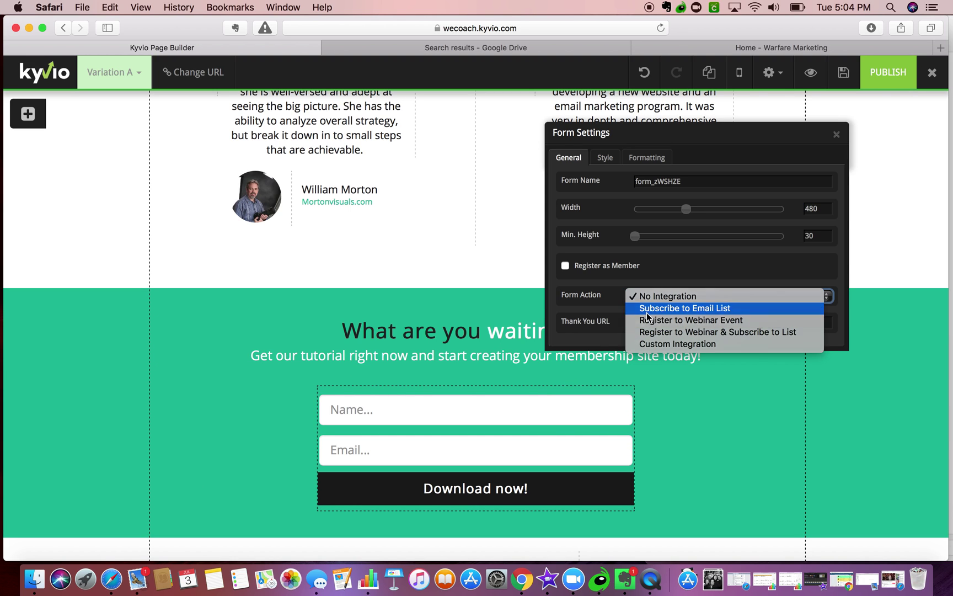
left_click(647, 310)
left_click(648, 324)
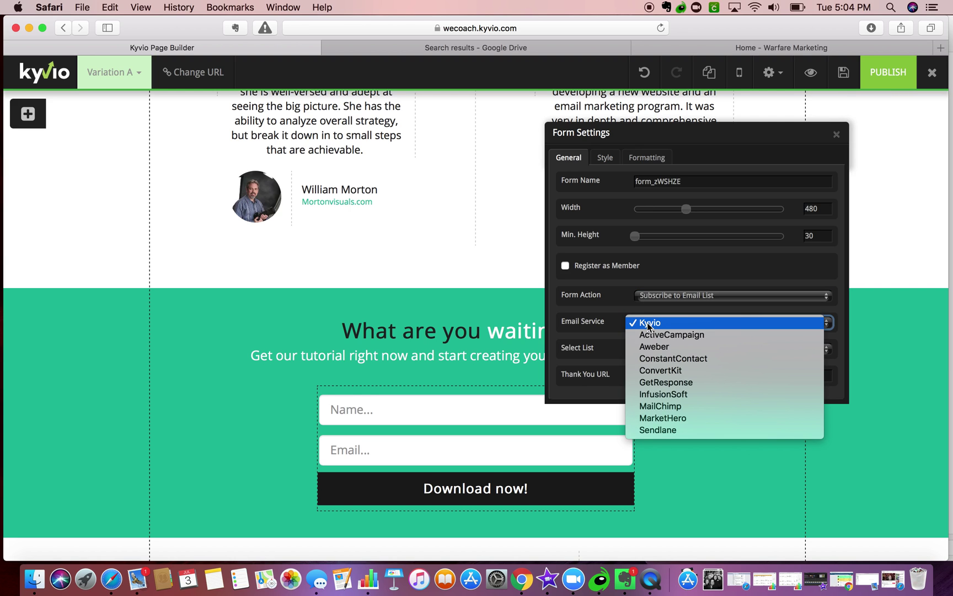
left_click(650, 334)
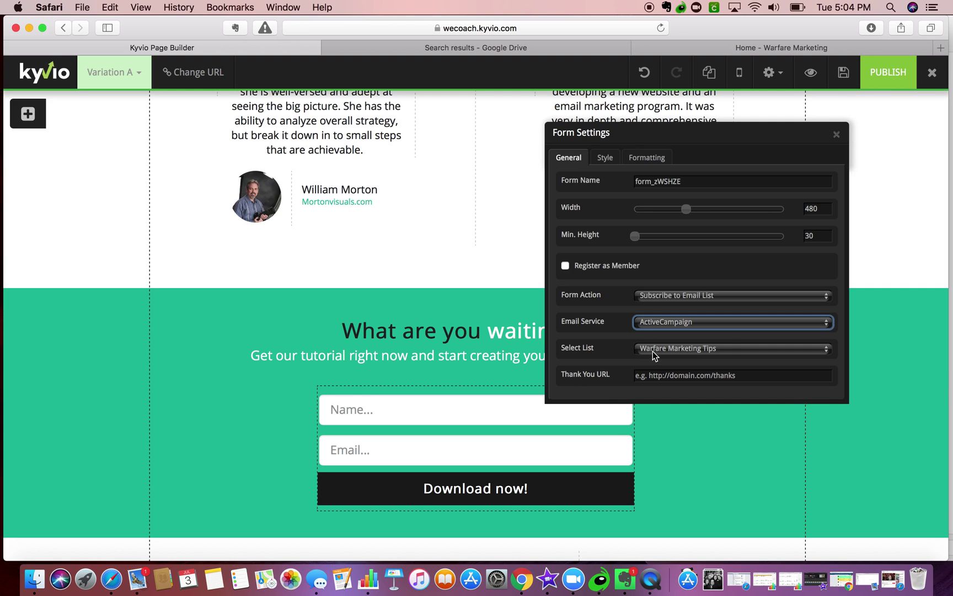
left_click(652, 351)
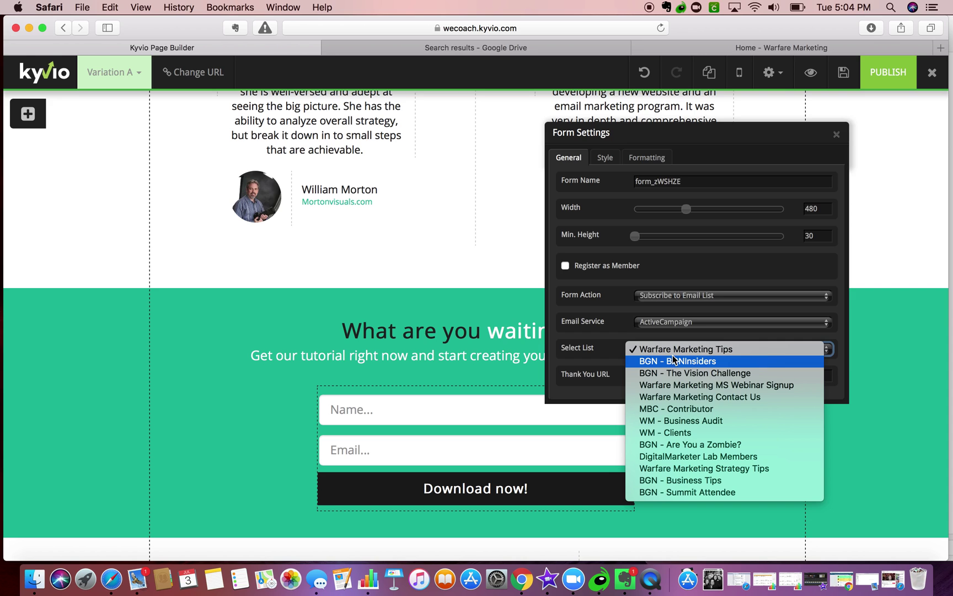
left_click(674, 353)
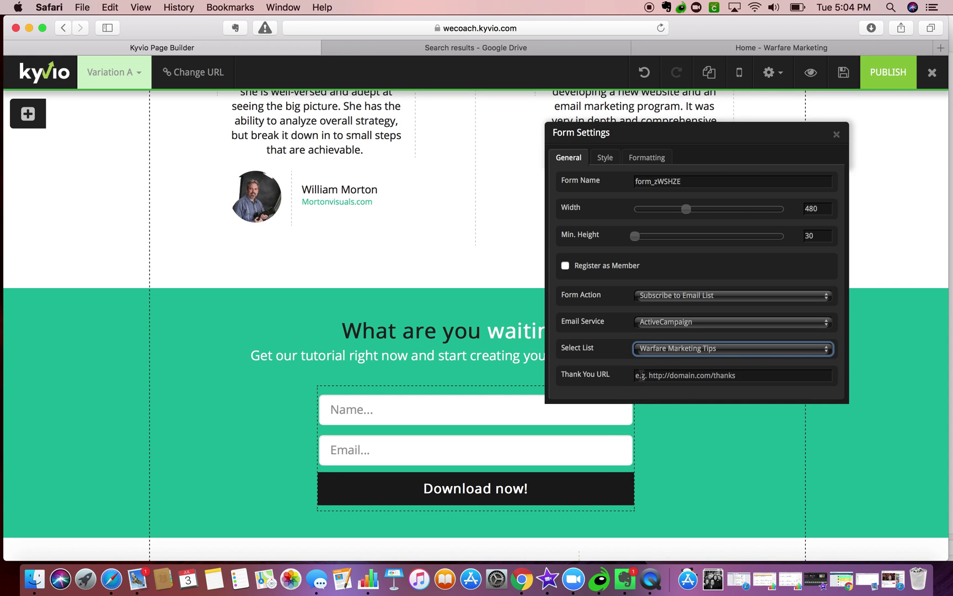
left_click(650, 326)
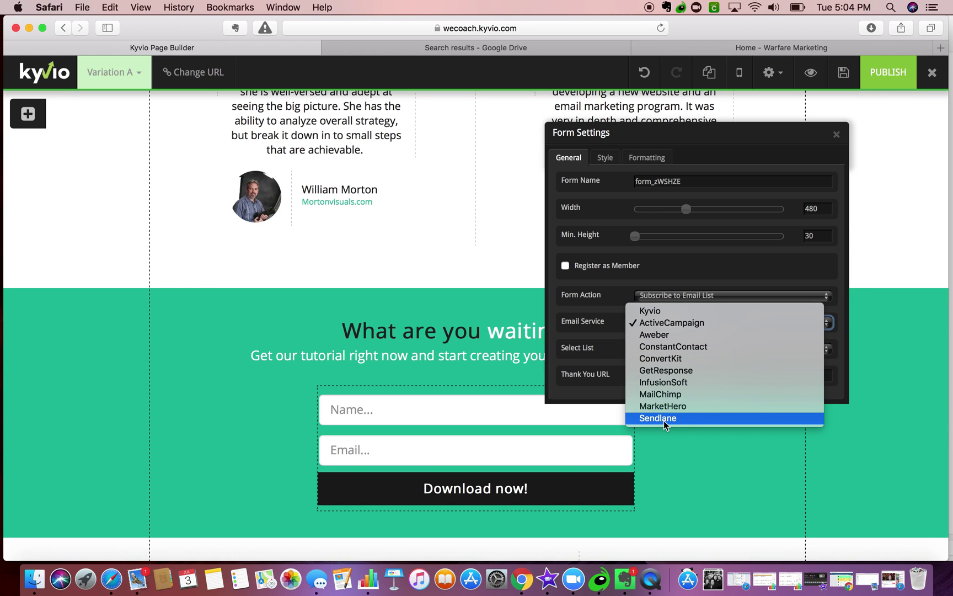
left_click(630, 286)
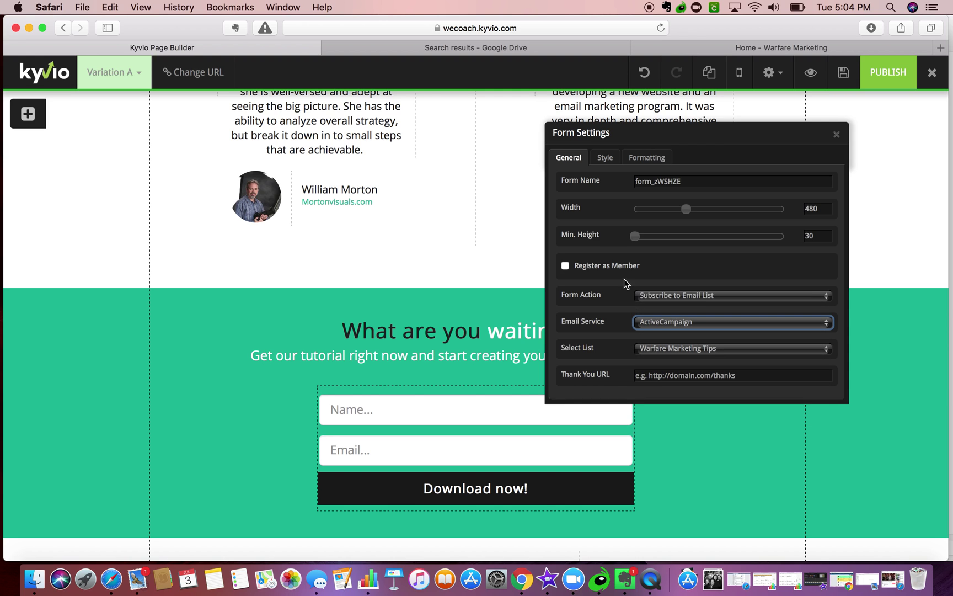
- Register form signups as members with 30 Day Membership Launch (Monthly) access
left_click(606, 270)
left_click(651, 297)
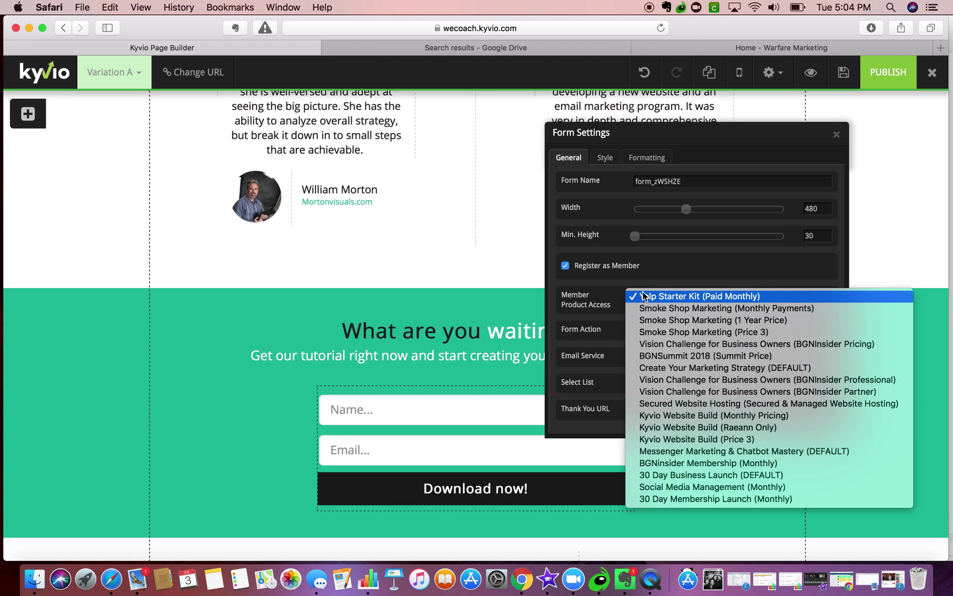
left_click(655, 500)
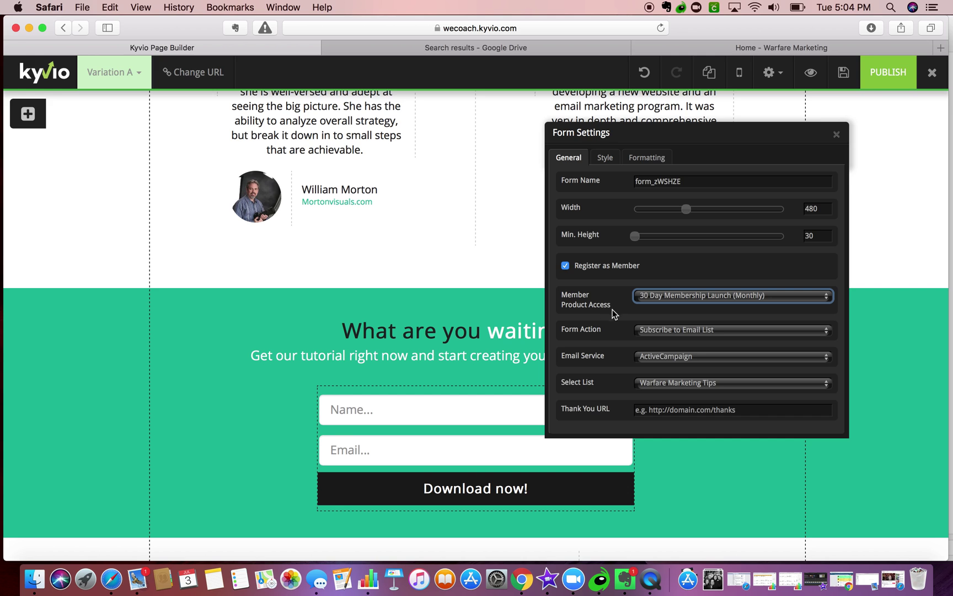
scroll(623, 308, "up", 2)
scroll(557, 365, "down", 3)
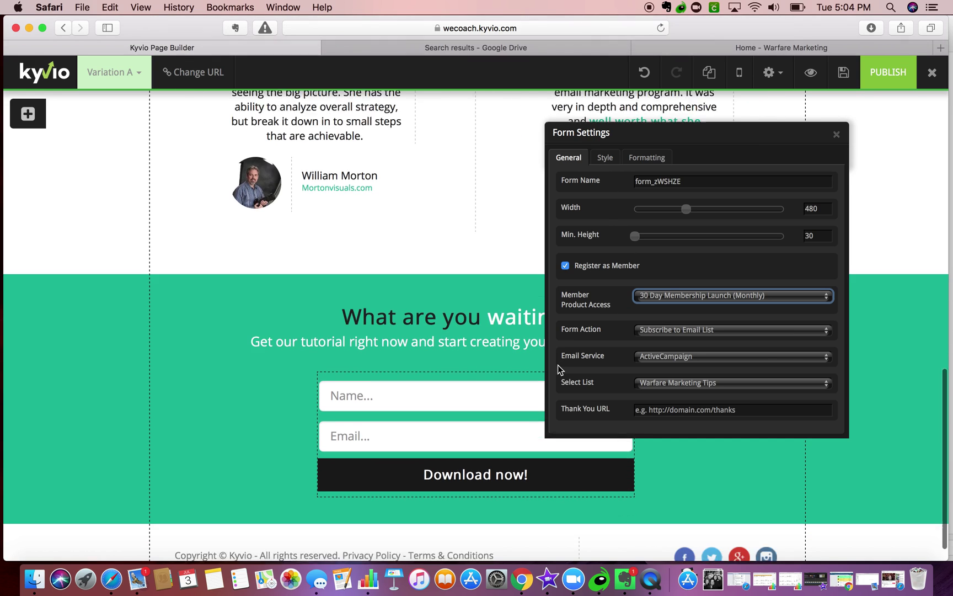
scroll(558, 365, "down", 2)
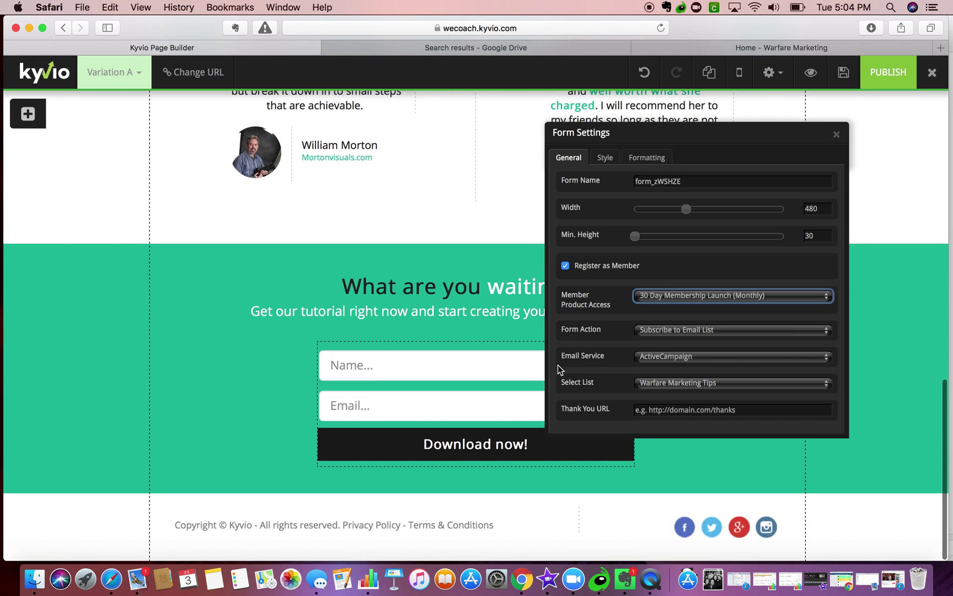
left_click(836, 134)
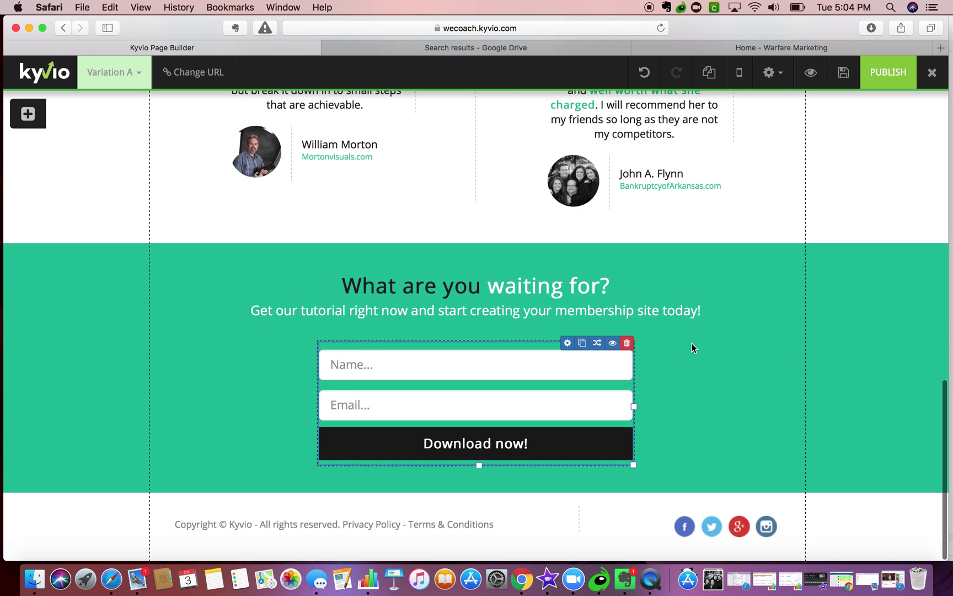
- Make the second field a required Email Address input with placeholder 'Enter Best Email here'
left_click(527, 361)
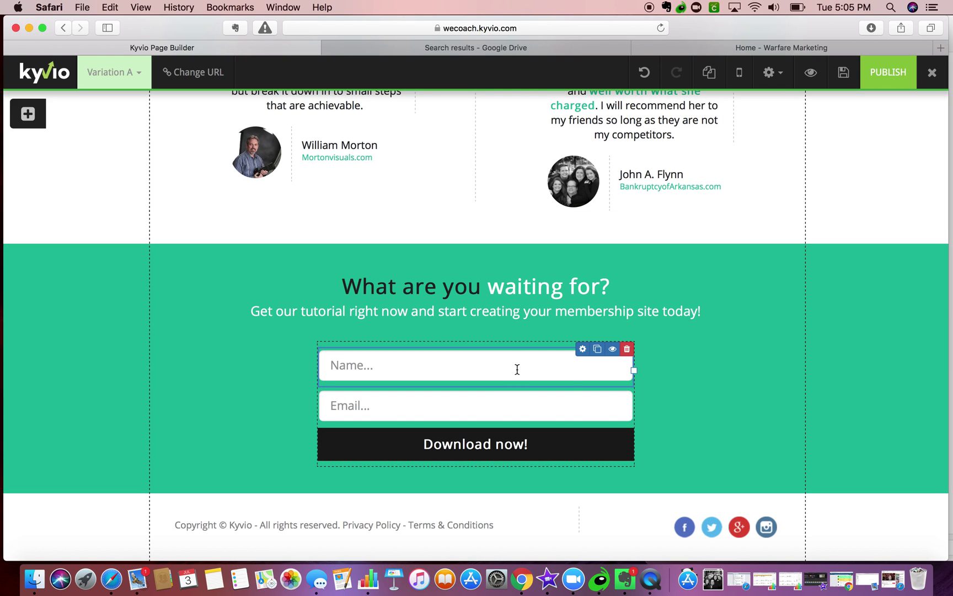
left_click(582, 393)
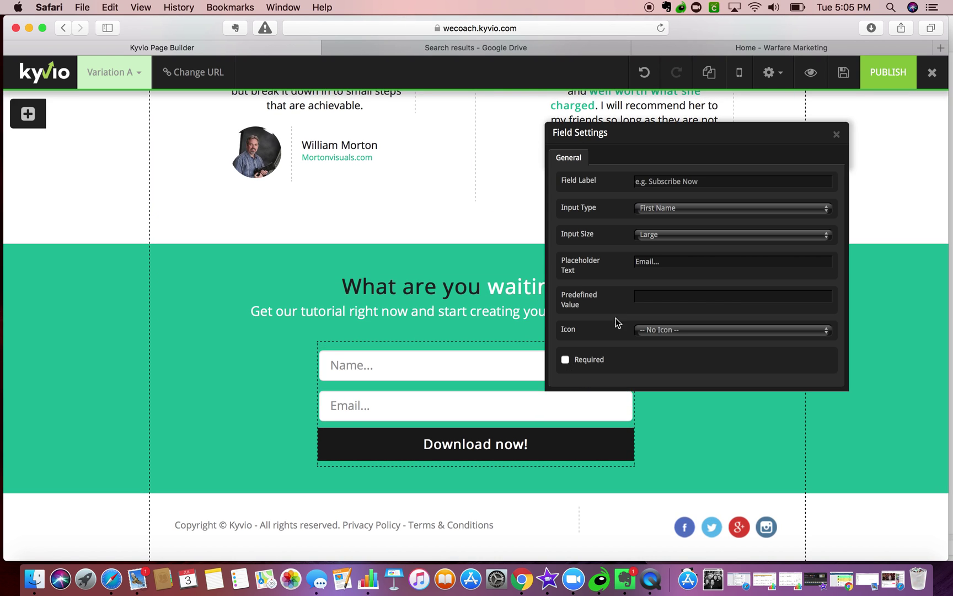
left_click(654, 208)
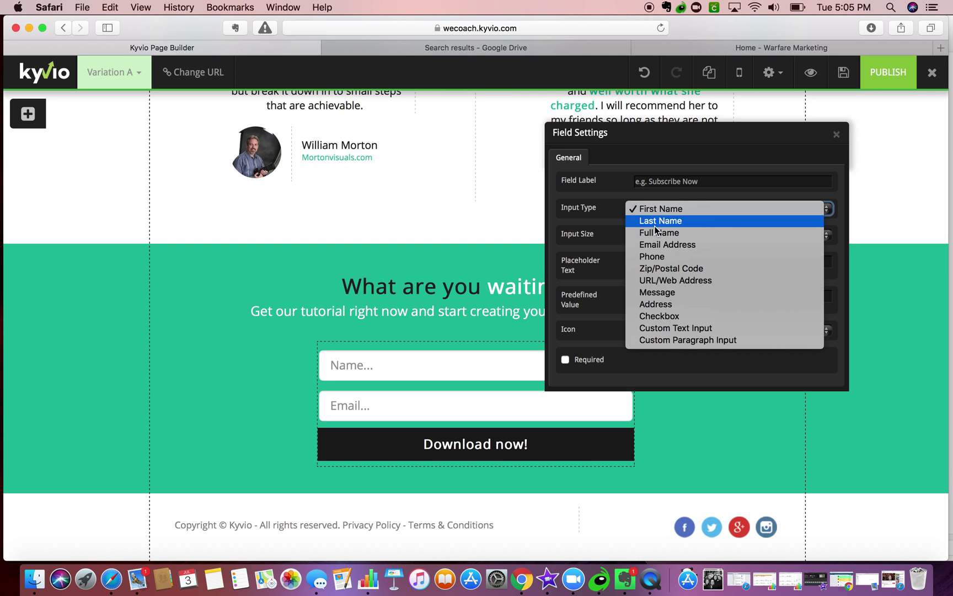
left_click(656, 245)
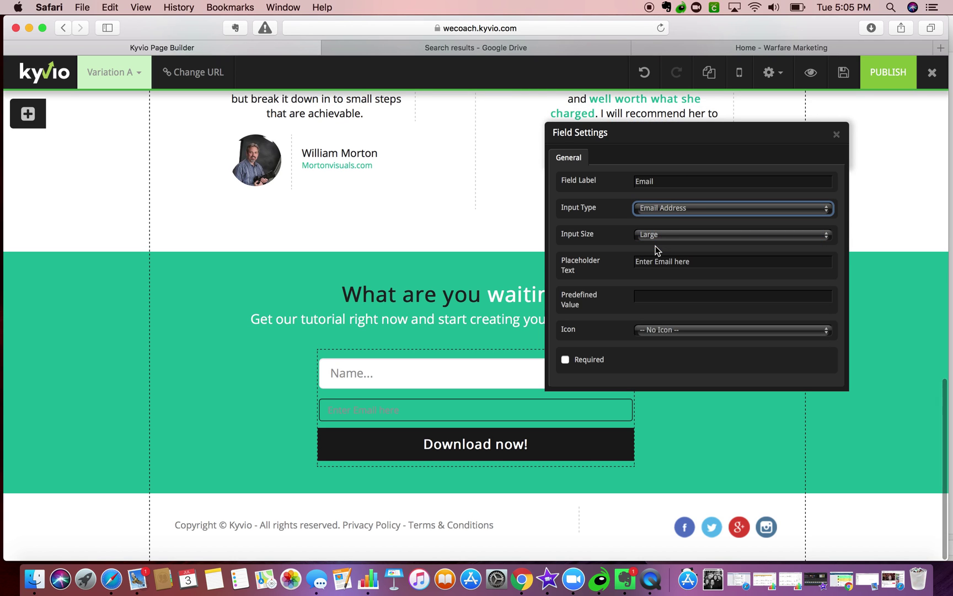
left_click(656, 262)
type("Best")
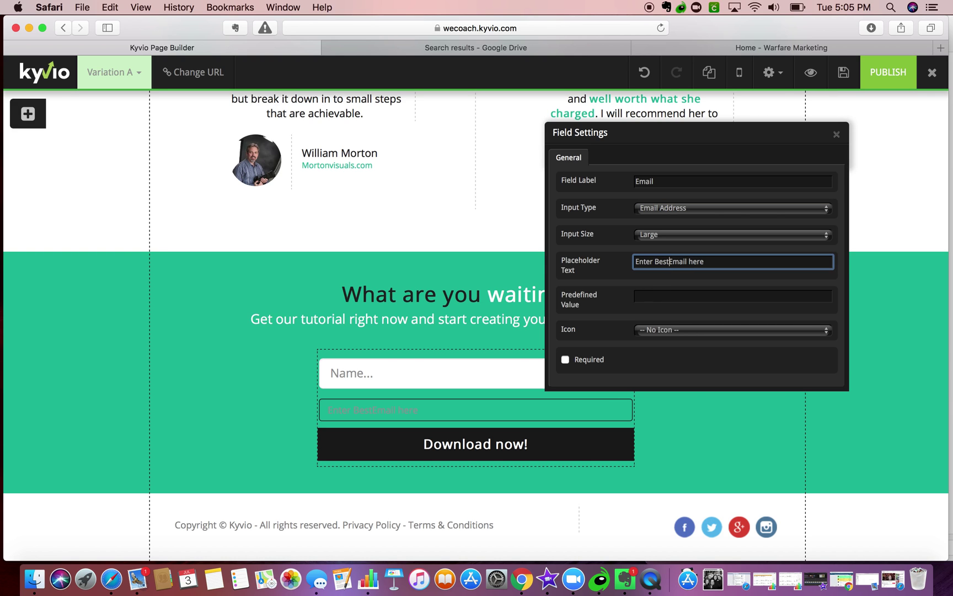
left_click(624, 352)
left_click(583, 358)
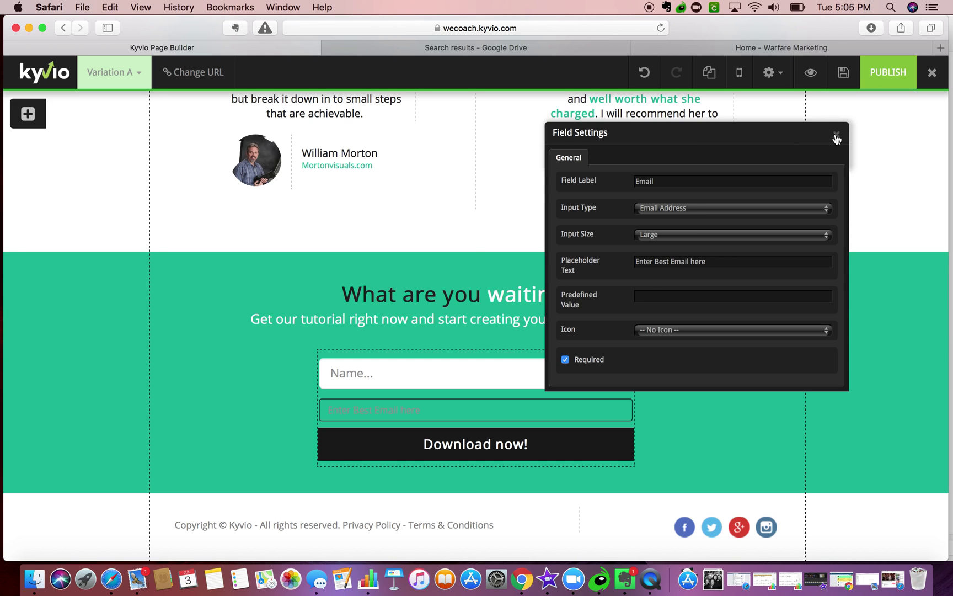
left_click(833, 134)
- Delete the accidentally duplicated signup form
left_click(582, 352)
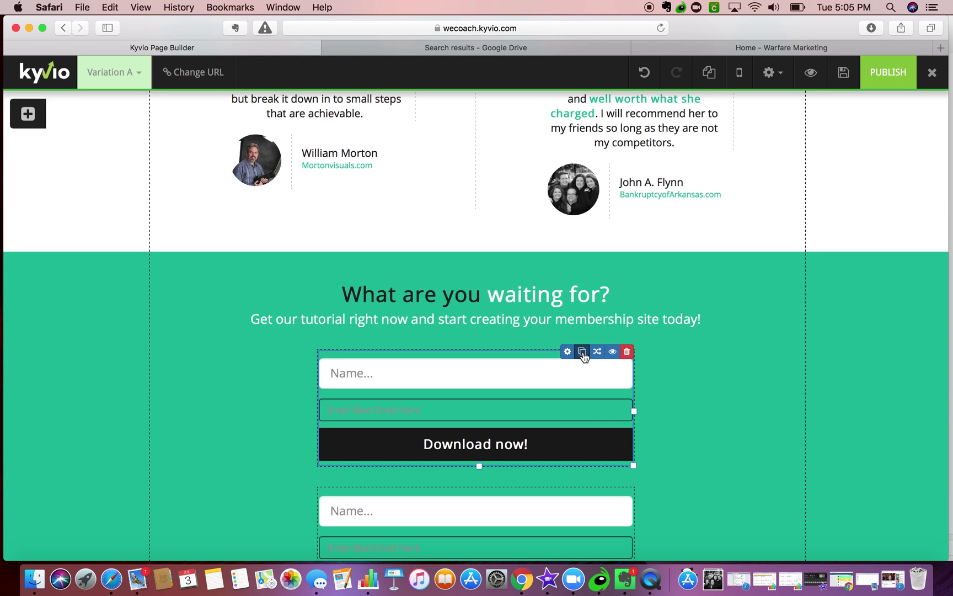
left_click(626, 351)
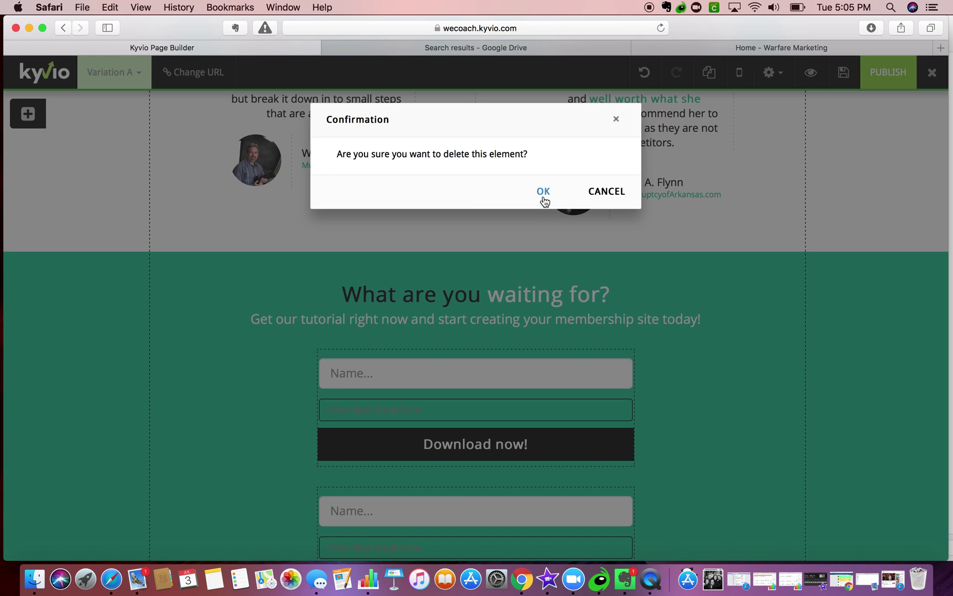
left_click(543, 192)
- Make the form's Name field required
left_click(570, 352)
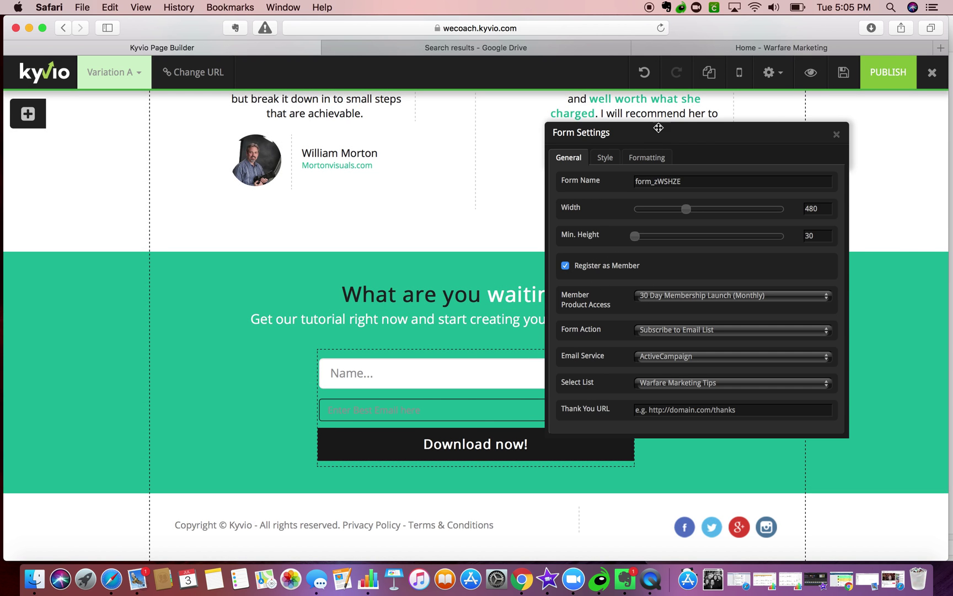
left_click(836, 135)
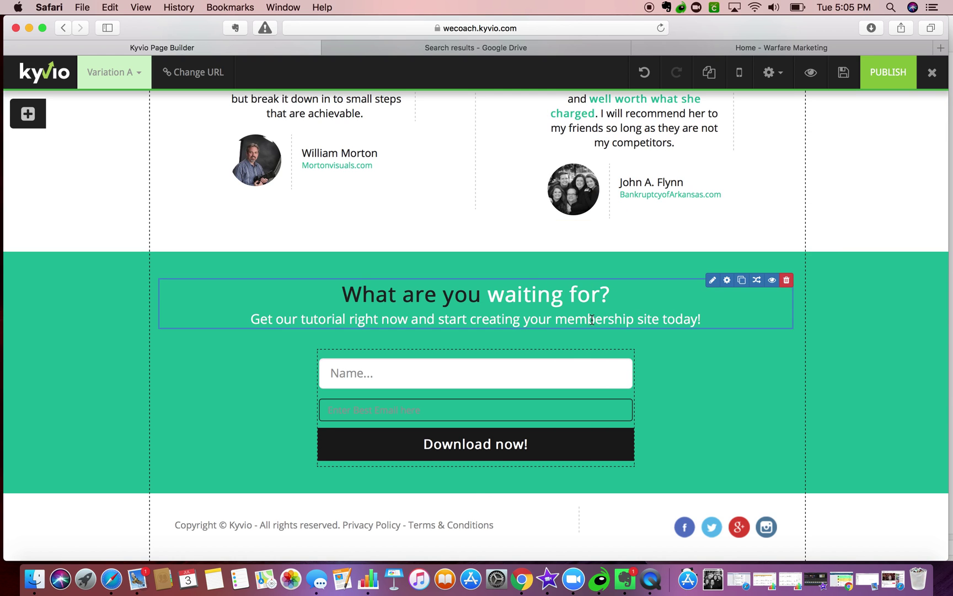
left_click(581, 354)
left_click(565, 360)
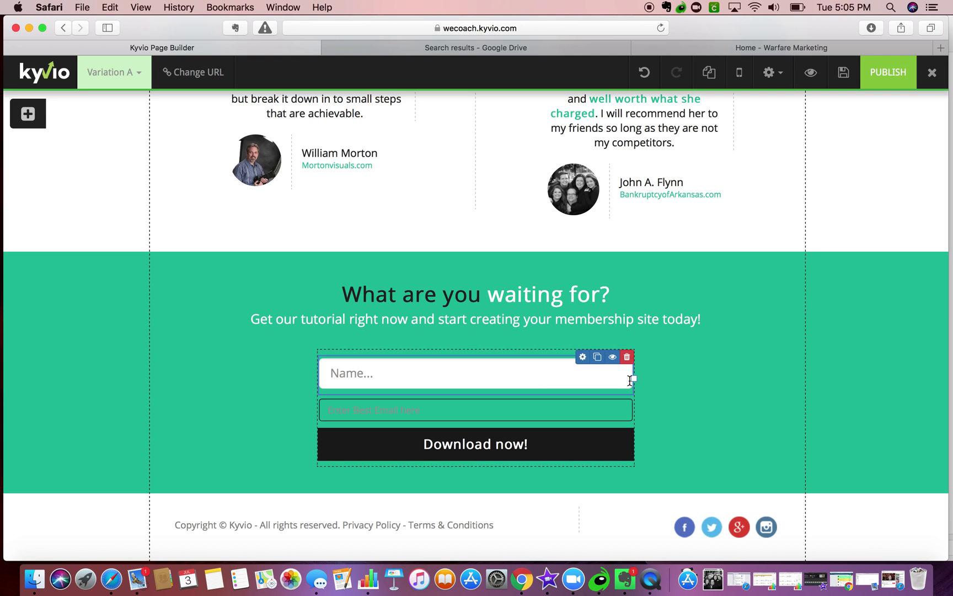
scroll(625, 364, "up", 5)
scroll(626, 356, "up", 4)
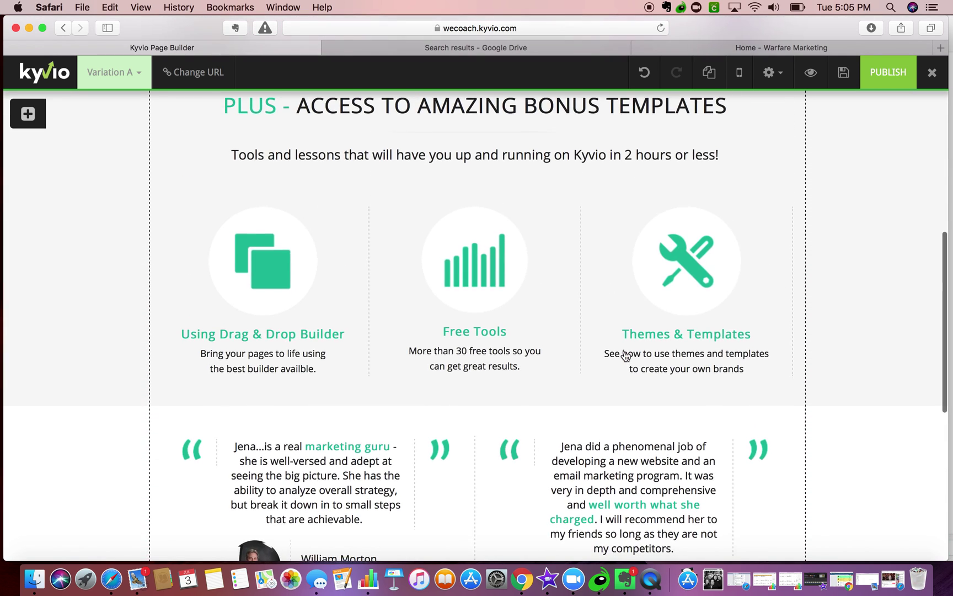
left_click(547, 50)
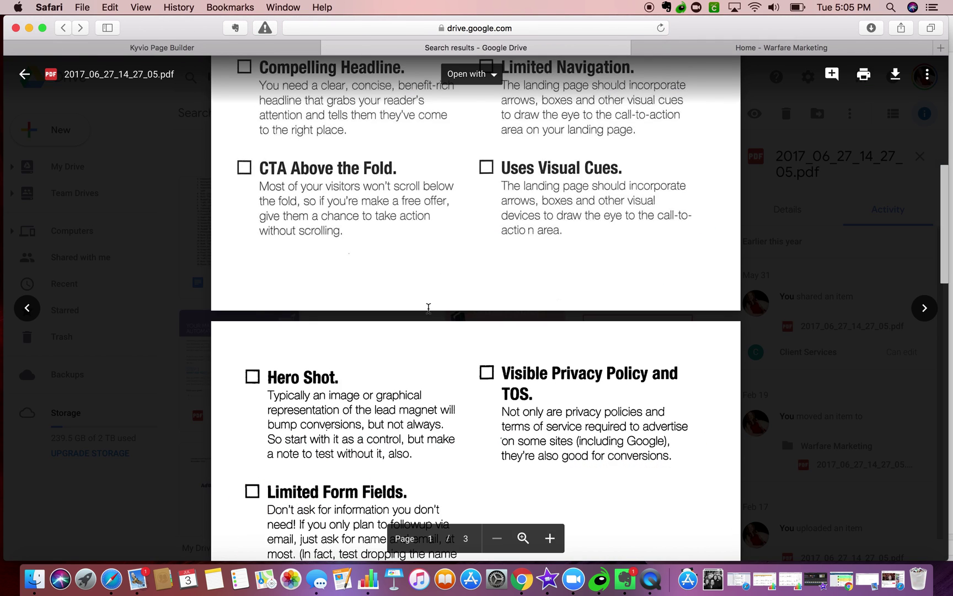
scroll(428, 309, "down", 5)
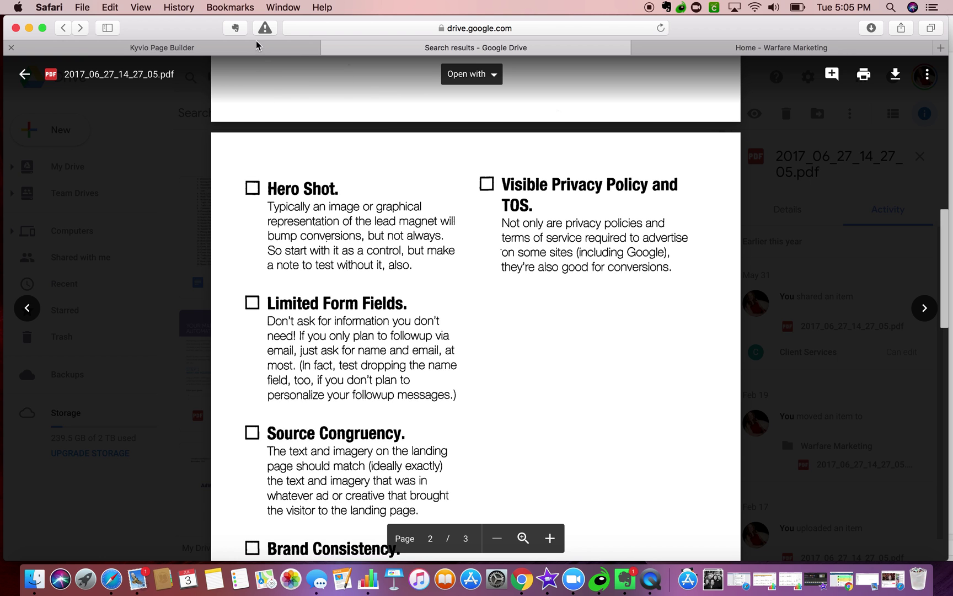
left_click(243, 51)
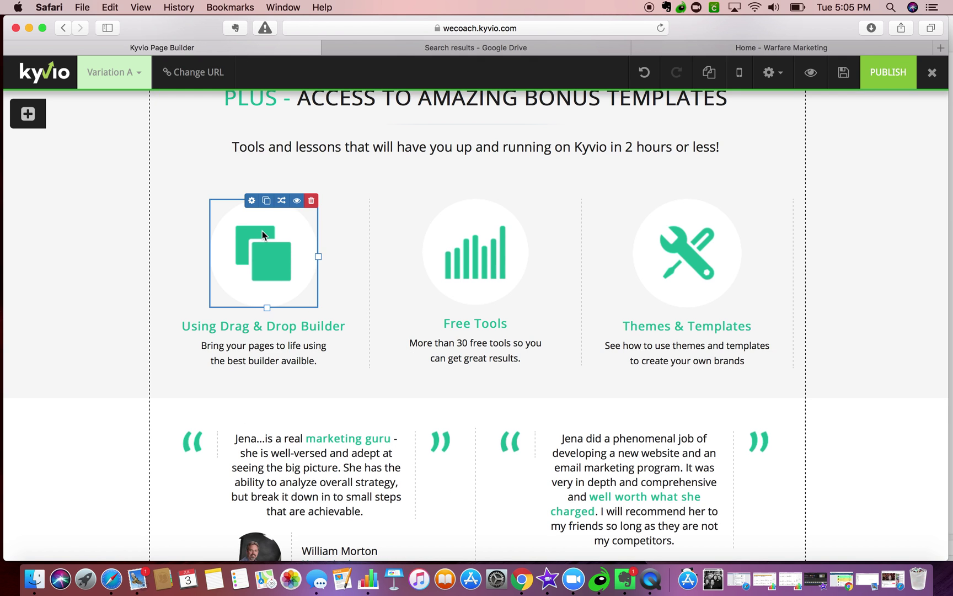
scroll(262, 231, "up", 10)
scroll(262, 230, "down", 1)
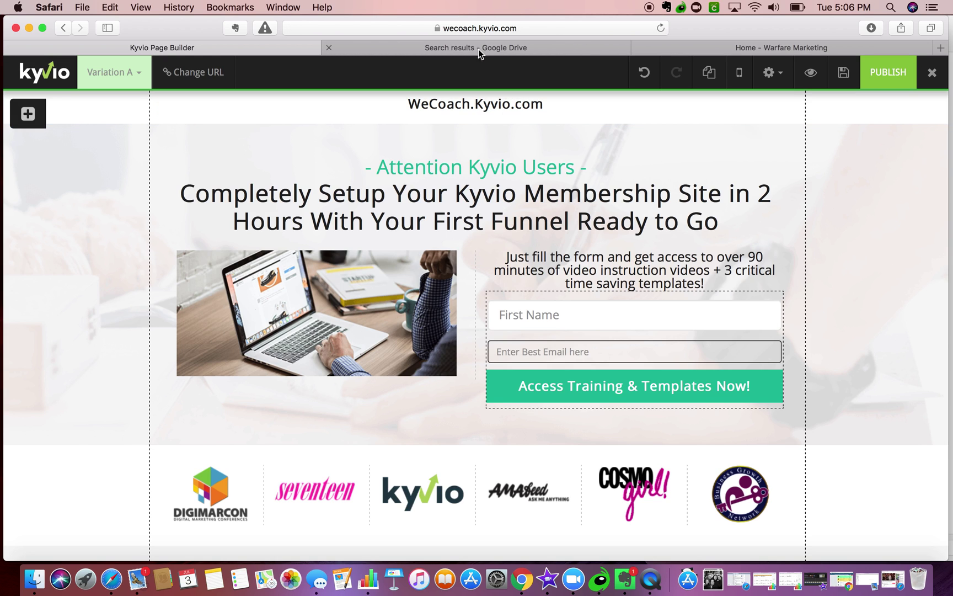
left_click(441, 53)
scroll(368, 241, "down", 5)
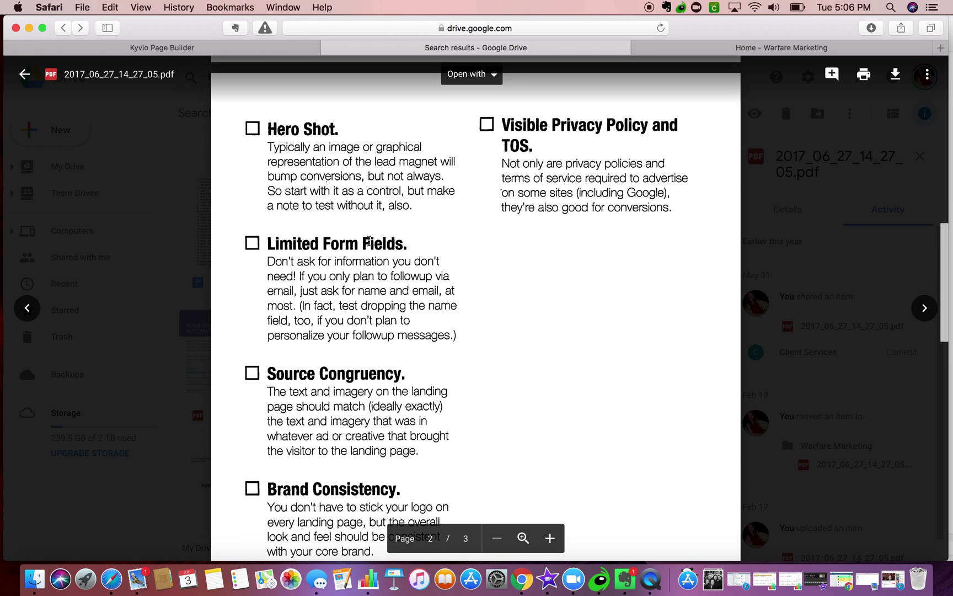
left_click(249, 50)
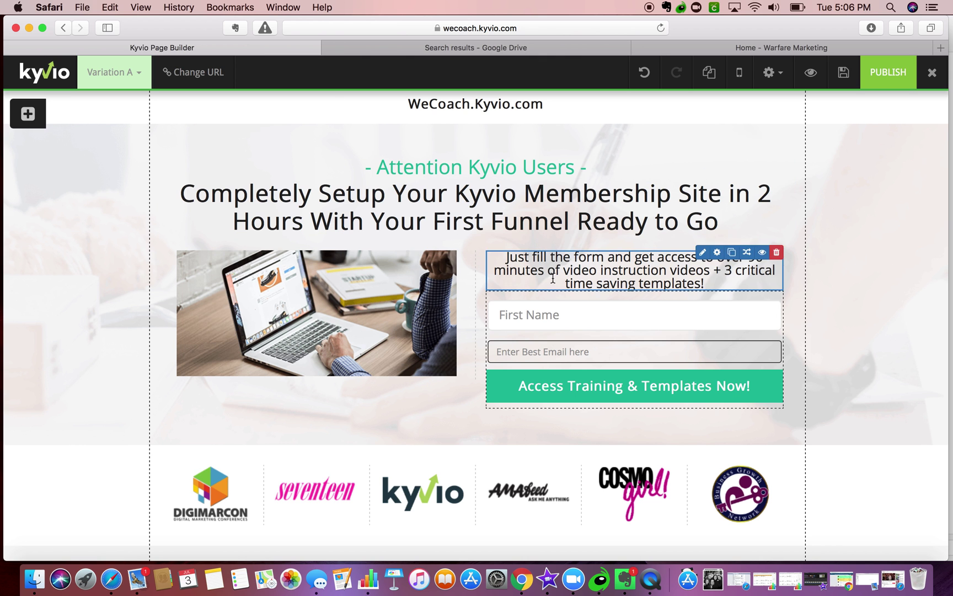
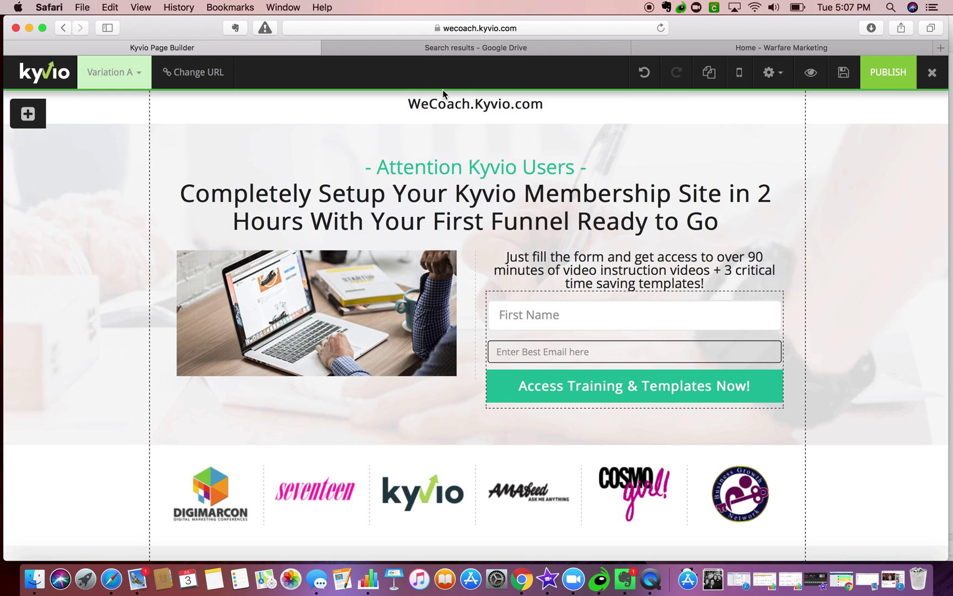
- Check the headline and opt-in form blocks against the Warfare Marketing site and landing-page checklist PDF
left_click(458, 172)
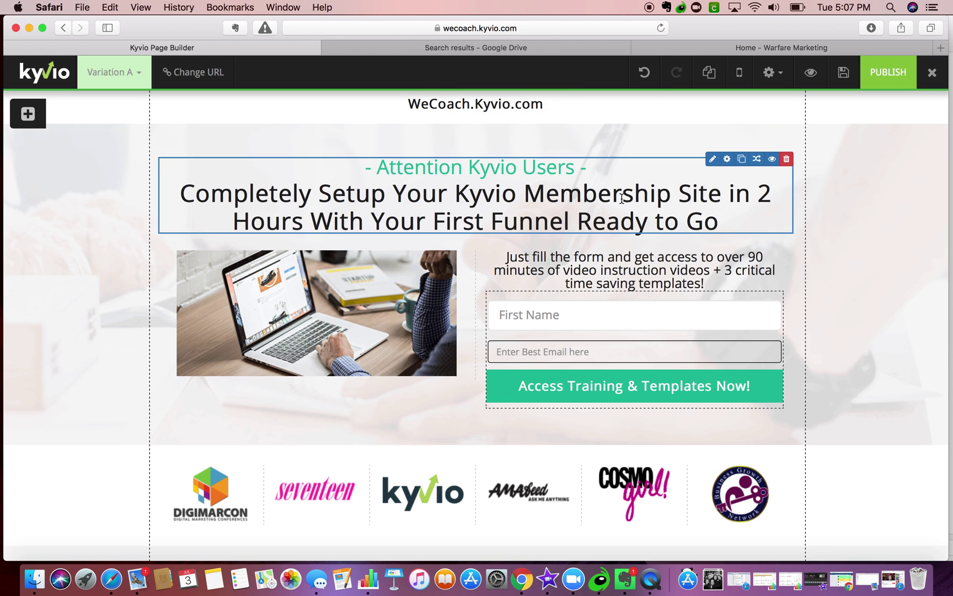
left_click(614, 296)
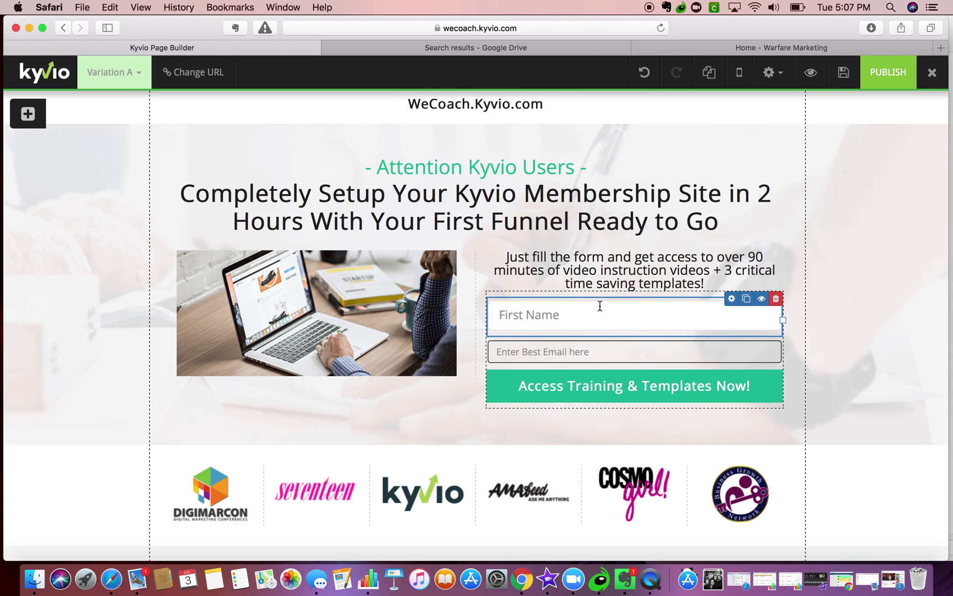
left_click(633, 165)
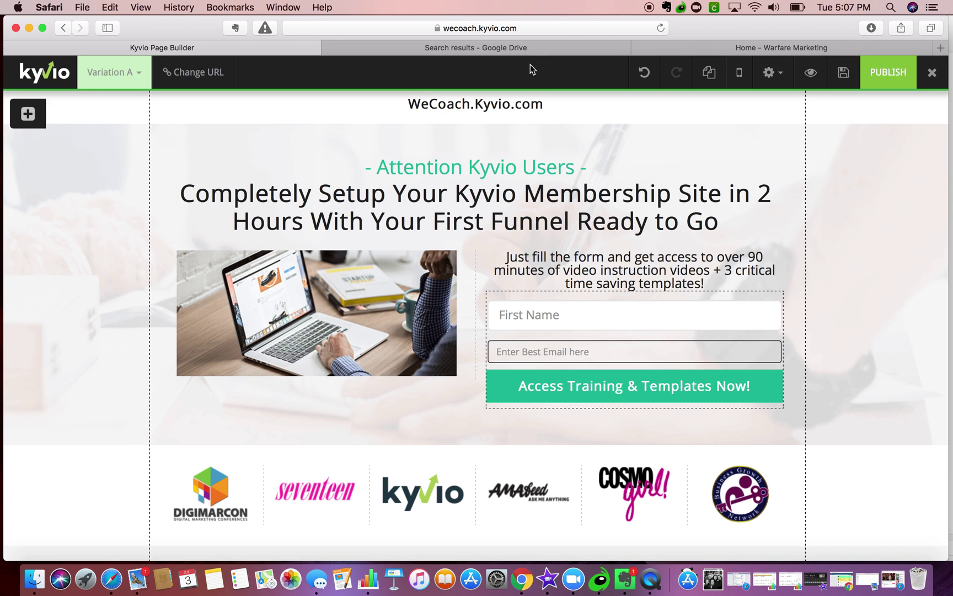
left_click(698, 53)
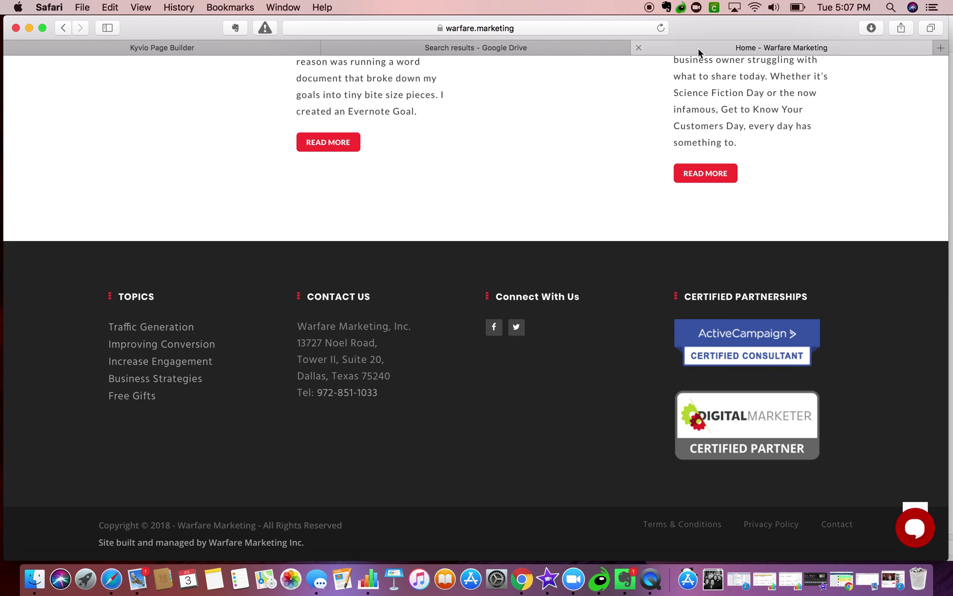
left_click(570, 55)
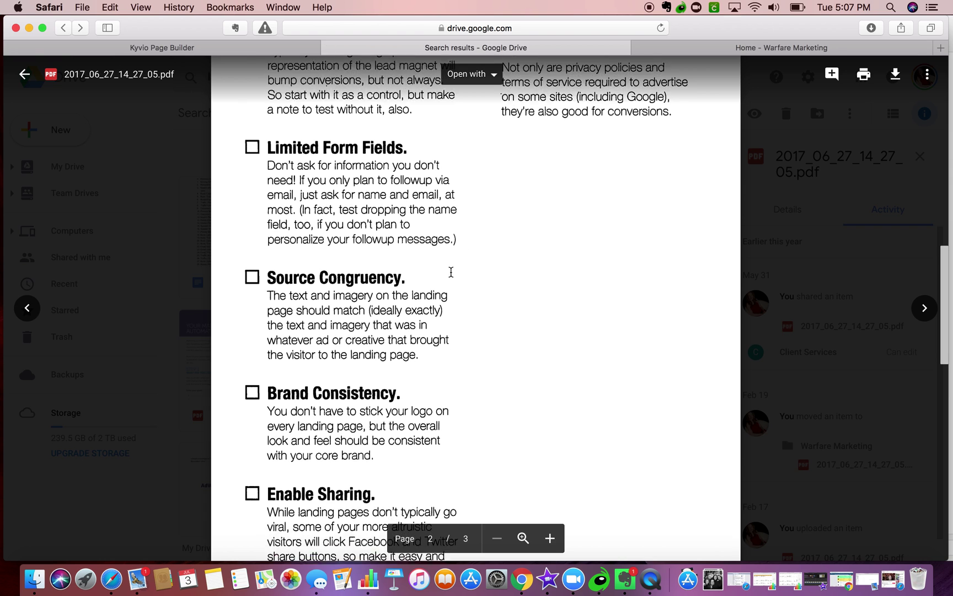
scroll(451, 272, "down", 4)
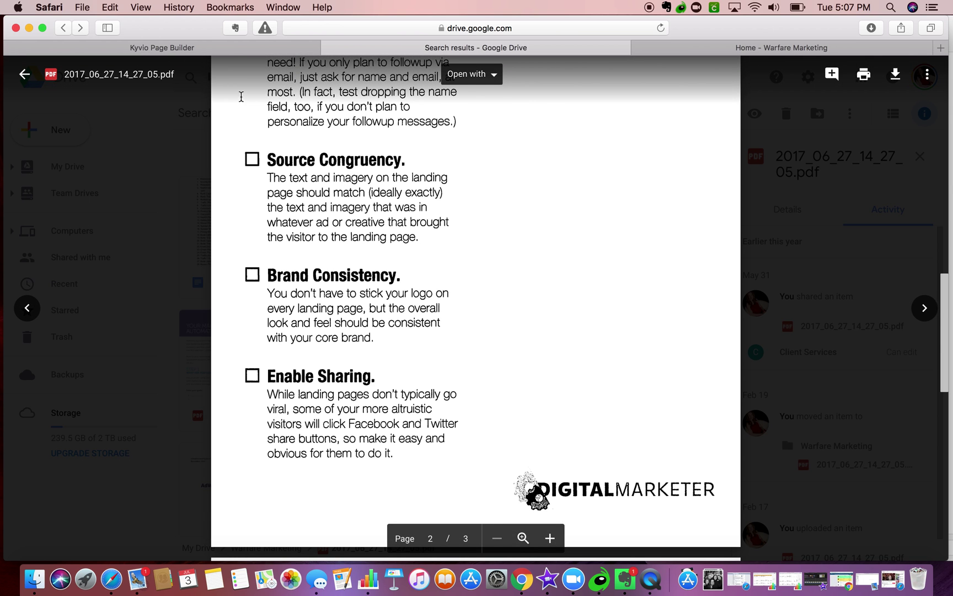
left_click(224, 48)
scroll(336, 170, "up", 2)
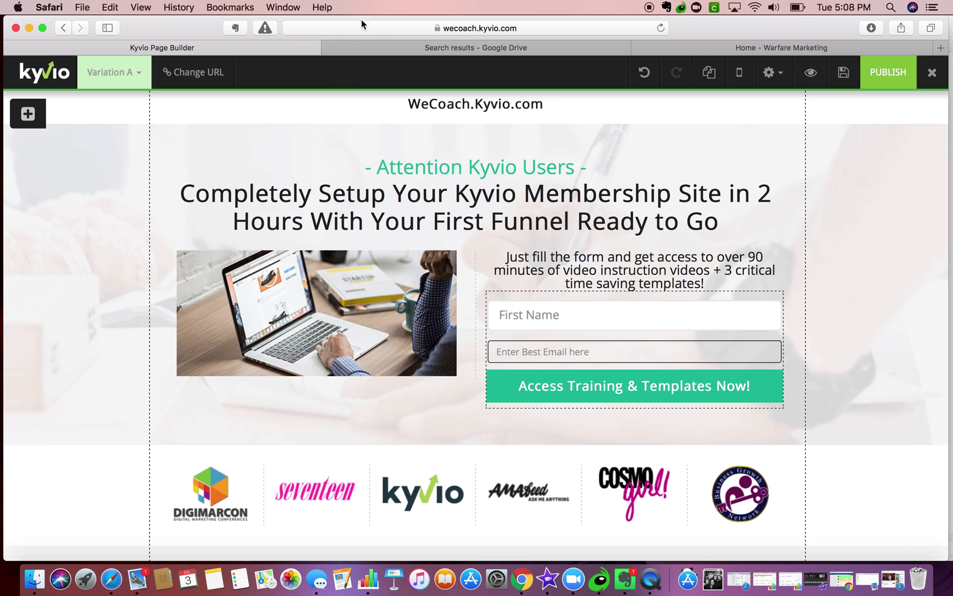
left_click(402, 49)
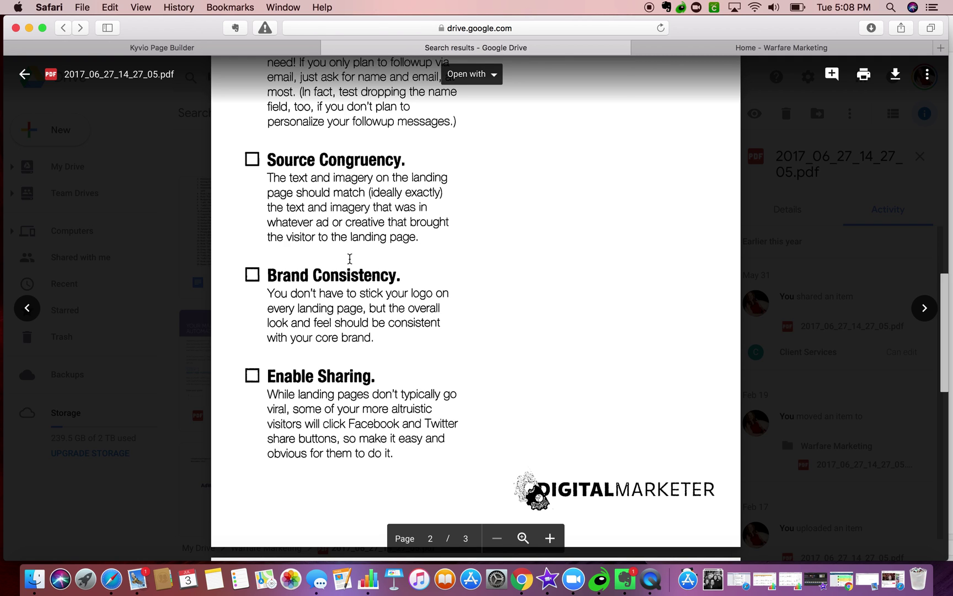
left_click(246, 51)
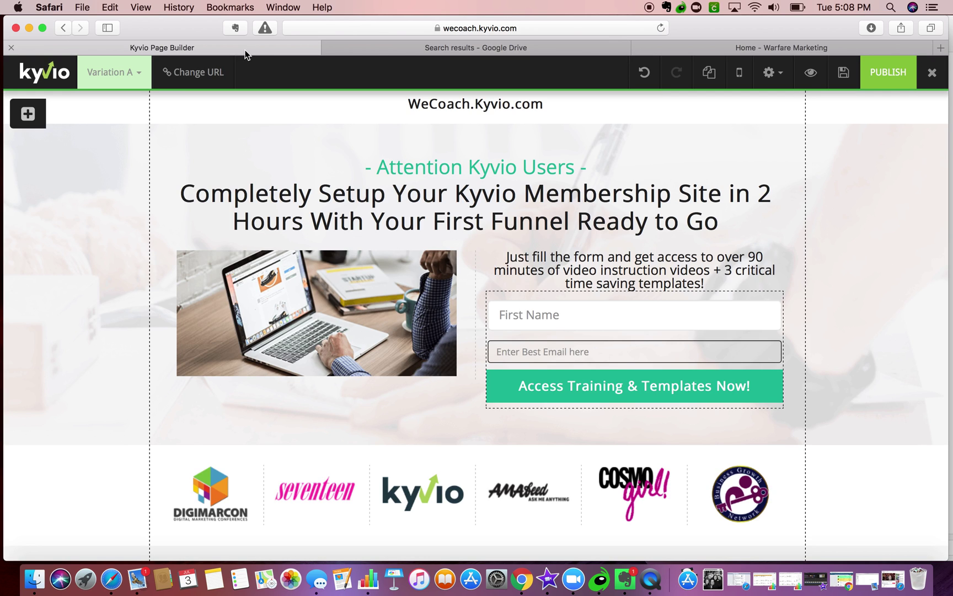
- Load kyvio.com and live-preview the Website Creation Sales Page in the Funnel Templates funnel
left_click(703, 47)
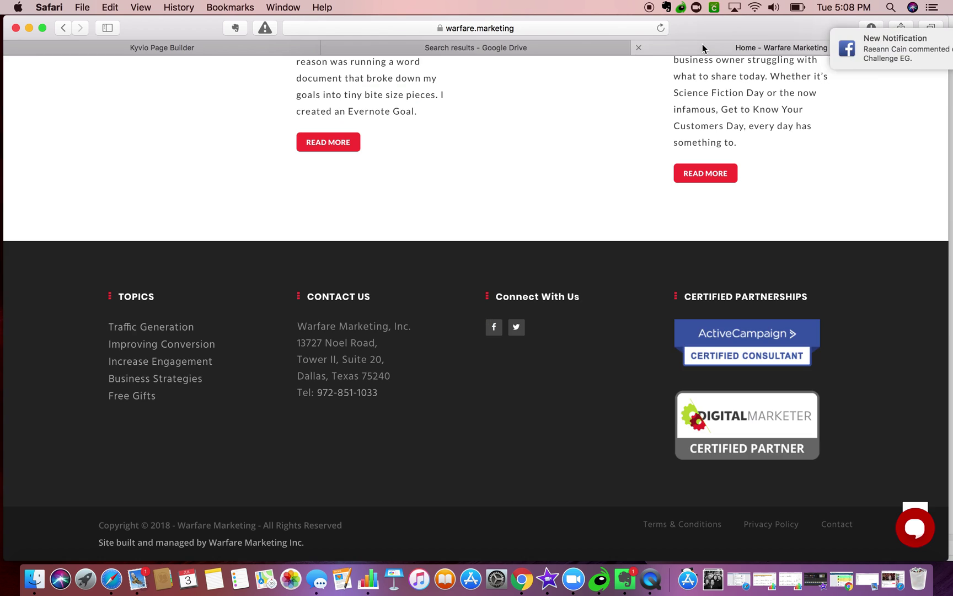
left_click(594, 27)
type("ky")
key("Return")
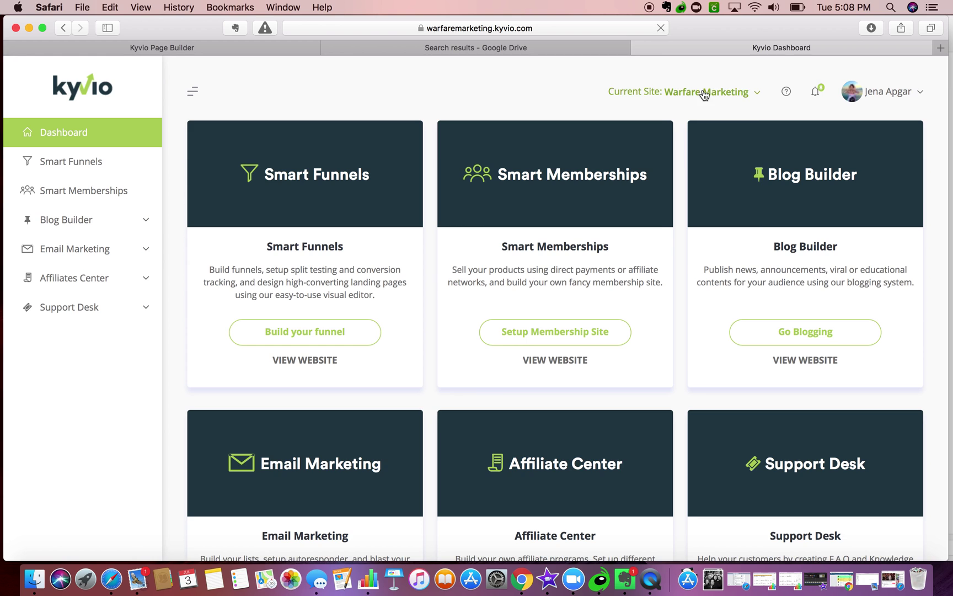
mouse_move(703, 92)
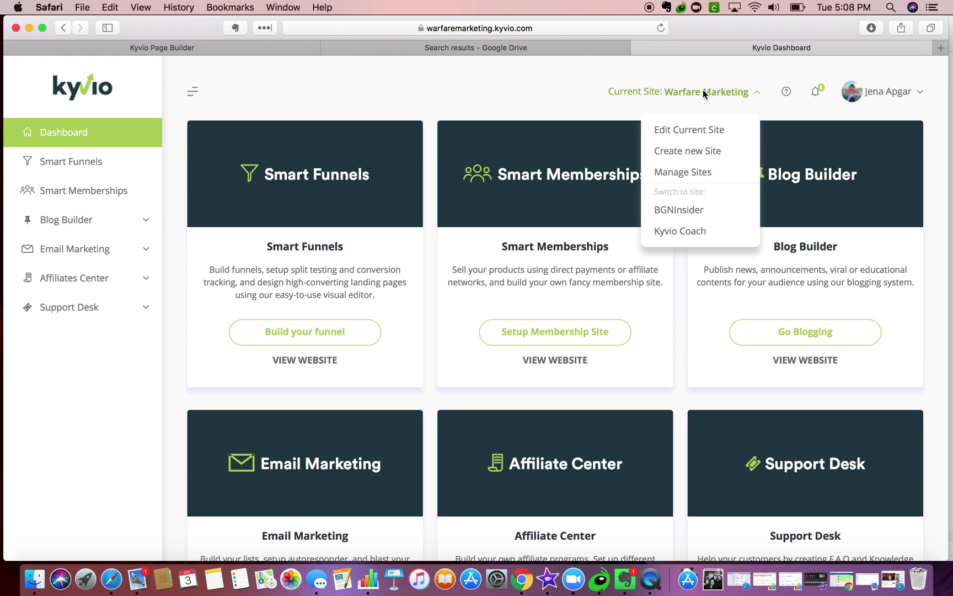
left_click(310, 330)
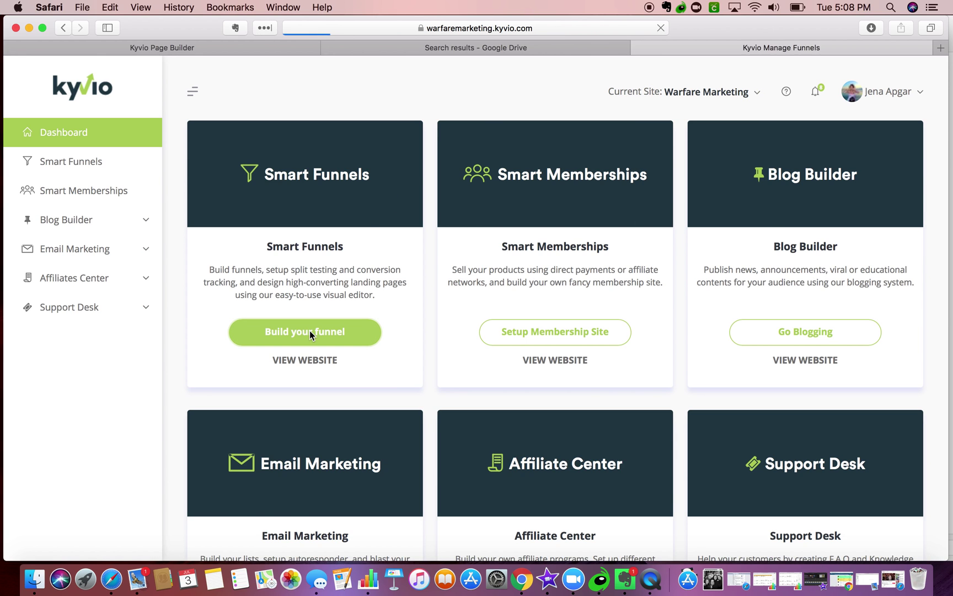
scroll(349, 419, "down", 1)
left_click(271, 447)
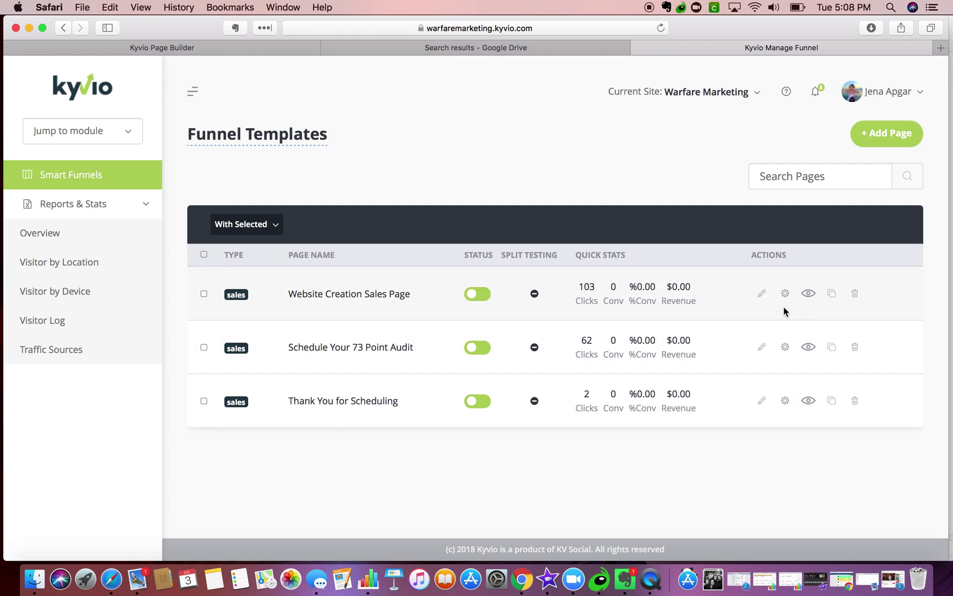
left_click(807, 296)
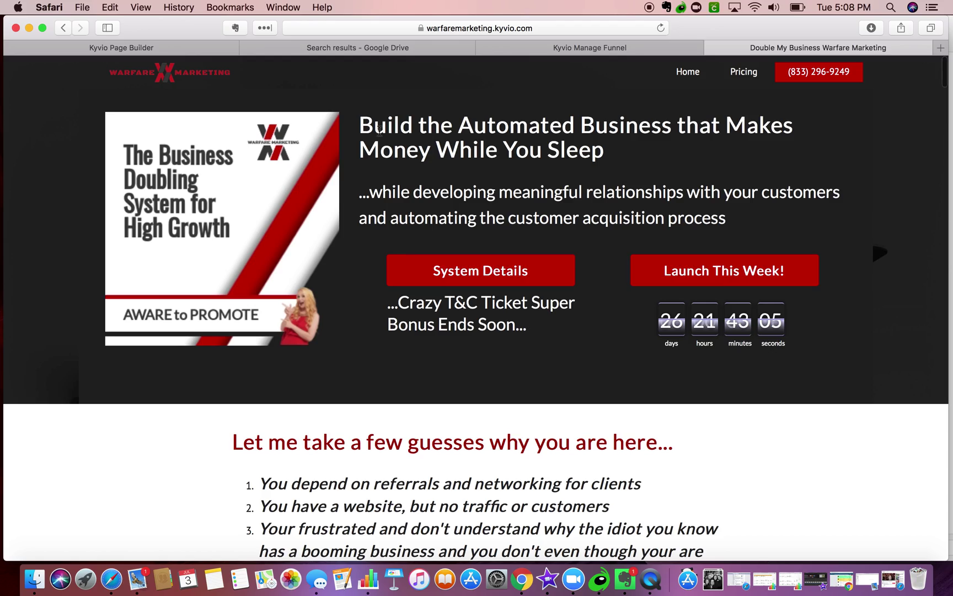
- Scroll through the preview's $55, $347 and $3997 pricing tiers and bonus countdown, then return to the checklist PDF
scroll(346, 266, "down", 20)
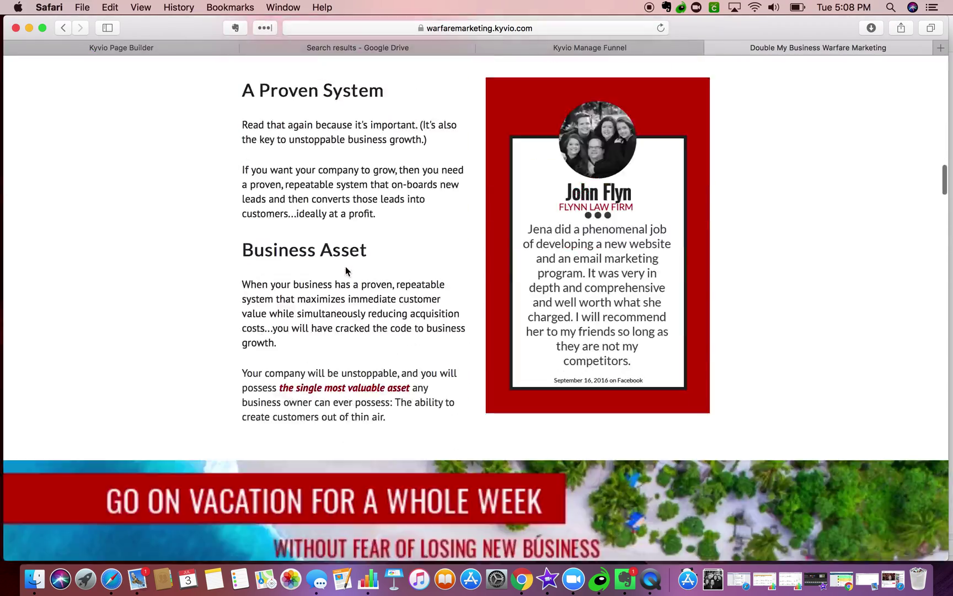
scroll(346, 266, "down", 10)
scroll(353, 266, "up", 10)
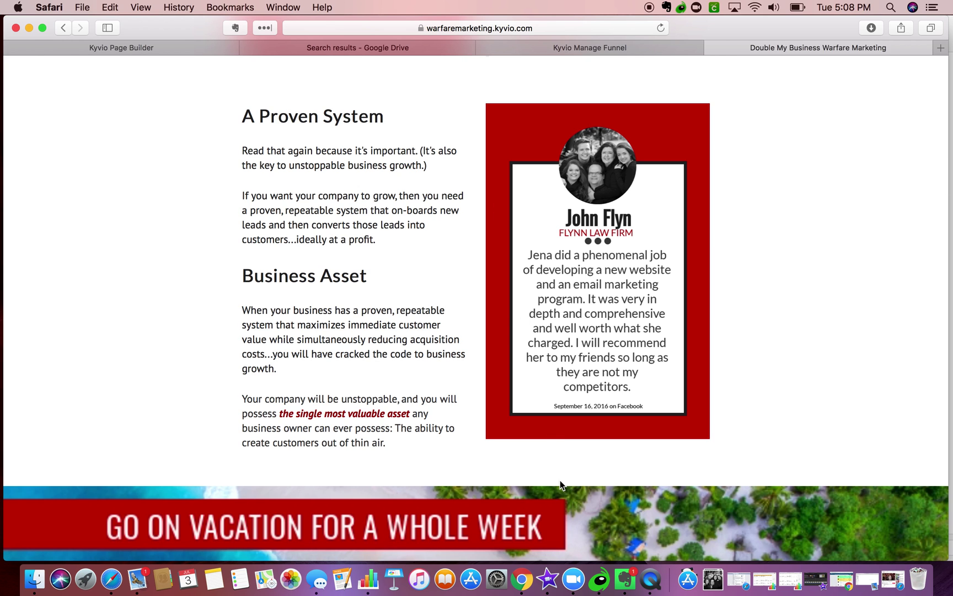
scroll(560, 483, "down", 15)
scroll(560, 483, "up", 5)
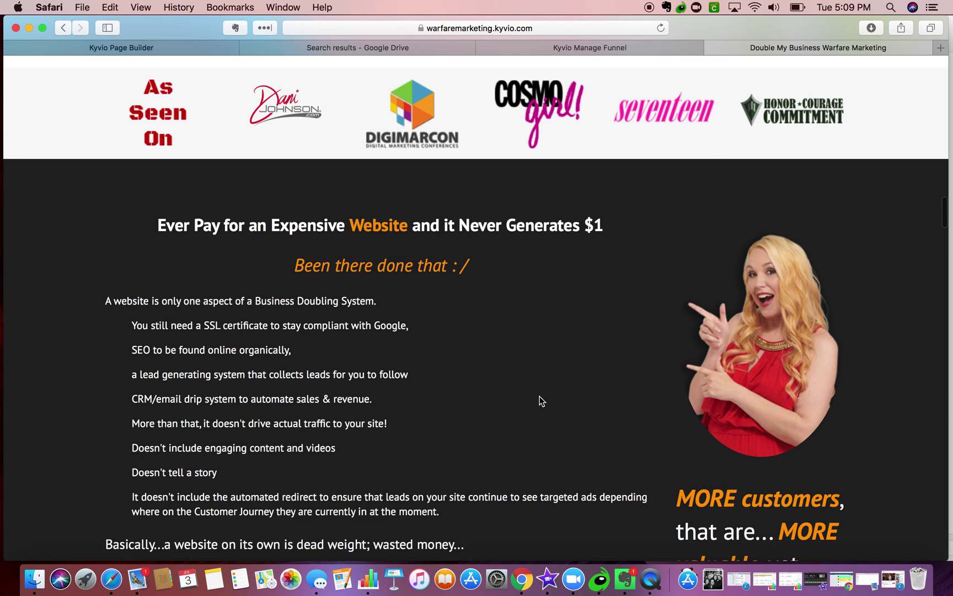
scroll(539, 396, "down", 12)
scroll(539, 396, "up", 9)
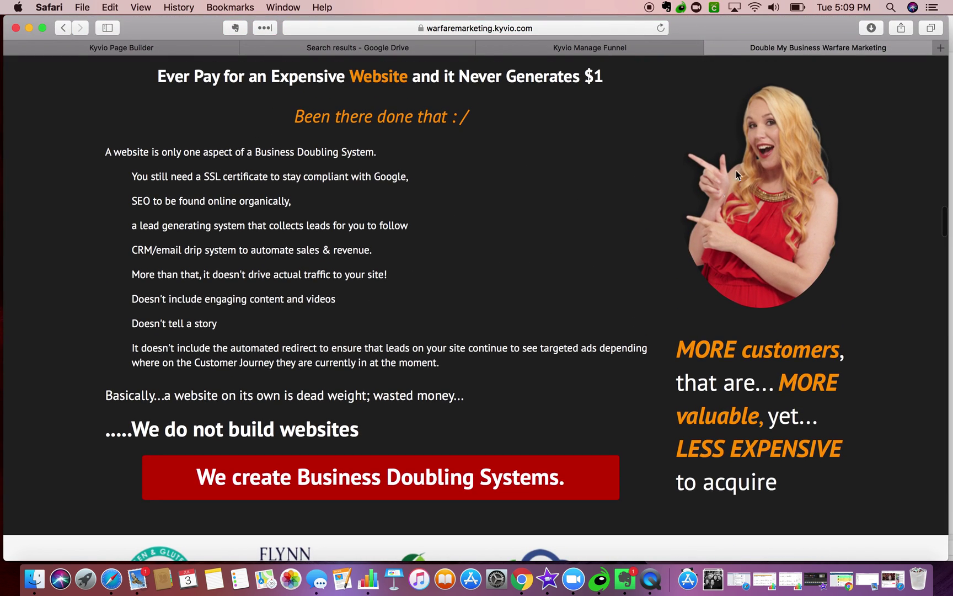
scroll(616, 344, "down", 10)
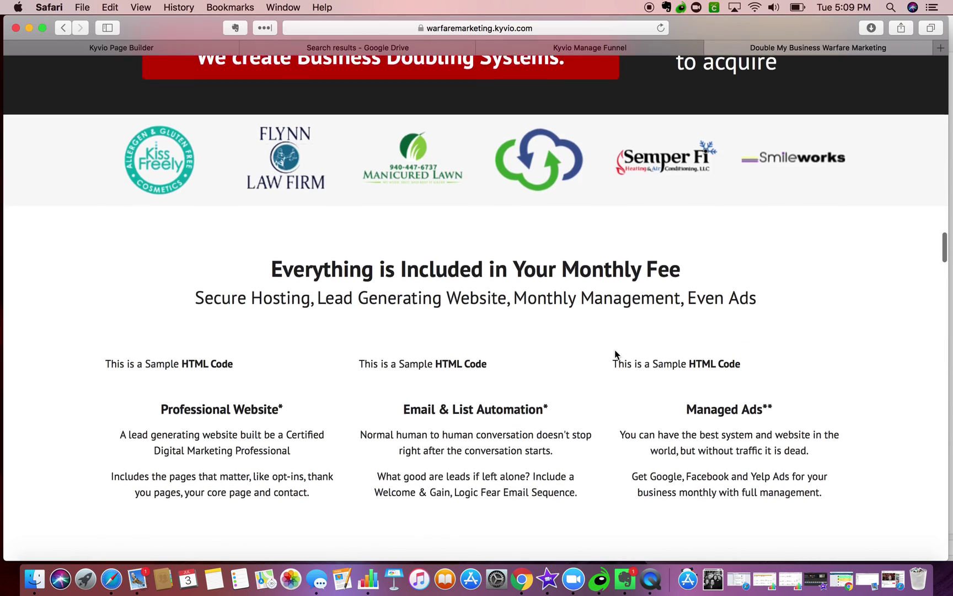
scroll(615, 353, "down", 6)
scroll(616, 362, "up", 6)
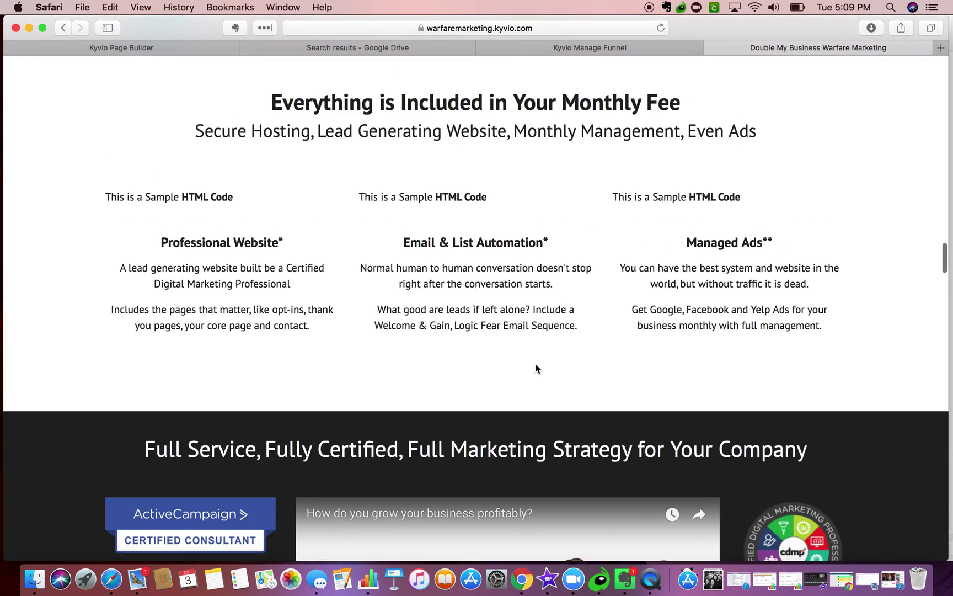
scroll(535, 368, "down", 8)
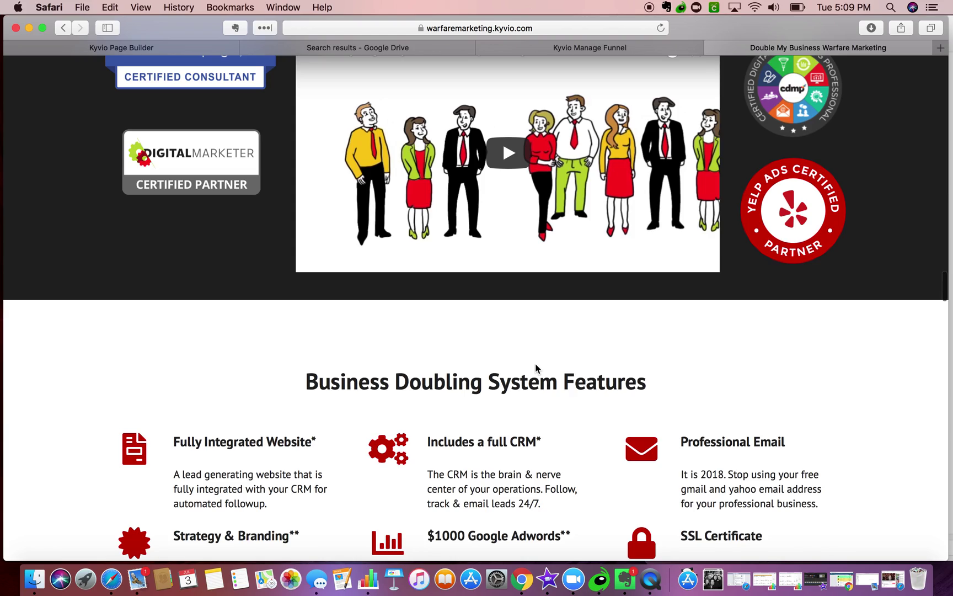
scroll(535, 368, "down", 9)
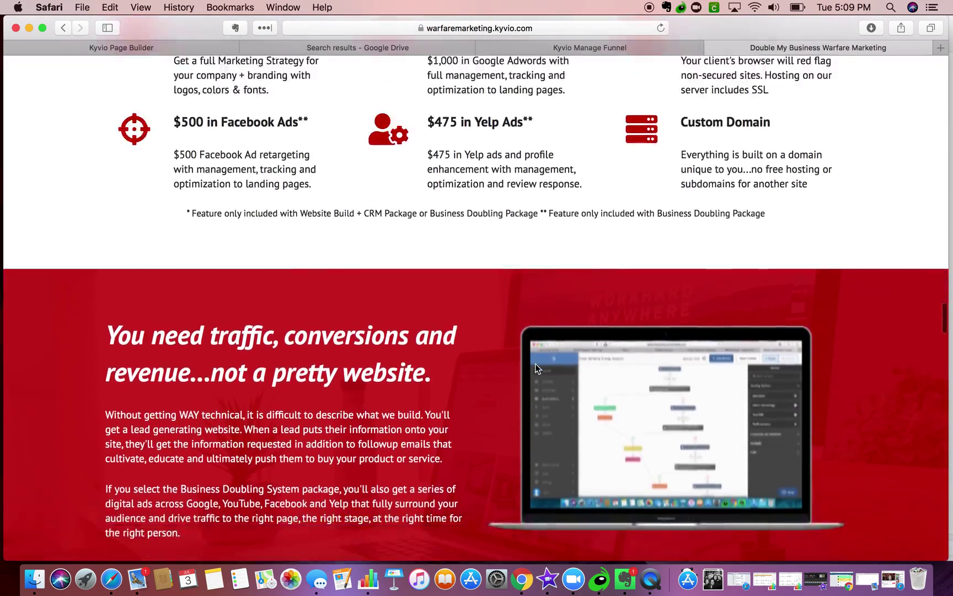
scroll(535, 363, "down", 20)
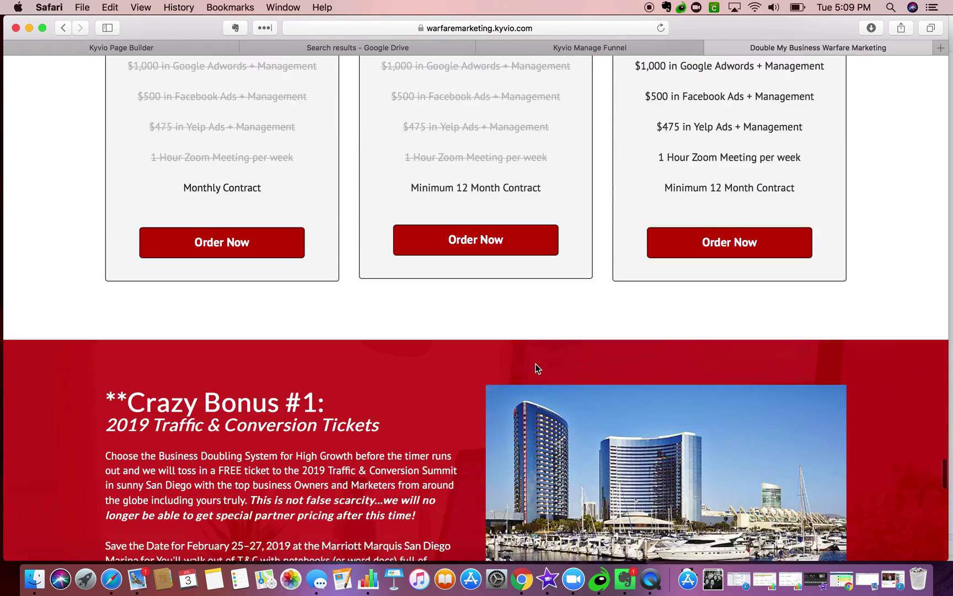
scroll(536, 364, "down", 9)
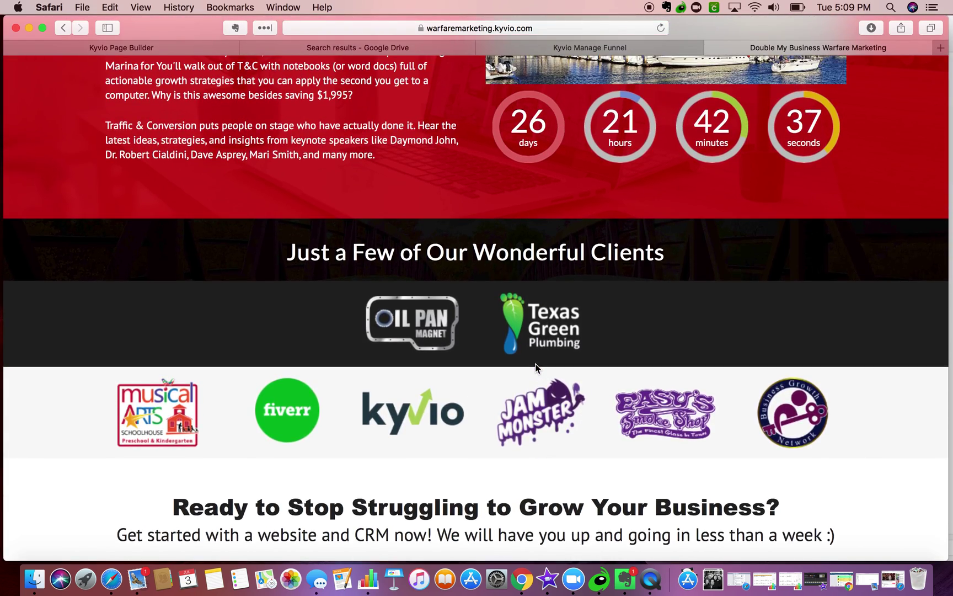
scroll(536, 364, "up", 2)
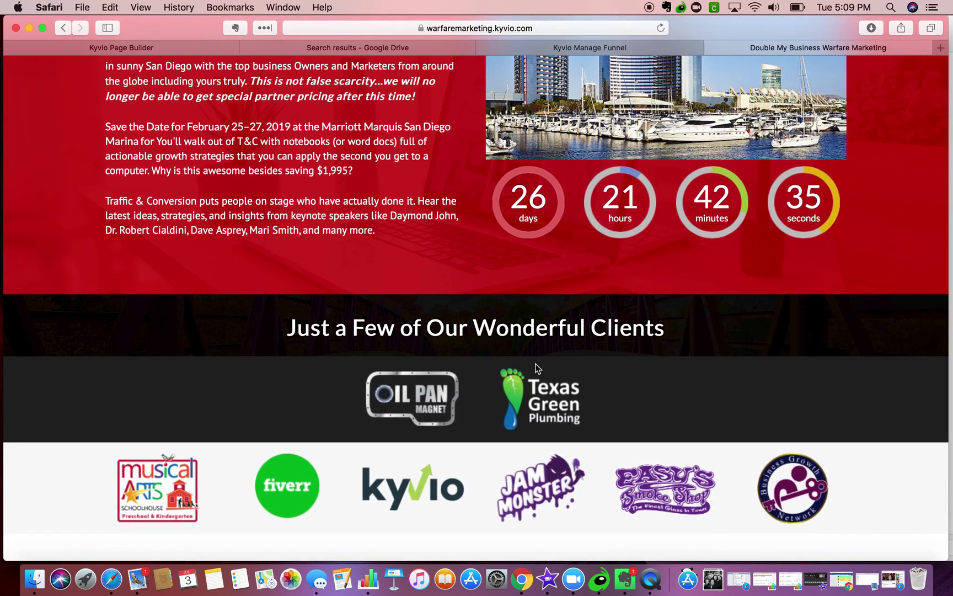
scroll(536, 367, "down", 14)
scroll(535, 364, "up", 19)
scroll(535, 363, "up", 19)
scroll(535, 364, "down", 6)
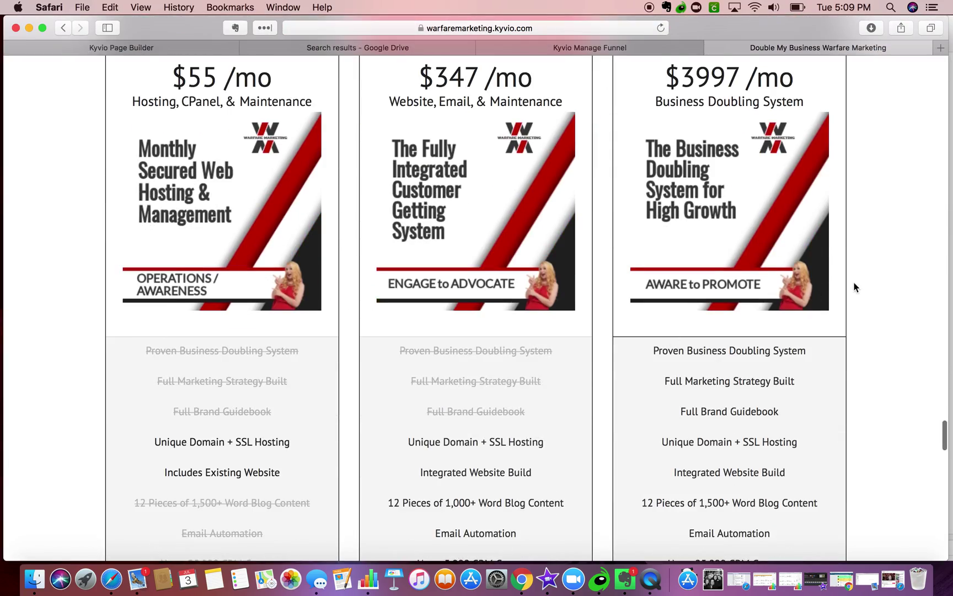
scroll(825, 279, "up", 12)
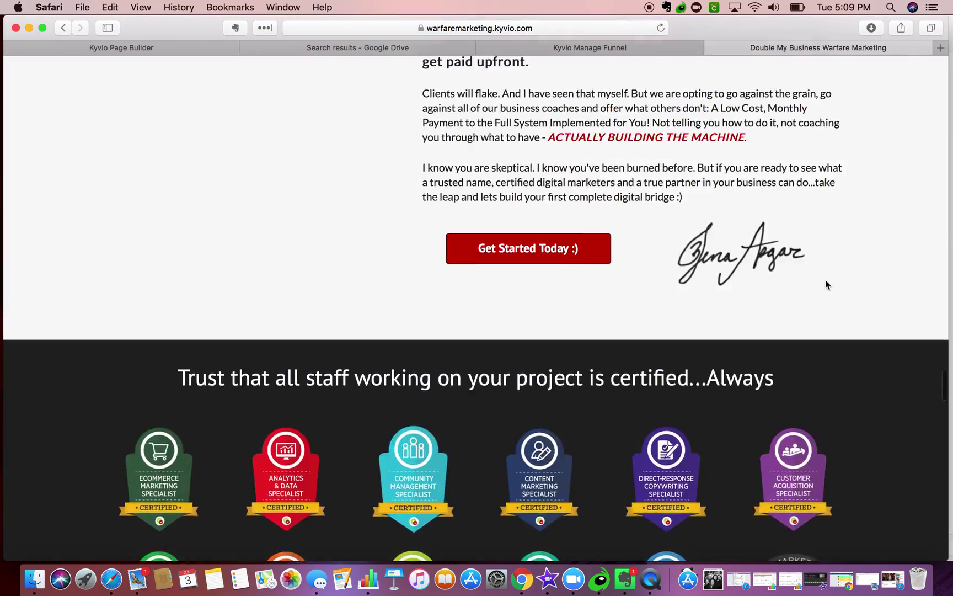
scroll(825, 282, "up", 12)
scroll(826, 282, "down", 8)
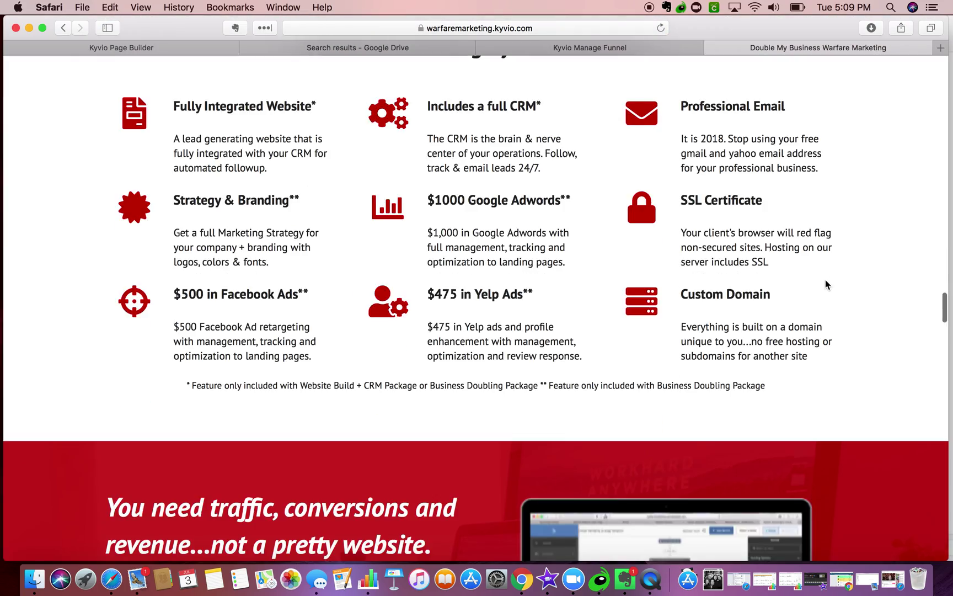
scroll(825, 285, "down", 4)
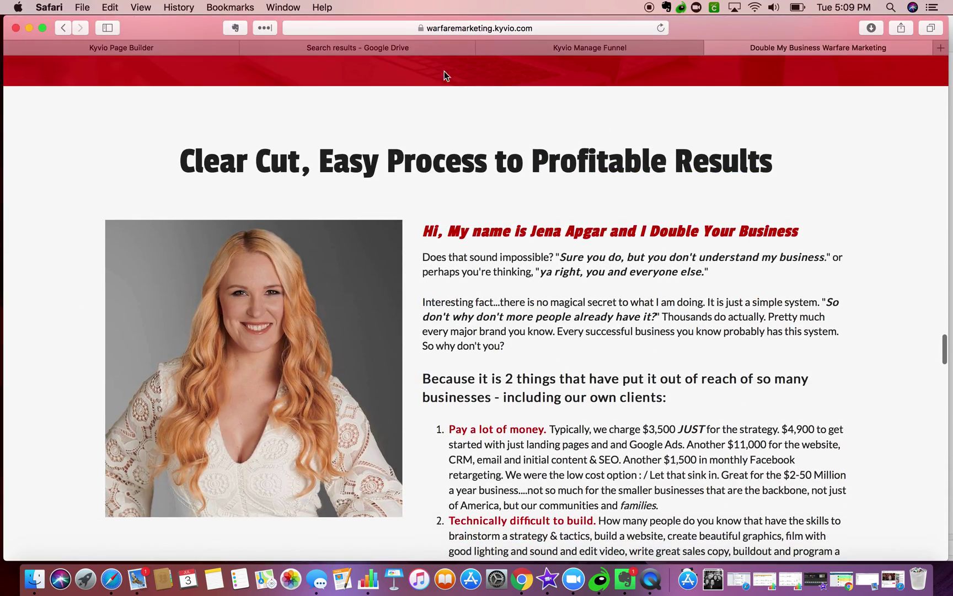
left_click(407, 54)
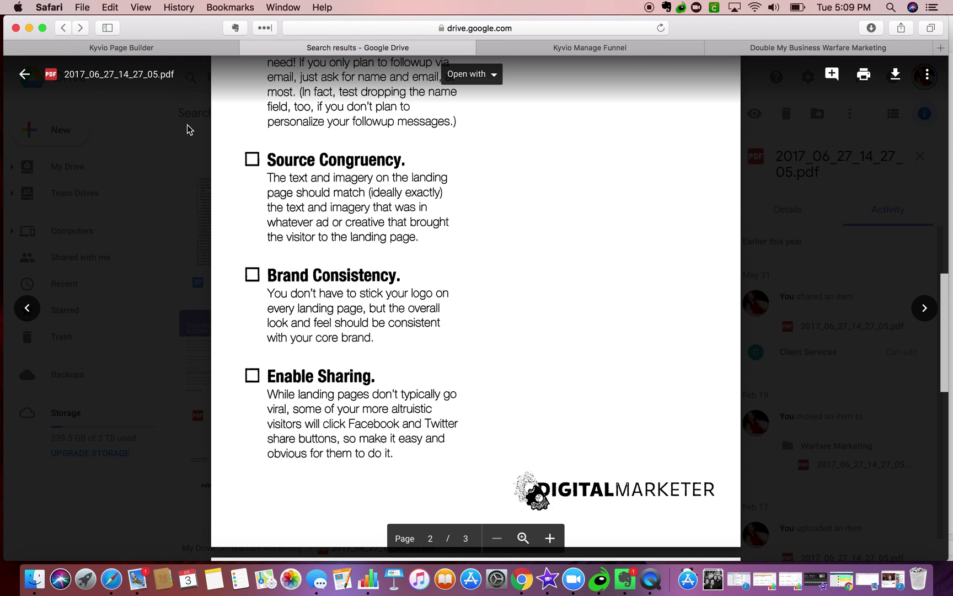
- Remove Google Plus from the footer social bar and change the third row to YouTube
scroll(275, 216, "down", 4)
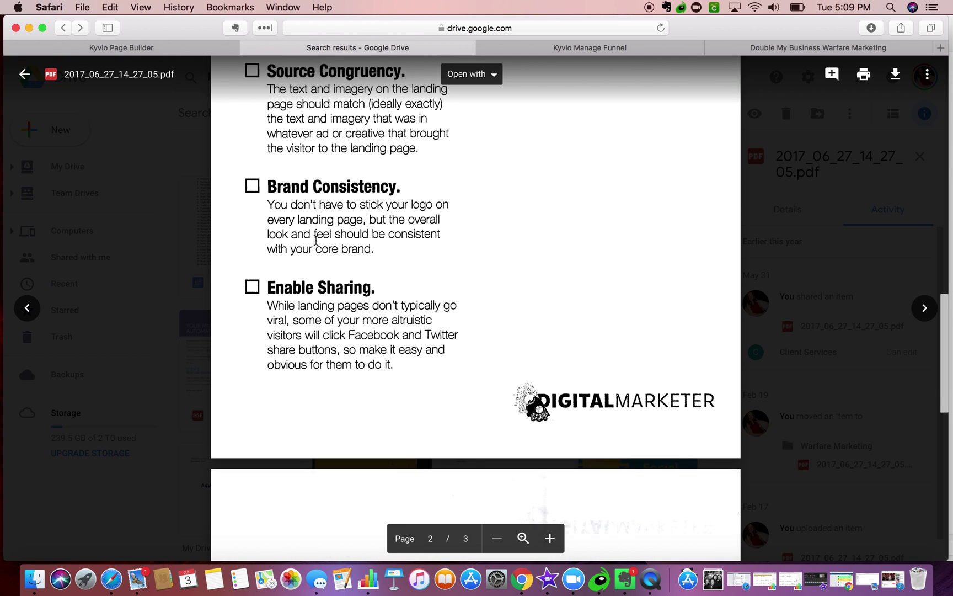
scroll(315, 238, "up", 2)
left_click(134, 49)
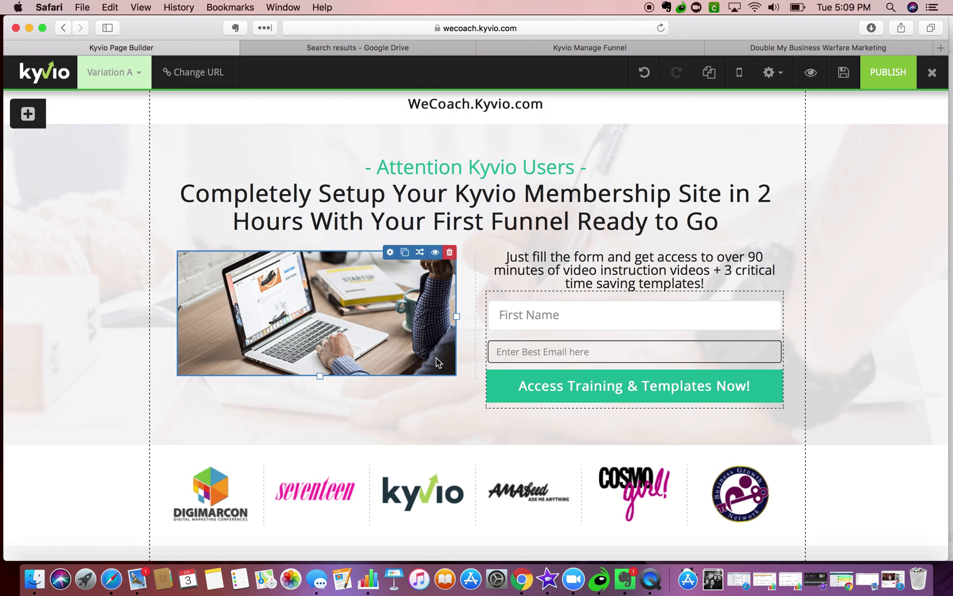
scroll(544, 481, "down", 10)
scroll(543, 482, "down", 3)
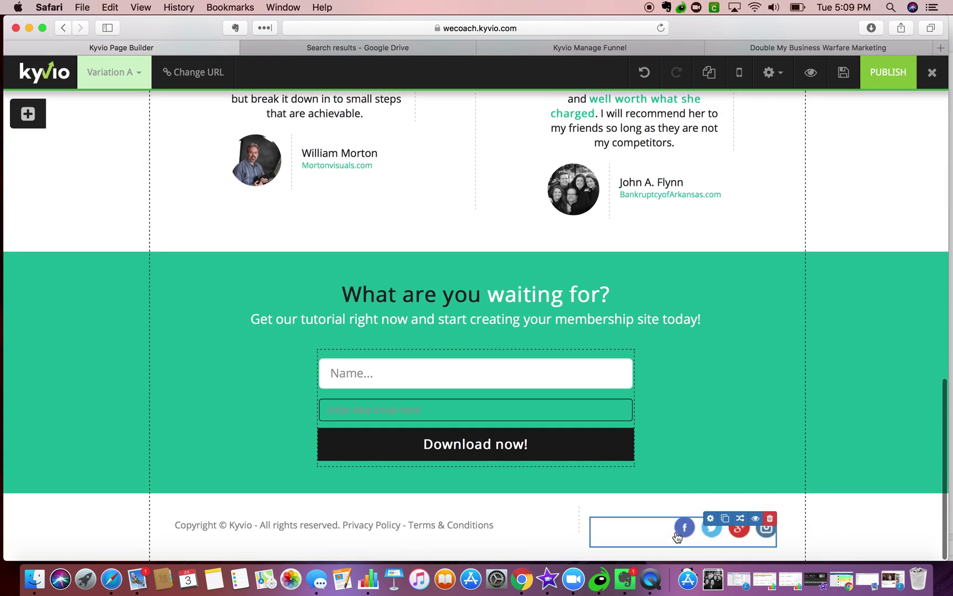
left_click(711, 518)
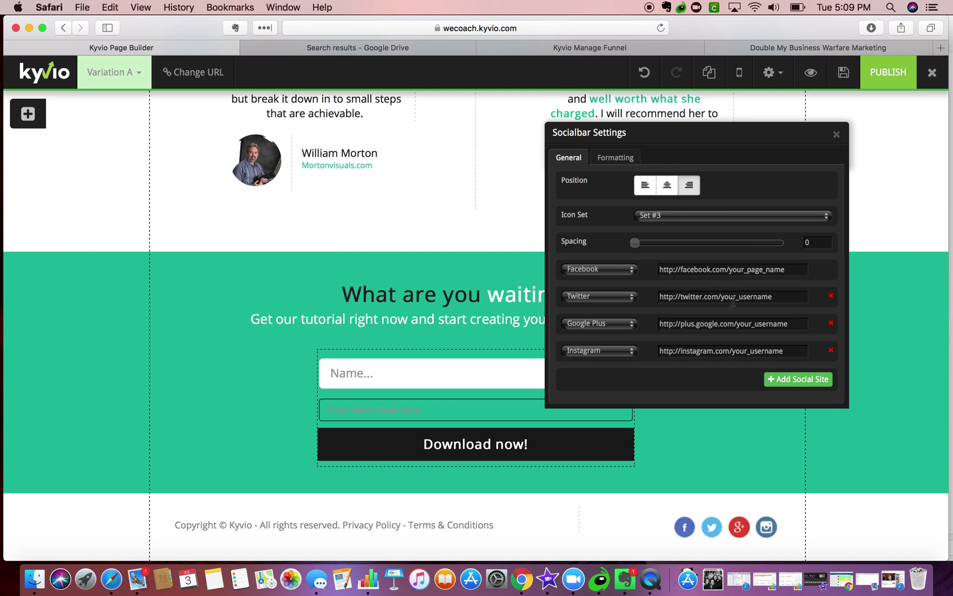
left_click(832, 324)
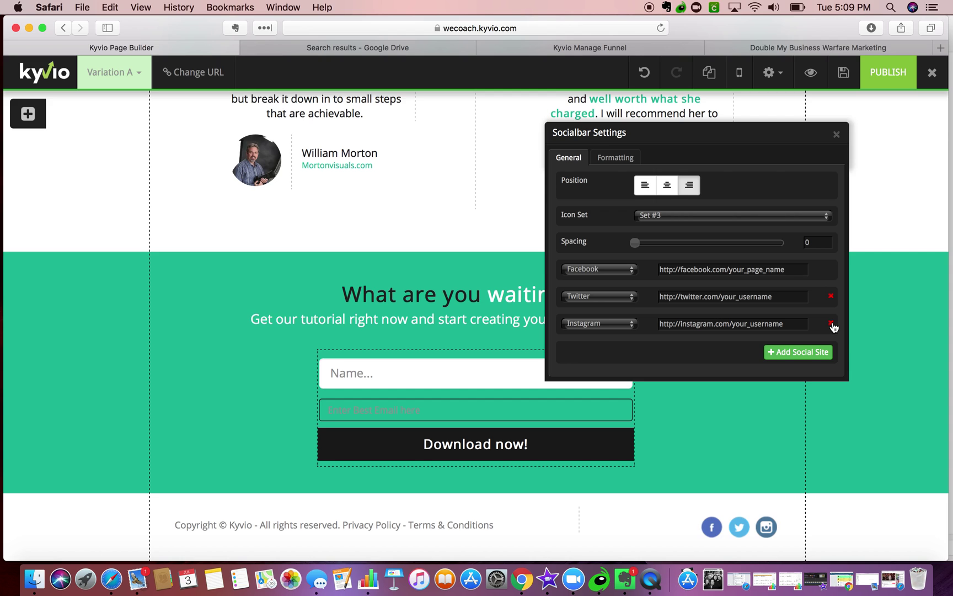
left_click(783, 324)
key("super+v")
left_click(603, 325)
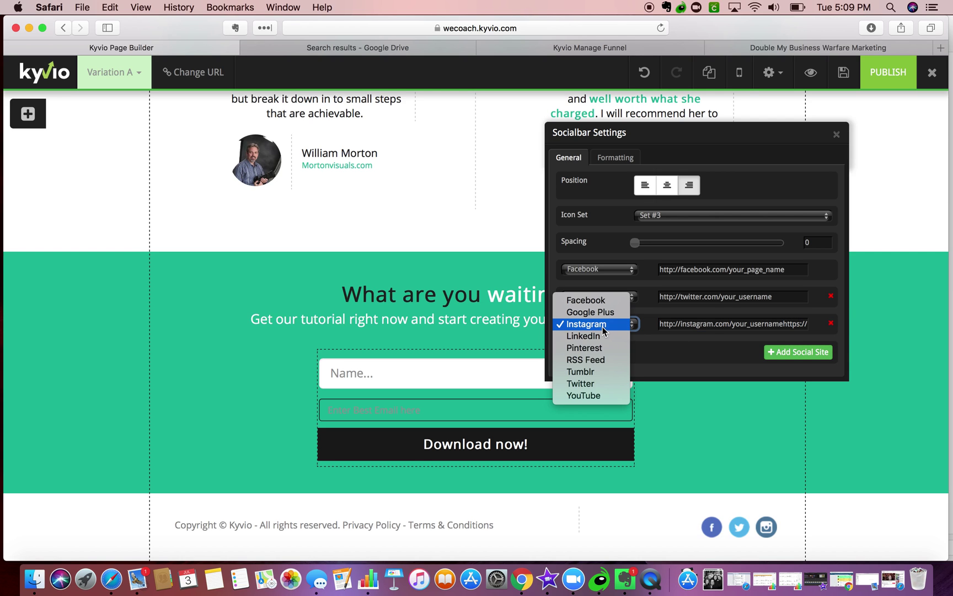
left_click(584, 395)
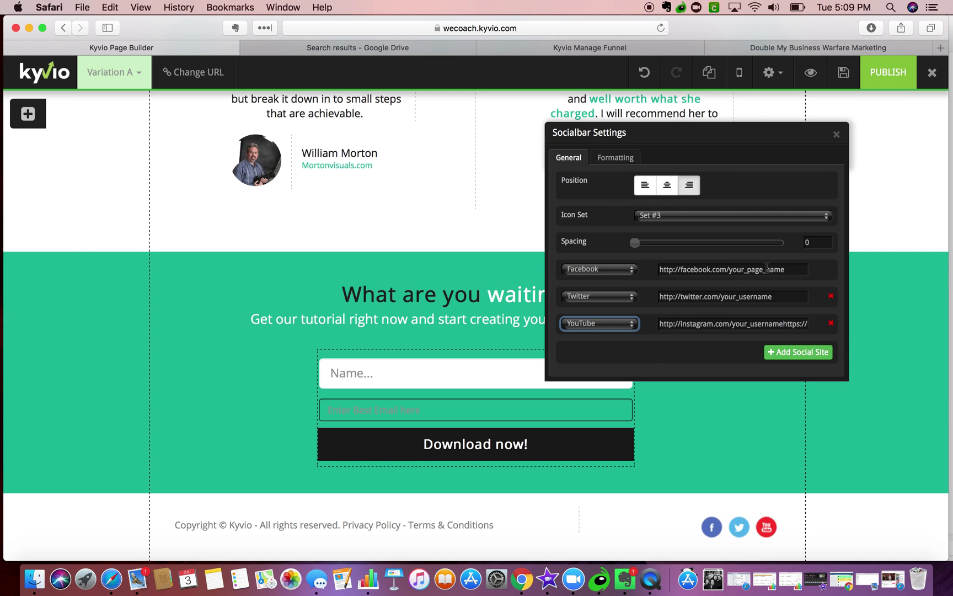
- Get the company's LinkedIn page address from the Warfare Marketing sales page footer
left_click(798, 49)
left_click(607, 28)
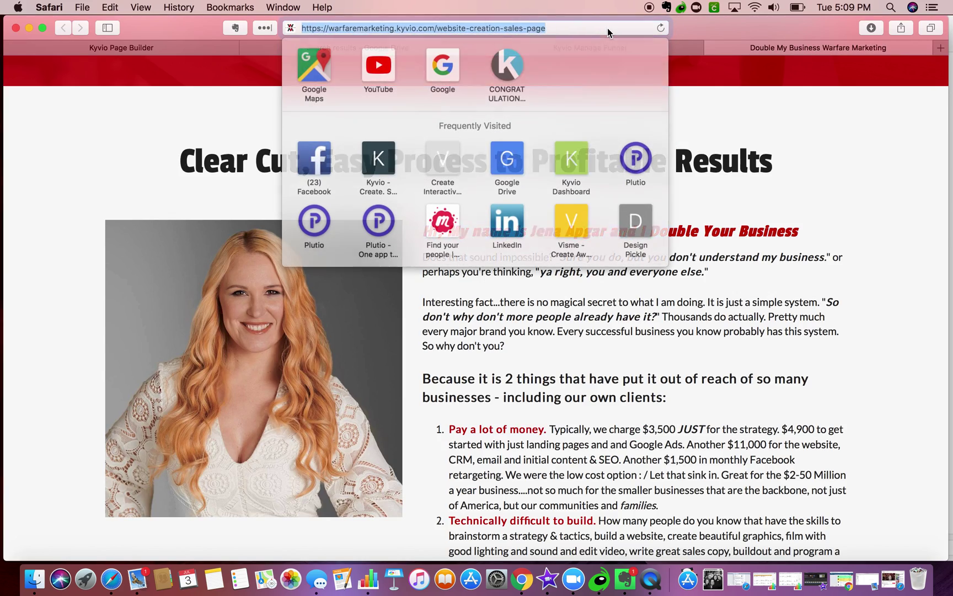
left_click(779, 313)
scroll(777, 334, "down", 20)
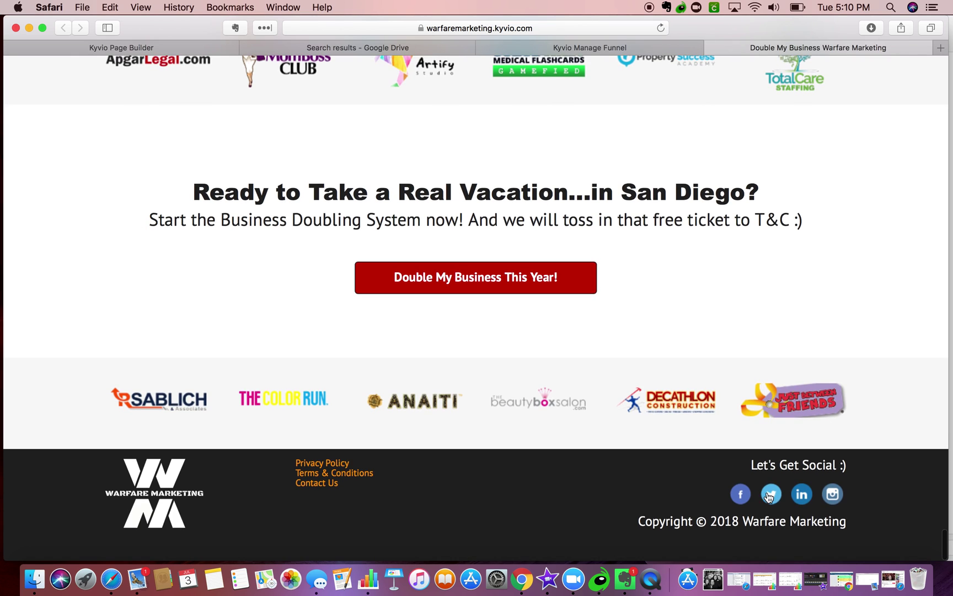
left_click(810, 495)
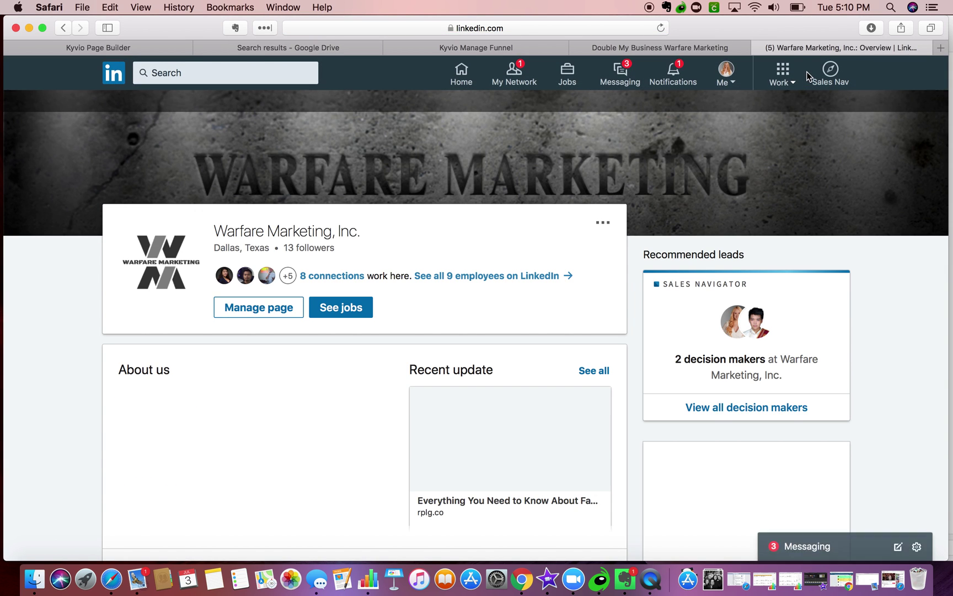
left_click(577, 22)
key("super+c")
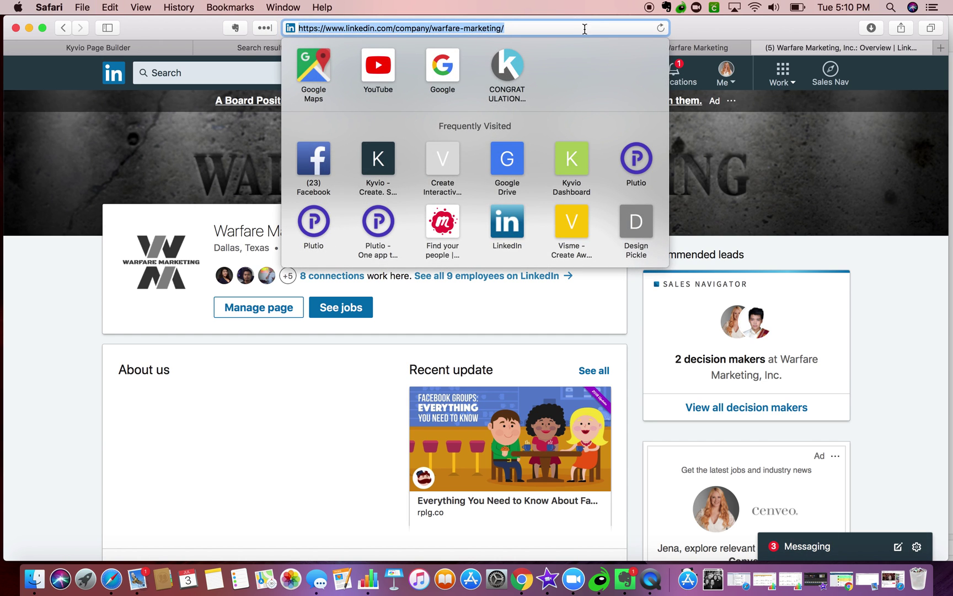
- Add a LinkedIn social site to the bar linking to the company's LinkedIn page
left_click(686, 48)
left_click(510, 48)
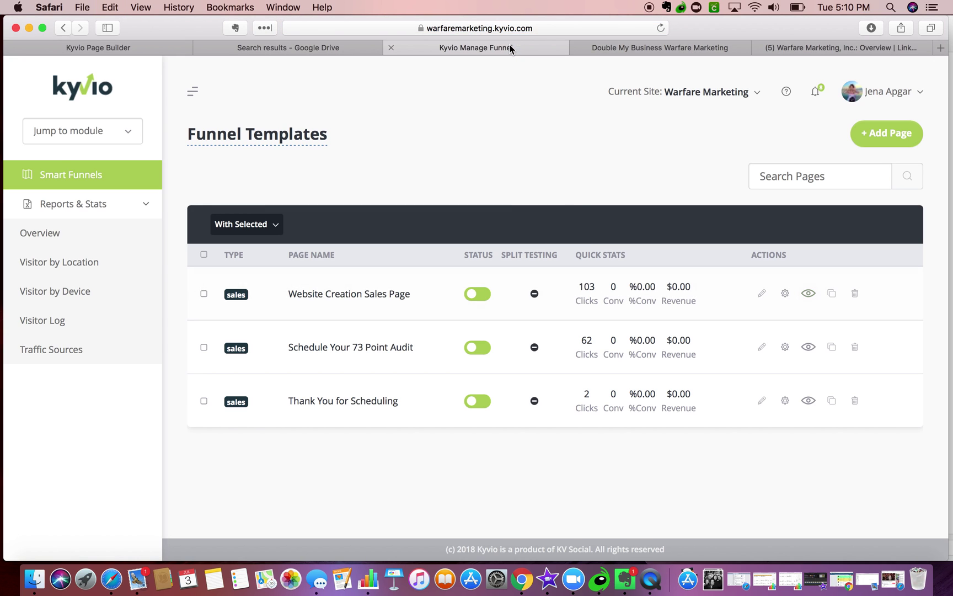
left_click(99, 48)
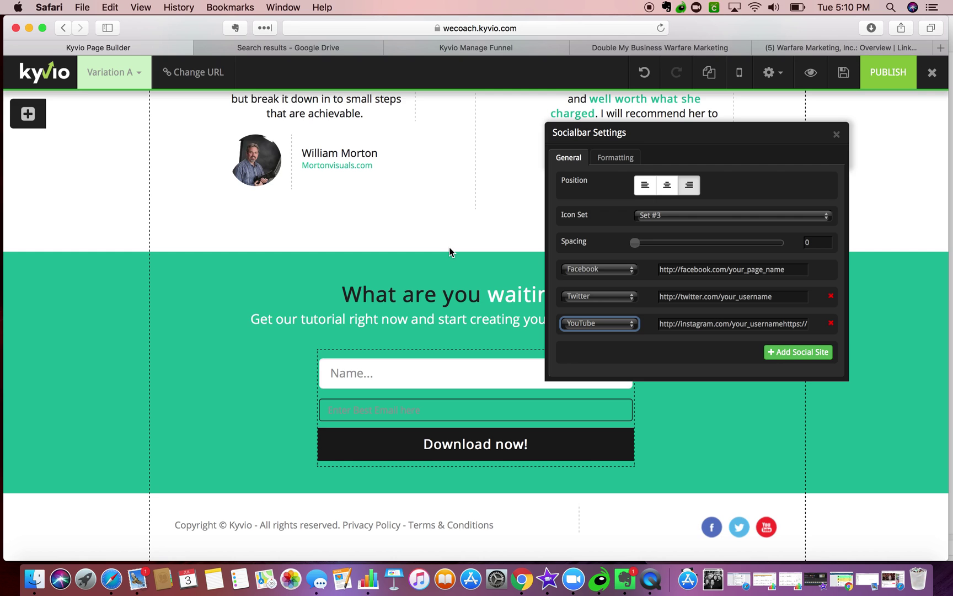
left_click(778, 352)
left_click(614, 350)
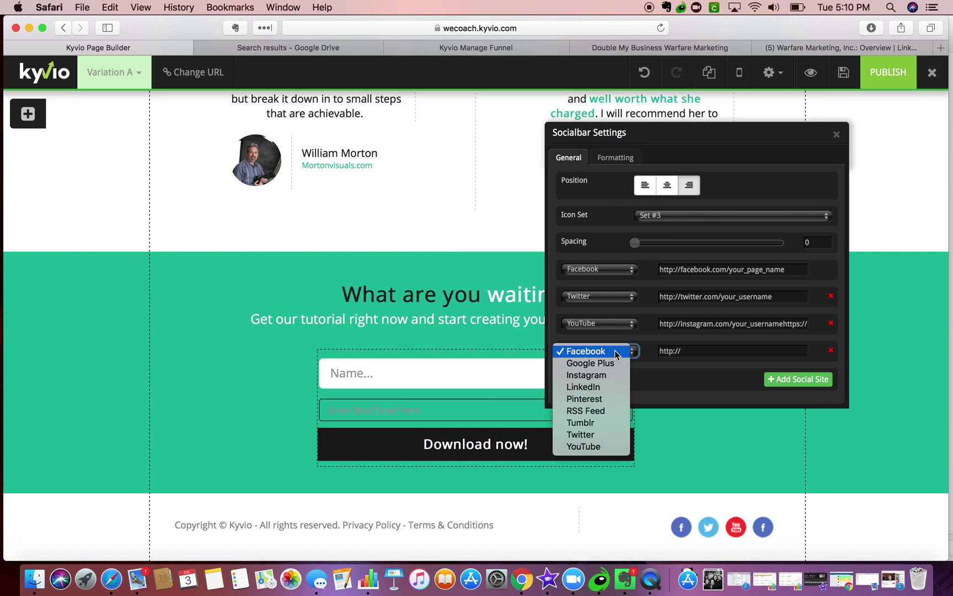
left_click(606, 387)
left_click(698, 351)
key("super+v")
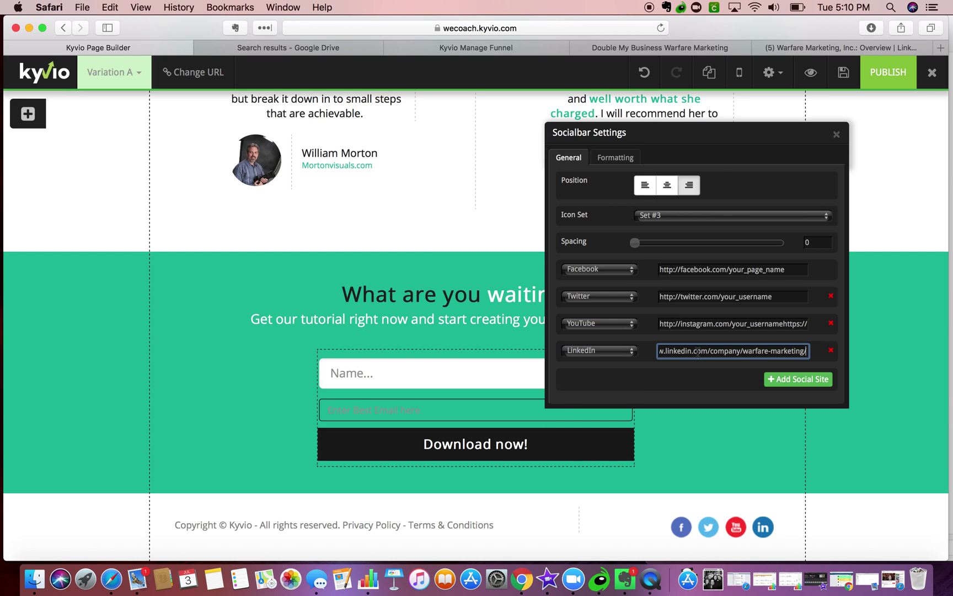
- Copy the company's Facebook page address from the sales page footer
left_click(806, 51)
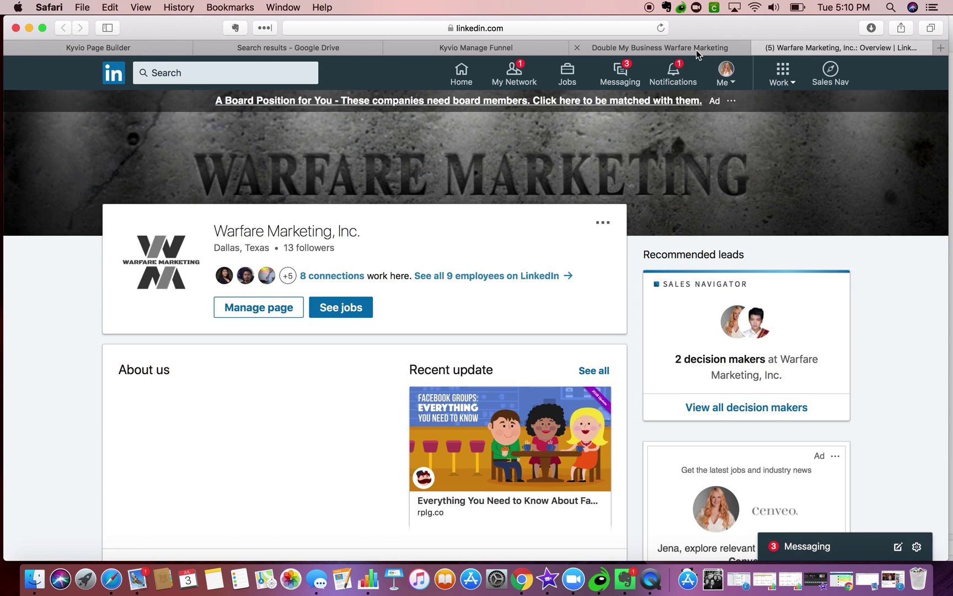
left_click(696, 49)
left_click(741, 493)
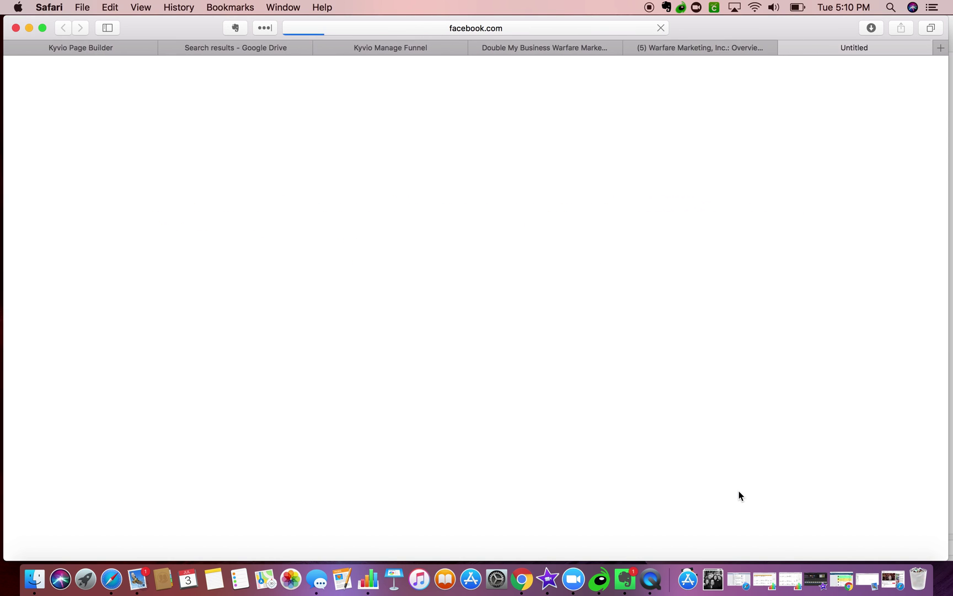
left_click(557, 31)
key("super+c")
- Replace the placeholder Facebook link with the company's Facebook page address
left_click(113, 46)
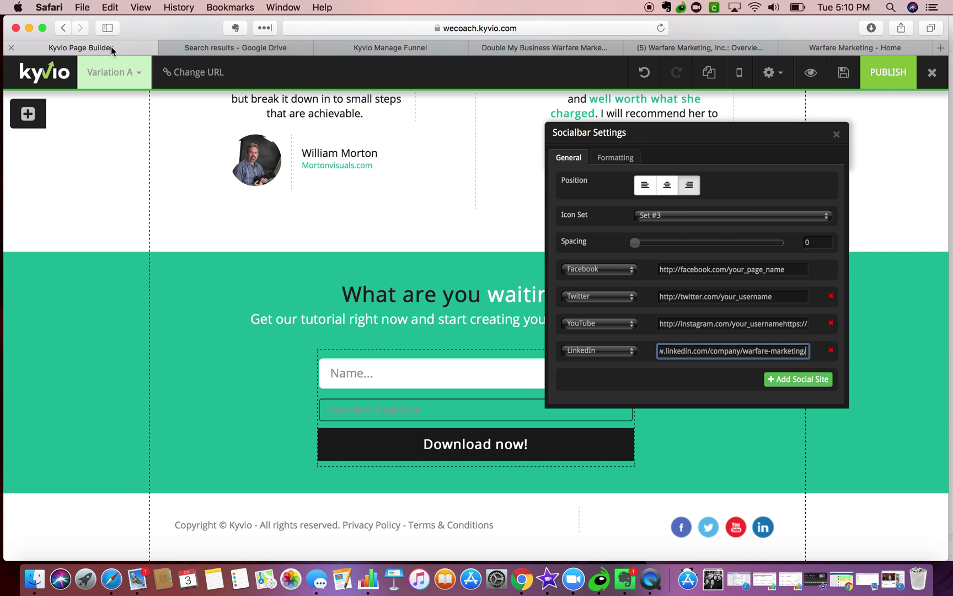
triple_click(682, 269)
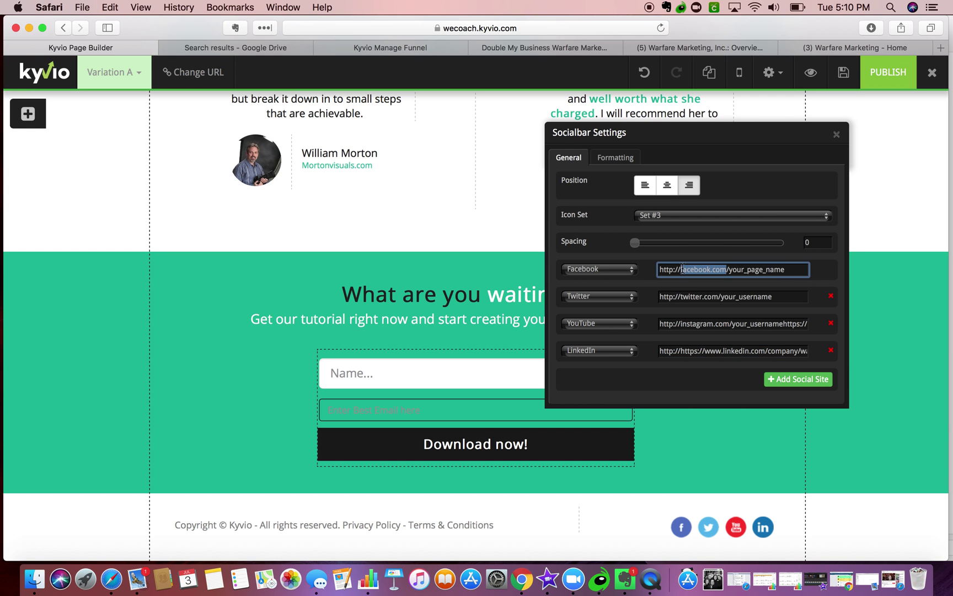
key("super+v")
left_click(835, 51)
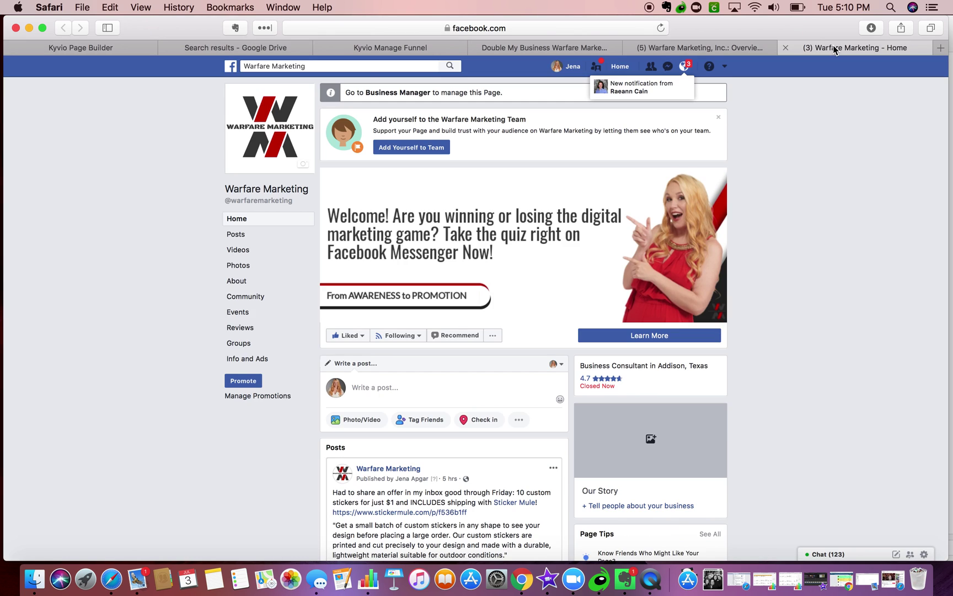
left_click(690, 51)
left_click(629, 48)
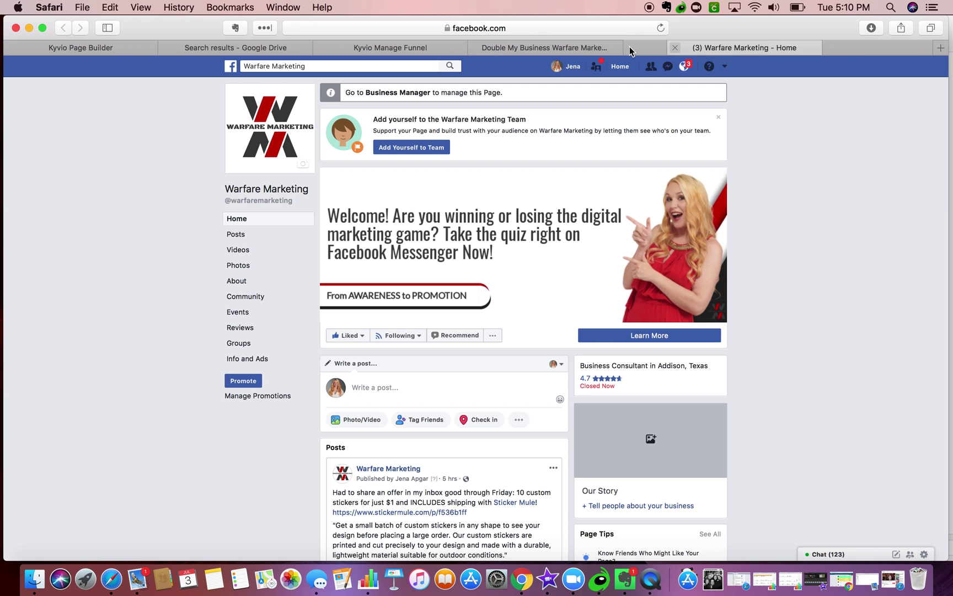
left_click(763, 48)
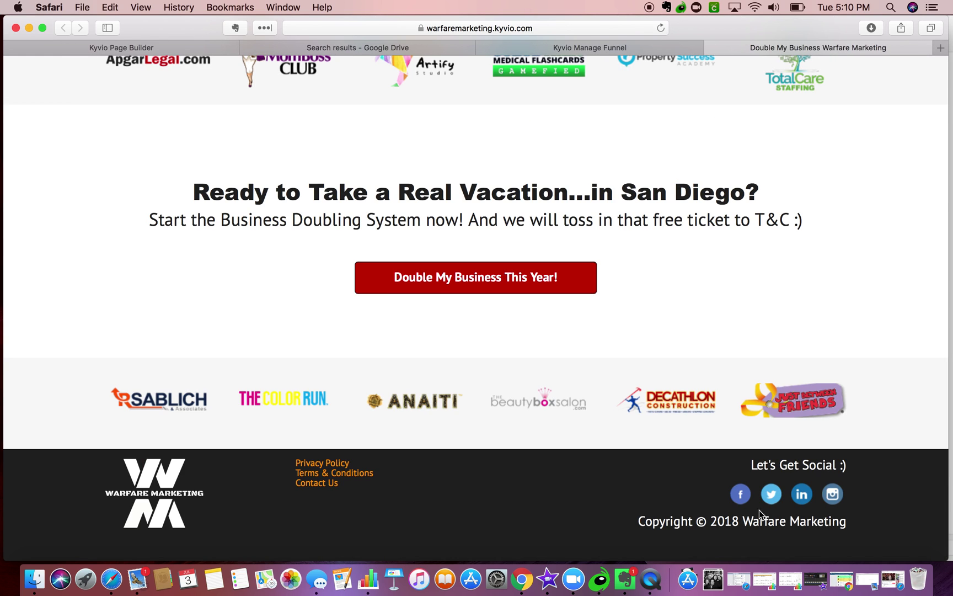
- Paste the company's Twitter profile address into the Twitter link field
left_click(771, 494)
left_click(564, 26)
key("cmd+c")
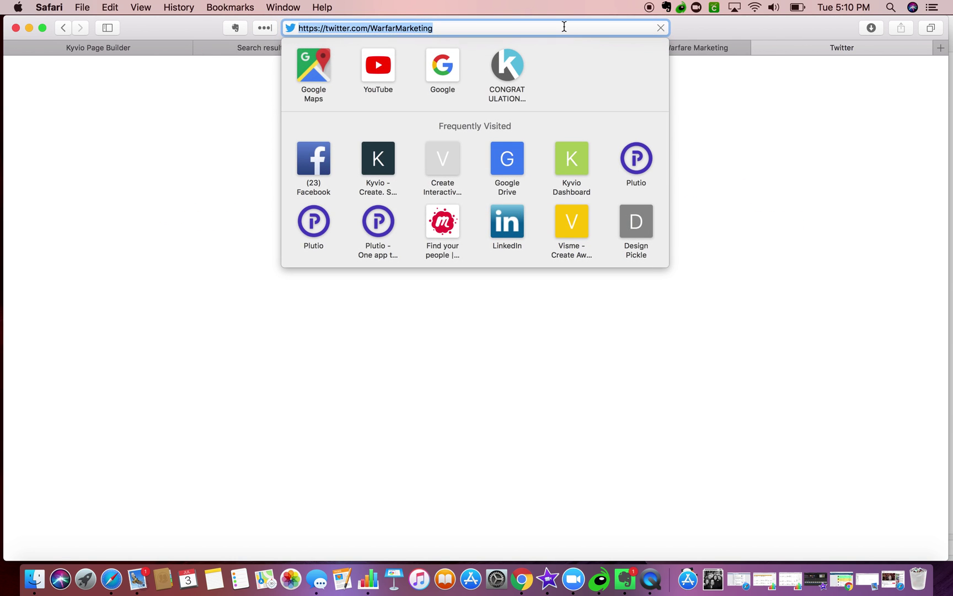
left_click(121, 48)
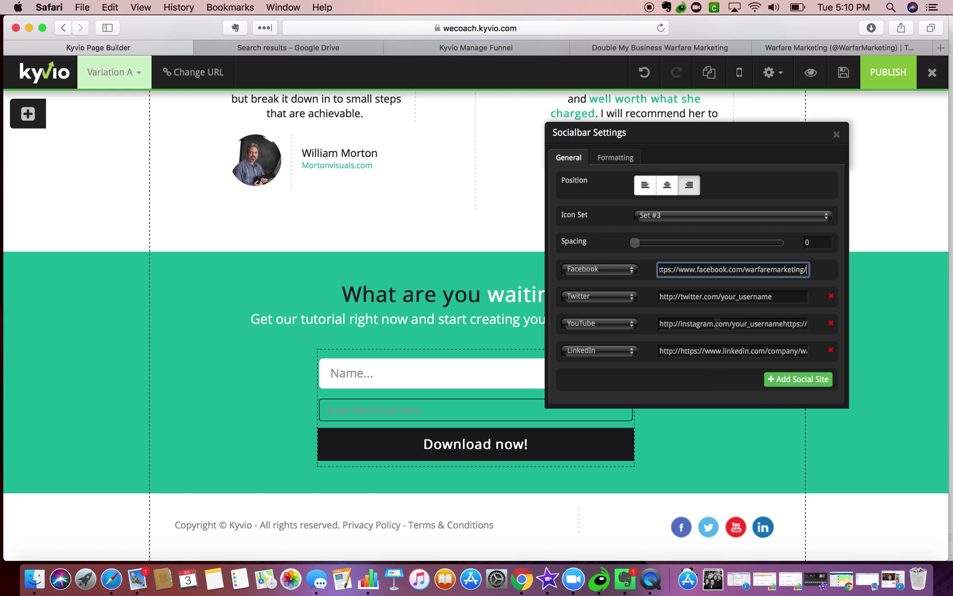
key("Tab")
key("Tab")
key("cmd+v")
- Find the company's YouTube channel and copy the Kyvio Coach playlist address
left_click(839, 48)
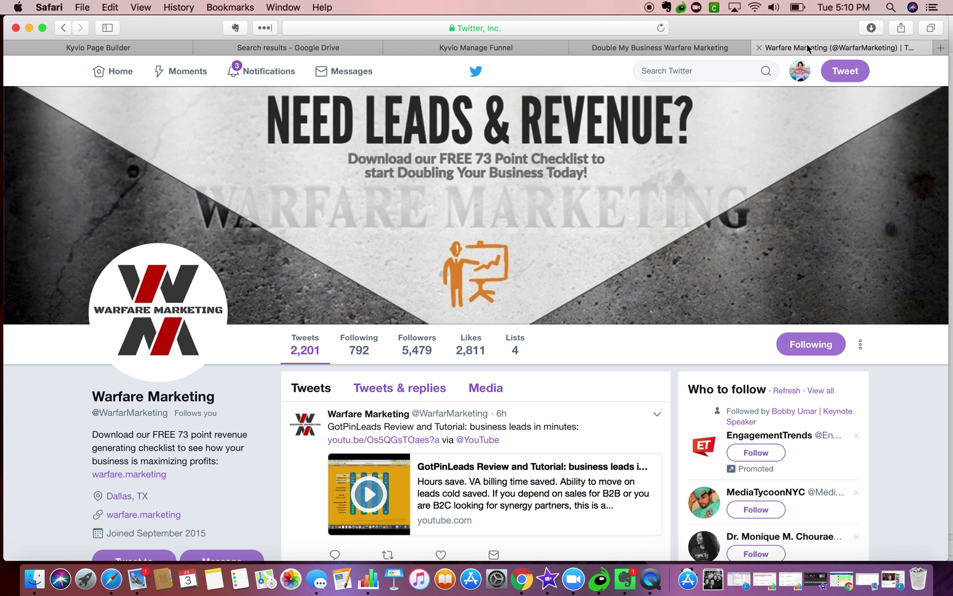
key("cmd+l")
type("you")
key("Return")
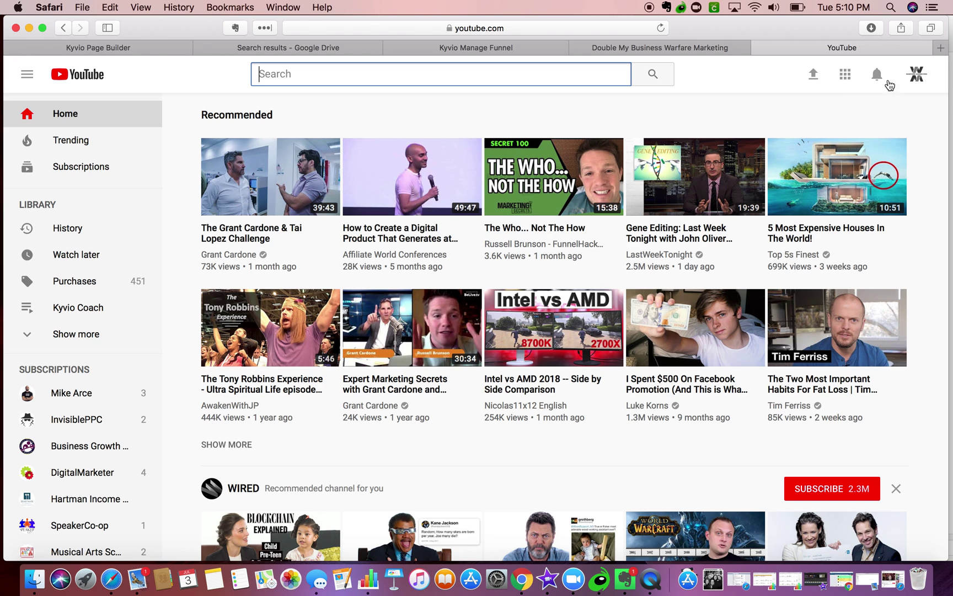
left_click(916, 75)
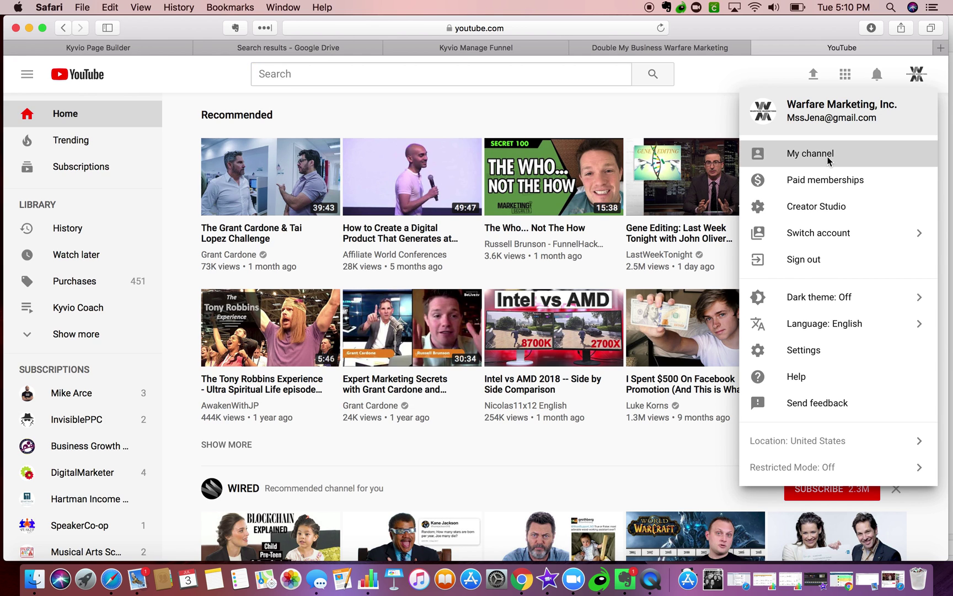
left_click(828, 159)
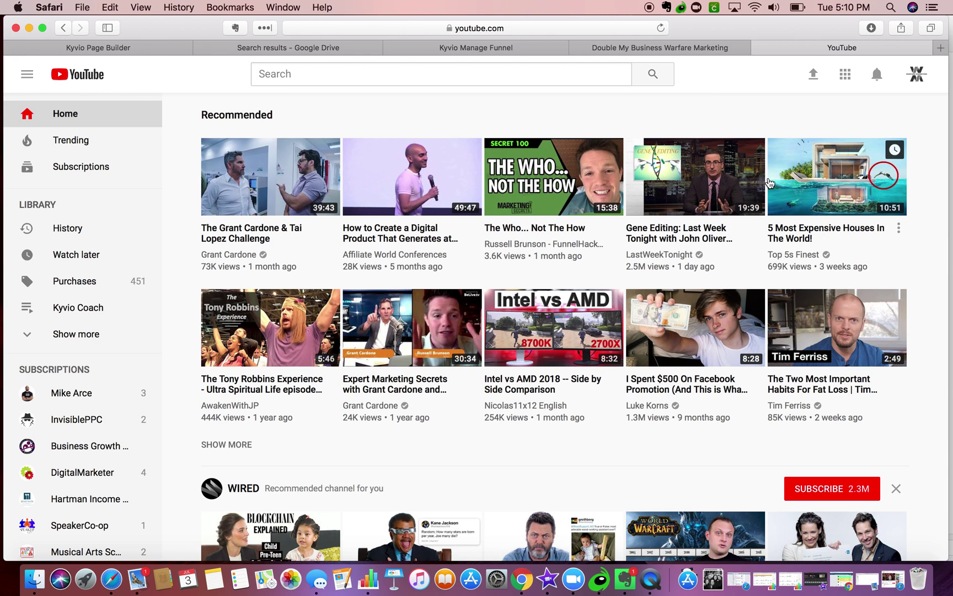
scroll(660, 226, "down", 10)
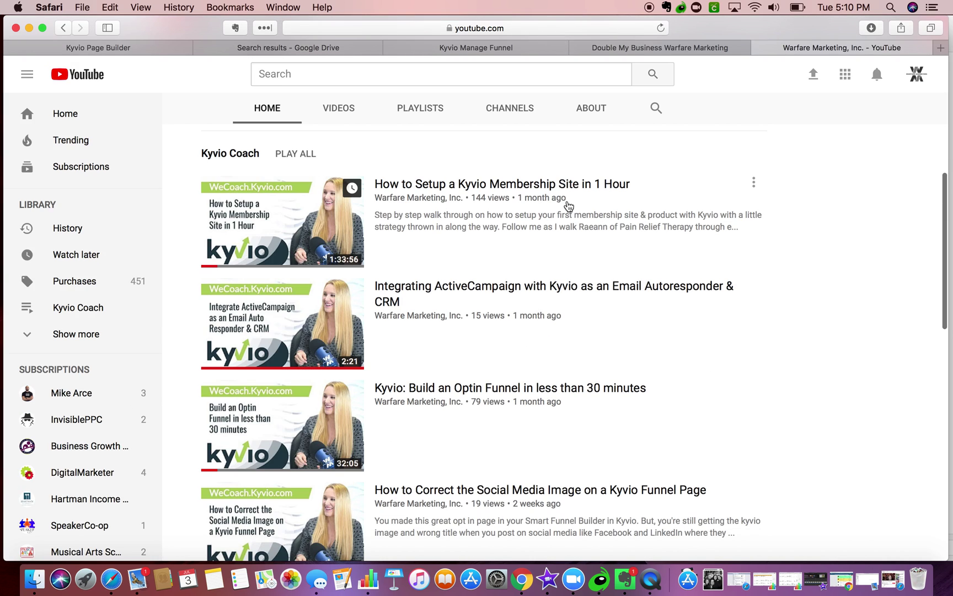
scroll(548, 196, "up", 2)
left_click(250, 217)
left_click(421, 33)
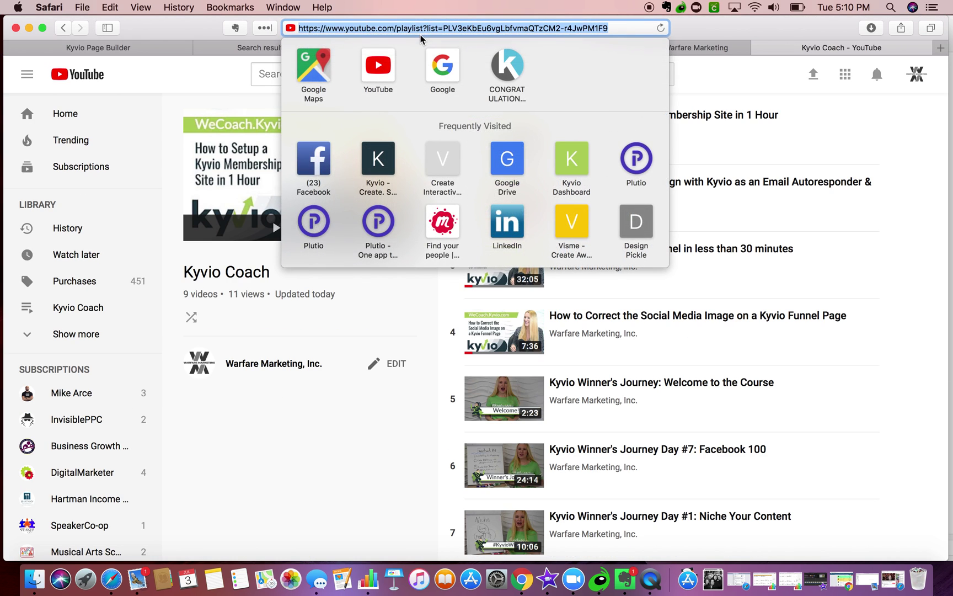
- Paste the Kyvio Coach playlist address into the YouTube row's link field
left_click(758, 48)
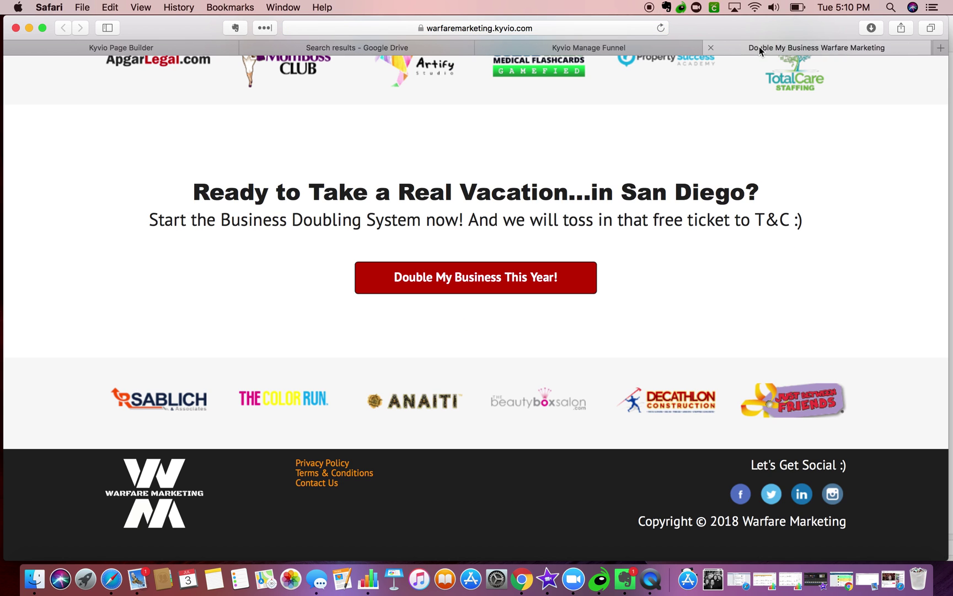
left_click(711, 48)
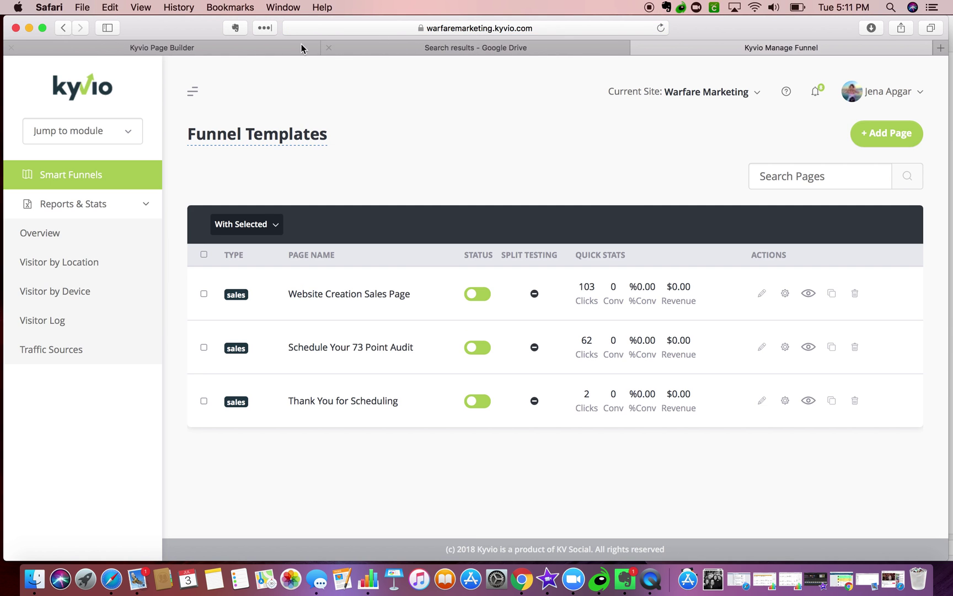
left_click(228, 48)
left_click(679, 323)
key("super+a")
type("https://www.youtube.com/playlist?list=PLV3eKbEu6vgLbfvmaQTzCM2-r4jwPM1F9")
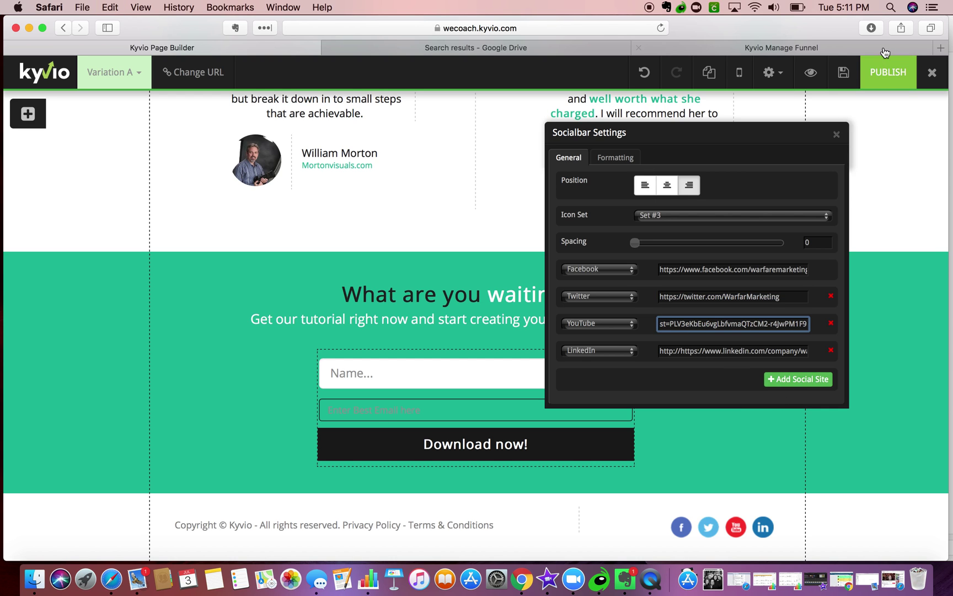
- Close the social bar settings, skim the checklist PDF, then return to the editor's footer
left_click(836, 134)
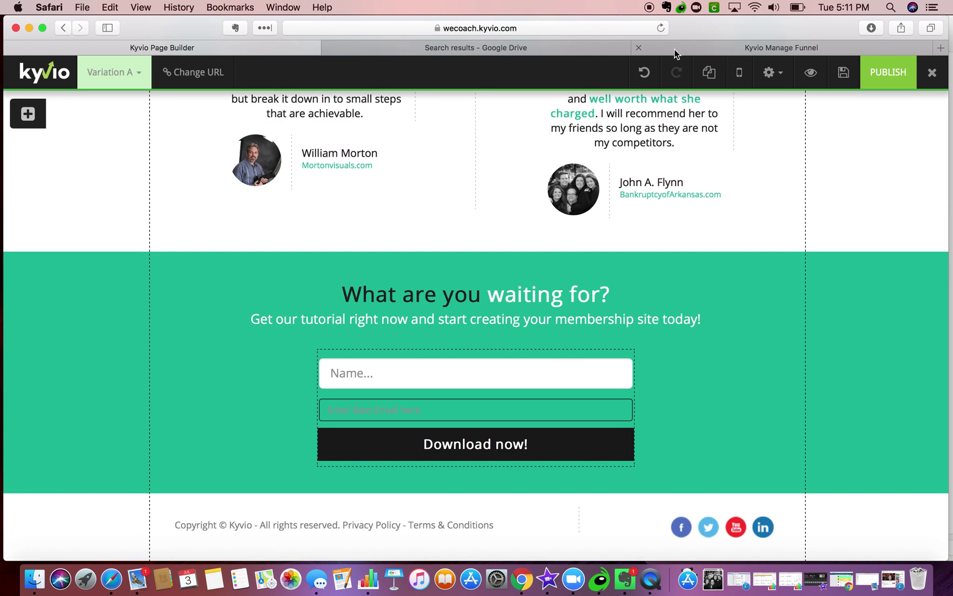
left_click(529, 49)
scroll(413, 210, "up", 5)
scroll(412, 209, "down", 12)
scroll(412, 209, "up", 15)
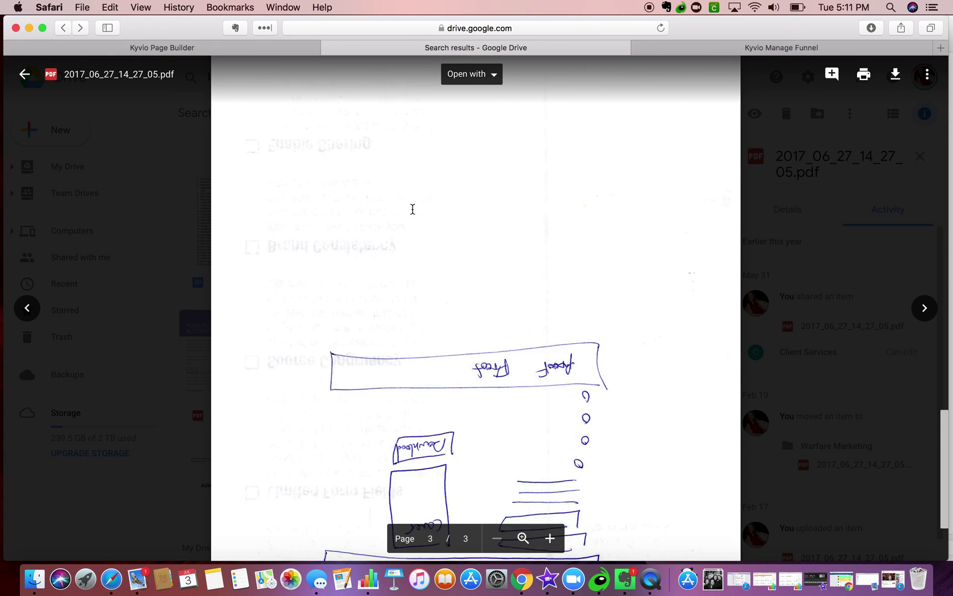
scroll(412, 210, "down", 4)
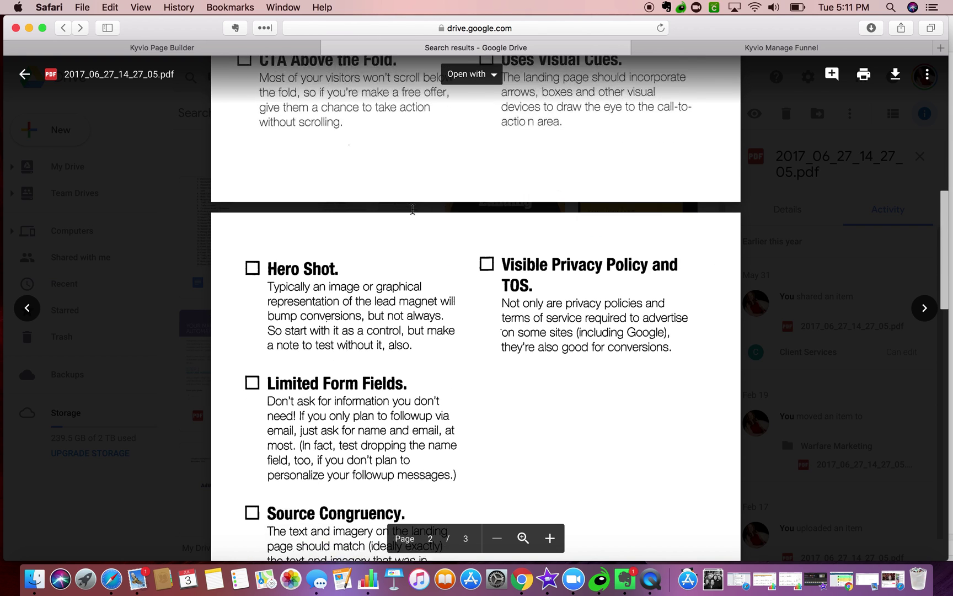
left_click(240, 52)
scroll(464, 340, "down", 1)
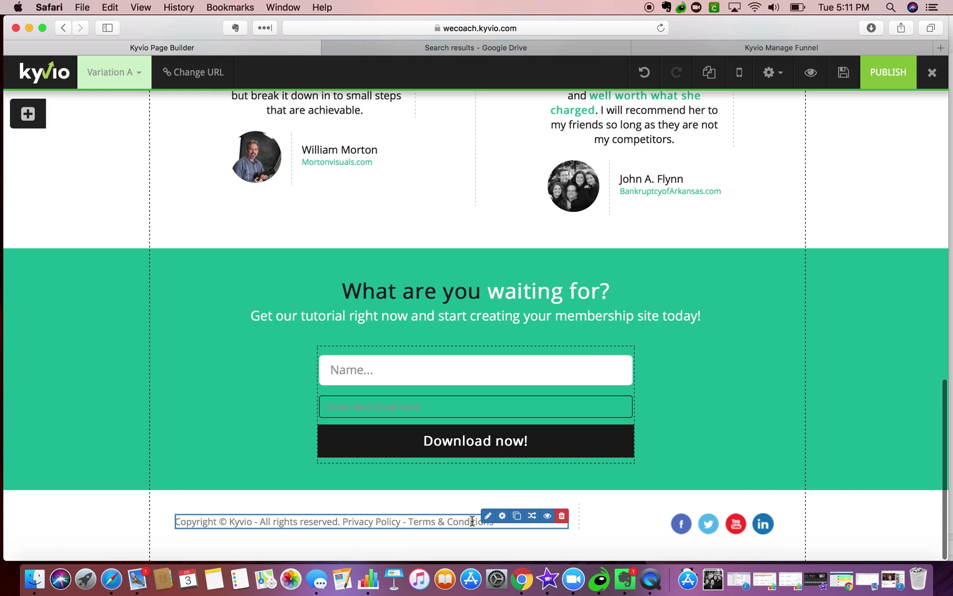
- Rewrite the footer copyright as 'WeCoach.Kyvio.com a Warfare Marketing Site' and select the Privacy Policy text
left_click(488, 515)
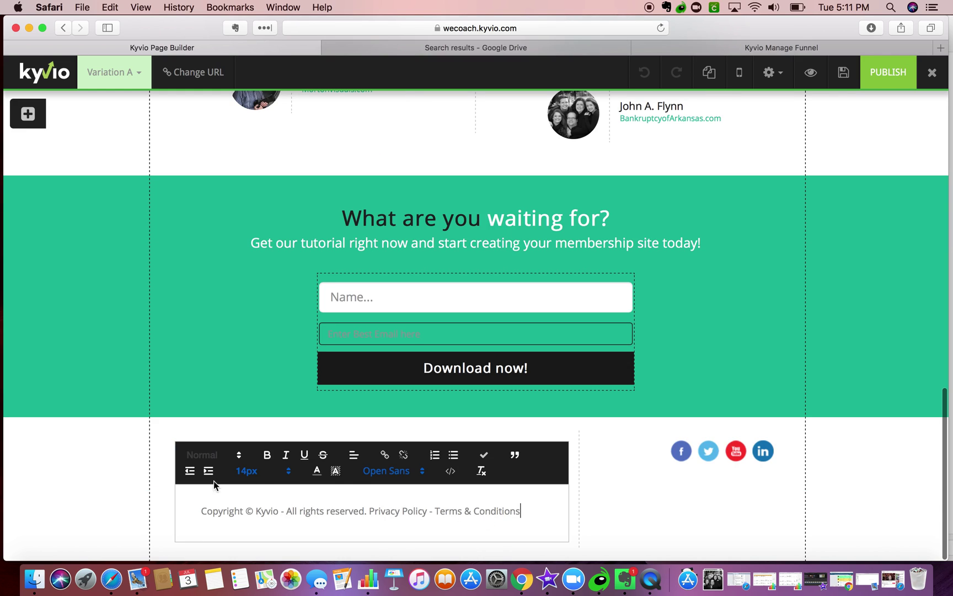
left_click(260, 509)
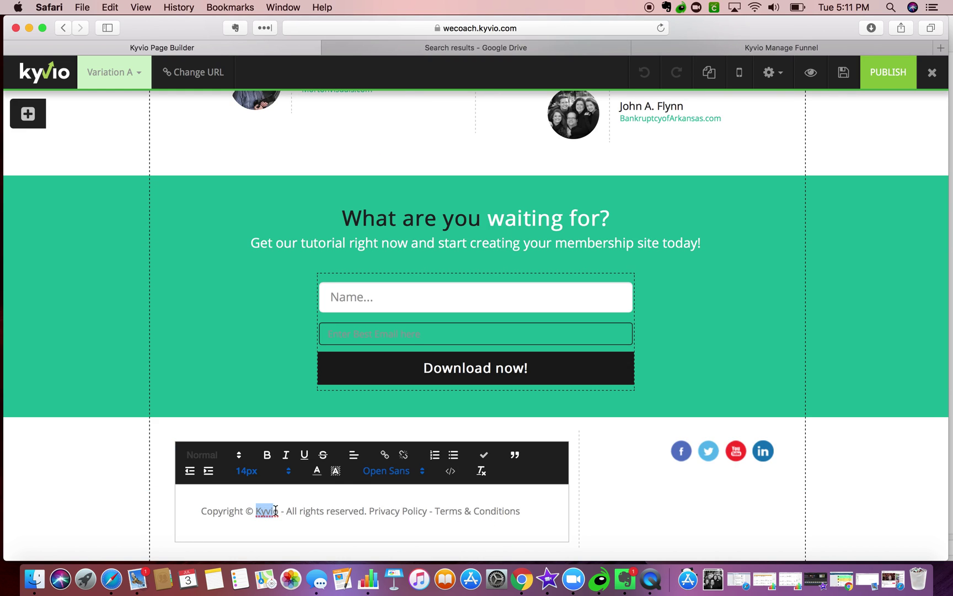
type("WeCoach")
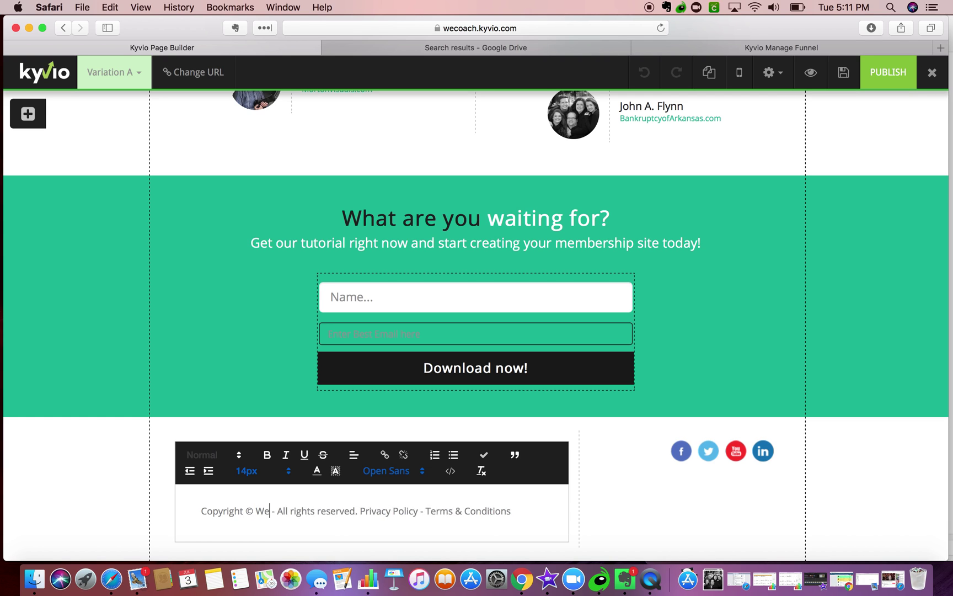
type(".Kyvio")
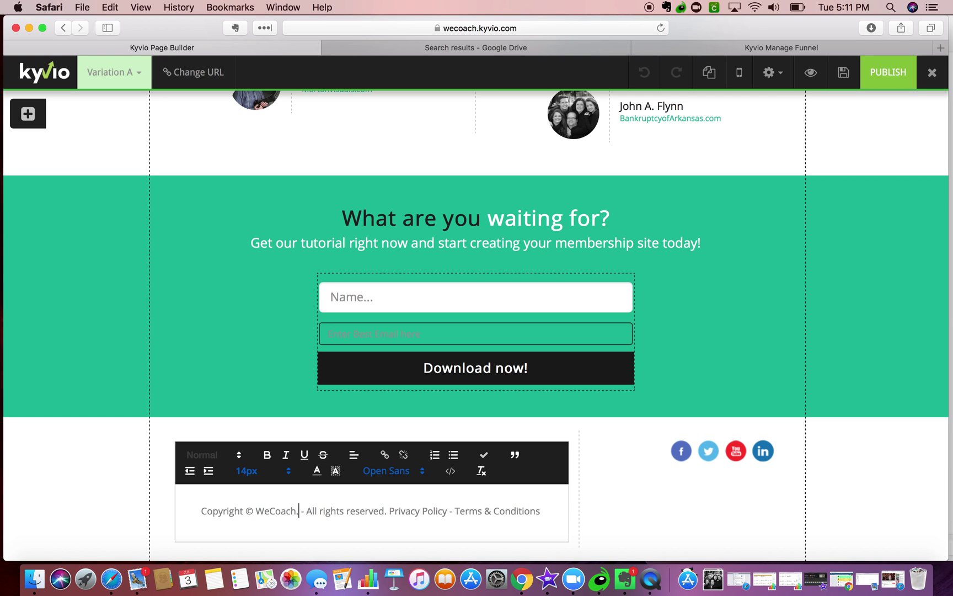
type(".com")
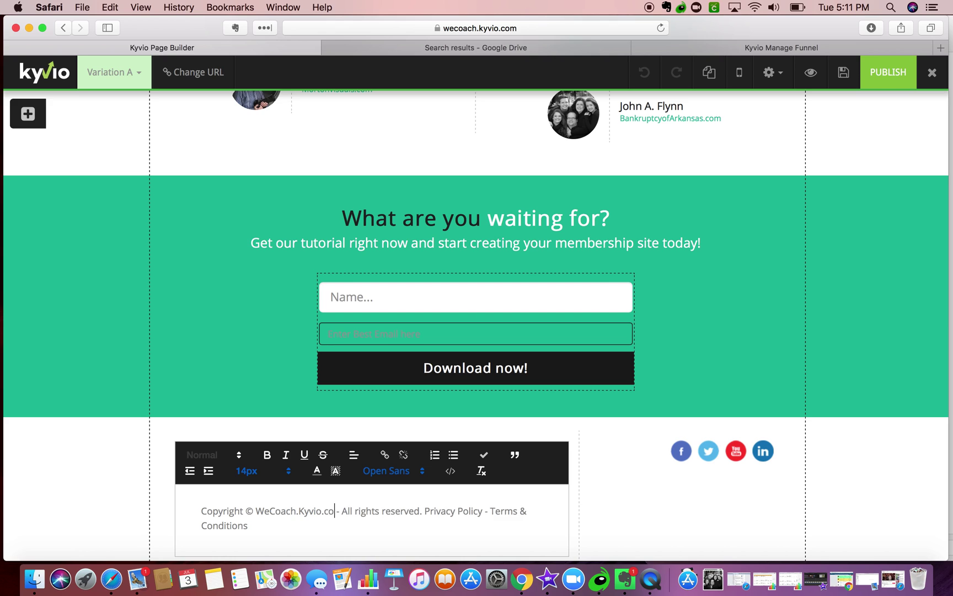
type(" an")
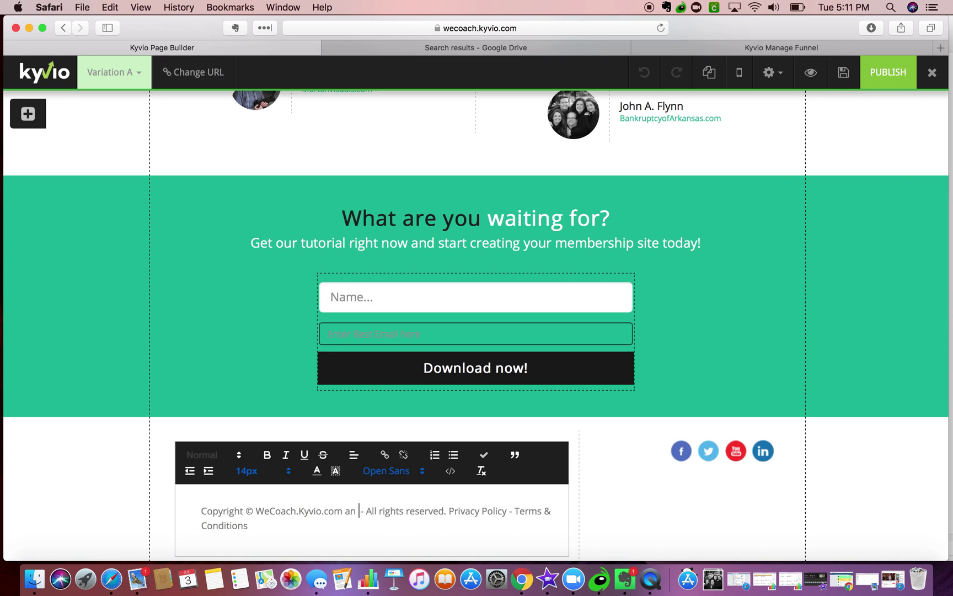
key("BackSpace")
key("BackSpace")
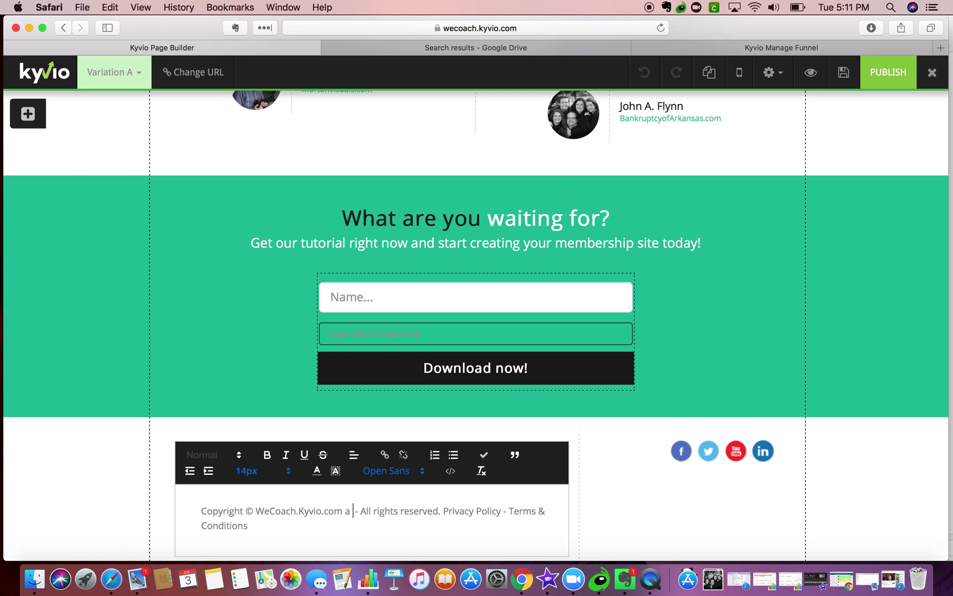
type("memb")
key("BackSpace")
key("BackSpace")
key("BackSpace")
key("BackSpace")
type("part of Warf")
key("BackSpace")
key("BackSpace")
key("BackSpace")
key("BackSpace")
key("BackSpace")
key("BackSpace")
key("BackSpace")
key("BackSpace")
key("BackSpace")
key("BackSpace")
key("BackSpace")
key("BackSpace")
type("Warfare Marketing Site")
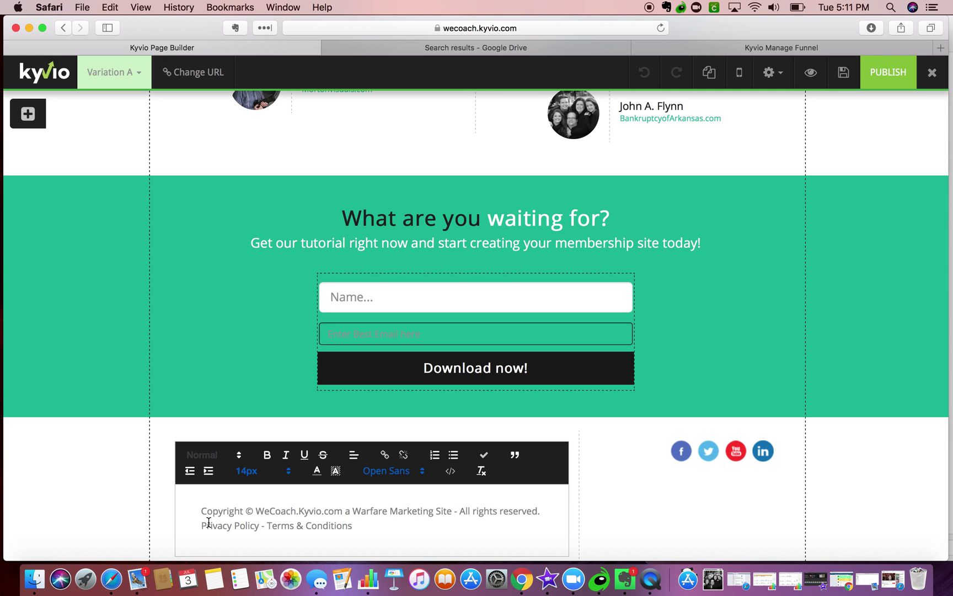
left_click_drag(259, 524, 194, 524)
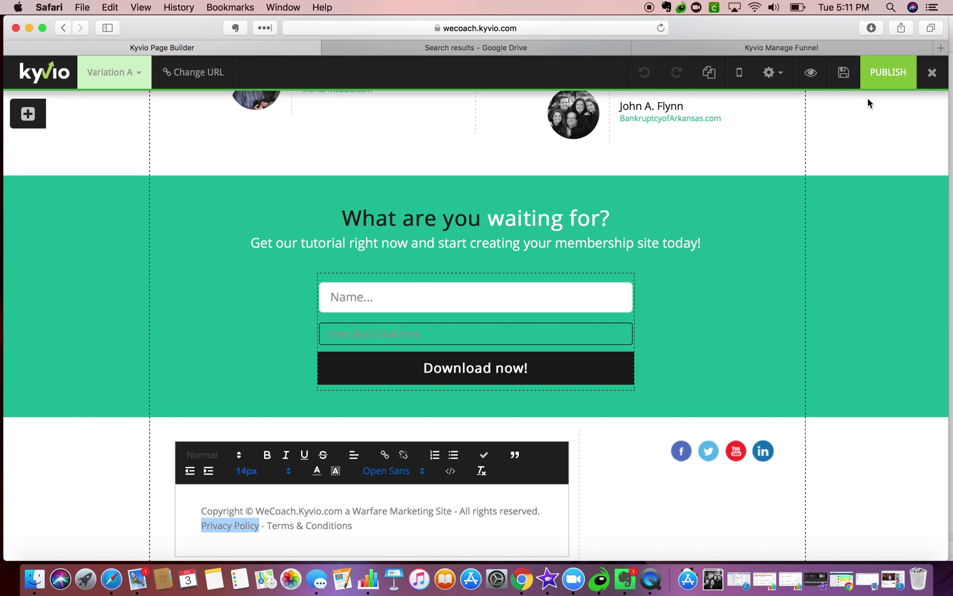
left_click(941, 48)
- Search Google for 'privacy policy warfare marketing' and open link options on the Warfare Marketing result
type("privacy policy warfare mark")
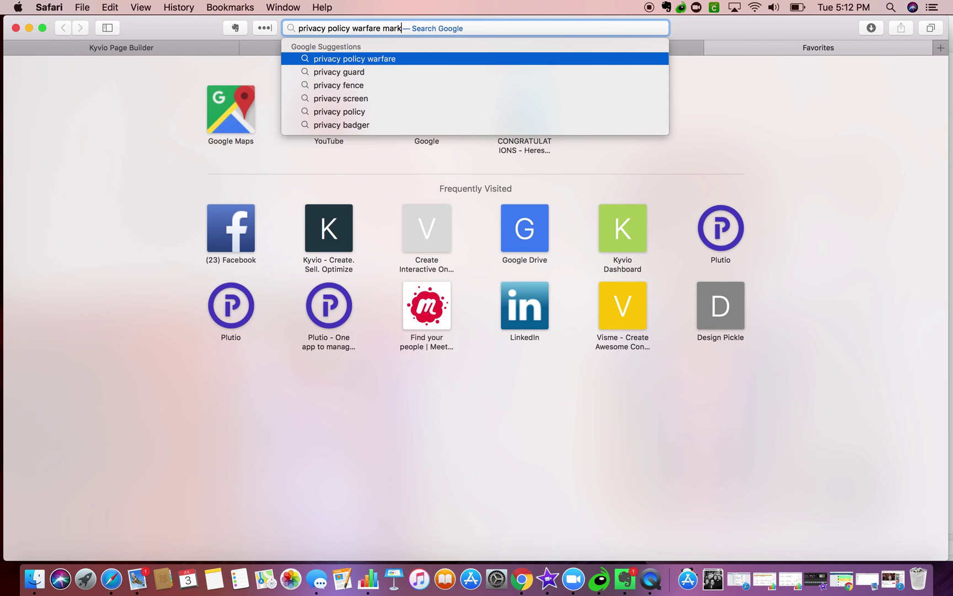
type("eting")
key("Return")
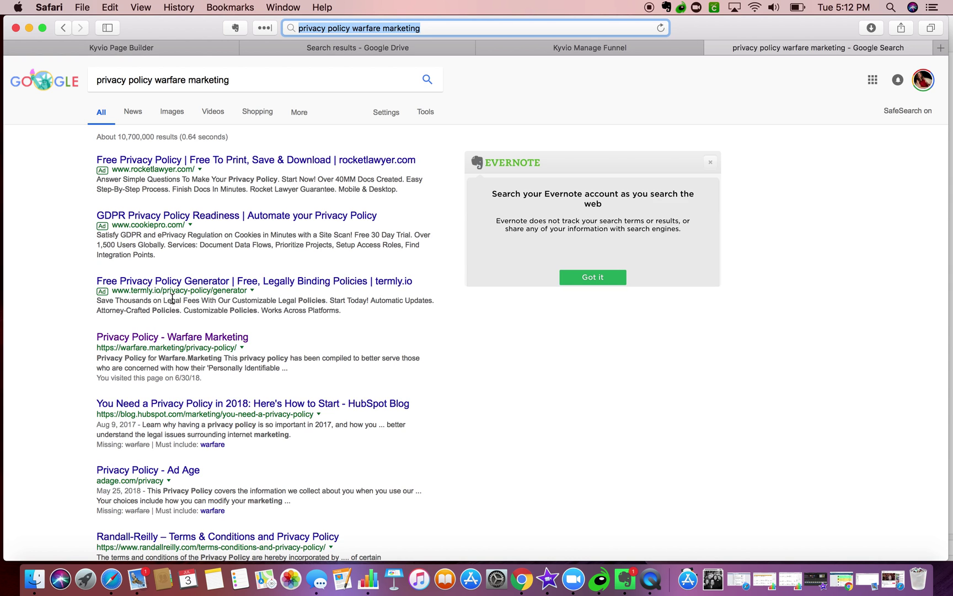
right_click(203, 337)
- Start a link on the footer's Privacy Policy text and paste the copied search-result address
left_click(257, 436)
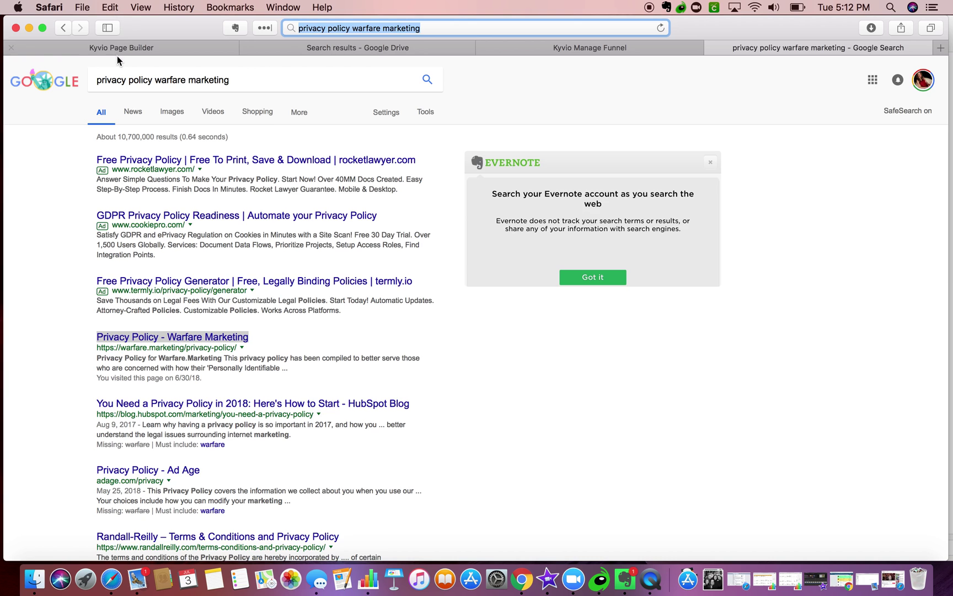
left_click(119, 49)
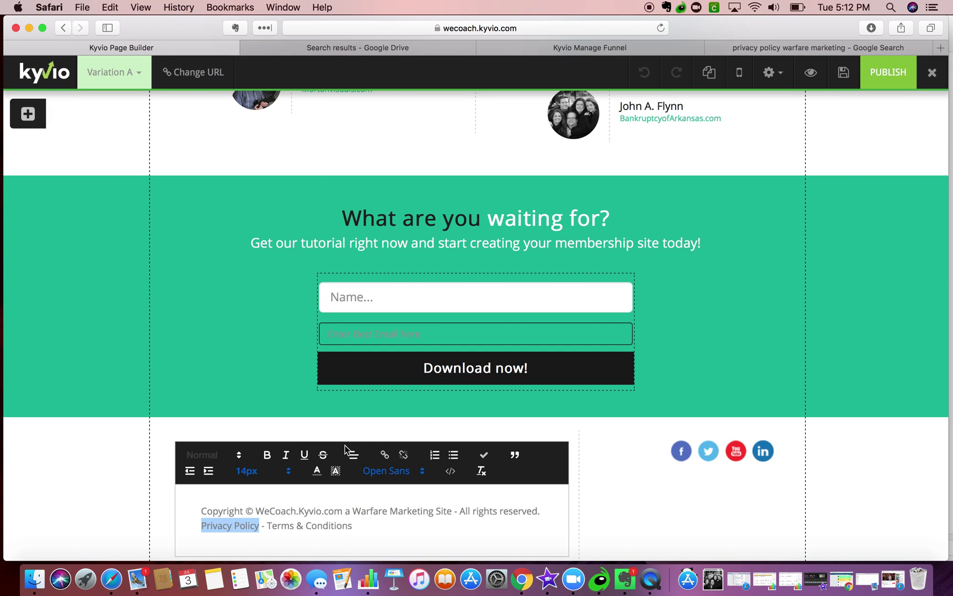
left_click(385, 456)
left_click(462, 133)
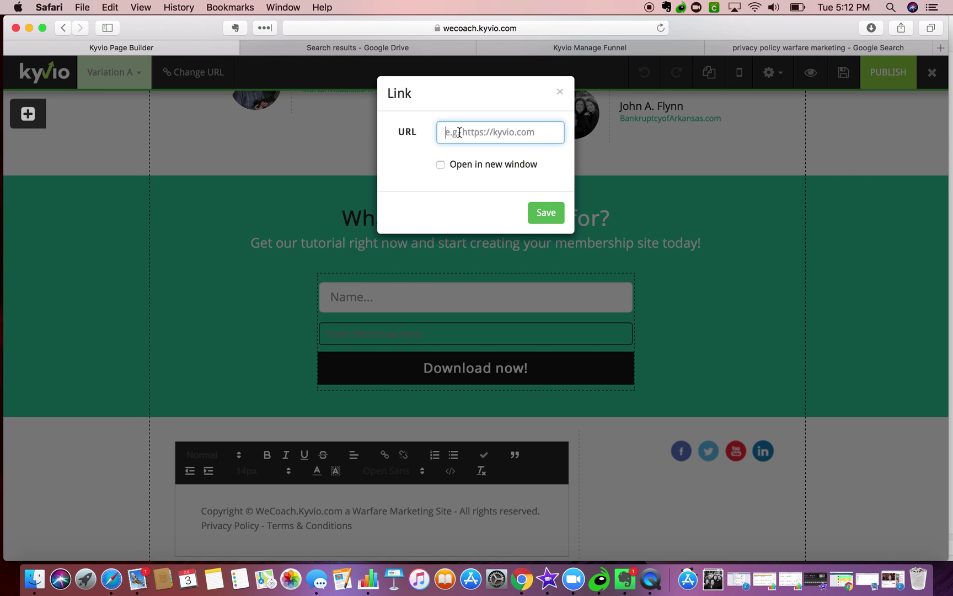
key("super+v")
left_click_drag(470, 132, 377, 133)
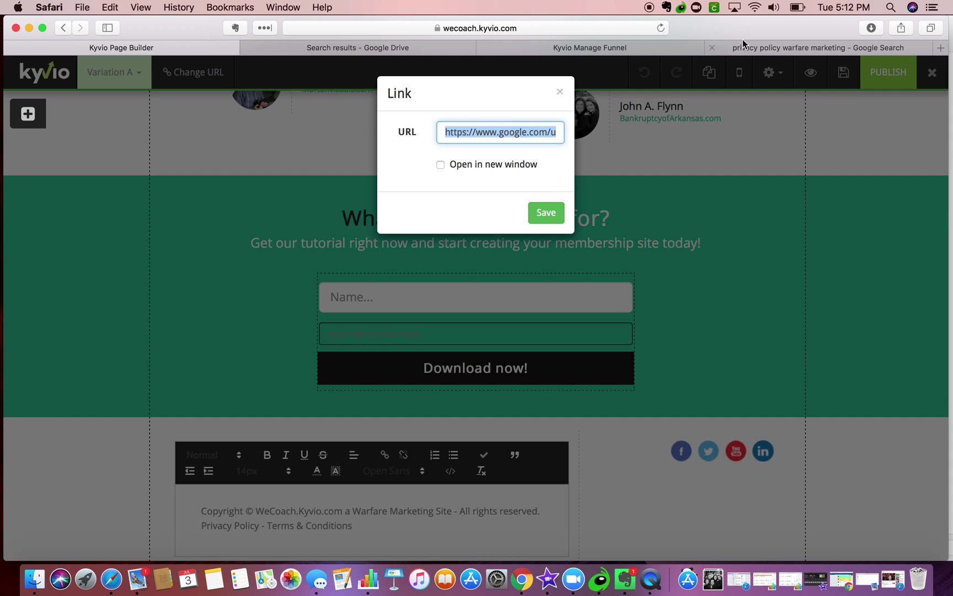
- Copy the Warfare Marketing privacy policy page address and paste it into the link URL
left_click(756, 45)
left_click(240, 338)
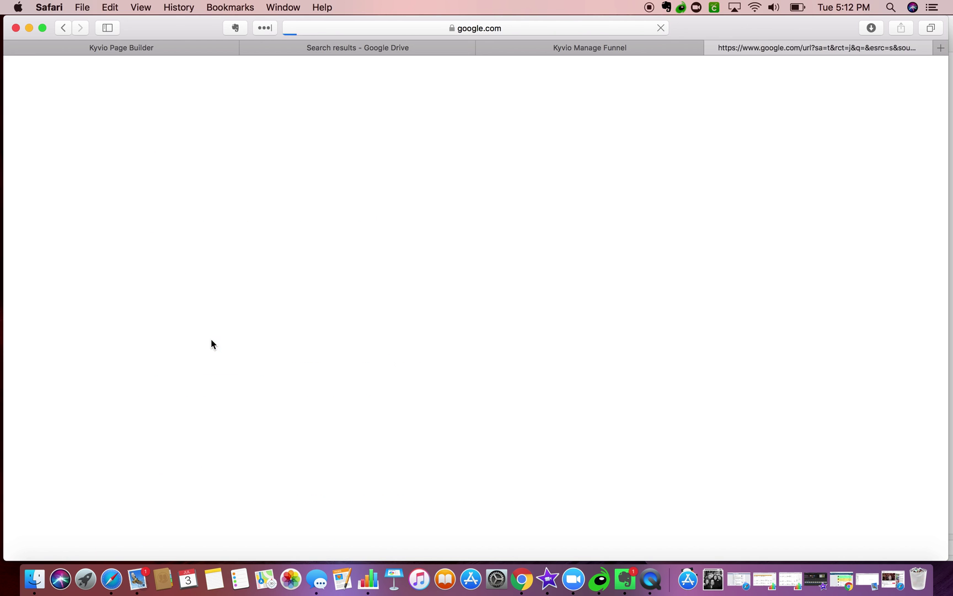
left_click(426, 30)
key("super+c")
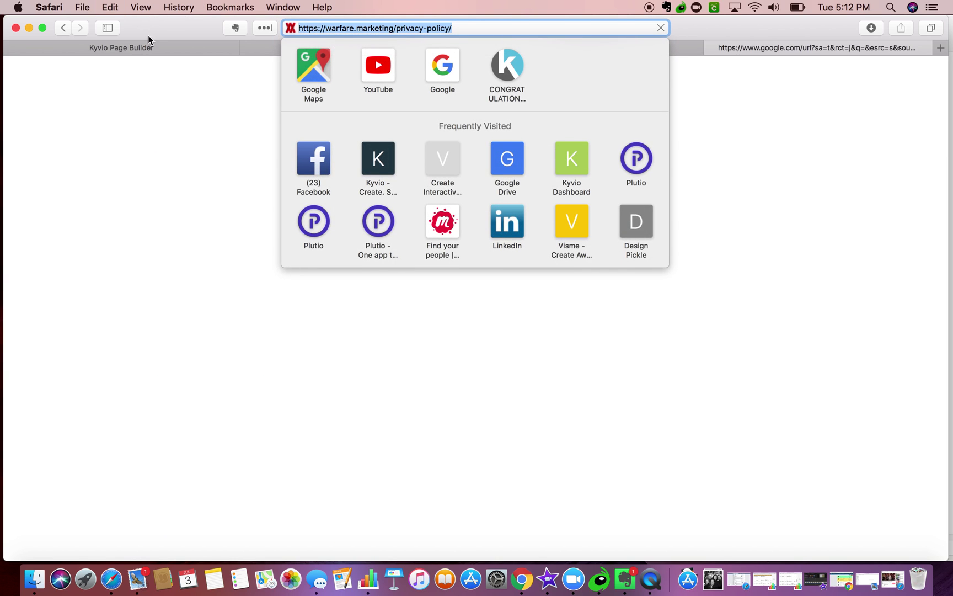
left_click(148, 47)
key("super+v")
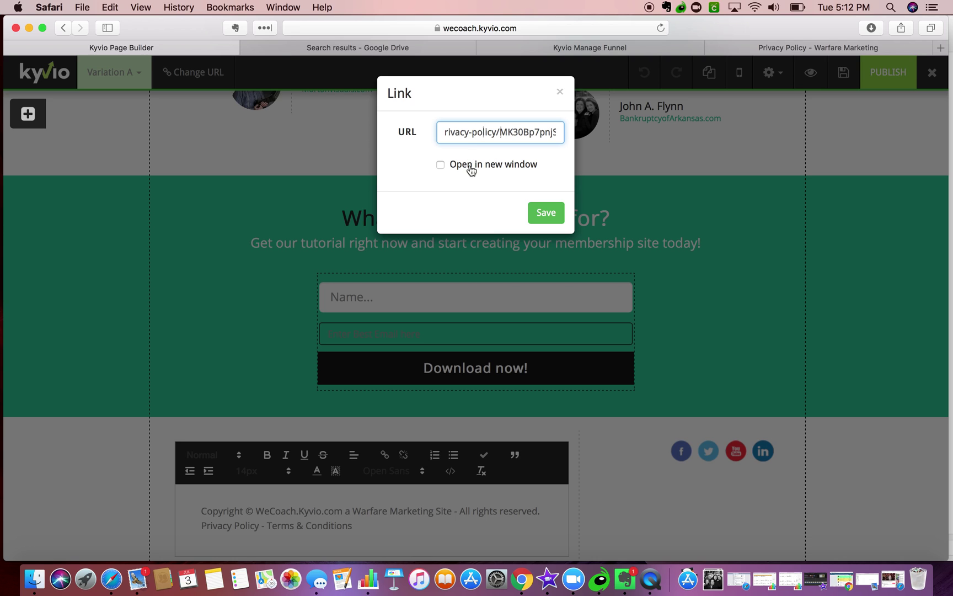
- Trim the tracking code after privacy-policy/, make the link open in a new window, and save
left_click_drag(516, 133, 585, 135)
left_click(465, 133)
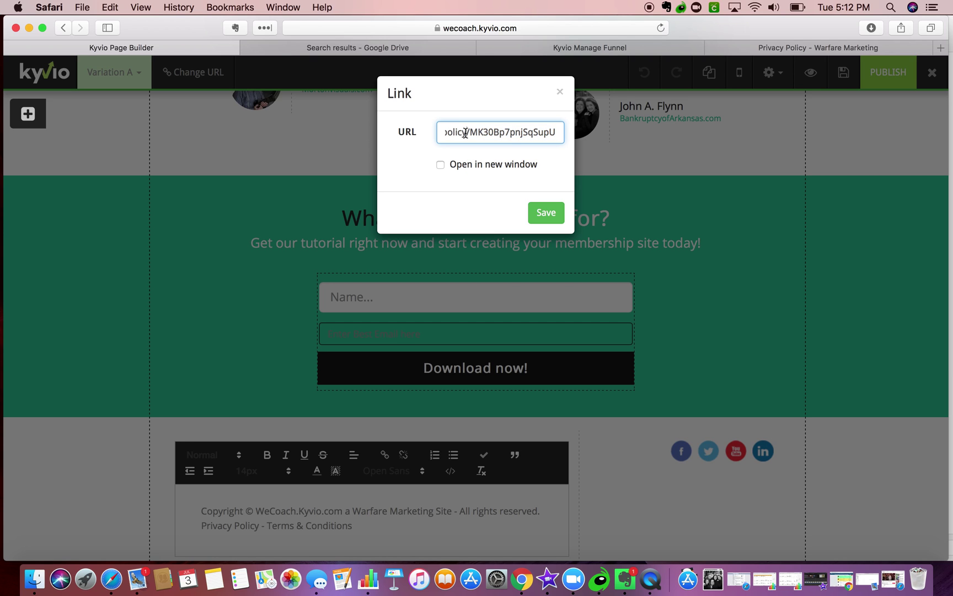
left_click_drag(510, 131, 560, 132)
key("BackSpace")
left_click(440, 164)
left_click(552, 217)
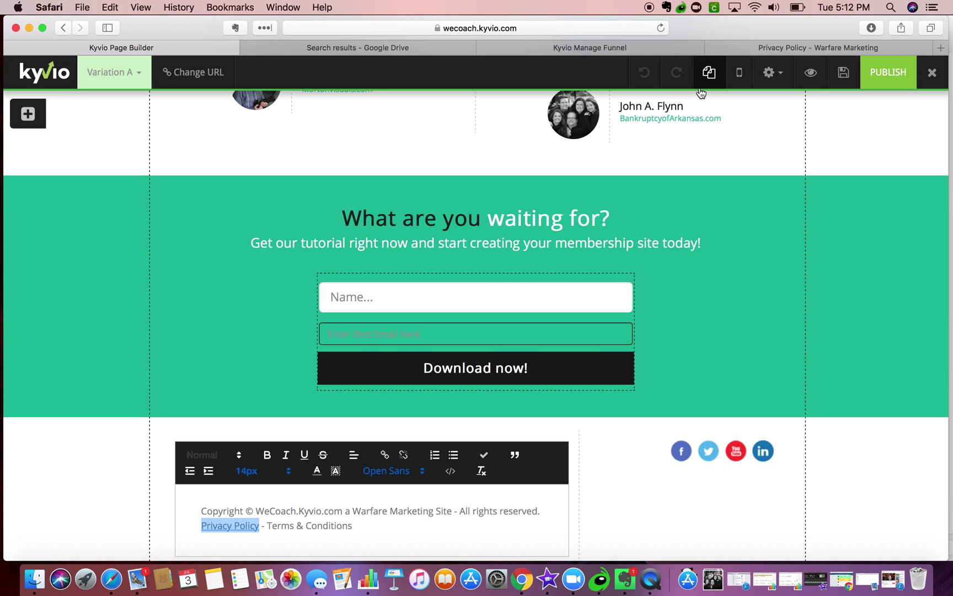
left_click(747, 48)
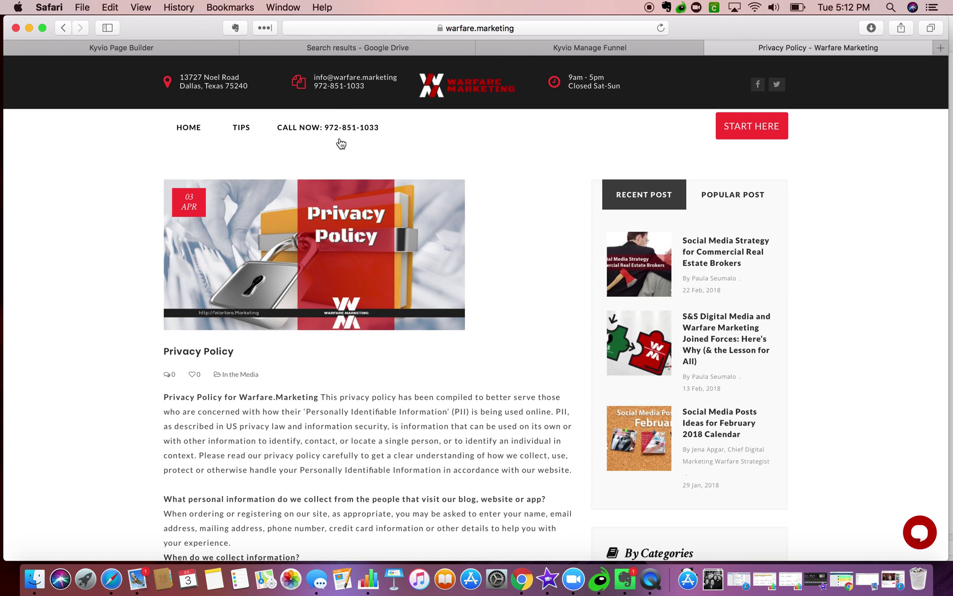
- Check the privacy policy page's address and scroll through the page
left_click(355, 30)
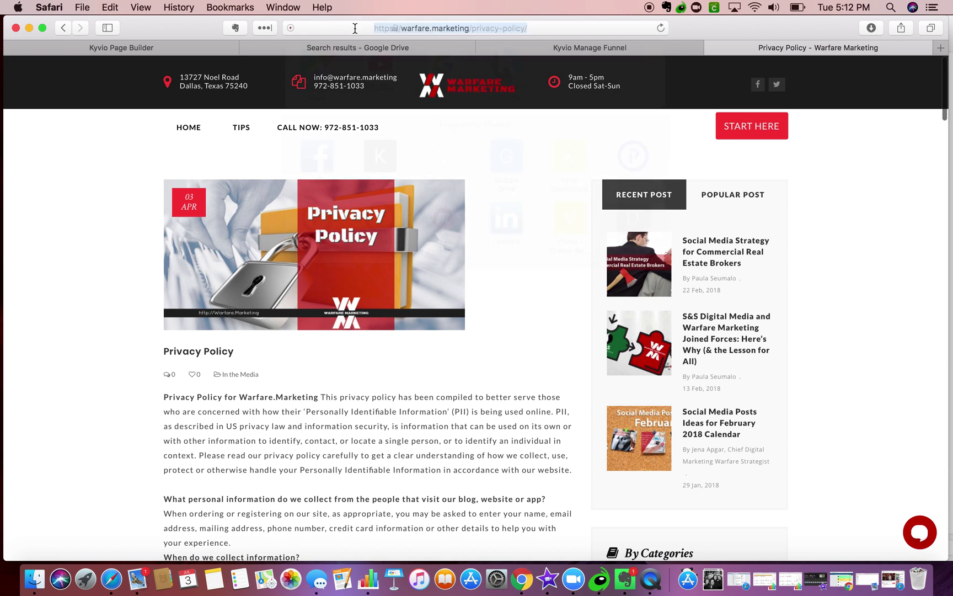
left_click(797, 173)
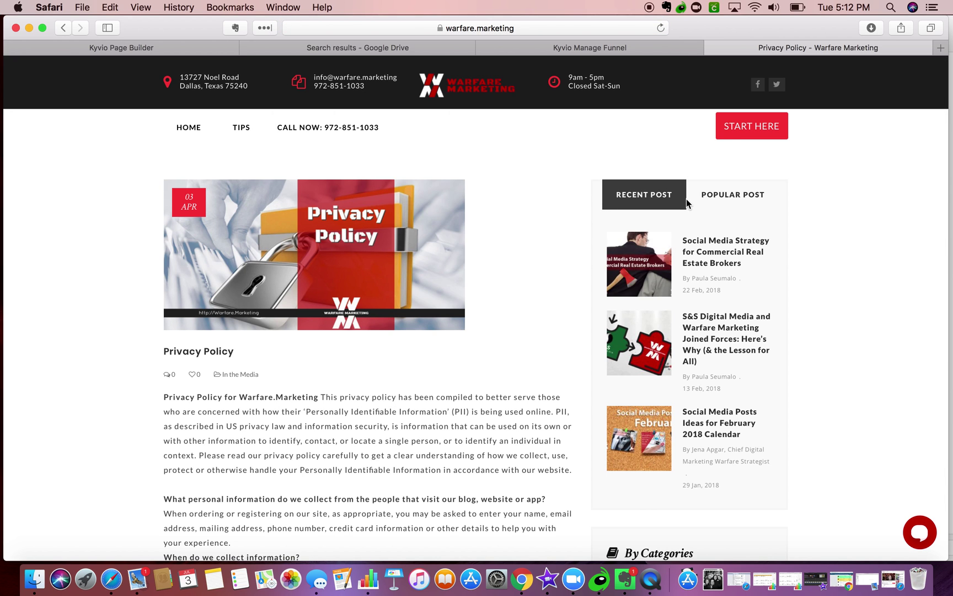
scroll(686, 199, "down", 20)
scroll(686, 201, "up", 20)
scroll(303, 328, "down", 15)
scroll(303, 325, "down", 20)
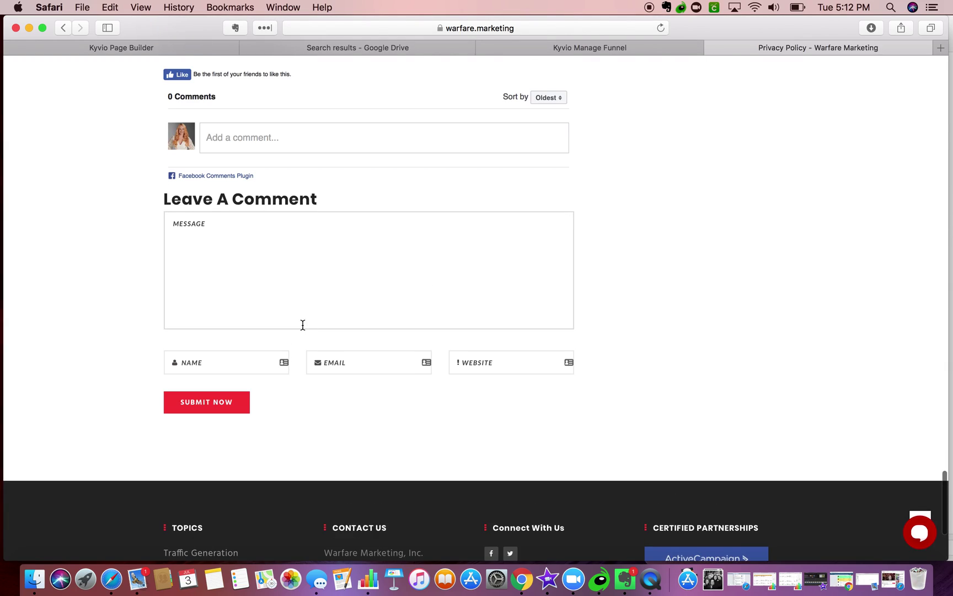
scroll(302, 325, "down", 5)
- Search 'warfare marketing terms and conditions', copy that page's address, then return to Kyvio
left_click(381, 29)
type("warfare marketi")
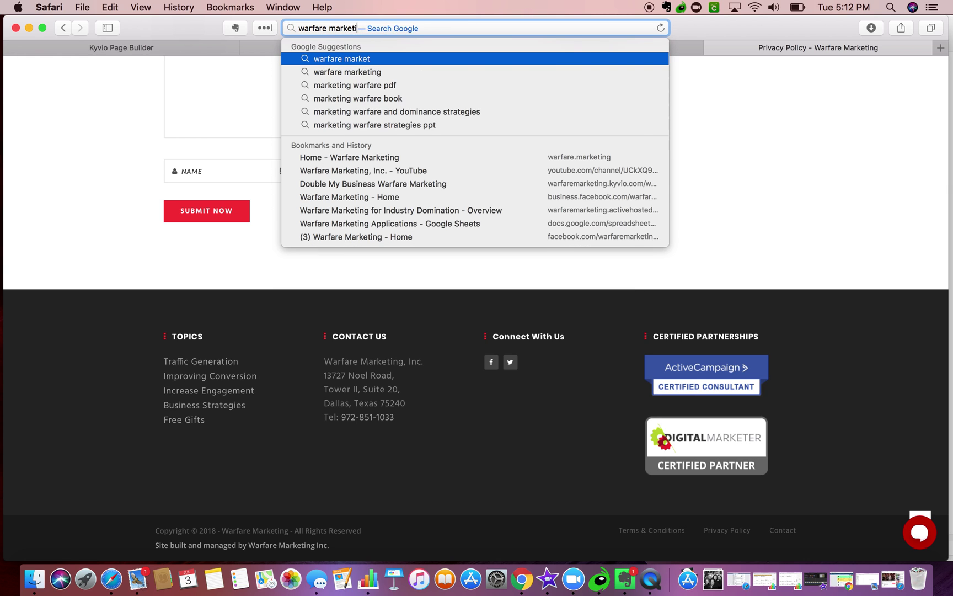
type("ng terms and conditions")
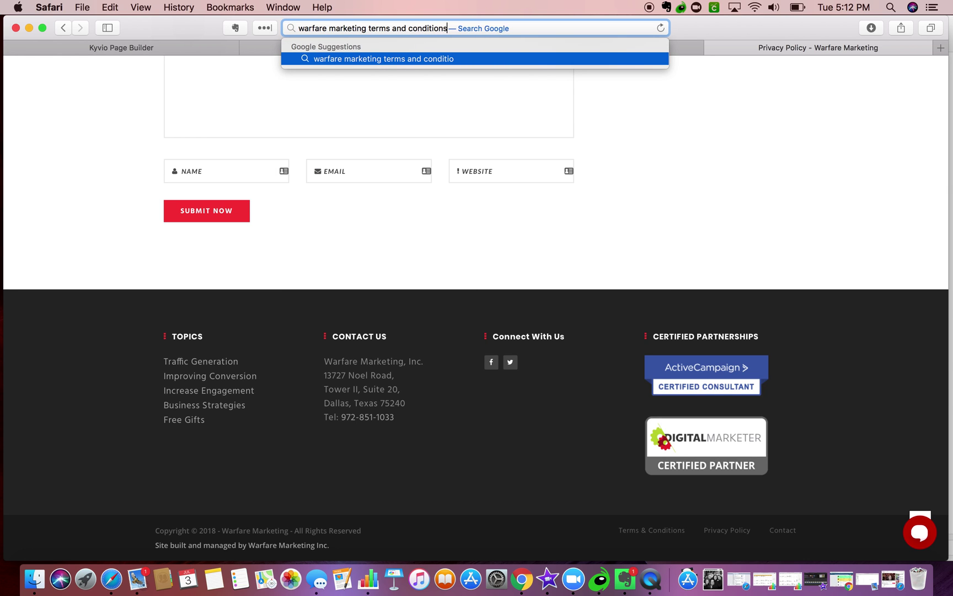
key("Return")
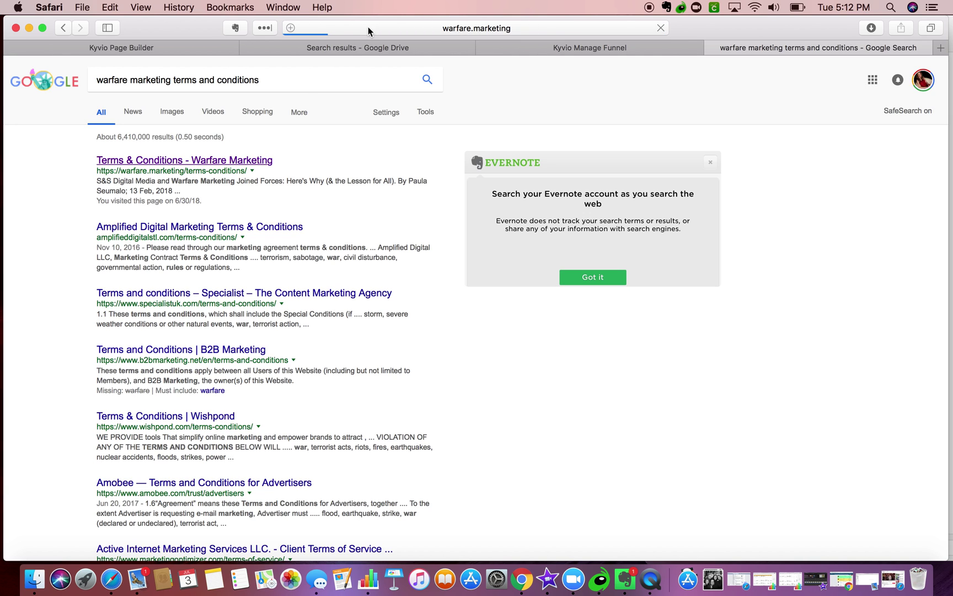
left_click(368, 27)
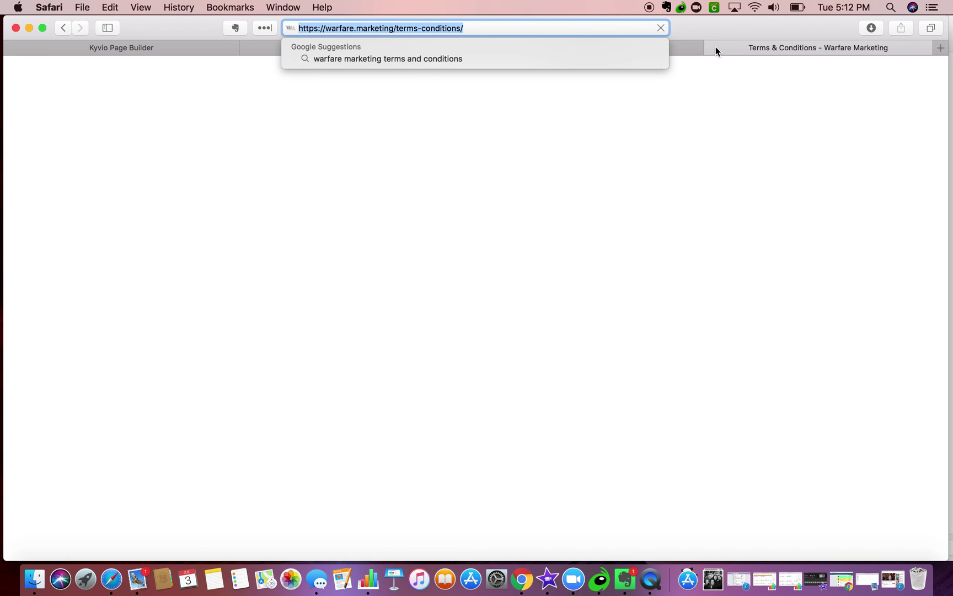
left_click(713, 47)
left_click(269, 46)
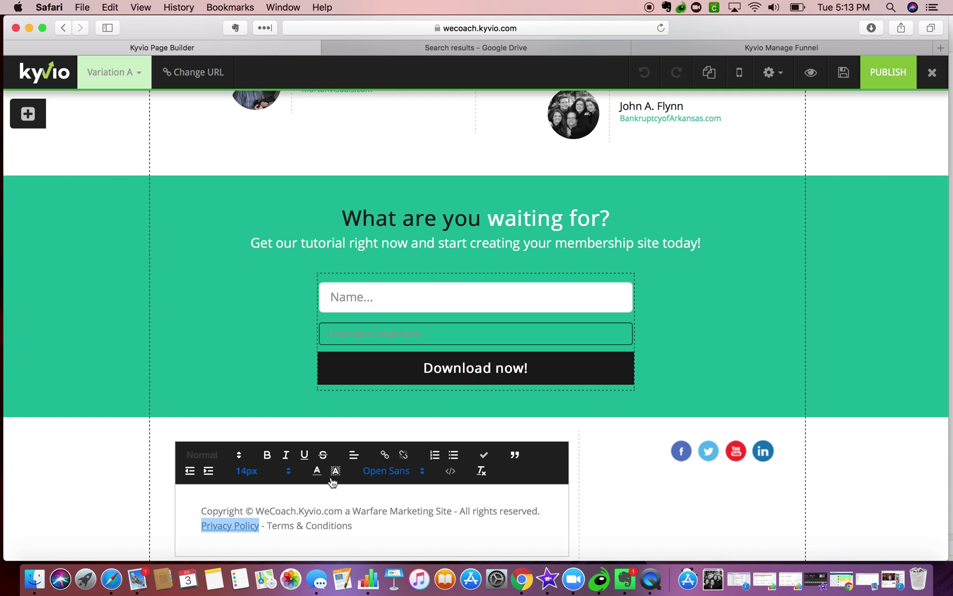
left_click_drag(268, 525, 350, 525)
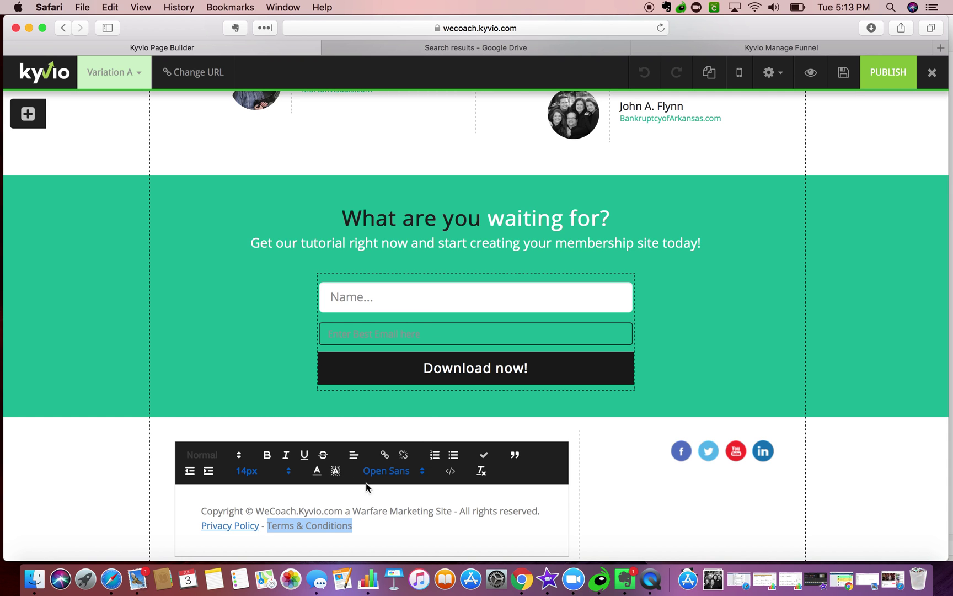
left_click(389, 456)
left_click(462, 131)
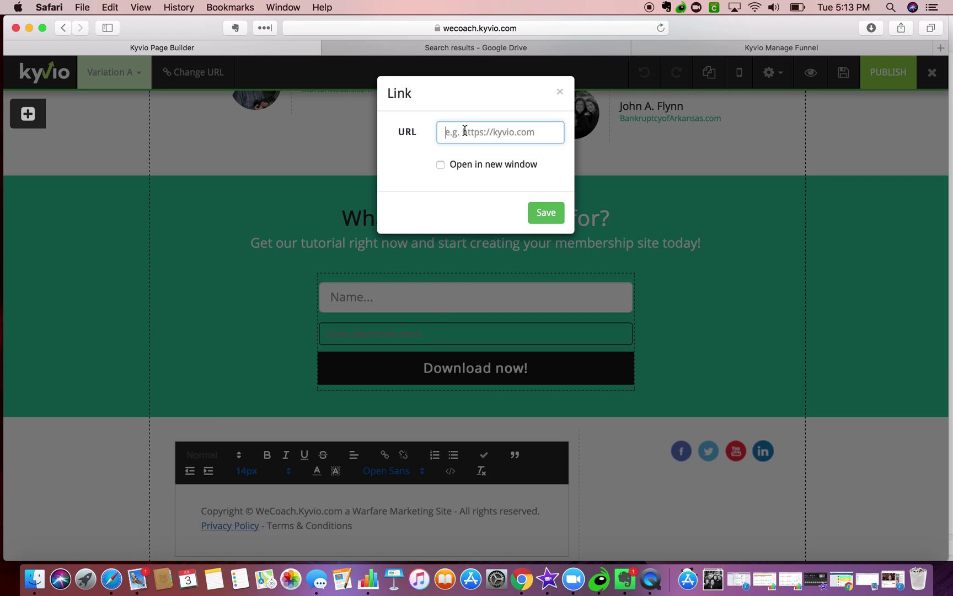
key("super+v")
left_click(441, 165)
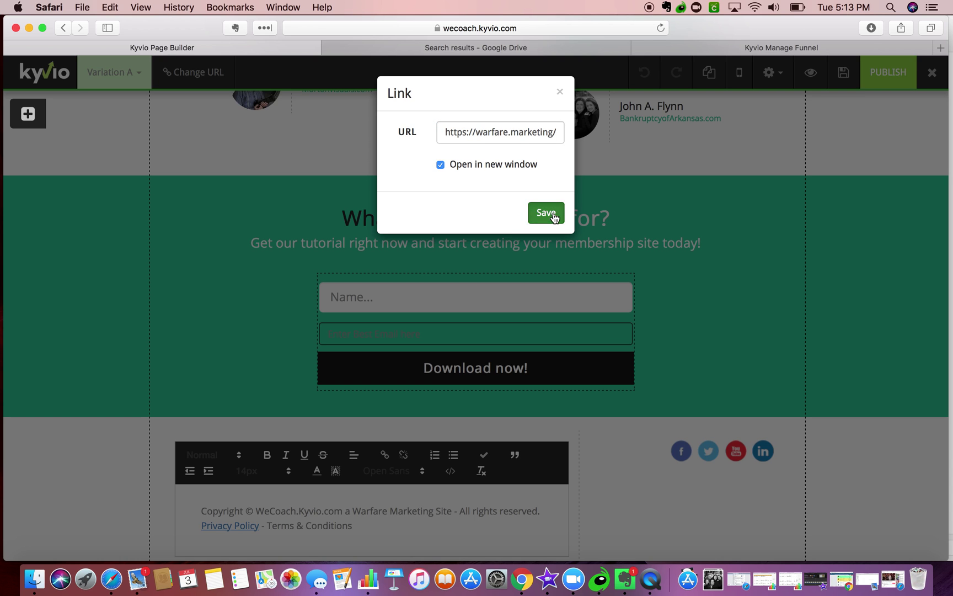
left_click(554, 214)
- Scroll through the opt-in page to review the headline, form, logos and bonus sections
scroll(247, 395, "up", 2)
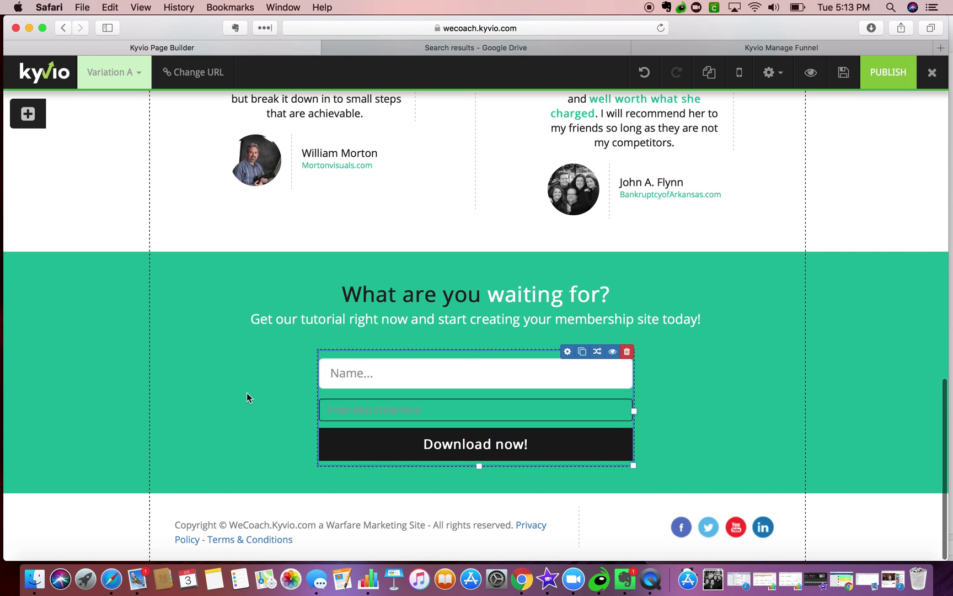
scroll(497, 212, "up", 6)
scroll(497, 216, "up", 8)
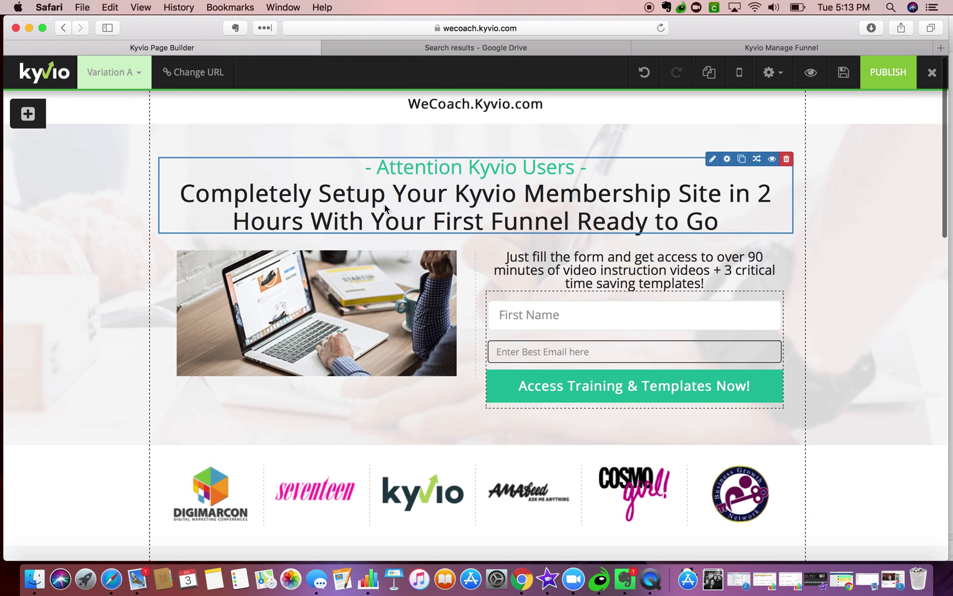
scroll(406, 211, "down", 4)
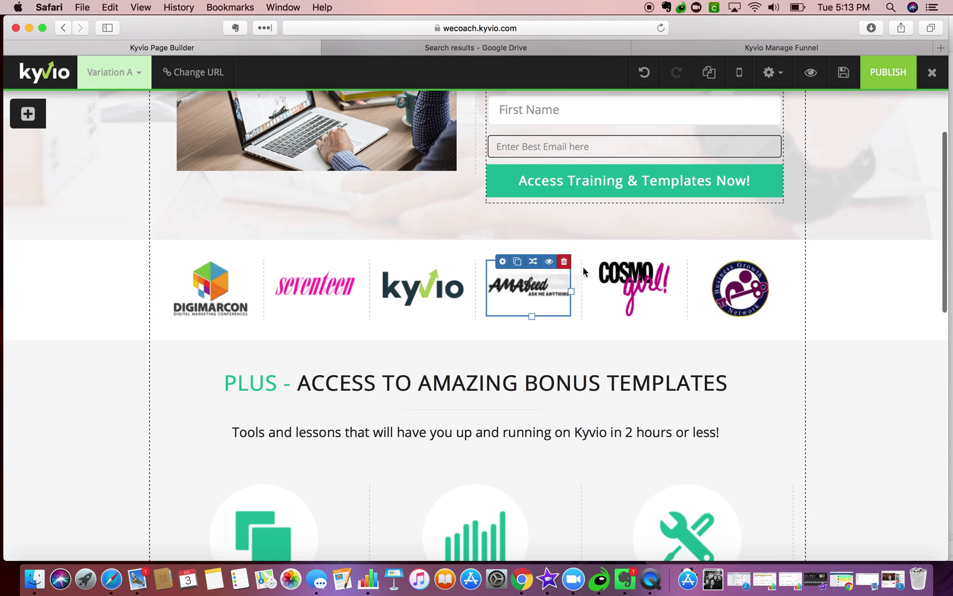
scroll(325, 378, "down", 4)
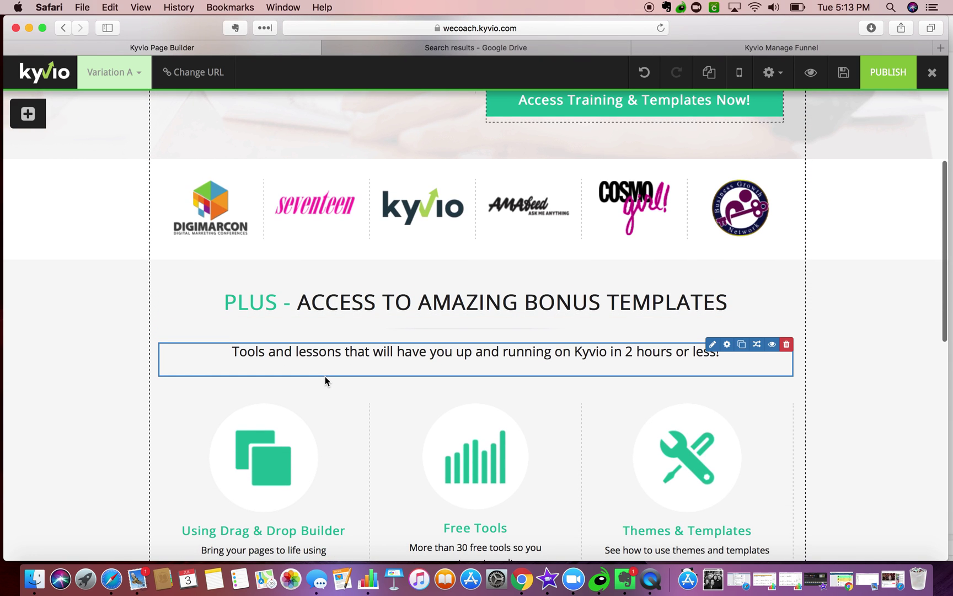
scroll(325, 376, "down", 6)
scroll(324, 376, "up", 5)
scroll(325, 376, "up", 4)
scroll(325, 376, "down", 3)
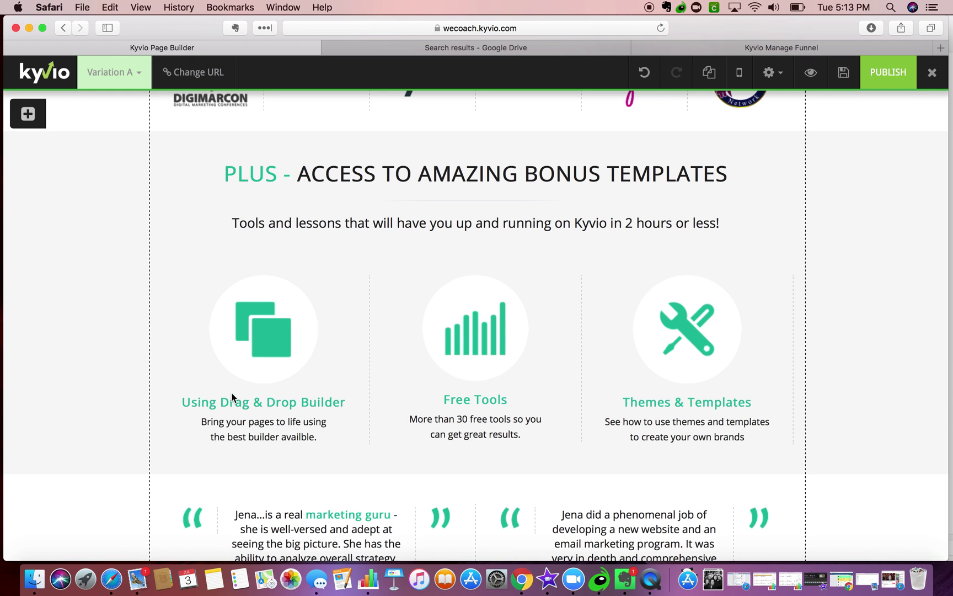
- Rename the first bonus column heading to 'Quick Detailed Videos'
left_click(287, 396)
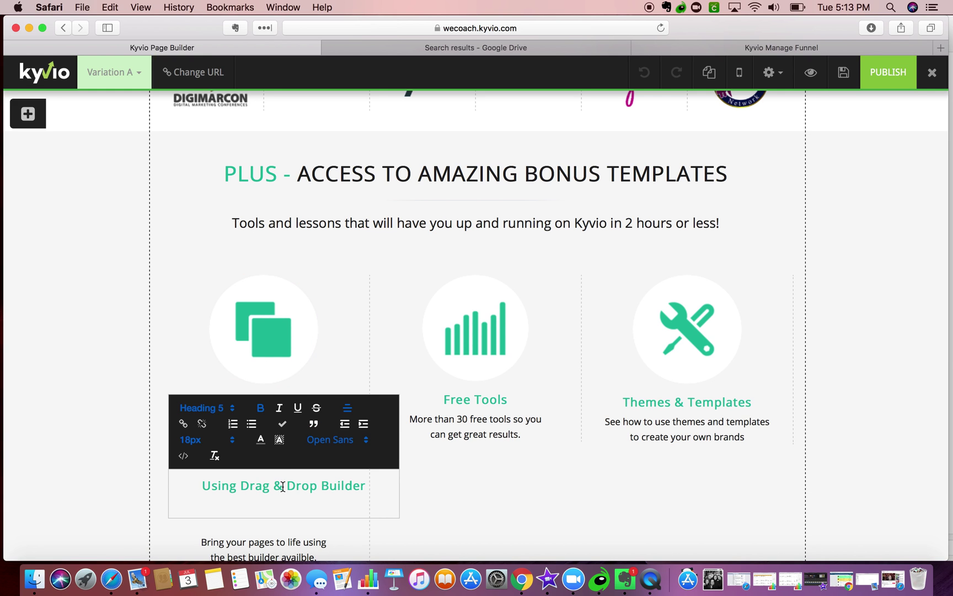
scroll(280, 487, "down", 3)
triple_click(280, 338)
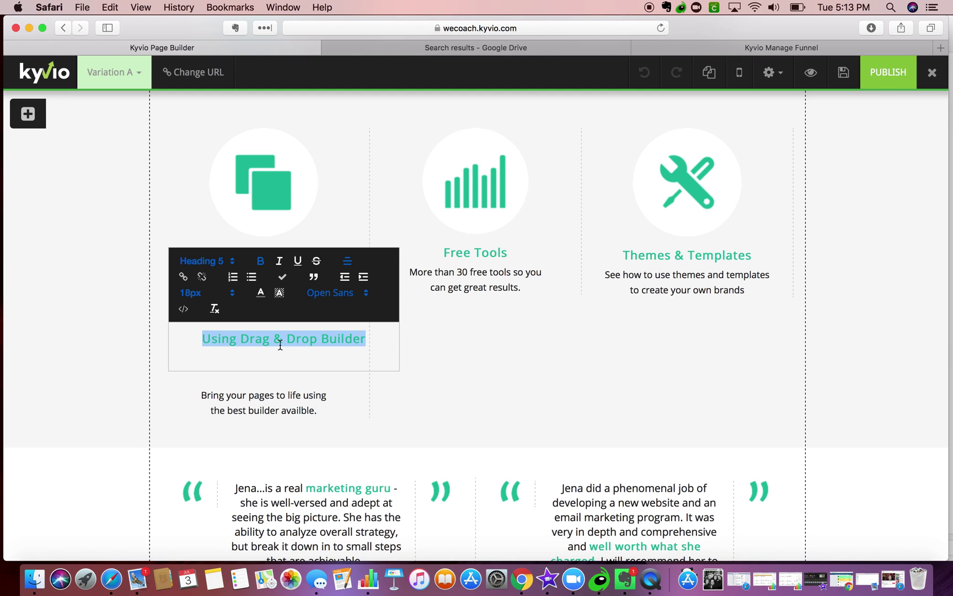
type("Quick video")
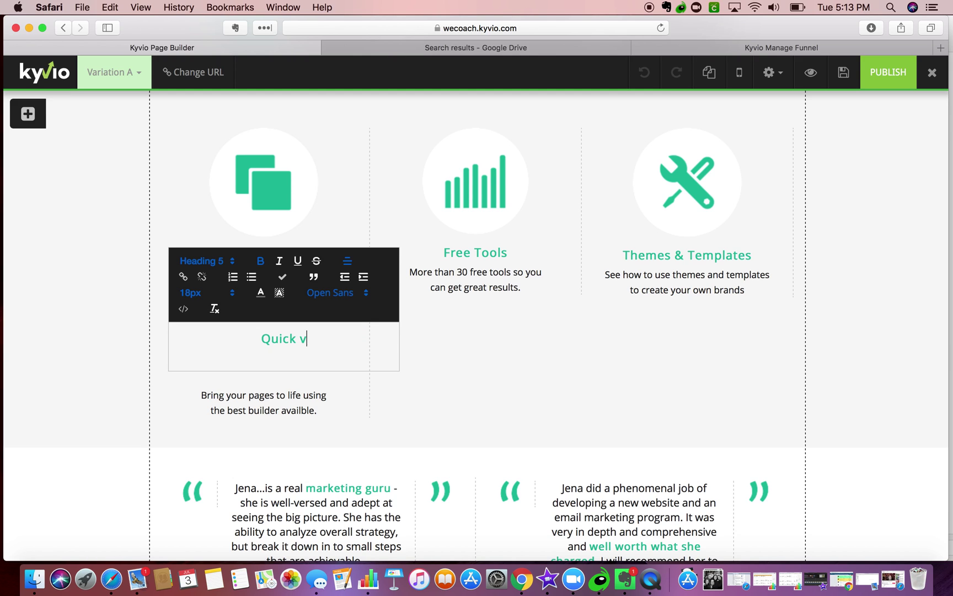
key("BackSpace")
key("BackSpace")
key("BackSpace")
key("BackSpace")
key("BackSpace")
type("Videos")
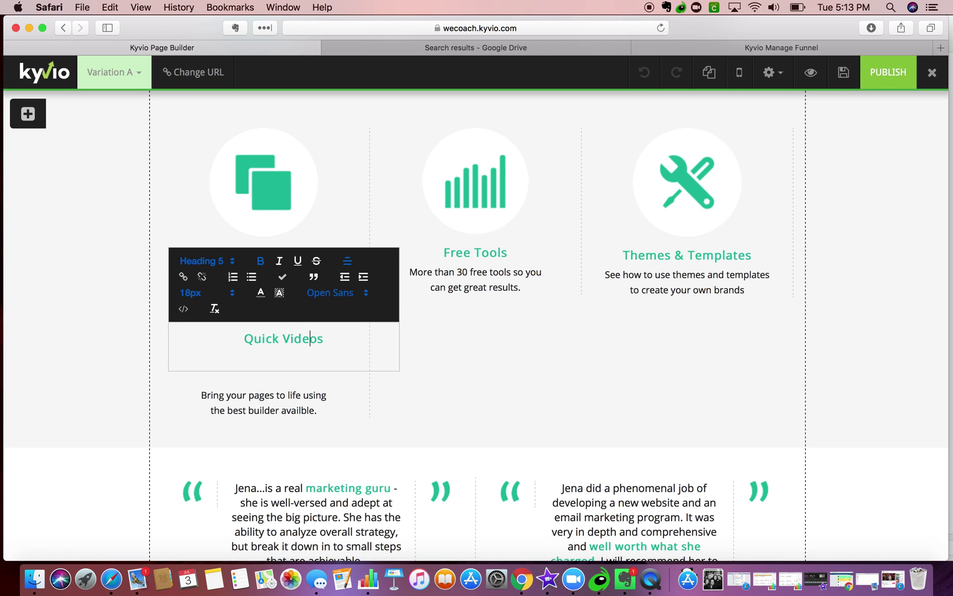
type("Detailed")
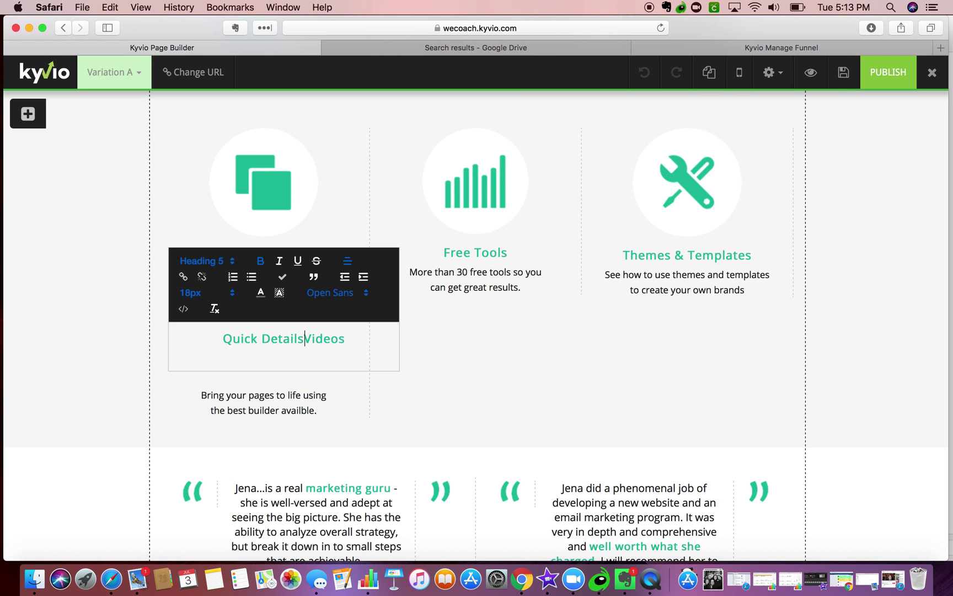
left_click(240, 397)
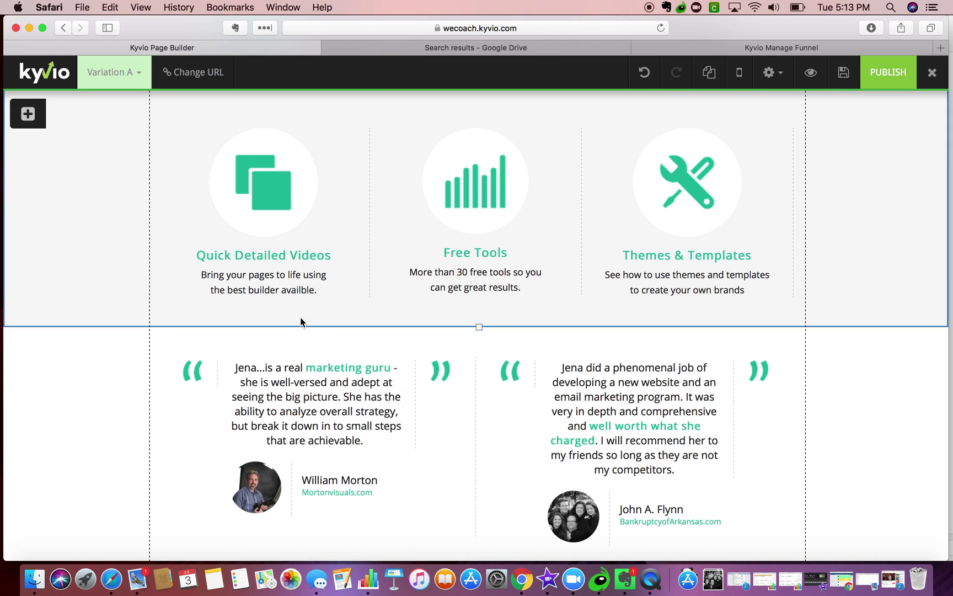
- Replace its description with 'Show you step by step how to set up your first membership site'
left_click(280, 274)
triple_click(324, 381)
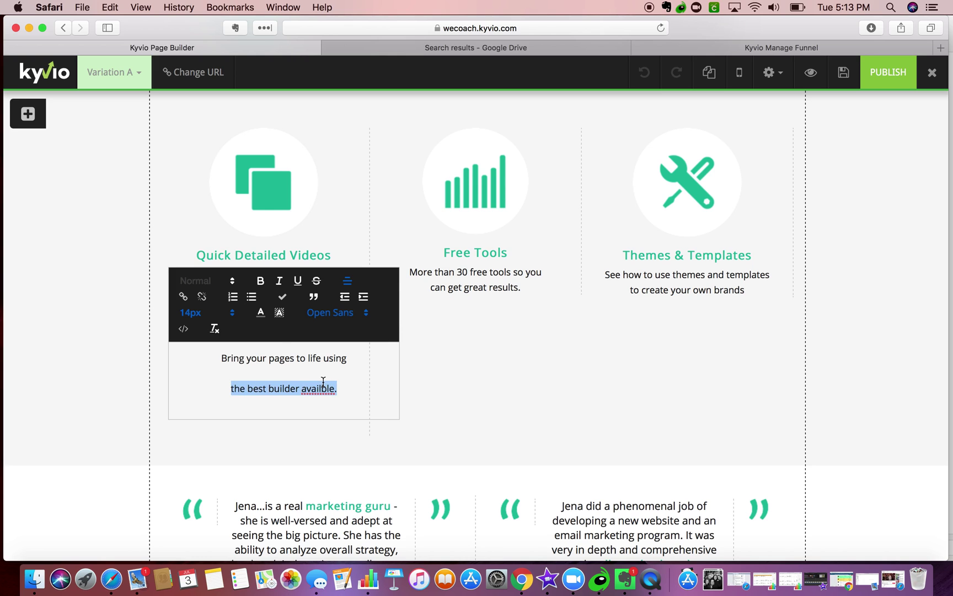
left_click(327, 381)
left_click_drag(343, 385, 223, 351)
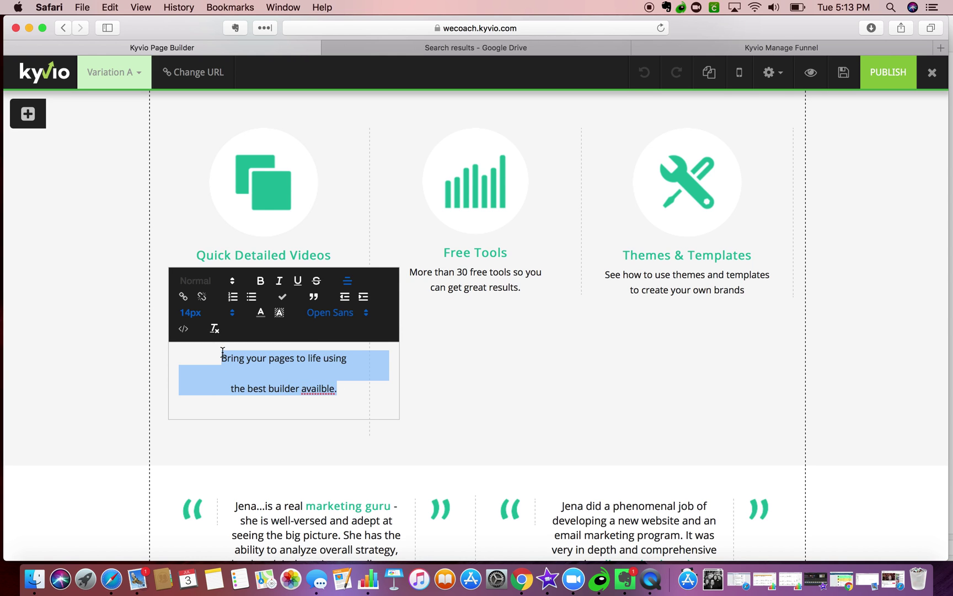
type("Show you step by step how to set up your first membership site")
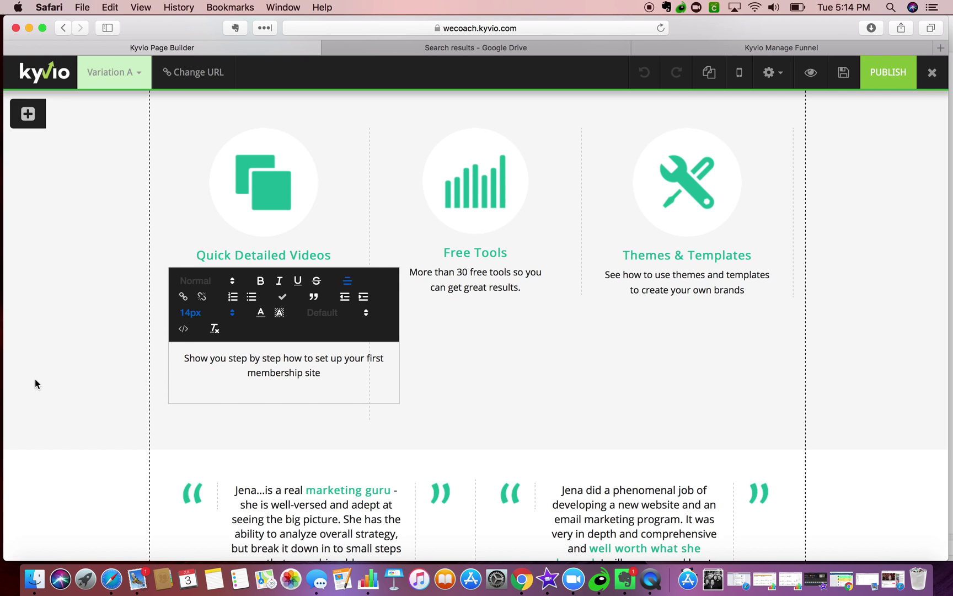
left_click(114, 351)
- Change the second column heading from 'Free Tools' to 'Free Templates'
mouse_move(493, 253)
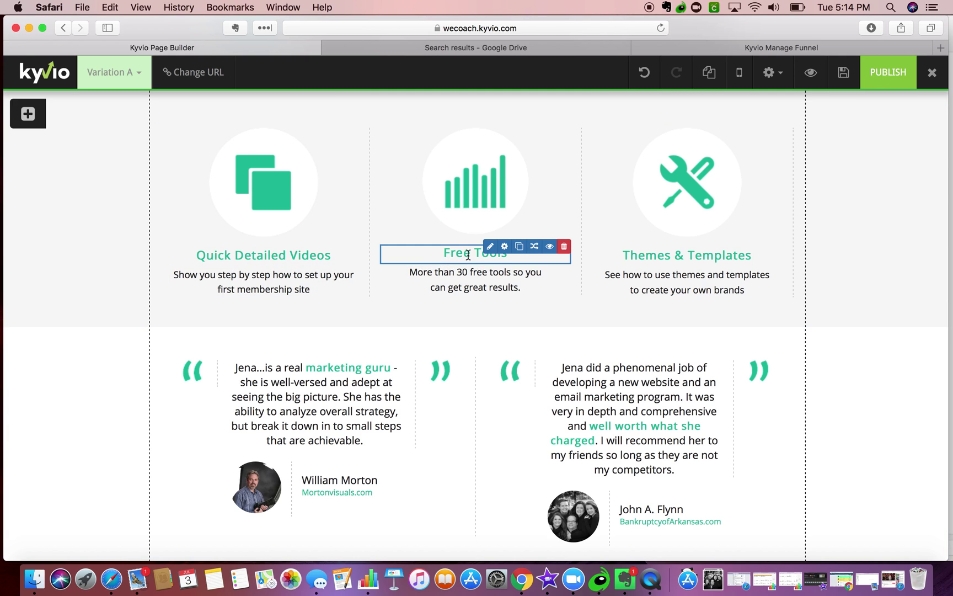
left_click(490, 247)
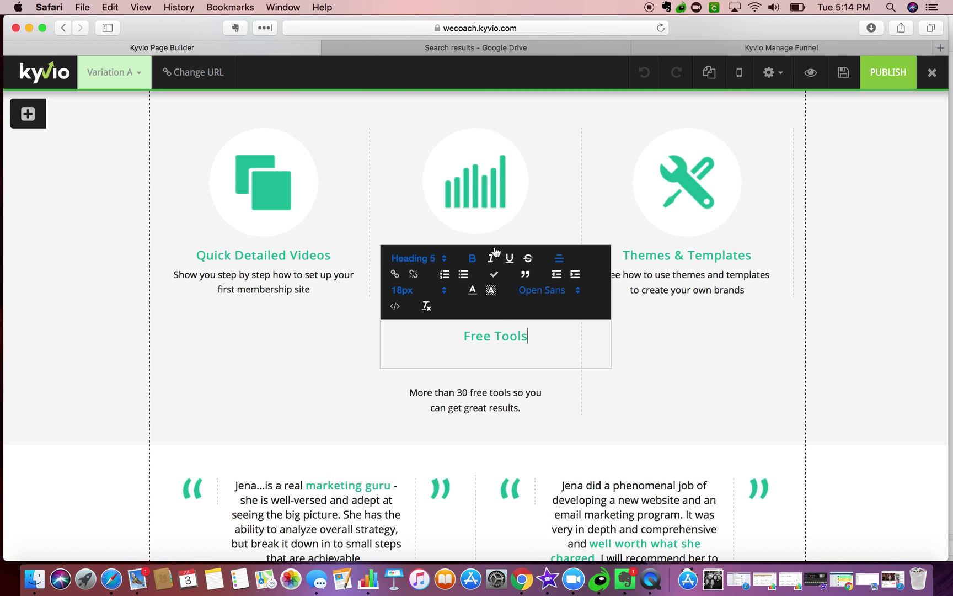
double_click(511, 335)
type("Templates")
left_click(478, 415)
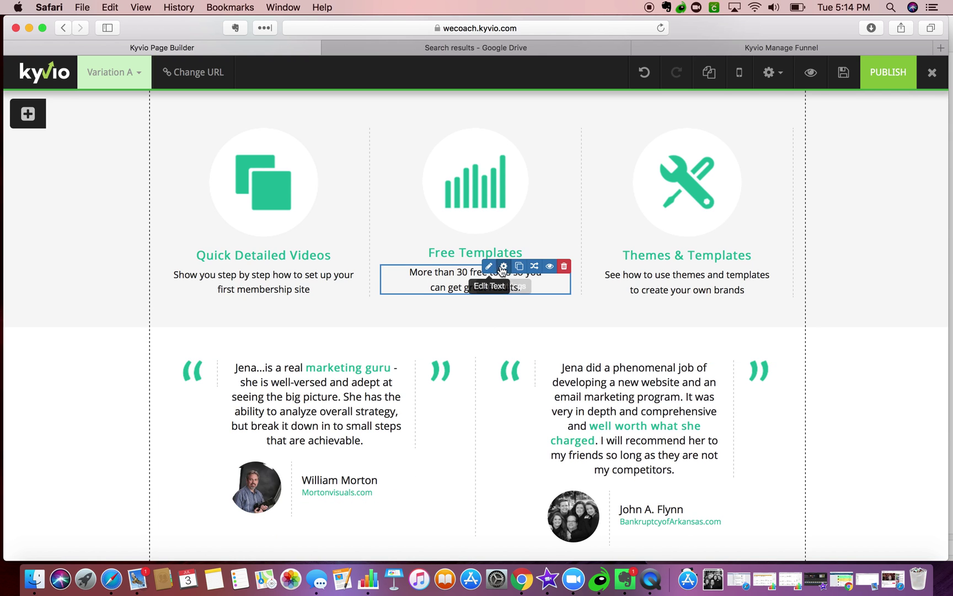
- Replace its description with 'Save hours by utilizing our Kyvio specific membership site templates'
left_click(496, 265)
triple_click(493, 379)
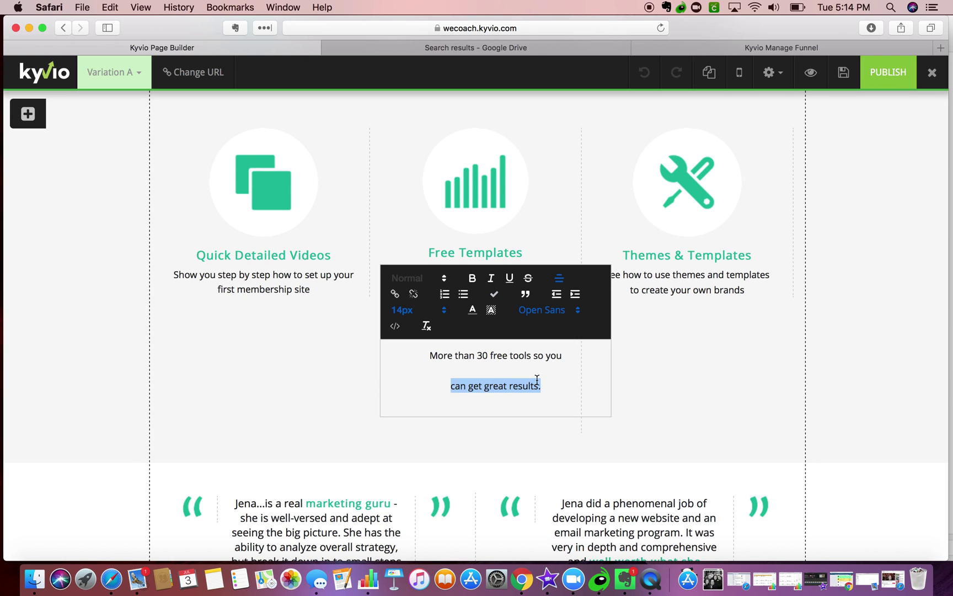
left_click_drag(538, 382, 389, 338)
type("Save hours by utel")
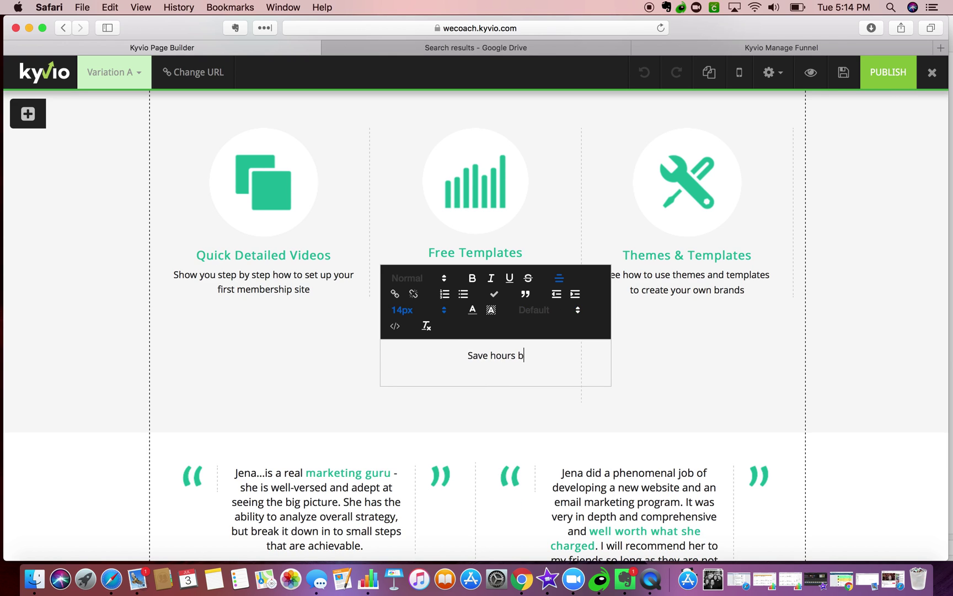
key("BackSpace")
key("BackSpace")
type("ilizing our ")
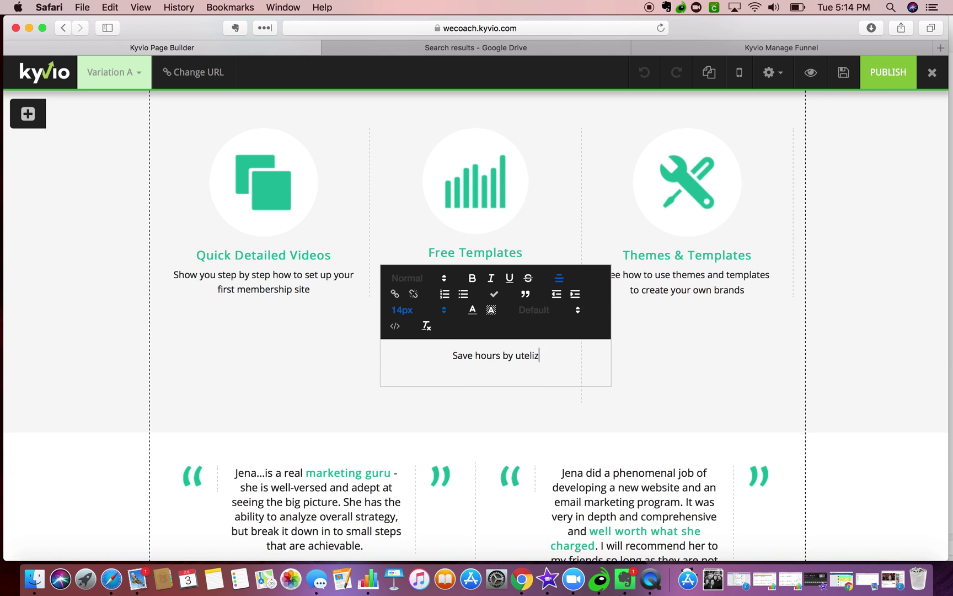
type("Kyvio specific memb")
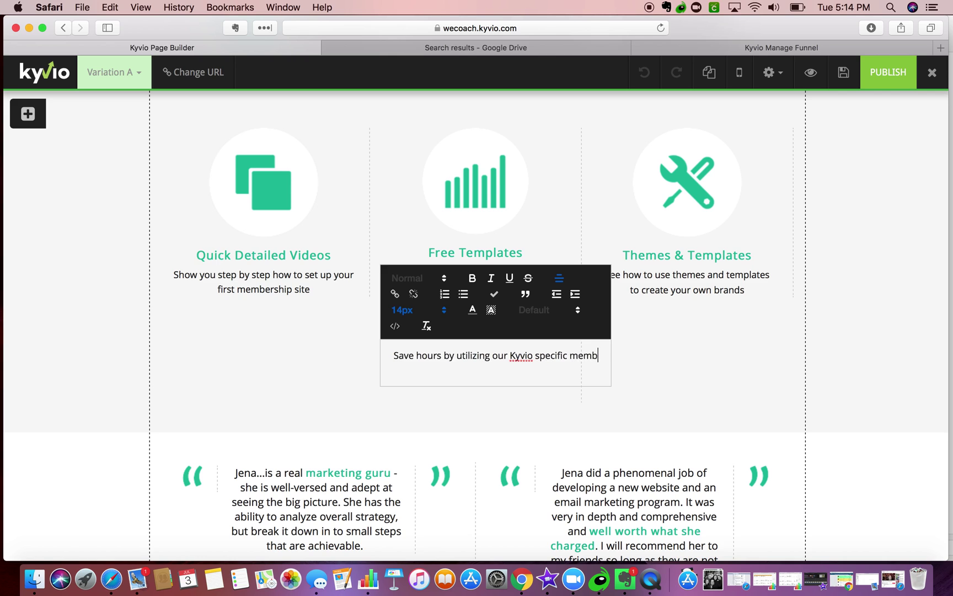
type("ership site templates")
left_click(682, 377)
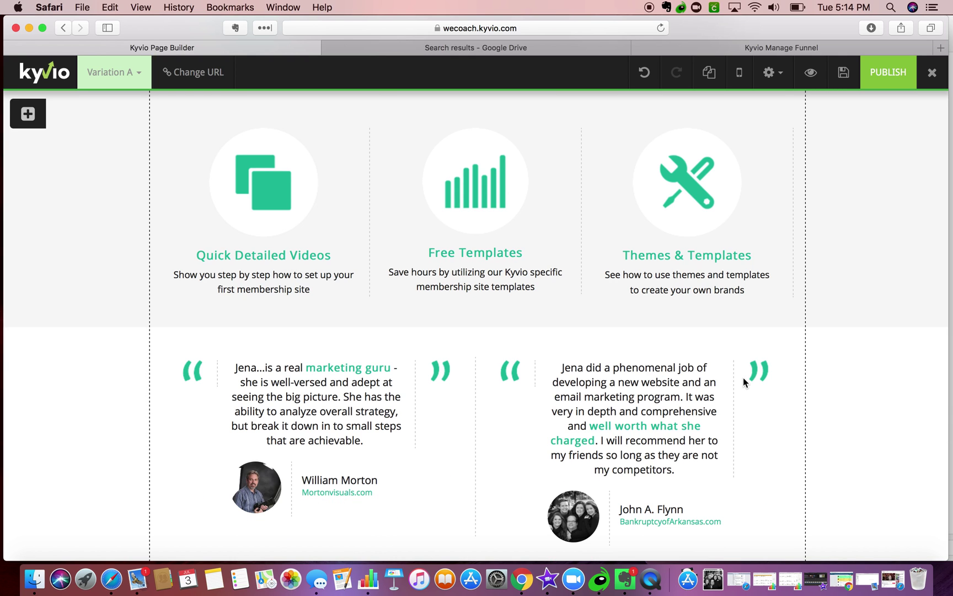
left_click(709, 255)
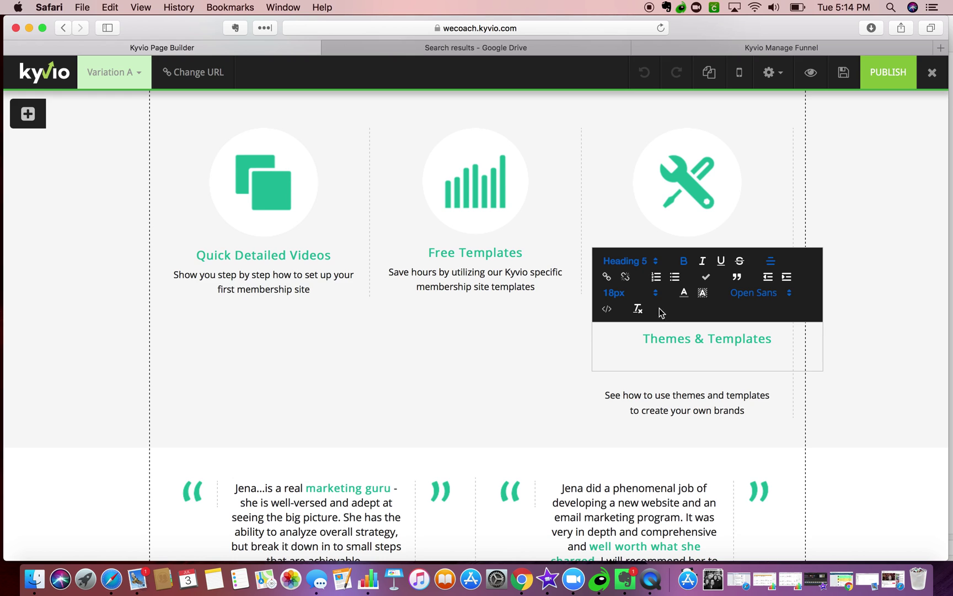
- Rename the third column heading to 'Tips, Tricks & Hacks'
triple_click(695, 339)
type("Tips, Tricks")
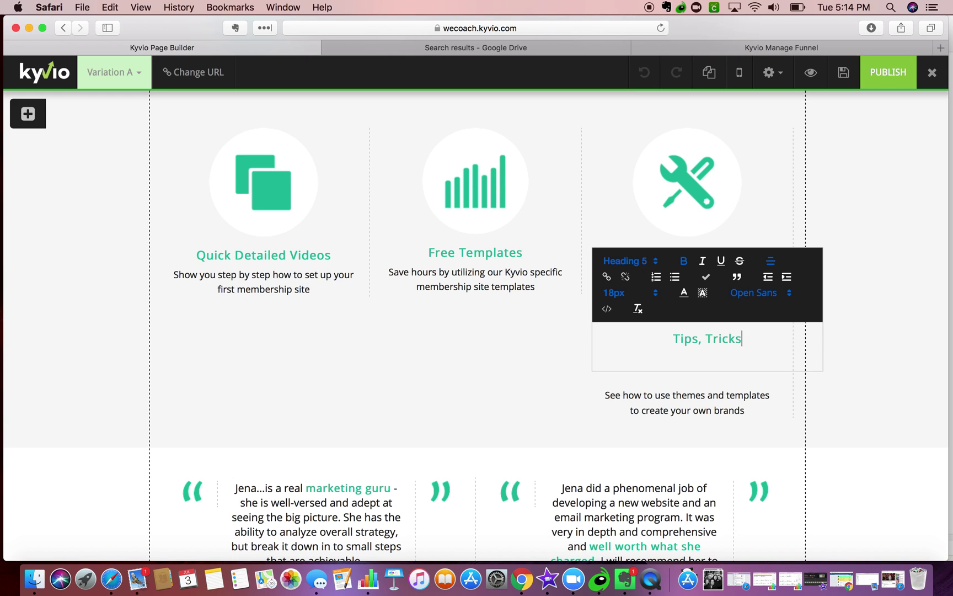
type(" & Hacks")
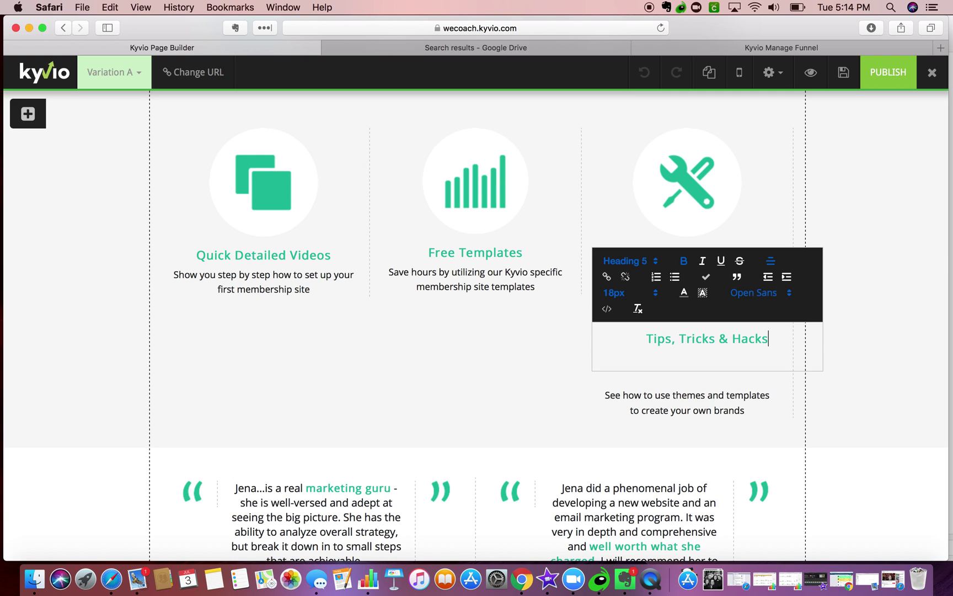
left_click(577, 345)
- Replace its description with 'Secrets to driving initial traffic to get your first 10 leads today'
left_click(703, 276)
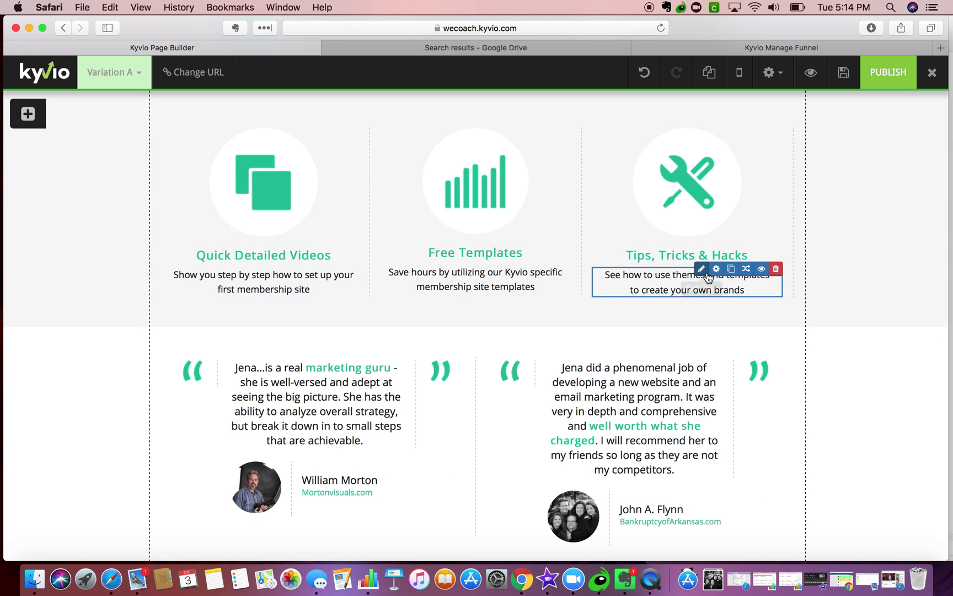
left_click(703, 276)
triple_click(686, 387)
left_click(741, 388)
left_click_drag(763, 389, 592, 348)
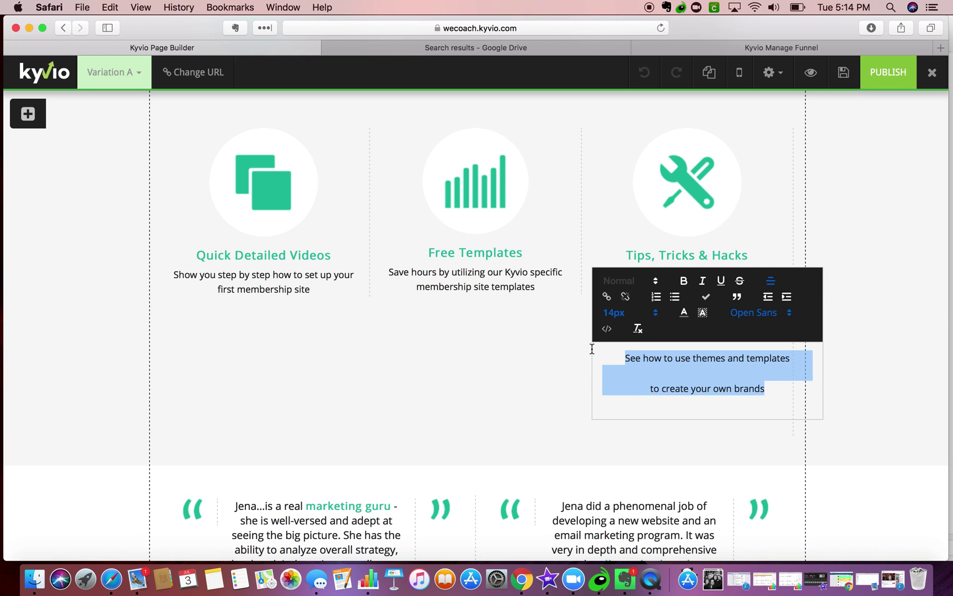
type("Secrets to driving initial traffic to get your f")
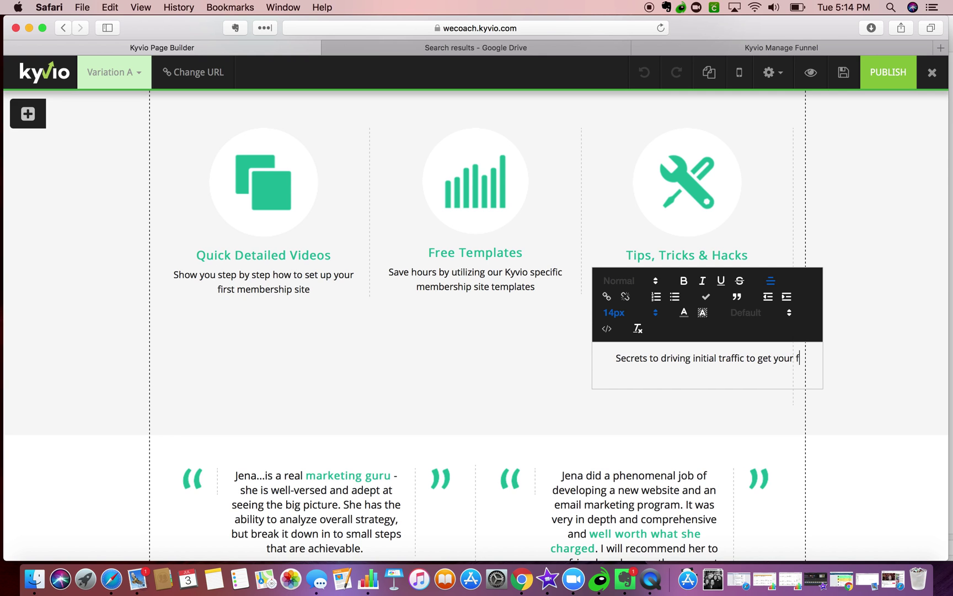
type("irst sal")
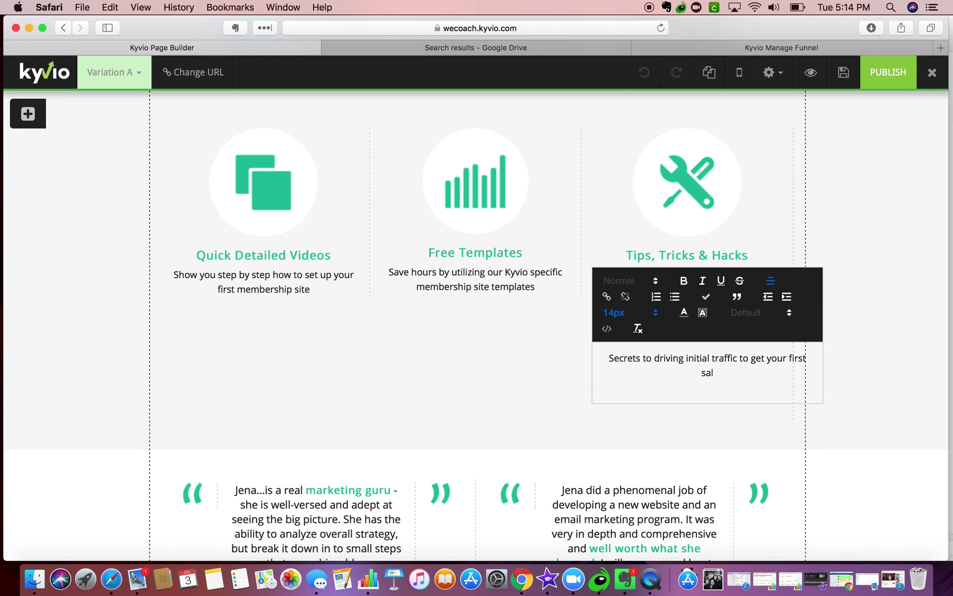
key("BackSpace")
key("BackSpace")
key("BackSpace")
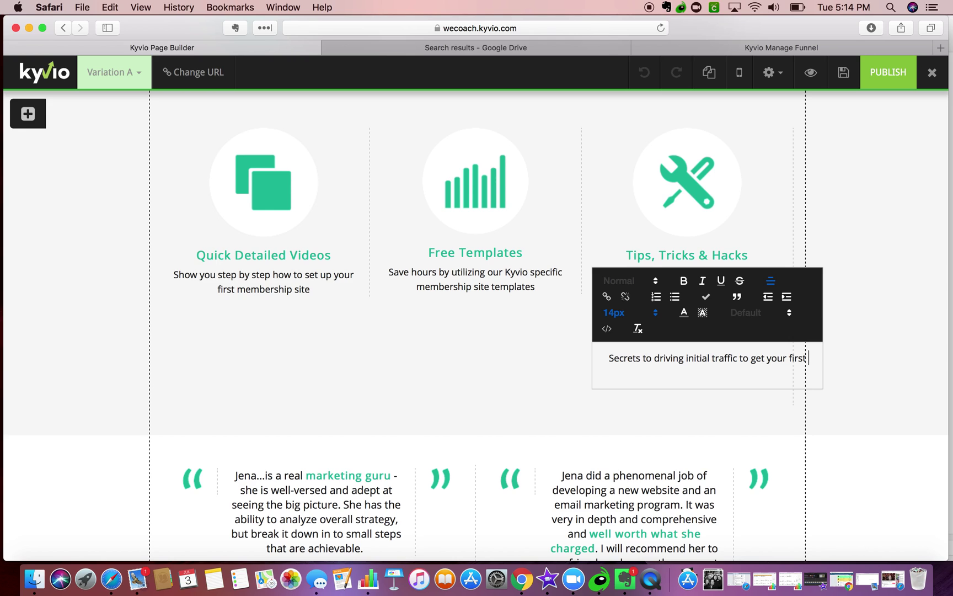
type("1")
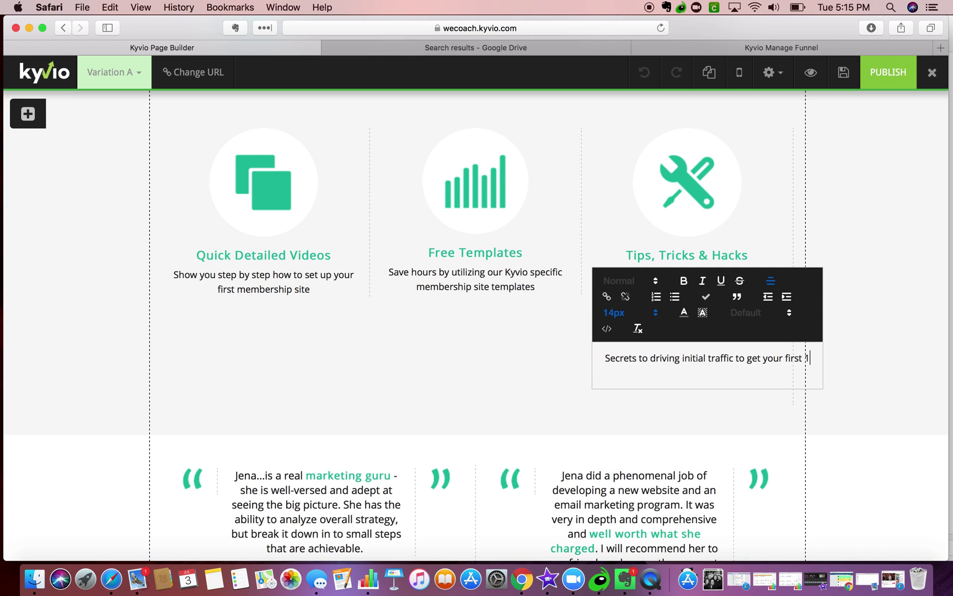
type("0 leads today")
left_click(499, 351)
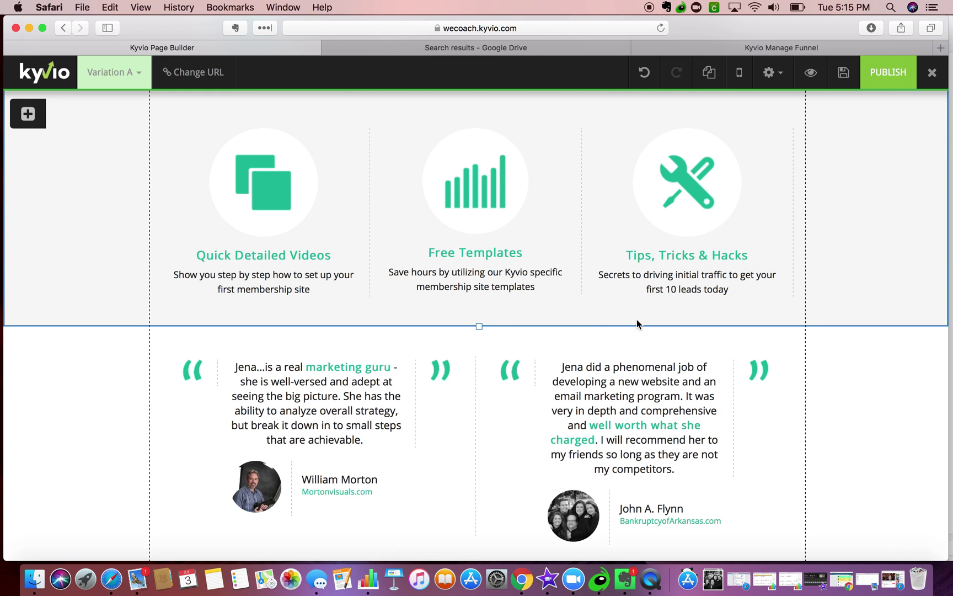
scroll(637, 320, "up", 3)
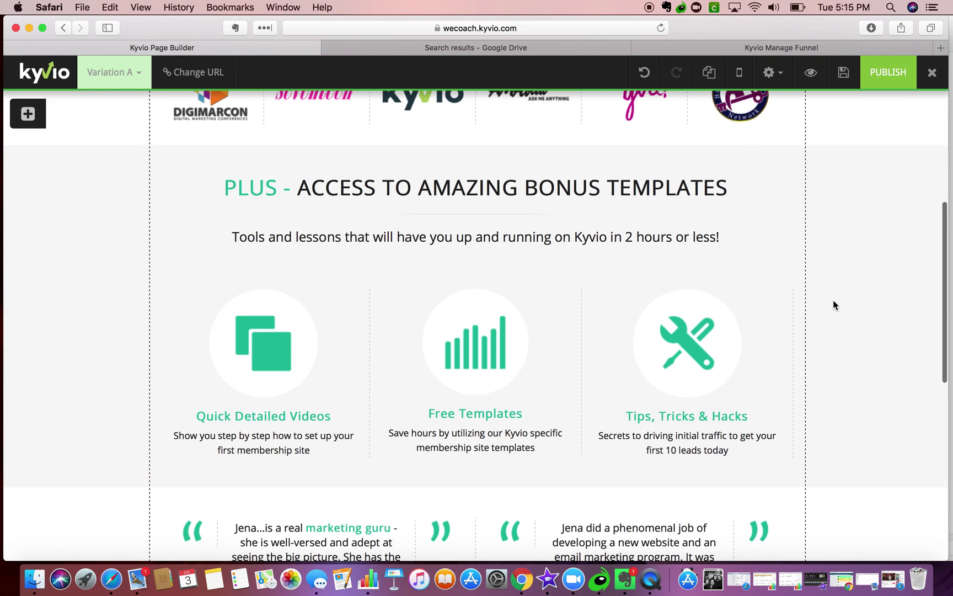
scroll(834, 300, "up", 3)
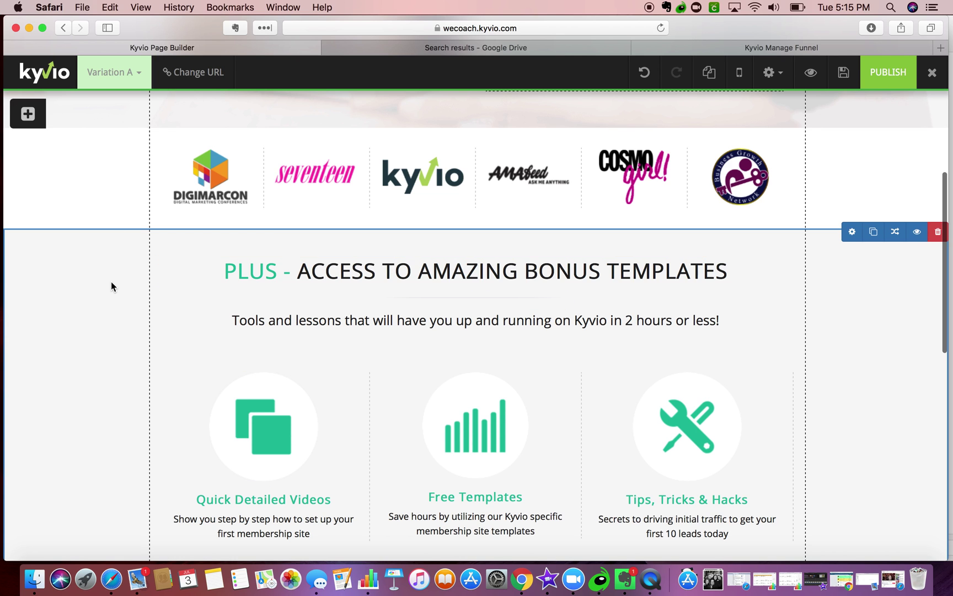
scroll(111, 286, "down", 5)
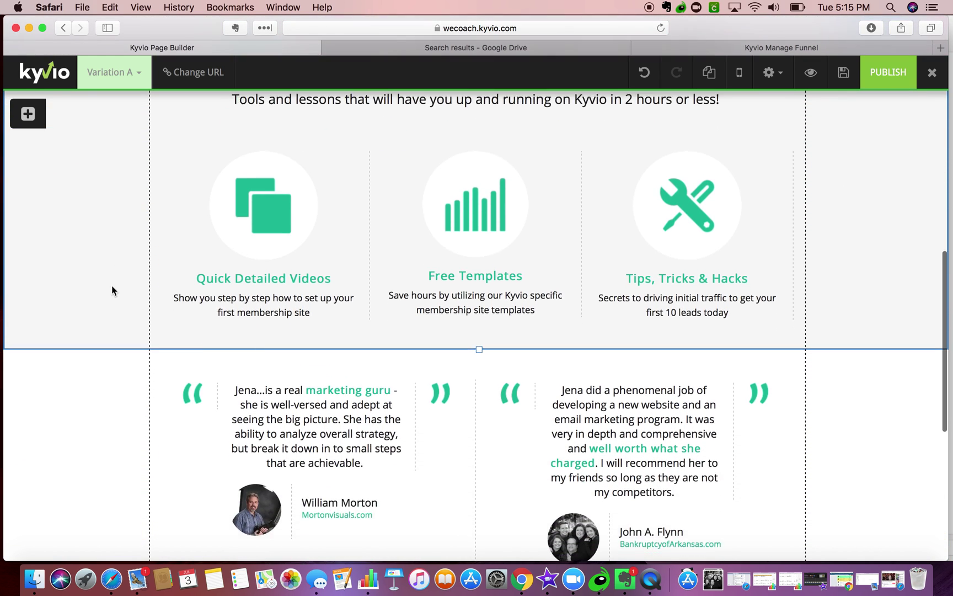
scroll(111, 285, "down", 6)
scroll(112, 285, "up", 20)
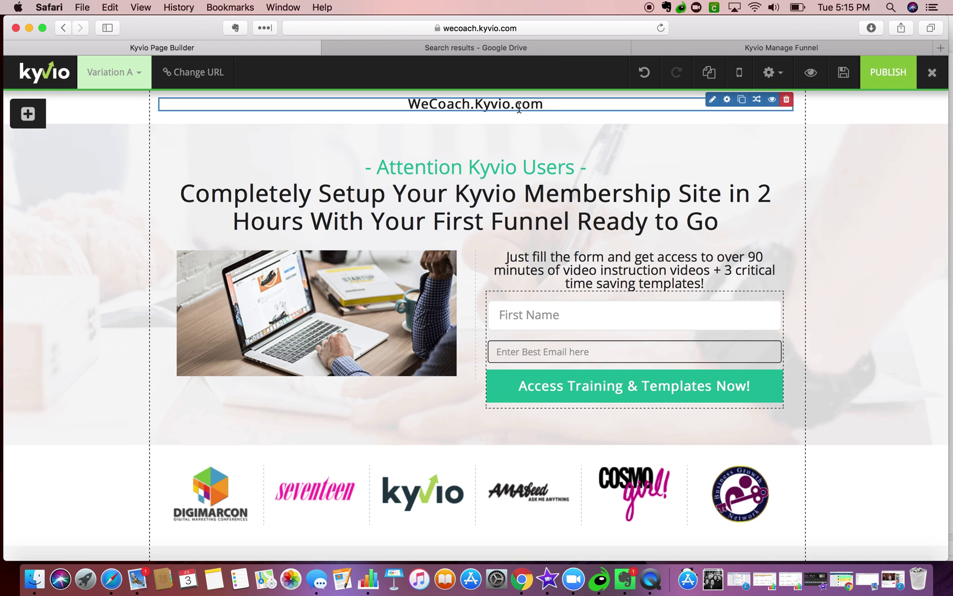
- In Page Options, change the page title to 'Setup Kyvio in 2 Hours', leaving no campaign chosen
left_click(789, 72)
left_click(742, 98)
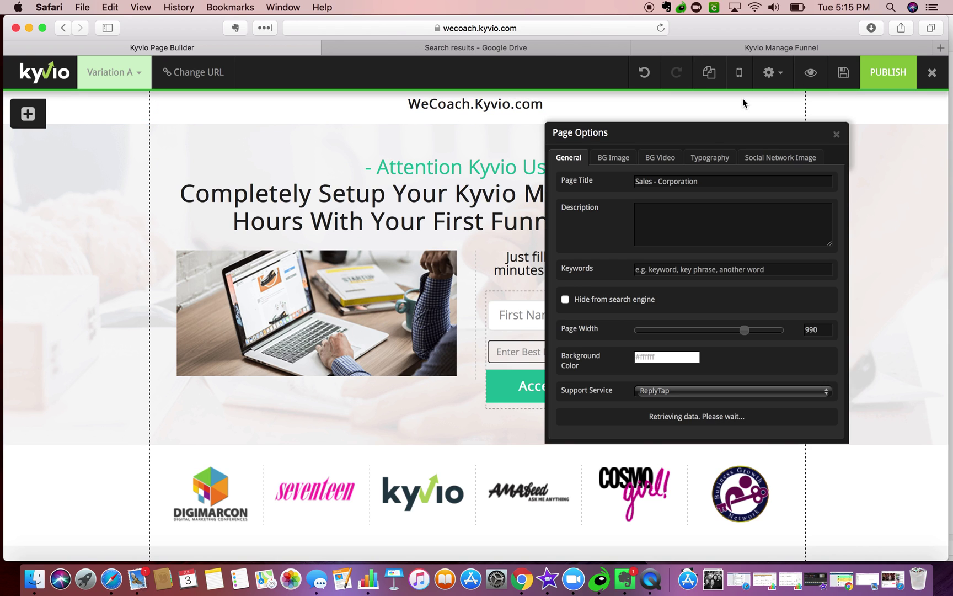
triple_click(686, 181)
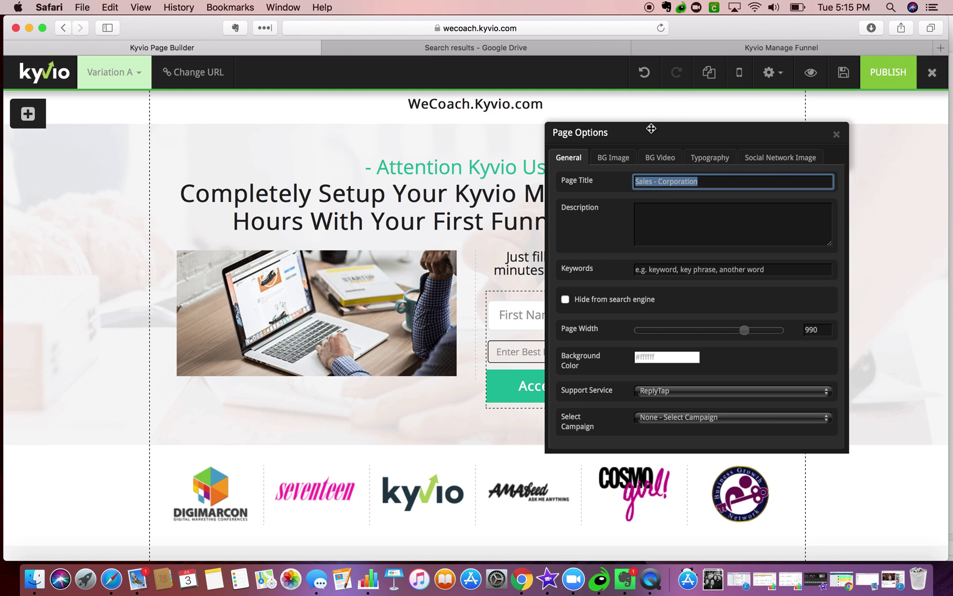
type("Setup Kyvio in 2 Hours")
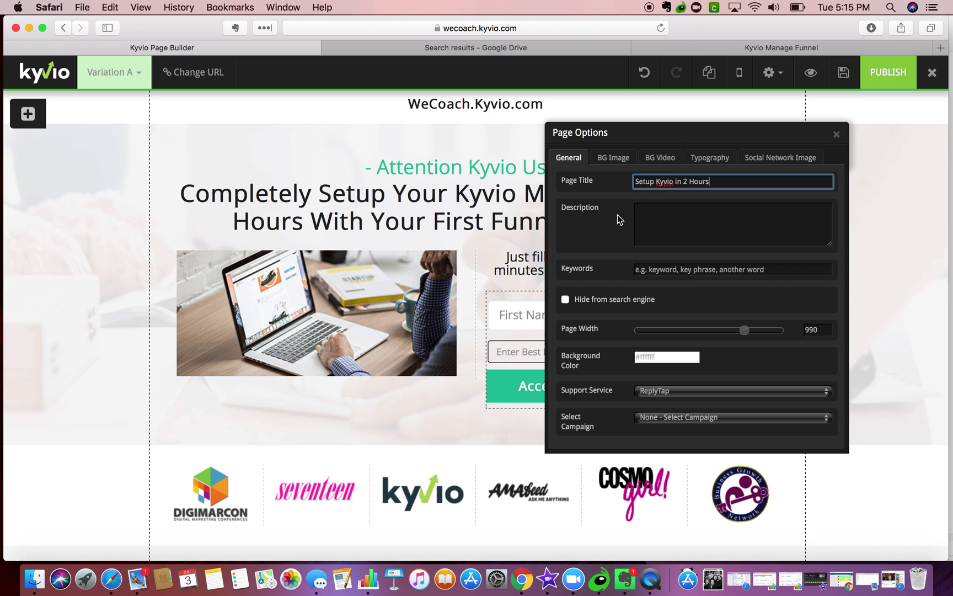
scroll(601, 326, "down", 3)
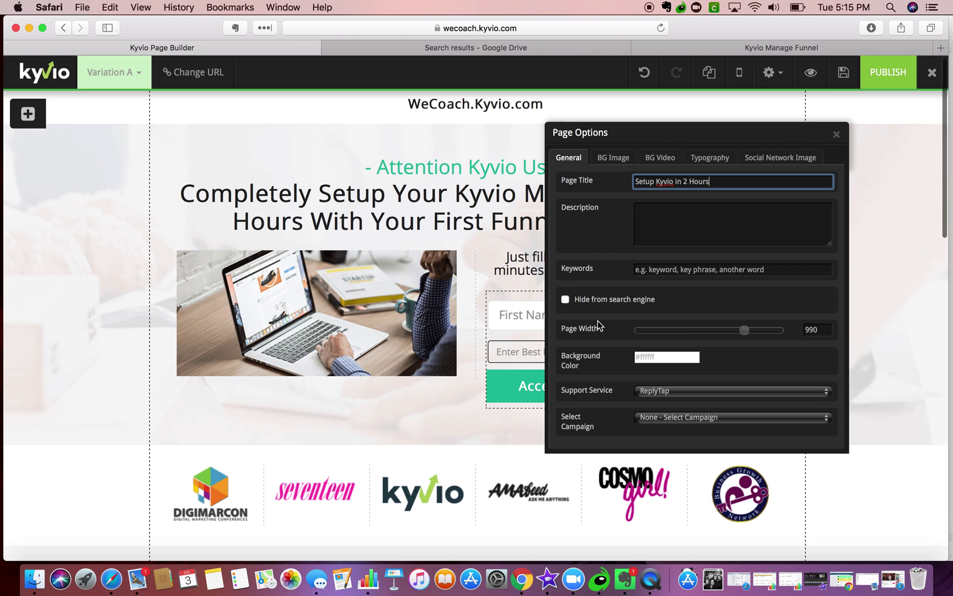
left_click(683, 417)
left_click(610, 402)
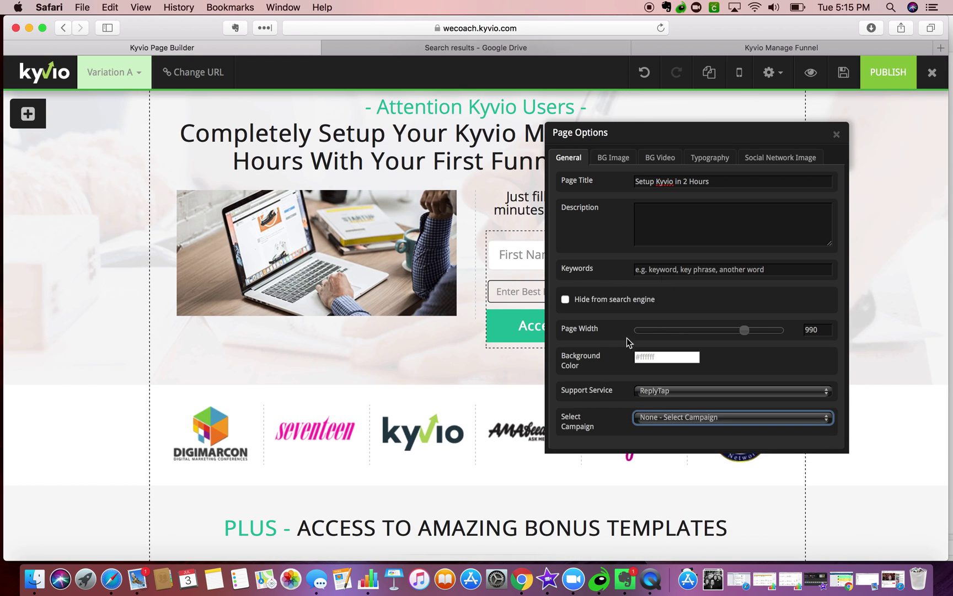
- Choose the laptop photo as the social sharing image and close Page Options
left_click(614, 158)
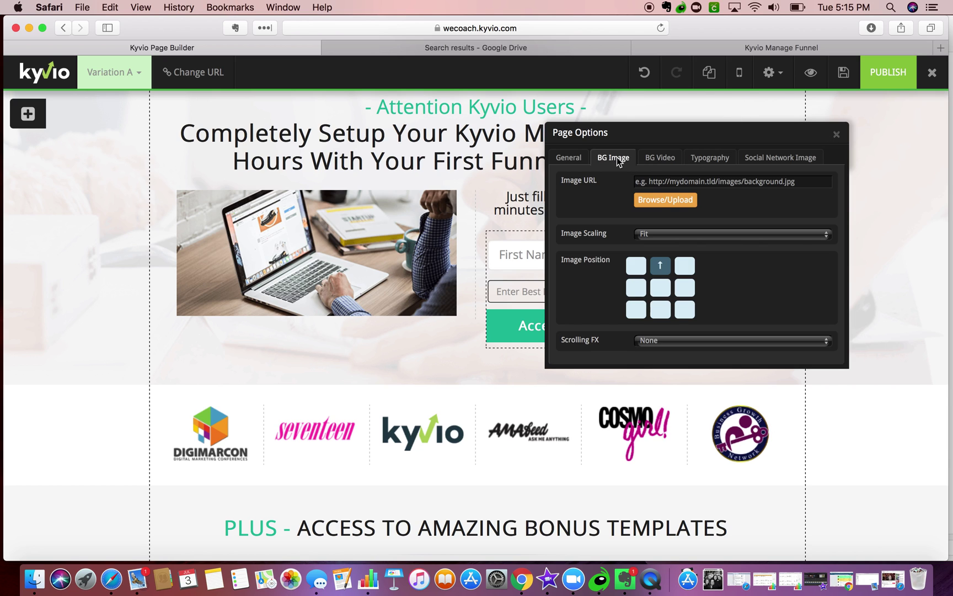
left_click(801, 160)
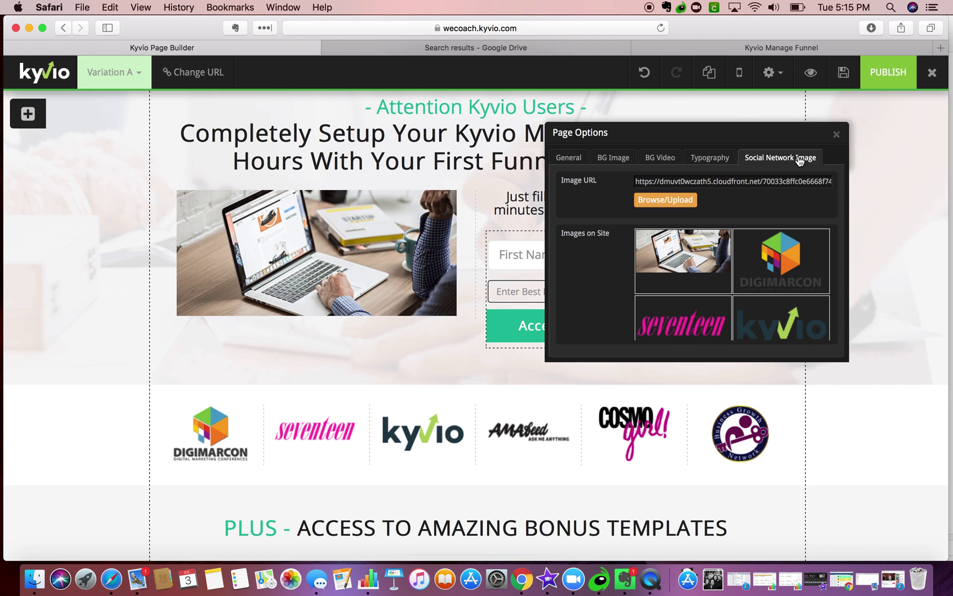
scroll(766, 232, "down", 3)
scroll(765, 215, "up", 1)
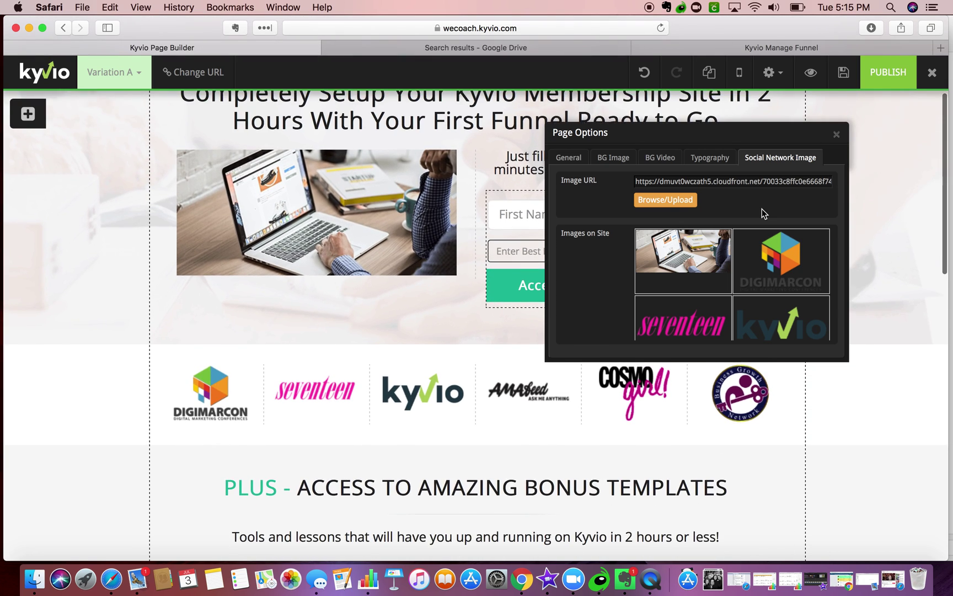
left_click(674, 256)
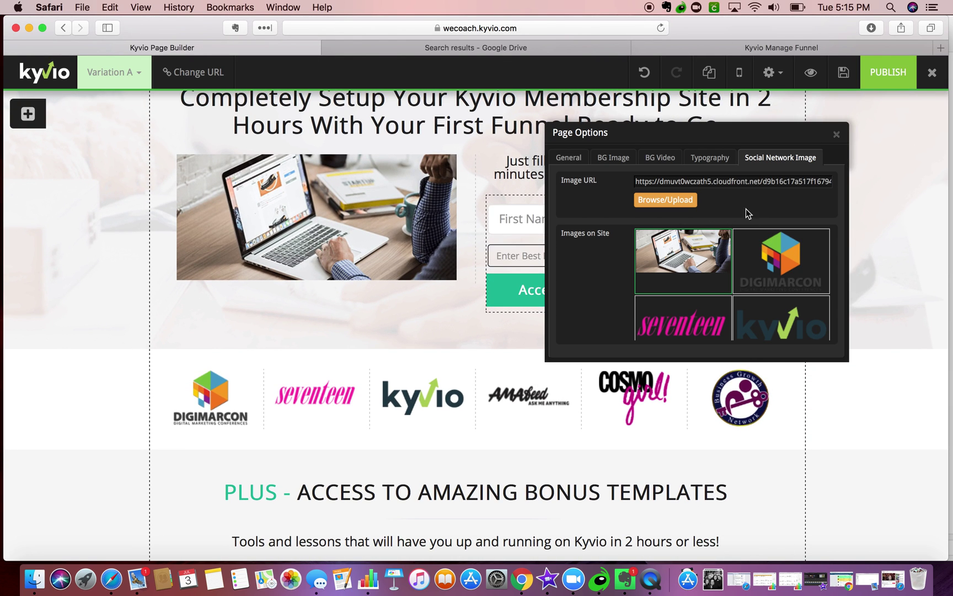
left_click(836, 134)
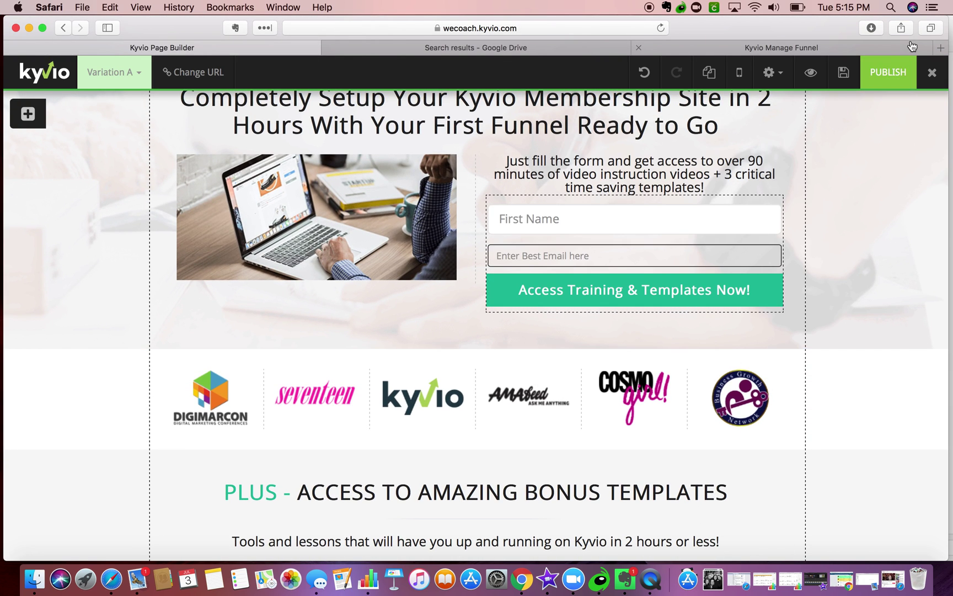
- Save and publish the page, then load its live URL without '?preview=true&variant=0'
left_click(845, 75)
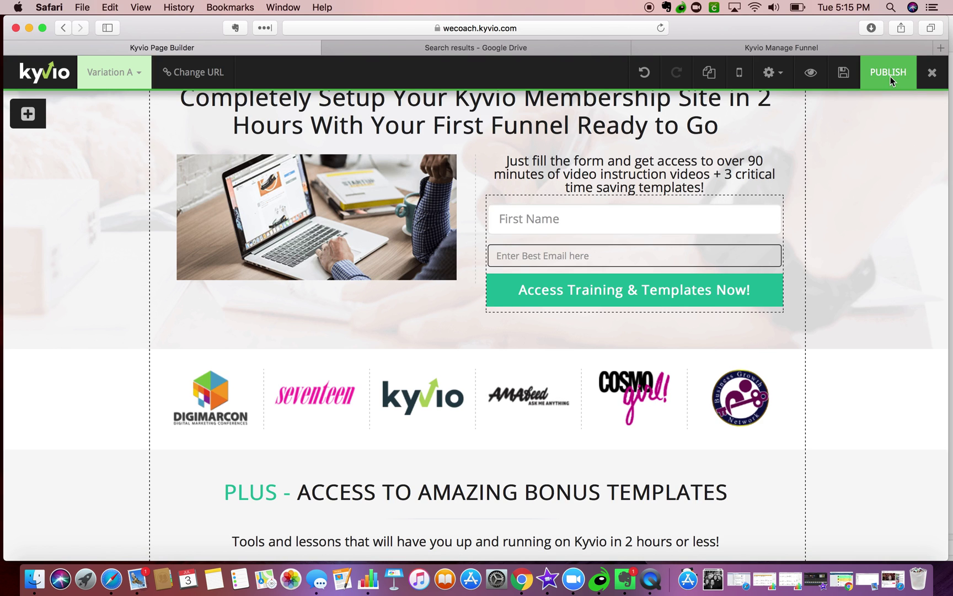
left_click(889, 78)
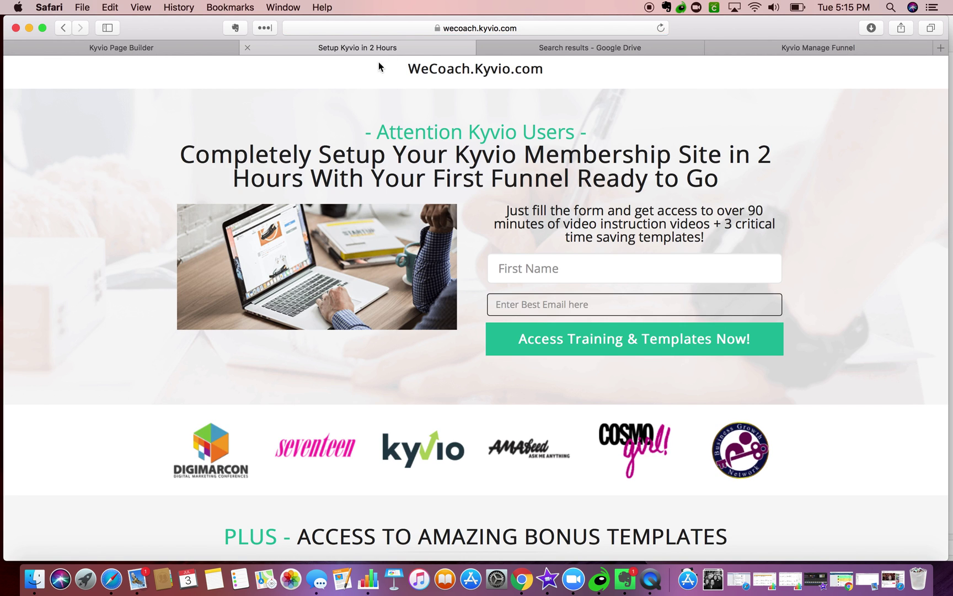
left_click(373, 28)
left_click(438, 30)
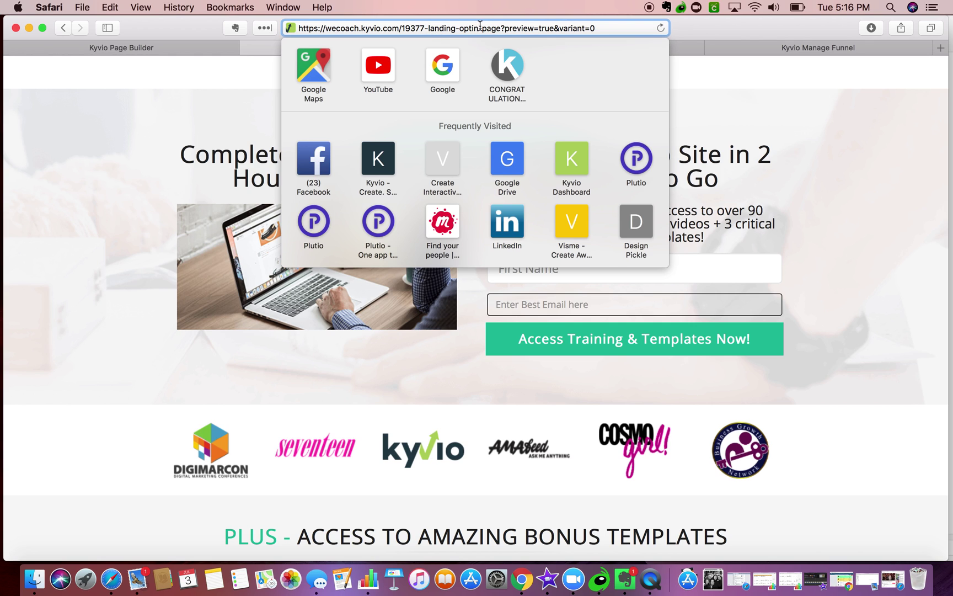
left_click_drag(502, 28, 674, 45)
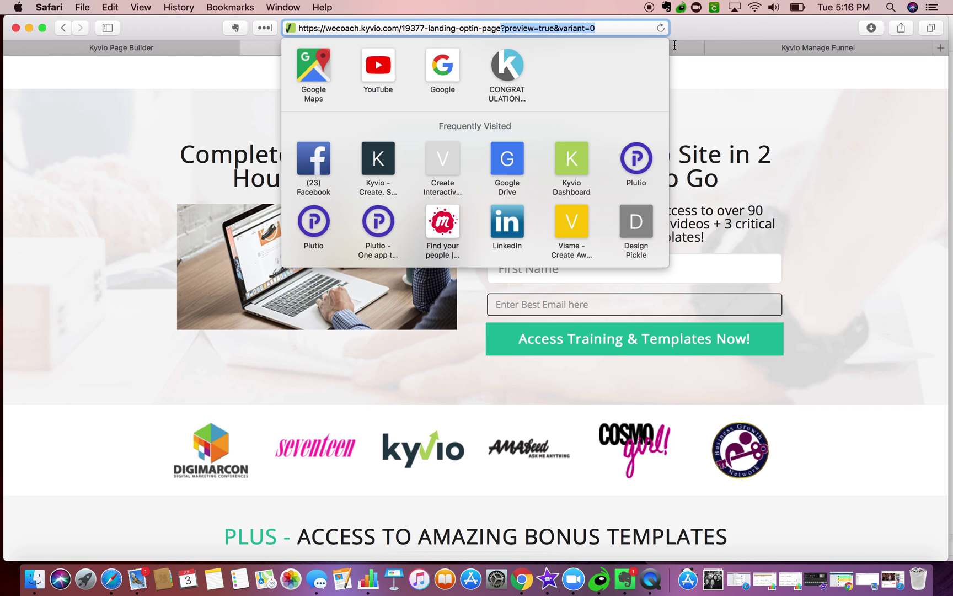
key("BackSpace")
key("Return")
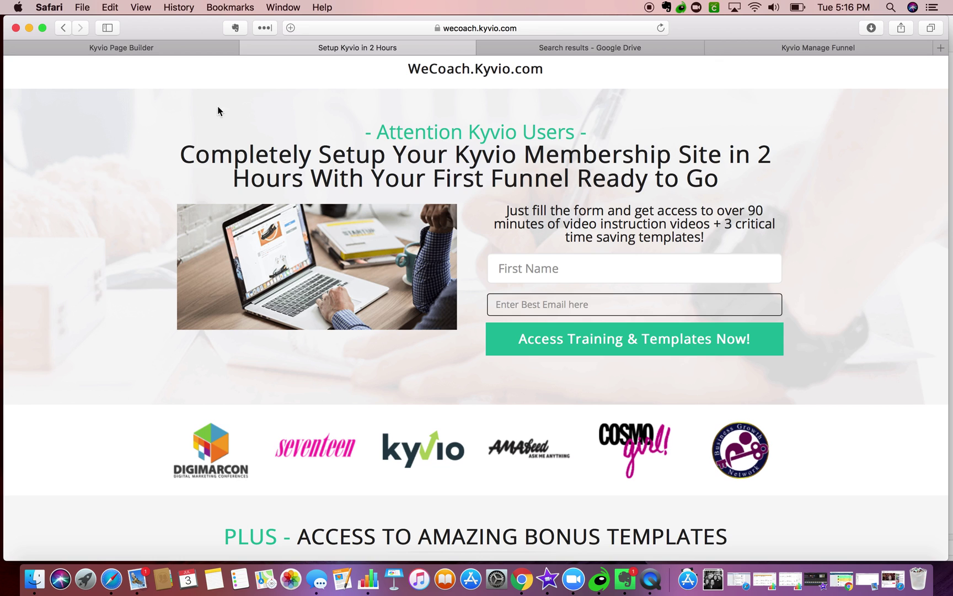
scroll(274, 167, "down", 5)
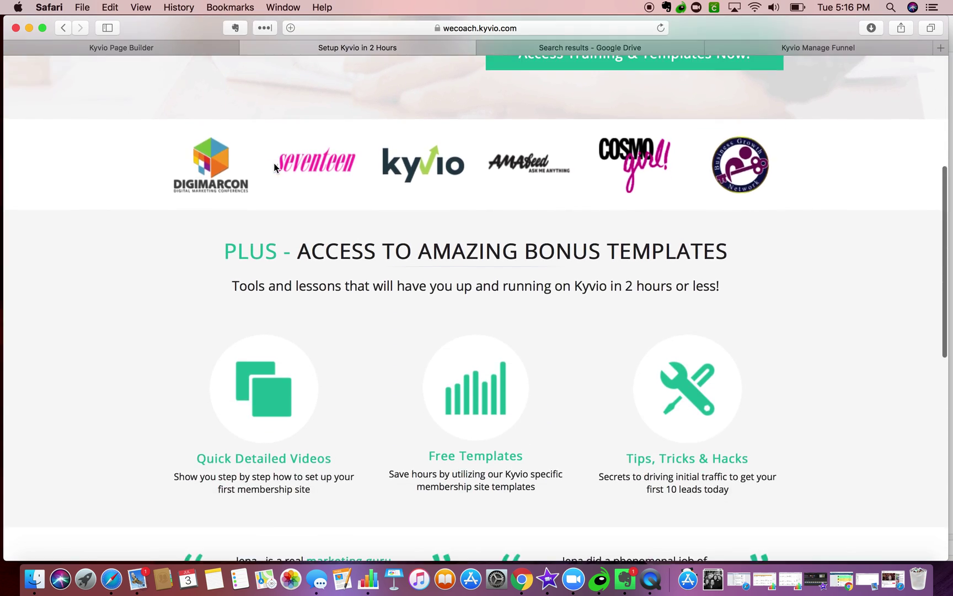
scroll(273, 163, "down", 5)
scroll(273, 163, "up", 10)
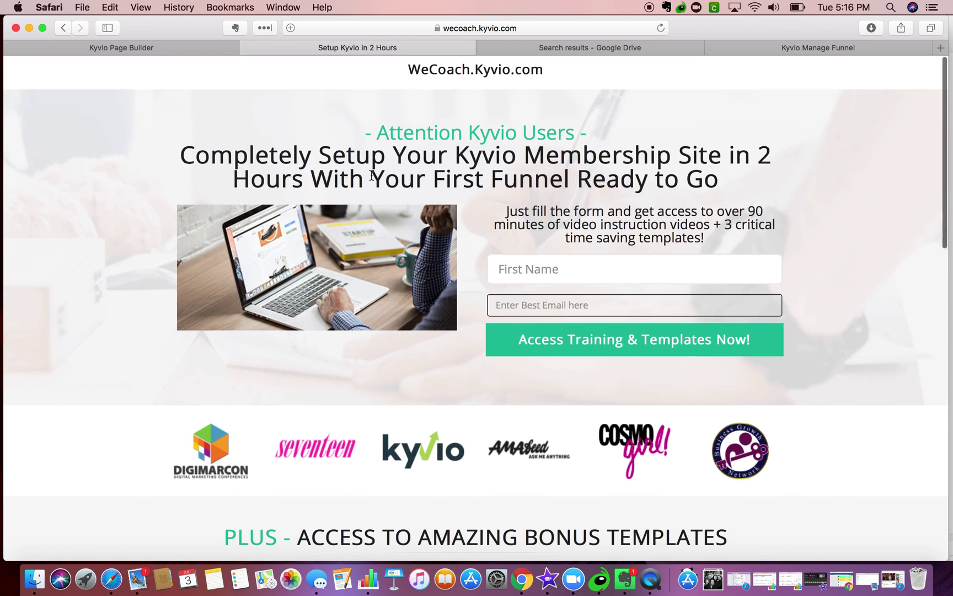
left_click(575, 268)
key("Tab")
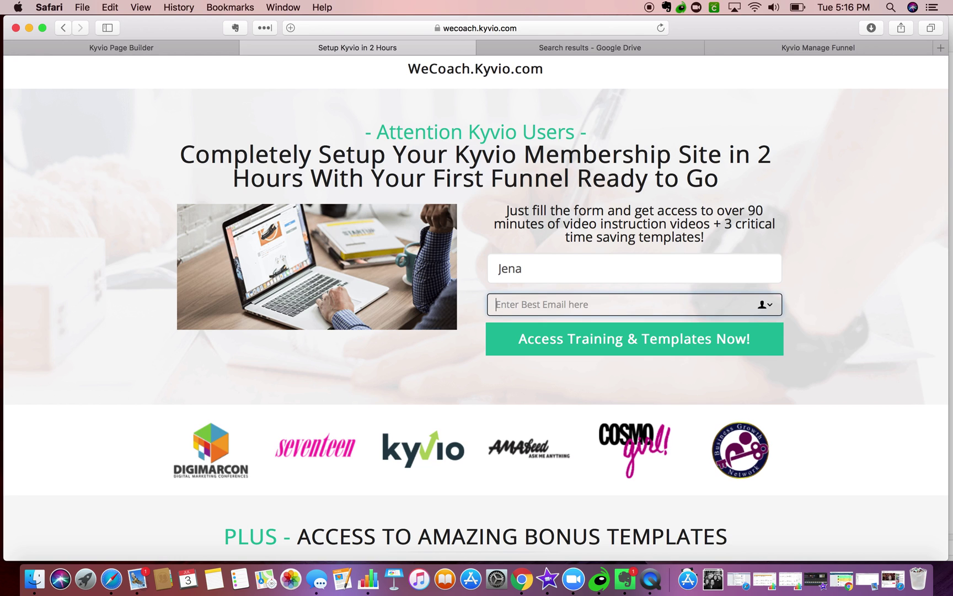
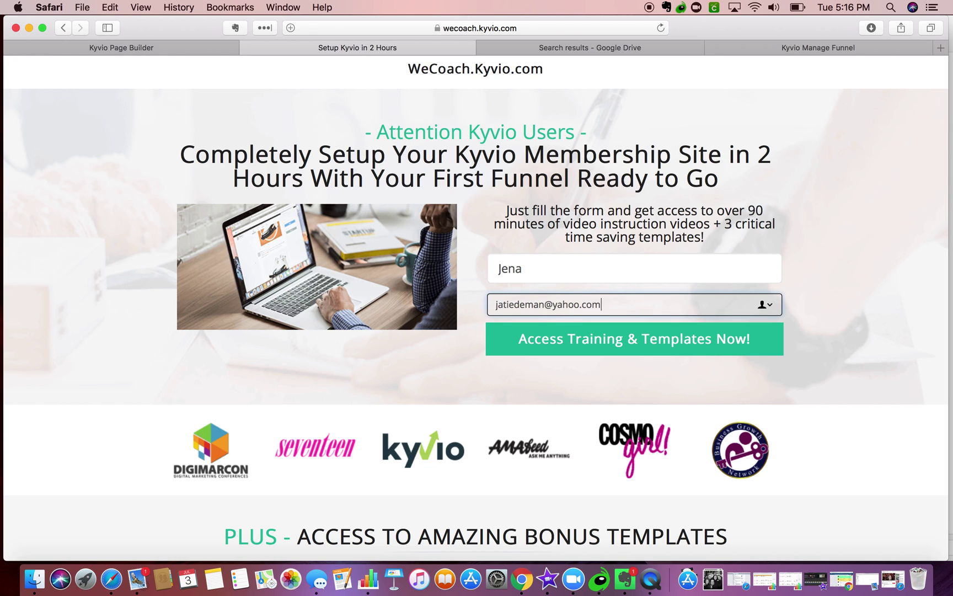
left_click(597, 353)
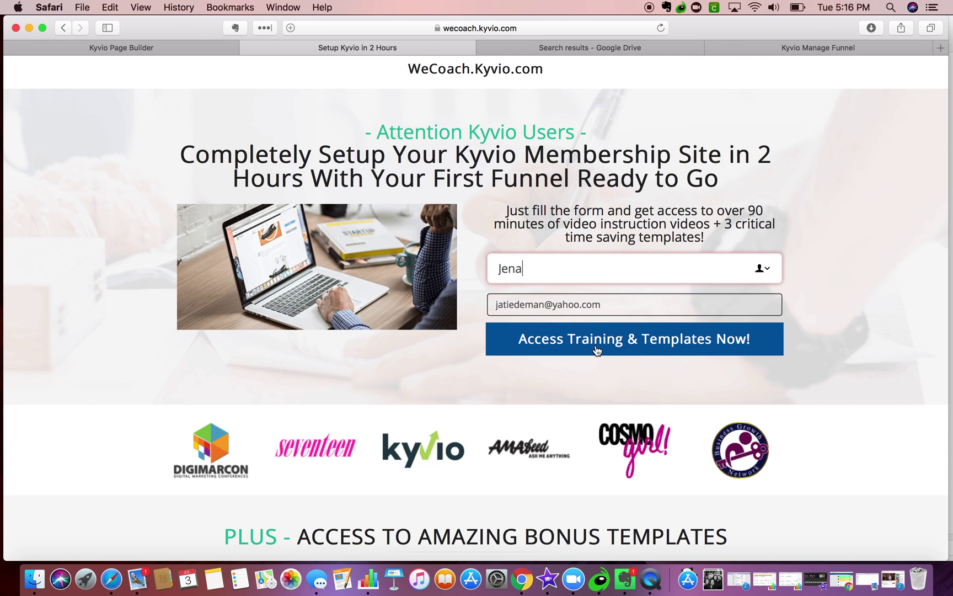
left_click(494, 241)
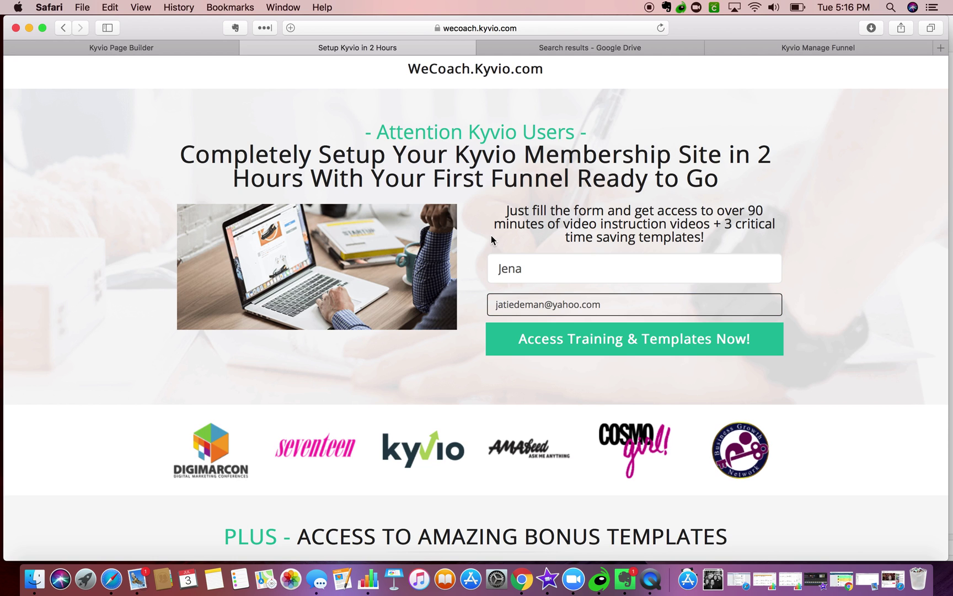
left_click(577, 264)
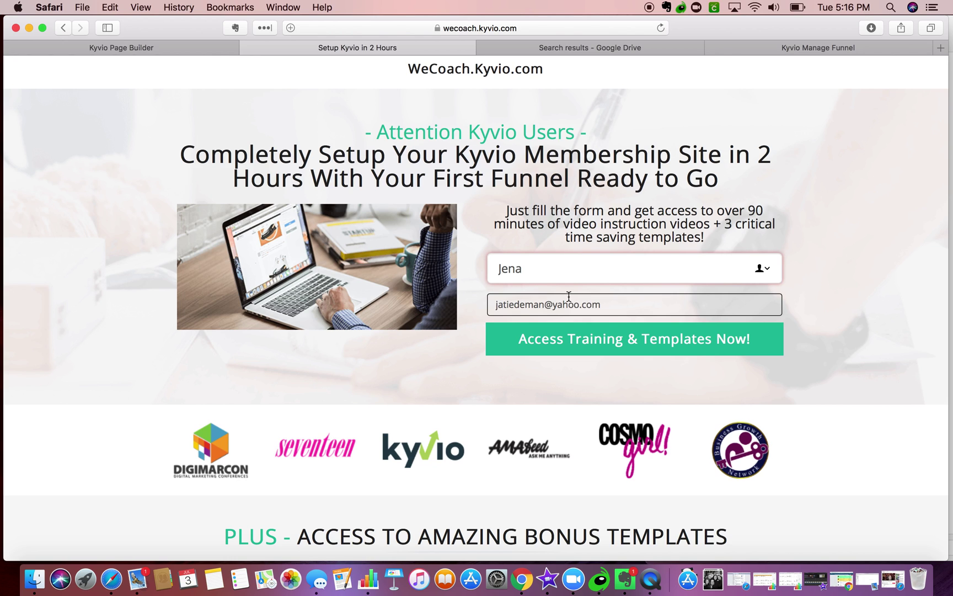
double_click(583, 271)
left_click(585, 202)
left_click(558, 267)
triple_click(539, 263)
key("BackSpace")
triple_click(552, 304)
key("BackSpace")
left_click(422, 137)
scroll(423, 138, "up", 2)
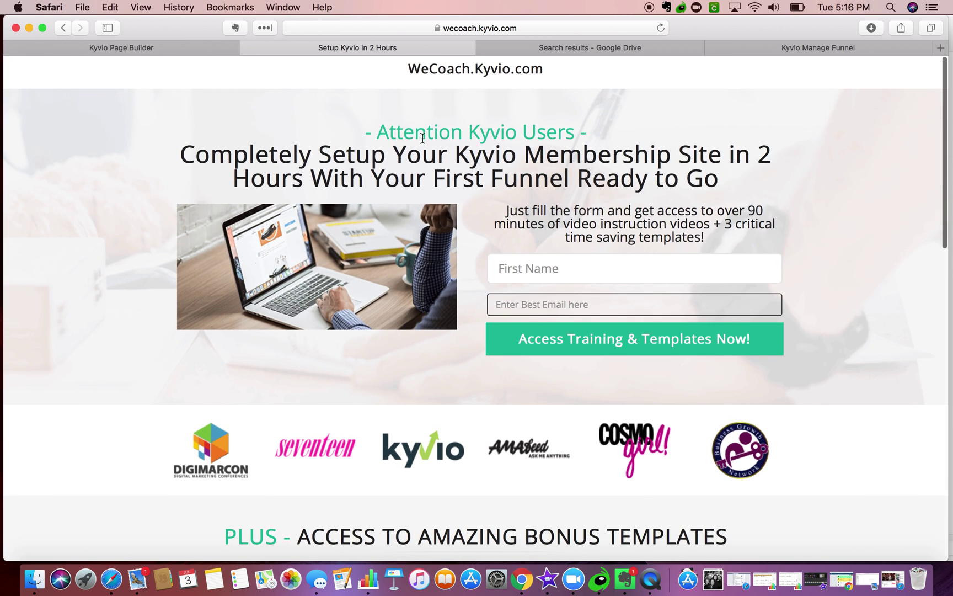